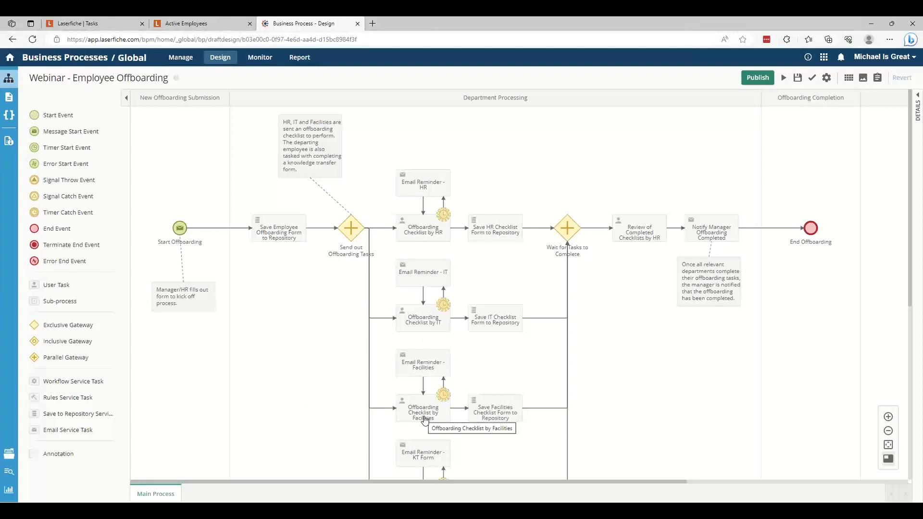
Inspect the timer on the HR offboarding checklist task, trying the Date and time wait type before restoring After.
{"action": "left_click", "coordinate": [425, 230]}
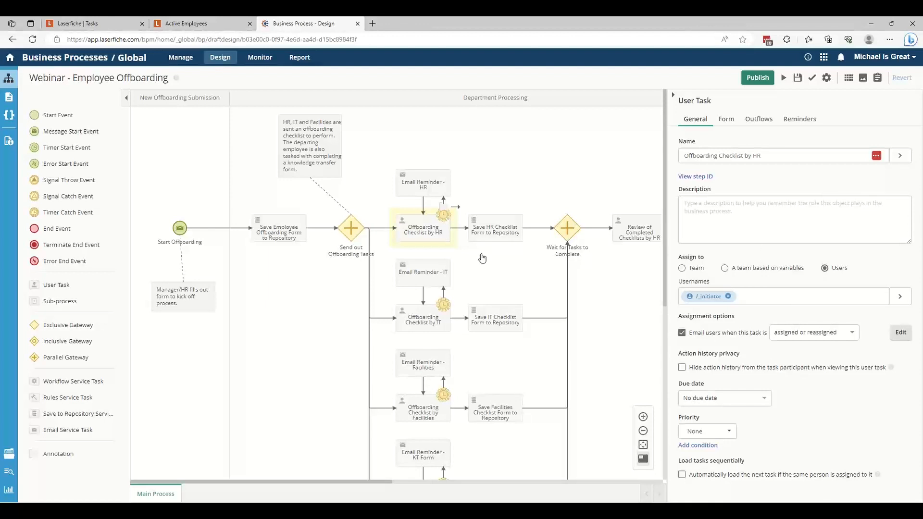
{"action": "left_click", "coordinate": [444, 221]}
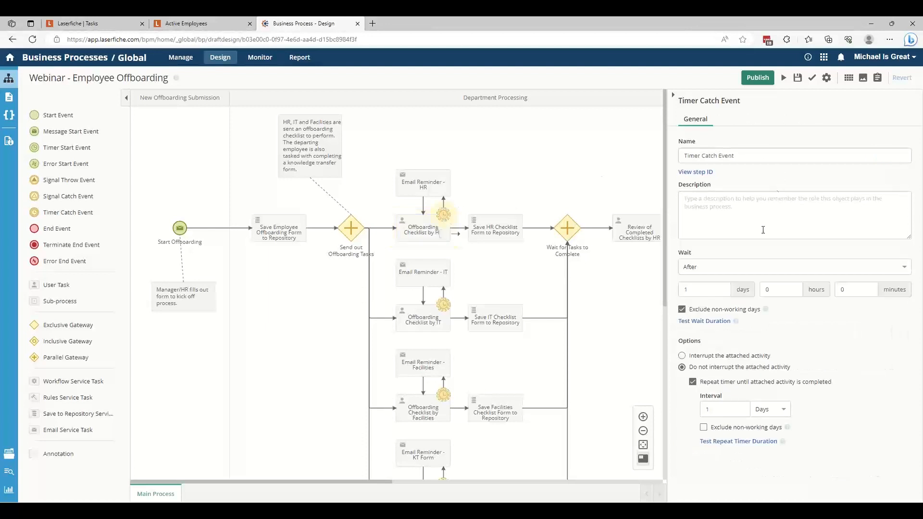
{"action": "left_click", "coordinate": [731, 268]}
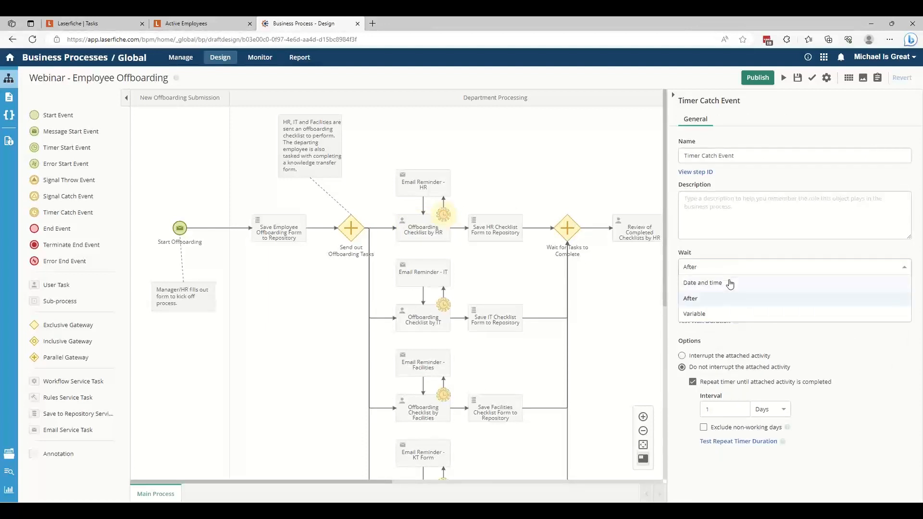
{"action": "left_click", "coordinate": [729, 283]}
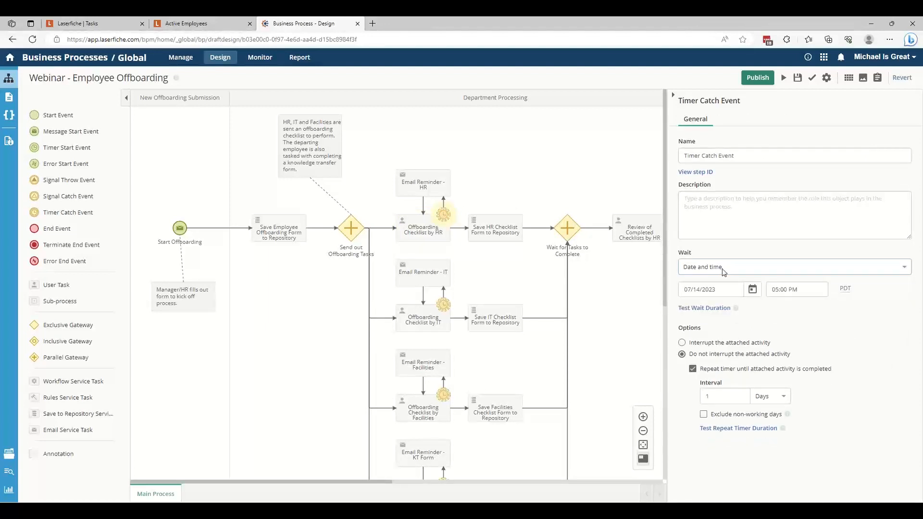
{"action": "left_click", "coordinate": [724, 272]}
{"action": "left_click", "coordinate": [713, 299]}
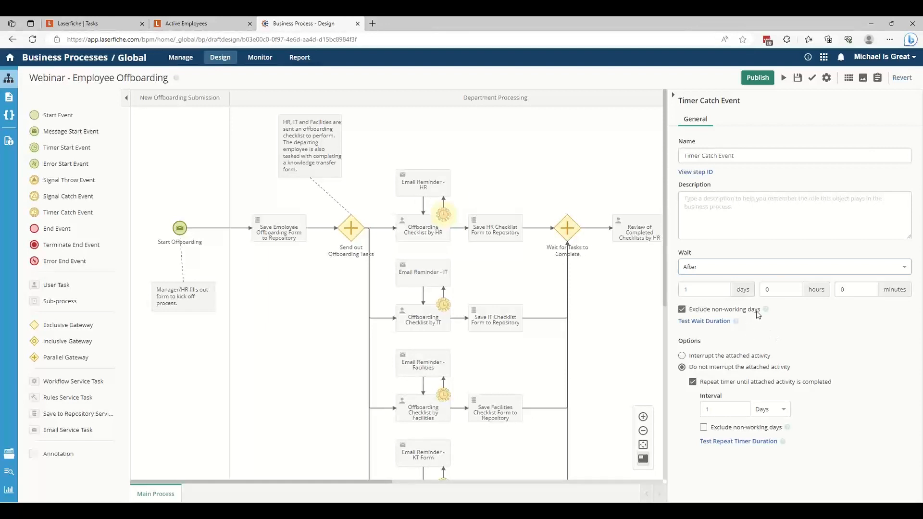
Change the HR checklist timer's wait type to Variable and examine its before/after and date variable options.
{"action": "left_click", "coordinate": [727, 266]}
{"action": "left_click", "coordinate": [721, 314]}
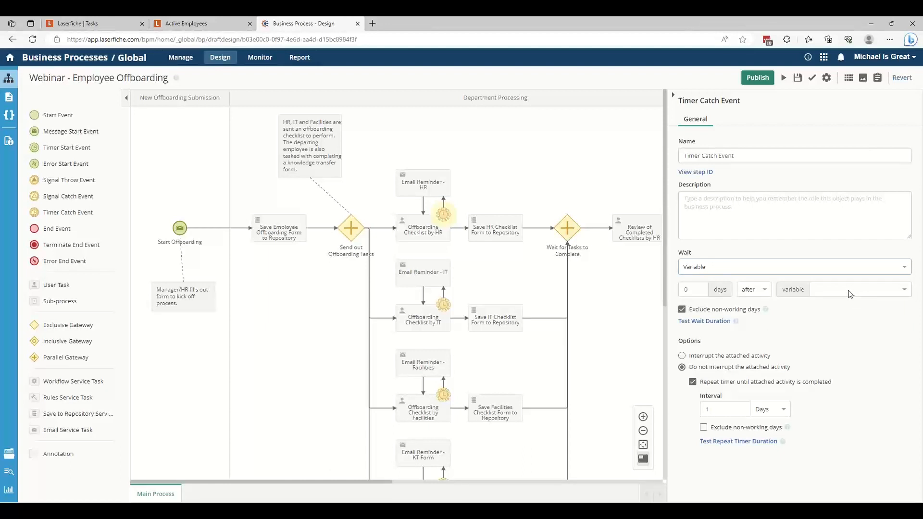
{"action": "left_click", "coordinate": [694, 290]}
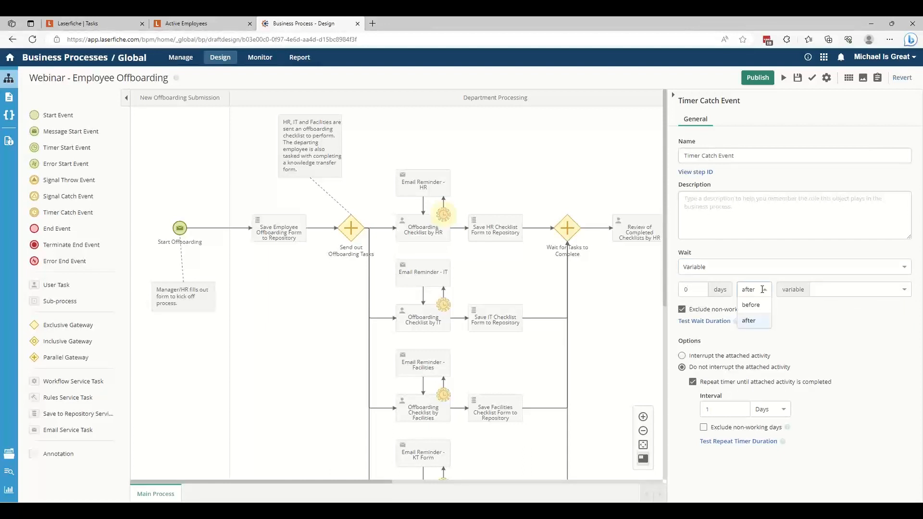
{"action": "left_click", "coordinate": [837, 293]}
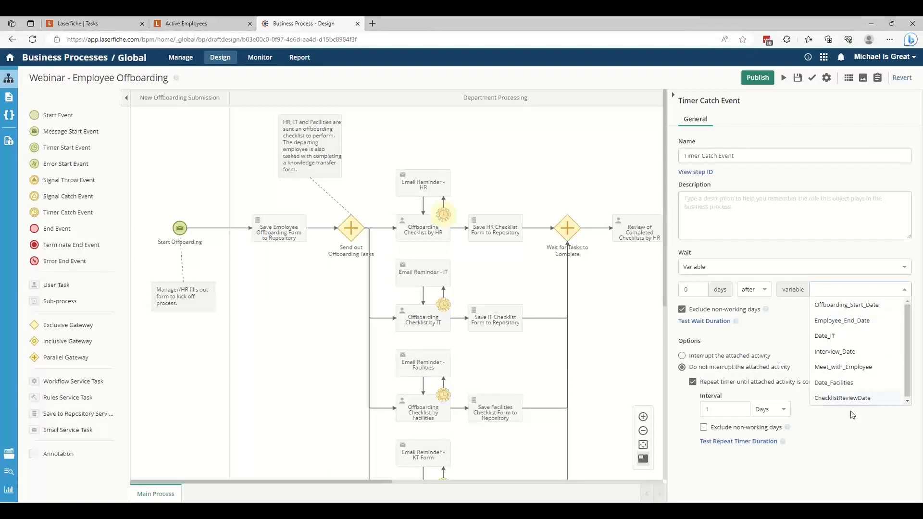
{"action": "left_click", "coordinate": [852, 124]}
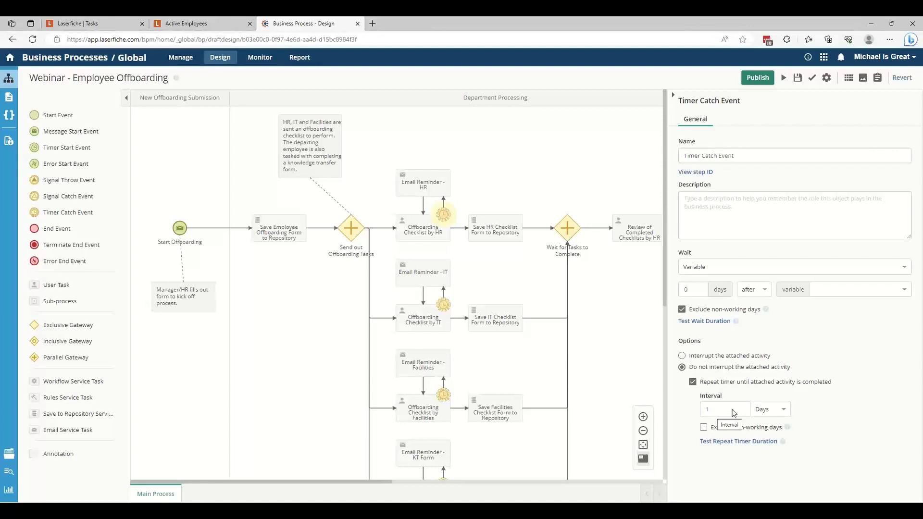
{"action": "key", "text": "F5"}
{"action": "left_click", "coordinate": [504, 88]}
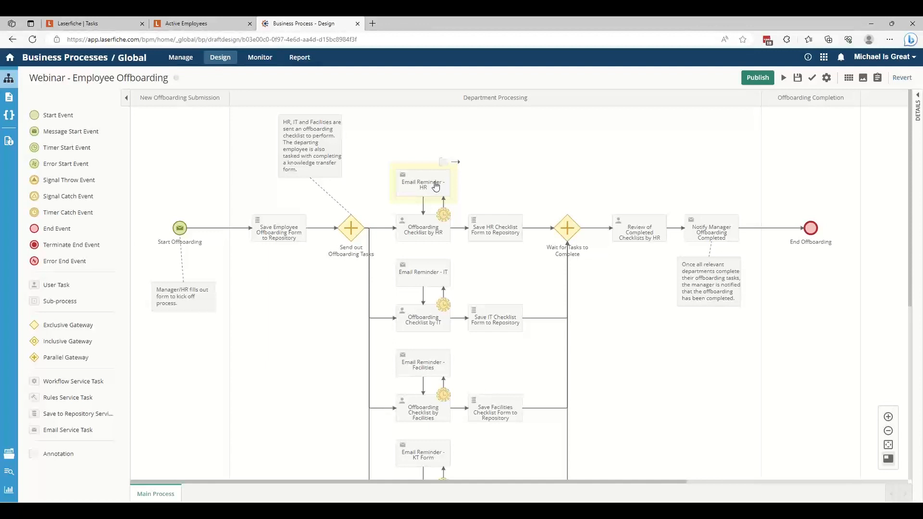
Examine the settings of the HR email reminder, the HR checklist repository save, the waiting gateway and the HR review task.
{"action": "left_click", "coordinate": [435, 186]}
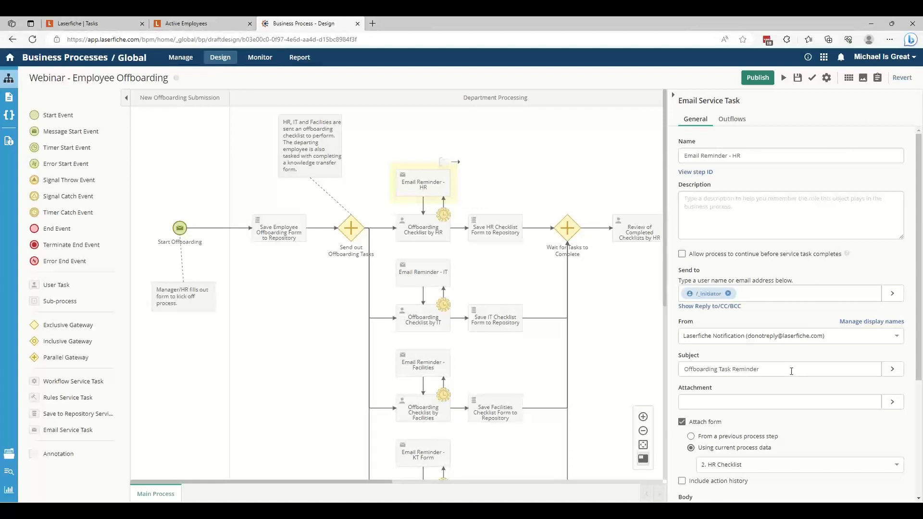
{"action": "left_click_drag", "start_coordinate": [919, 256], "coordinate": [917, 383]}
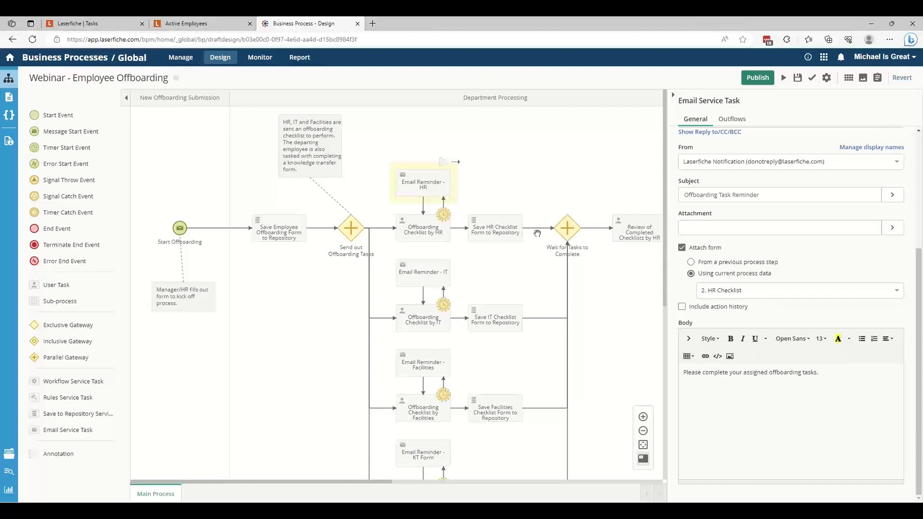
{"action": "left_click", "coordinate": [500, 234]}
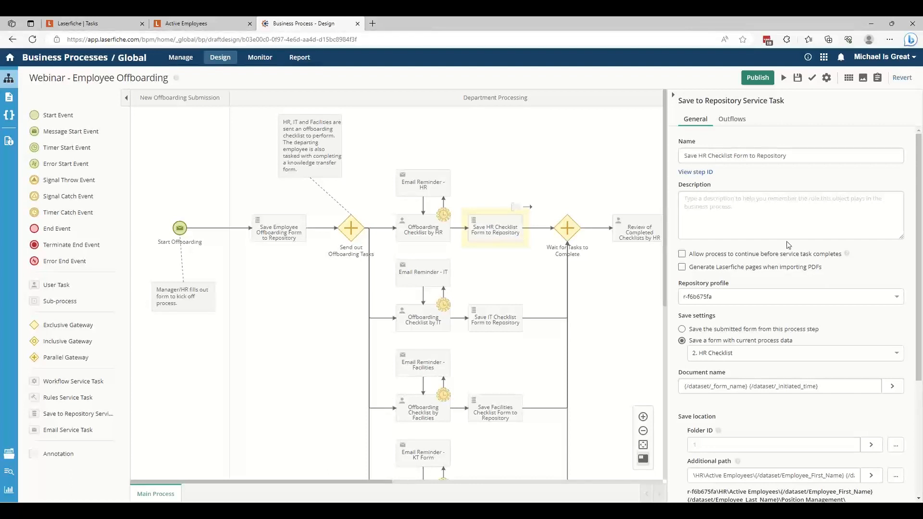
{"action": "left_click", "coordinate": [564, 233]}
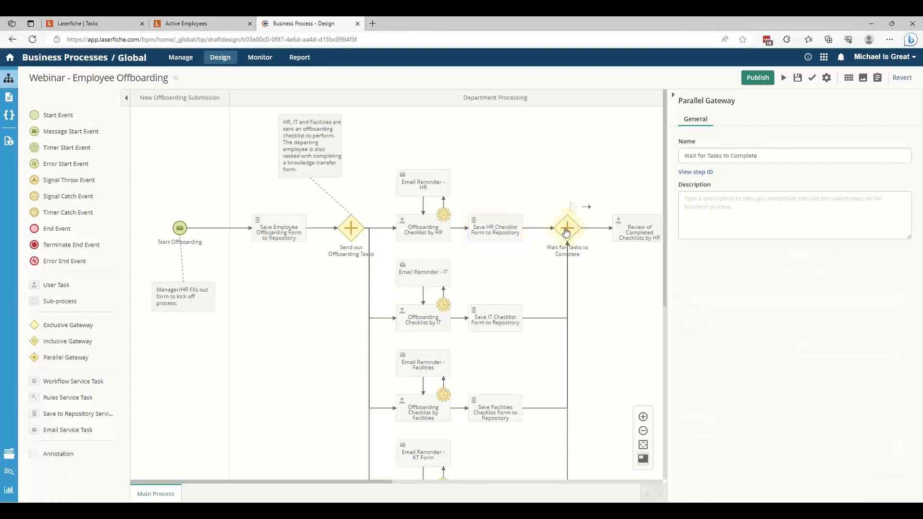
{"action": "left_click", "coordinate": [642, 235]}
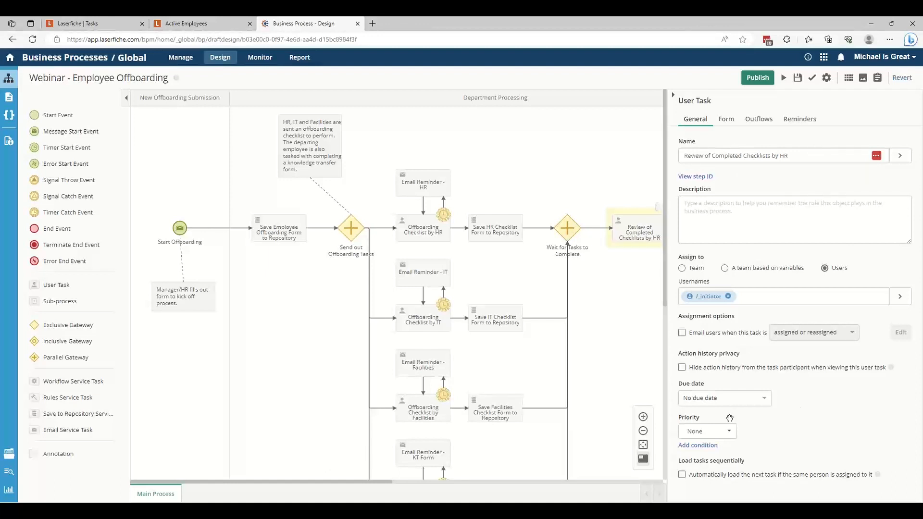
Attach a timer event to the Review of Completed Checklists by HR task, at its upper edge.
{"action": "left_click", "coordinate": [367, 480]}
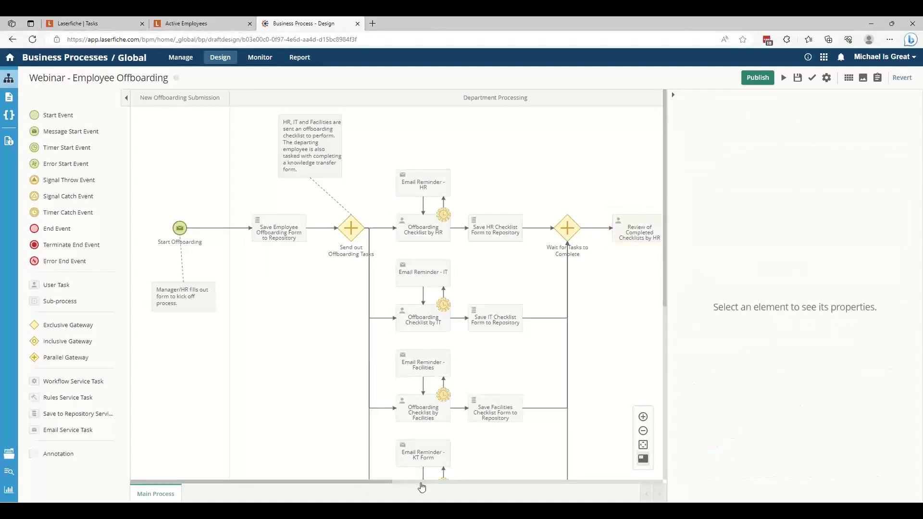
{"action": "left_click_drag", "start_coordinate": [619, 360], "coordinate": [337, 357]}
{"action": "left_click", "coordinate": [383, 231]}
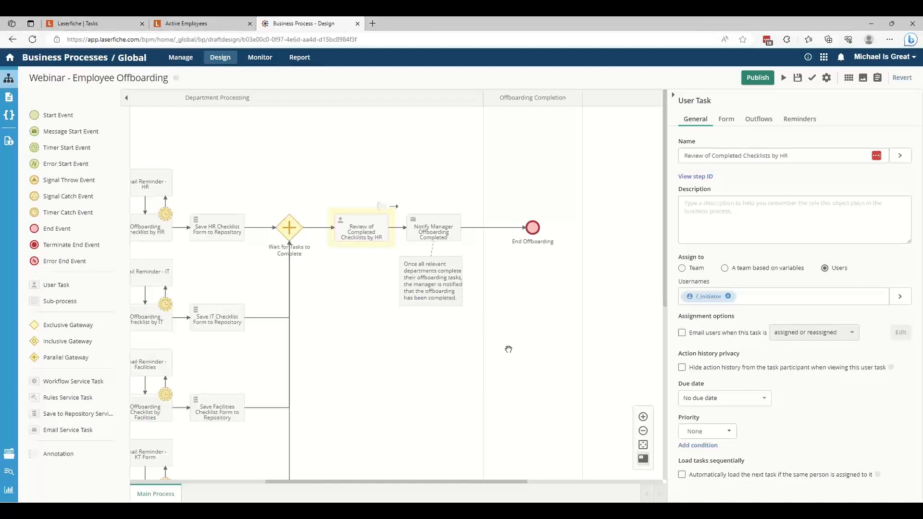
{"action": "right_click", "coordinate": [368, 233]}
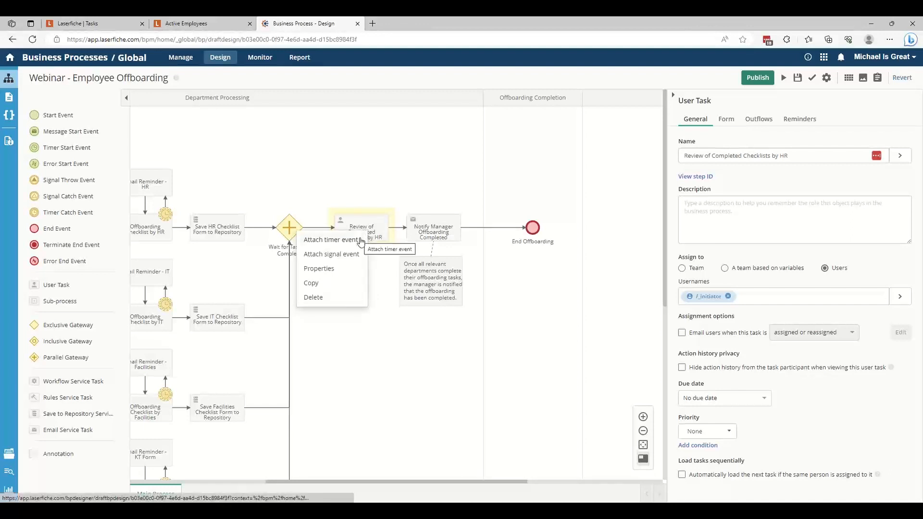
{"action": "left_click", "coordinate": [331, 240]}
{"action": "left_click_drag", "start_coordinate": [362, 219], "coordinate": [382, 214]}
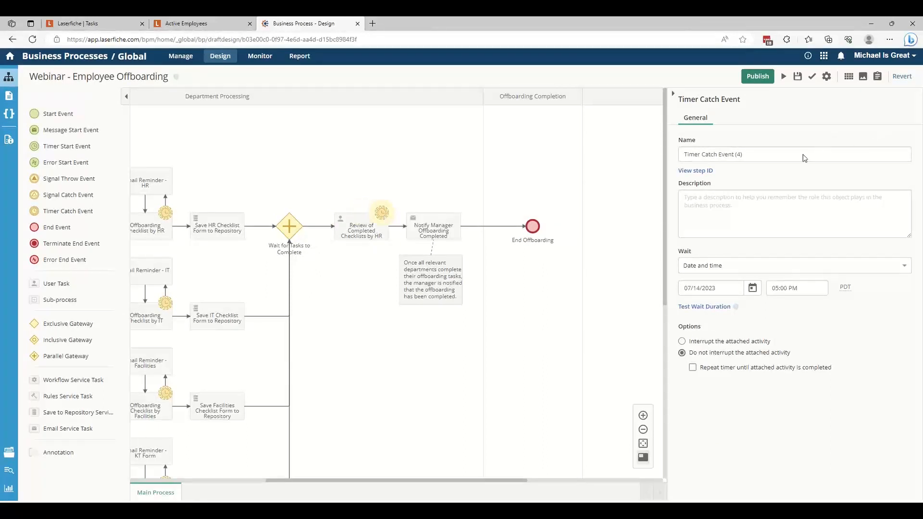
Set the review task's timer to wait until 2 days before the Employee_End_Date variable.
{"action": "left_click", "coordinate": [745, 265]}
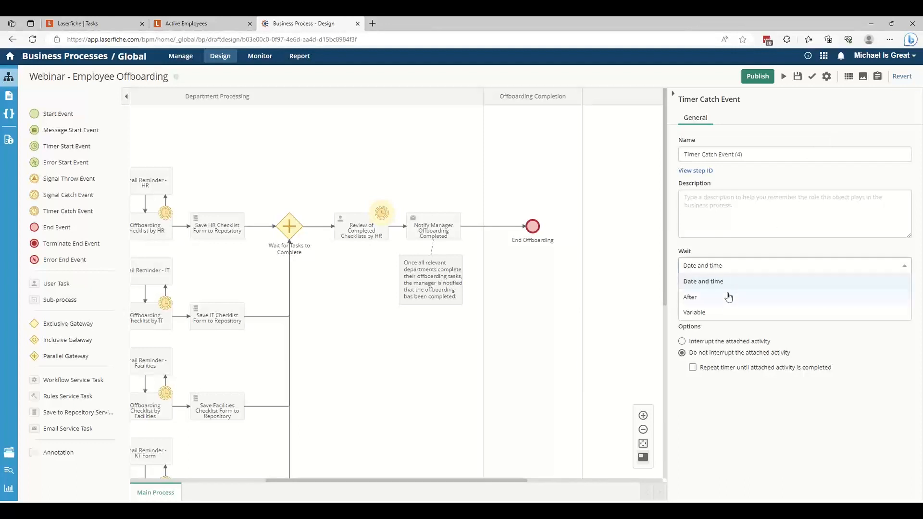
{"action": "left_click", "coordinate": [724, 313]}
{"action": "left_click", "coordinate": [691, 289]}
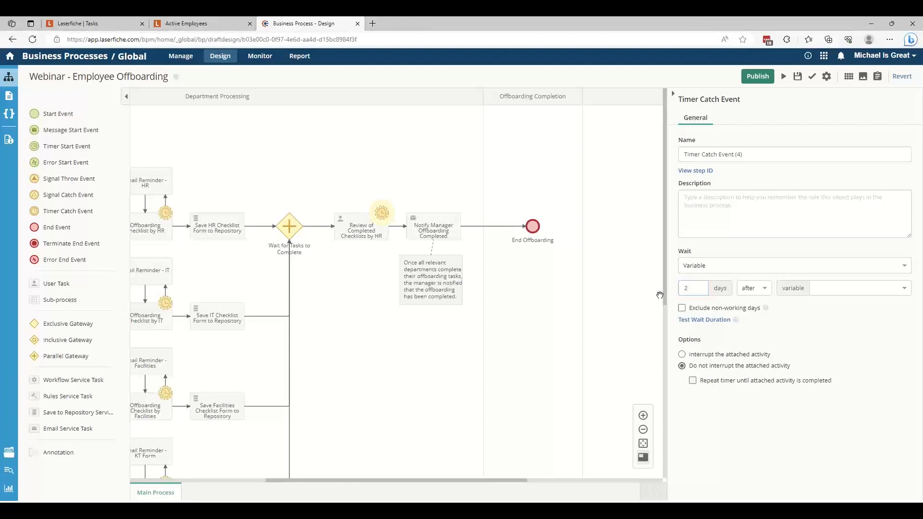
{"action": "type", "text": "2"}
{"action": "left_click", "coordinate": [765, 289]}
{"action": "left_click", "coordinate": [760, 304]}
{"action": "left_click", "coordinate": [846, 289]}
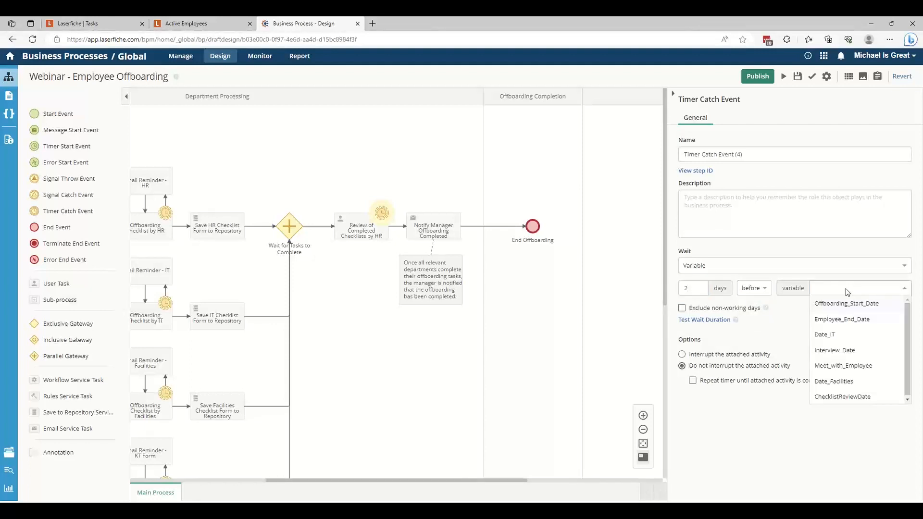
{"action": "left_click", "coordinate": [849, 321]}
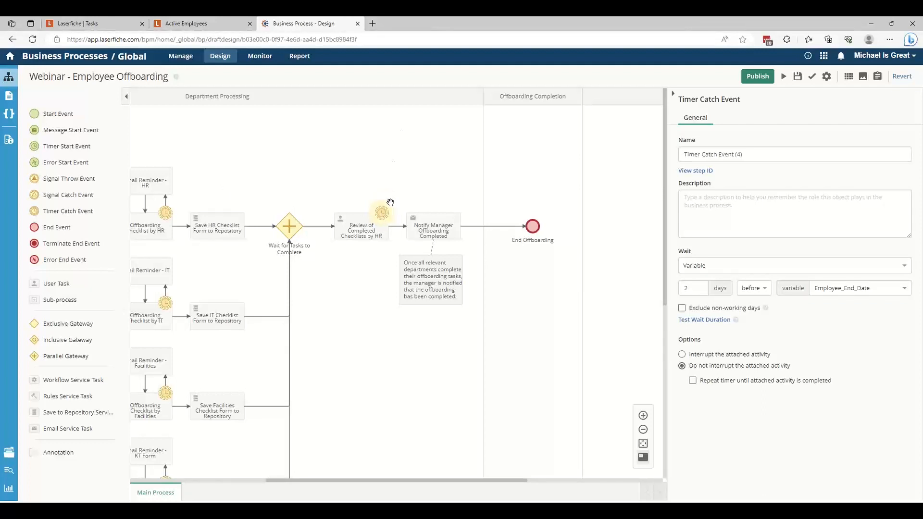
Add an Email Service Task above the HR review task as the outflow of its timer.
{"action": "left_click_drag", "start_coordinate": [395, 233], "coordinate": [384, 187]}
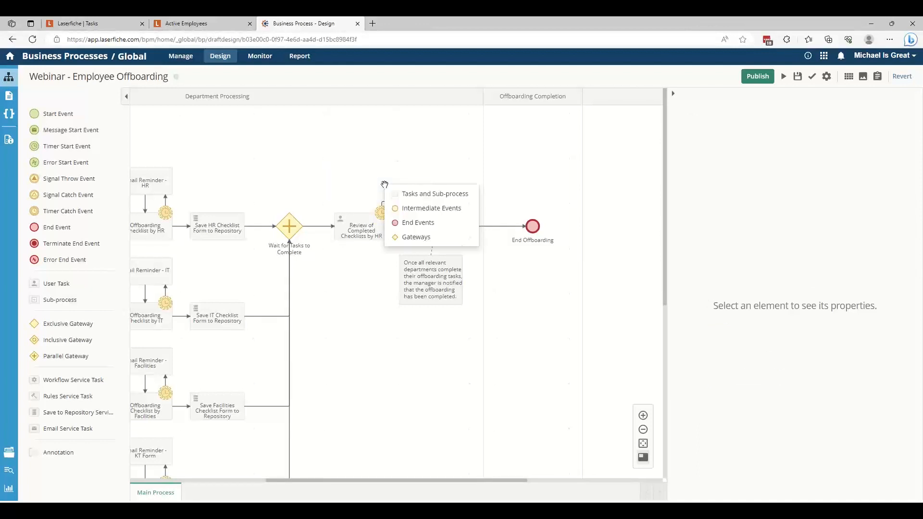
{"action": "left_click", "coordinate": [429, 194]}
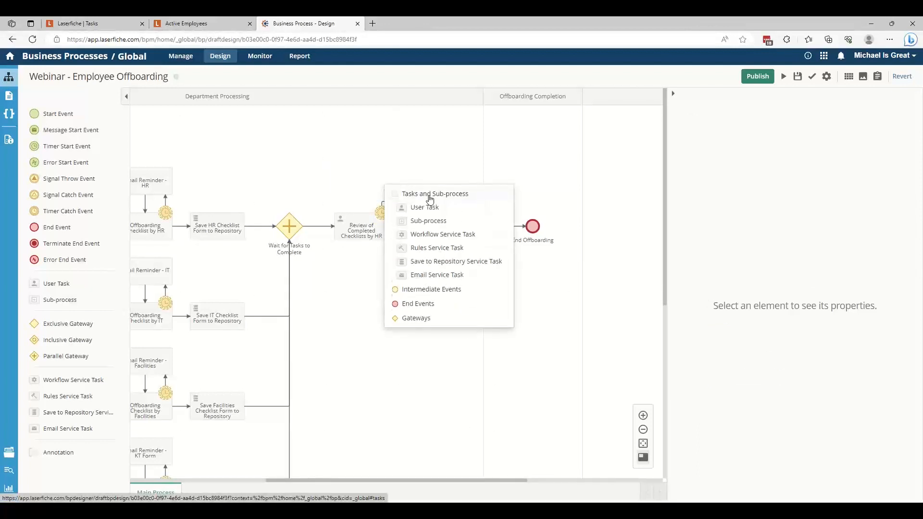
{"action": "left_click", "coordinate": [432, 275]}
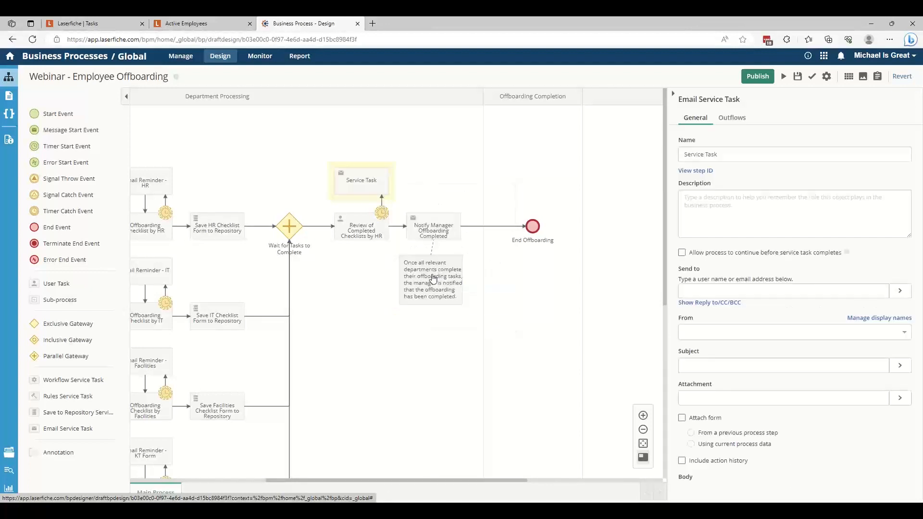
Rename the new email service task as Reminder to HR.
{"action": "left_click", "coordinate": [733, 154]}
{"action": "left_click_drag", "start_coordinate": [734, 154], "coordinate": [639, 155]}
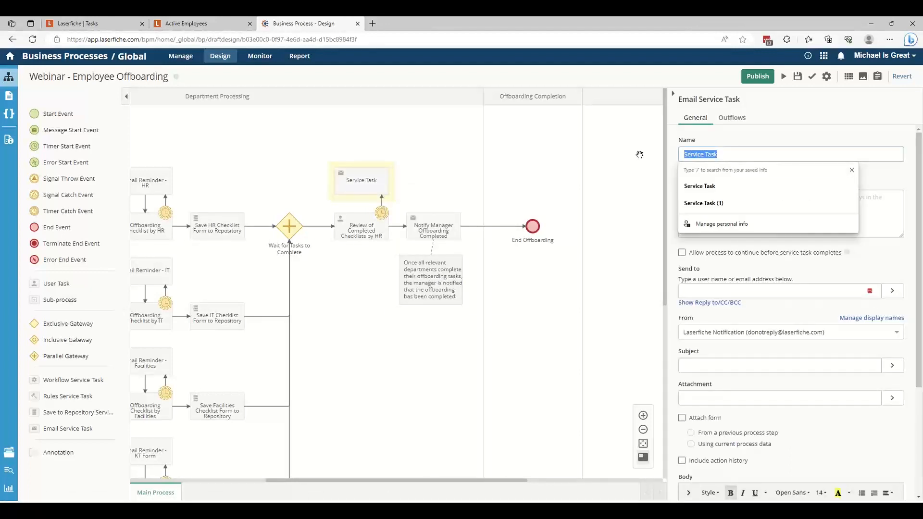
{"action": "type", "text": "R"}
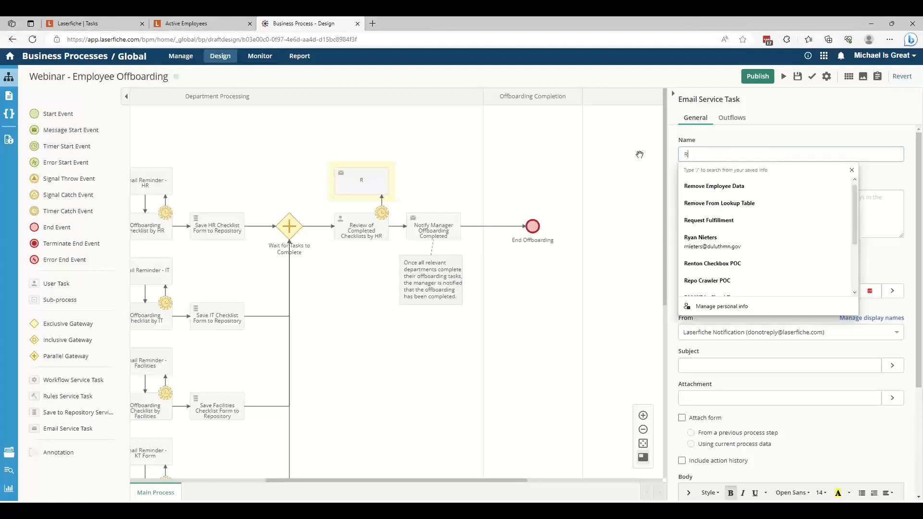
{"action": "type", "text": "emi"}
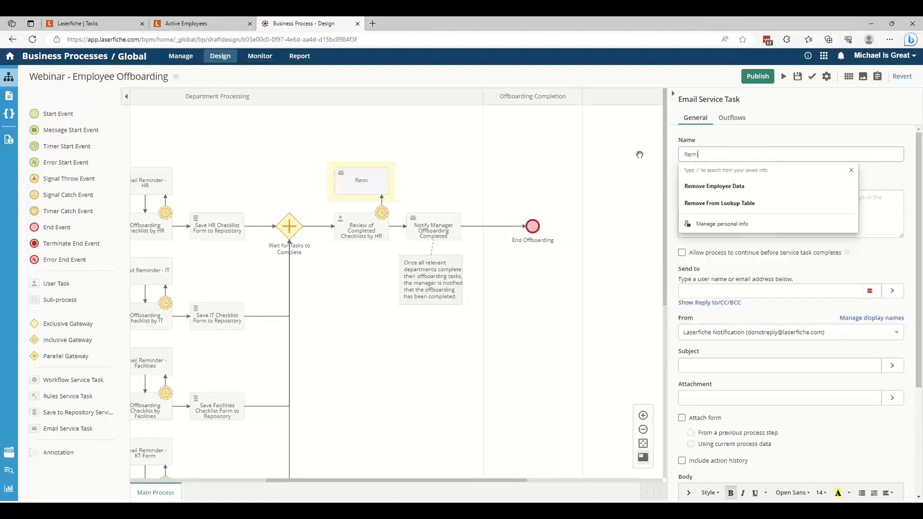
{"action": "type", "text": "nder to HR"}
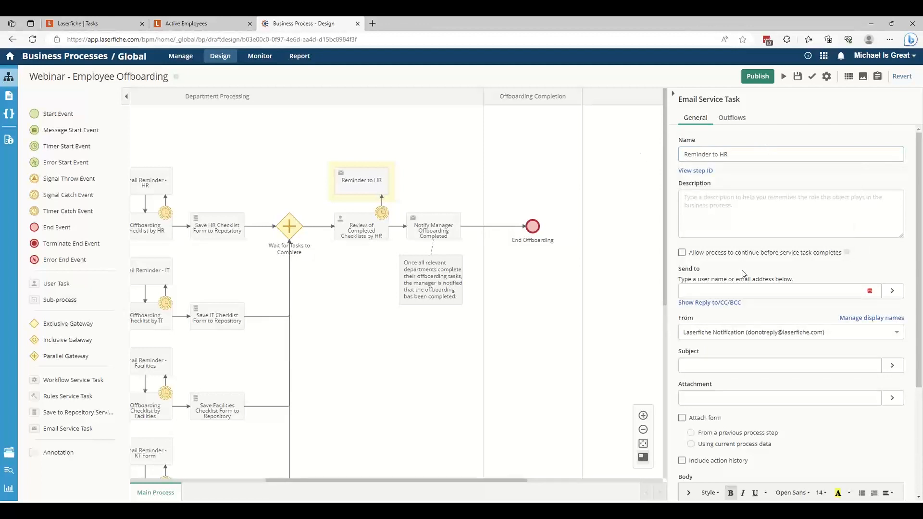
Browse the process variables available as recipients for the Reminder to HR email and close the list.
{"action": "left_click", "coordinate": [745, 293]}
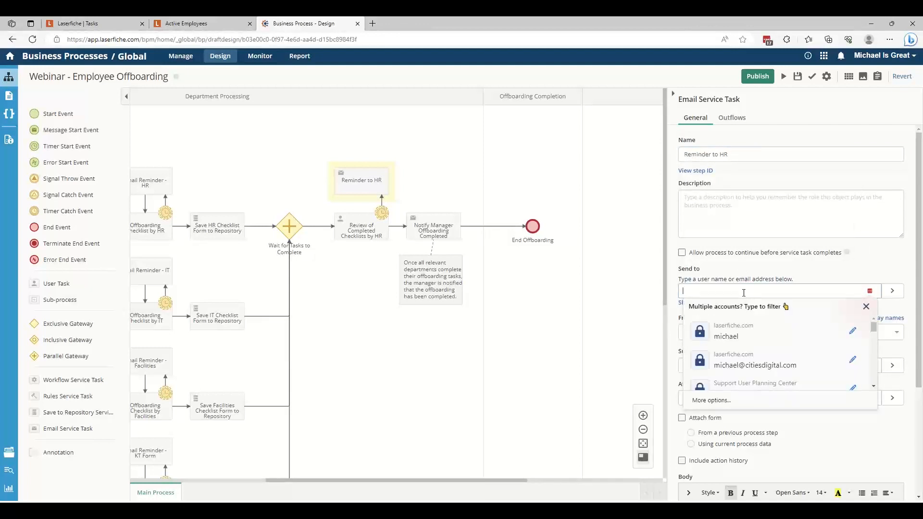
{"action": "left_click", "coordinate": [892, 291]}
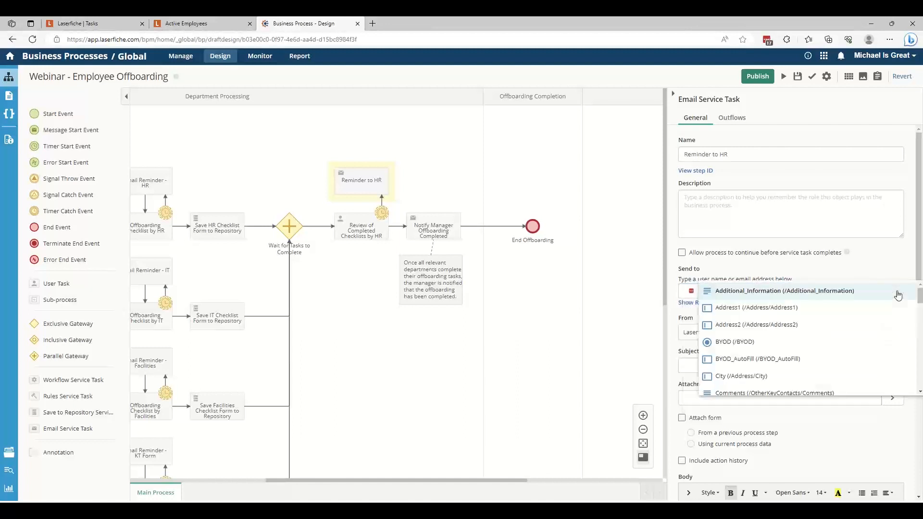
{"action": "scroll", "coordinate": [805, 361], "scroll_direction": "down", "scroll_amount": 10}
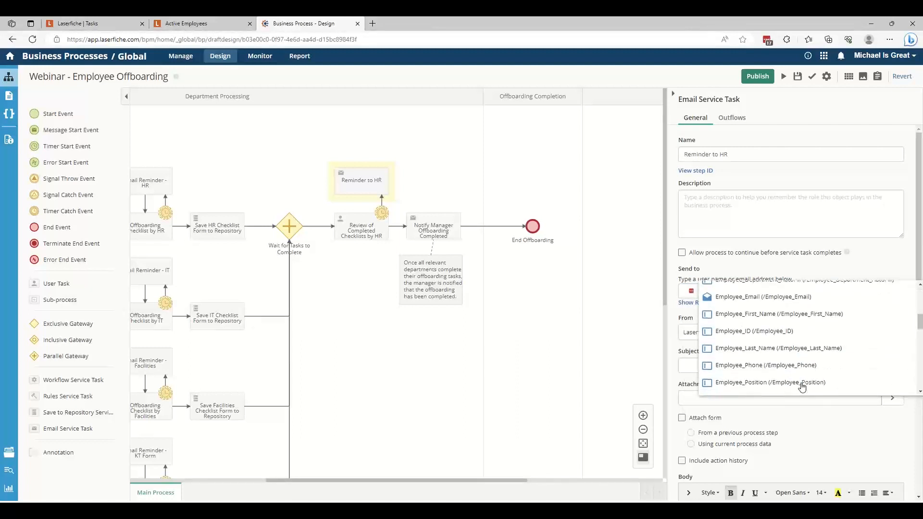
{"action": "scroll", "coordinate": [802, 386], "scroll_direction": "up", "scroll_amount": 3}
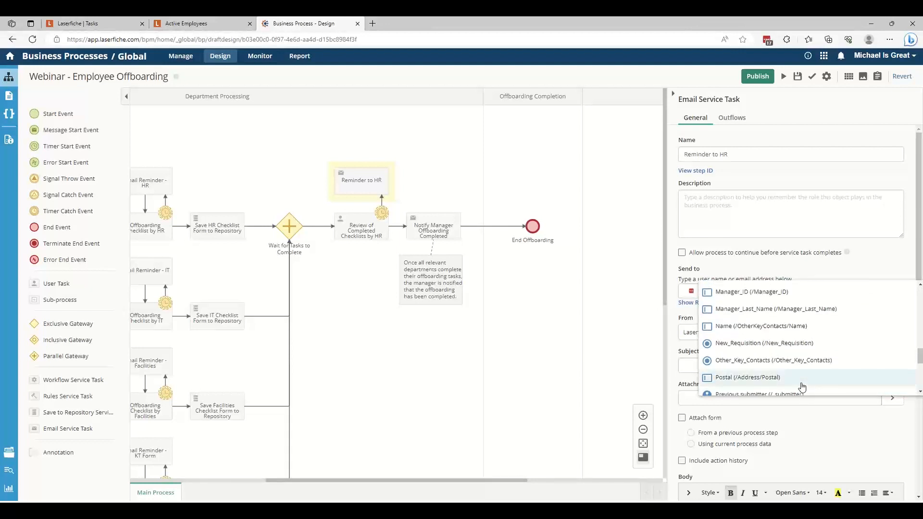
{"action": "key", "text": "Escape"}
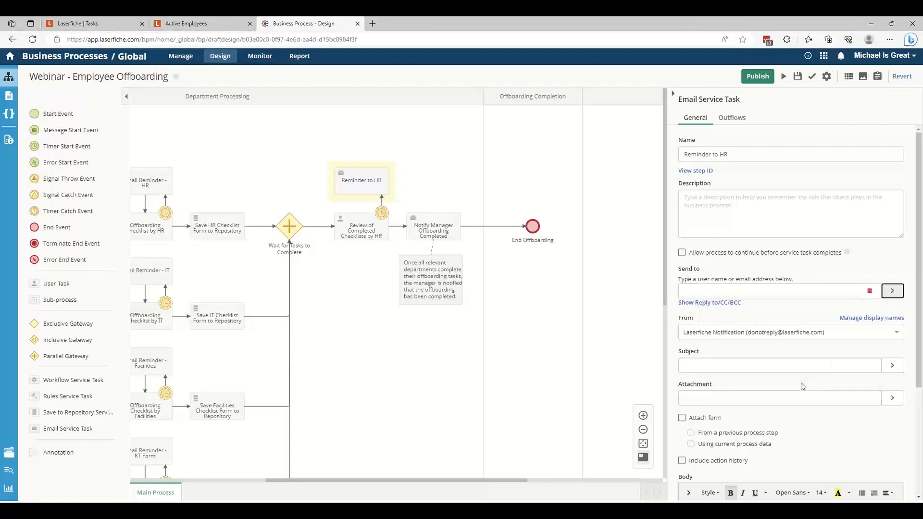
Set the process initiator (/_initiator) as the recipient of the Reminder to HR email.
{"action": "left_click", "coordinate": [707, 289]}
{"action": "left_click", "coordinate": [706, 290]}
{"action": "type", "text": "itrtia"}
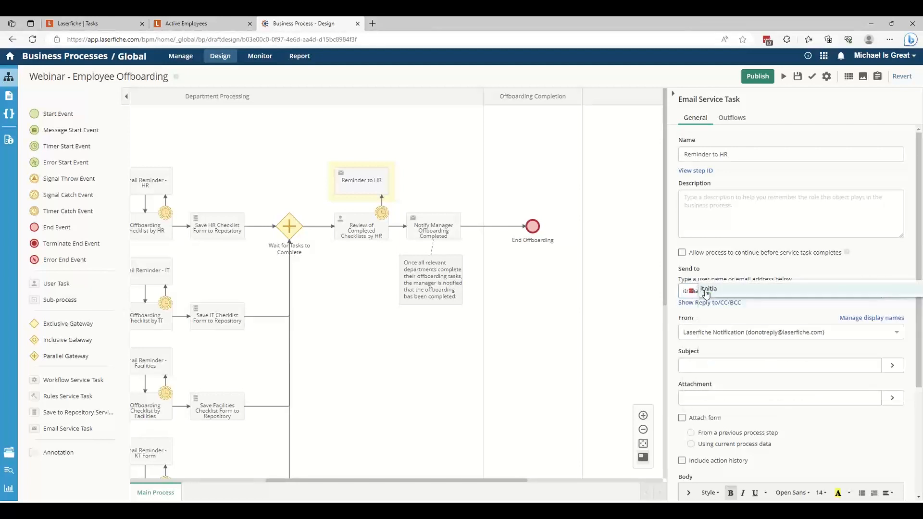
{"action": "key", "text": "BackSpace"}
{"action": "key", "text": "BackSpace"}
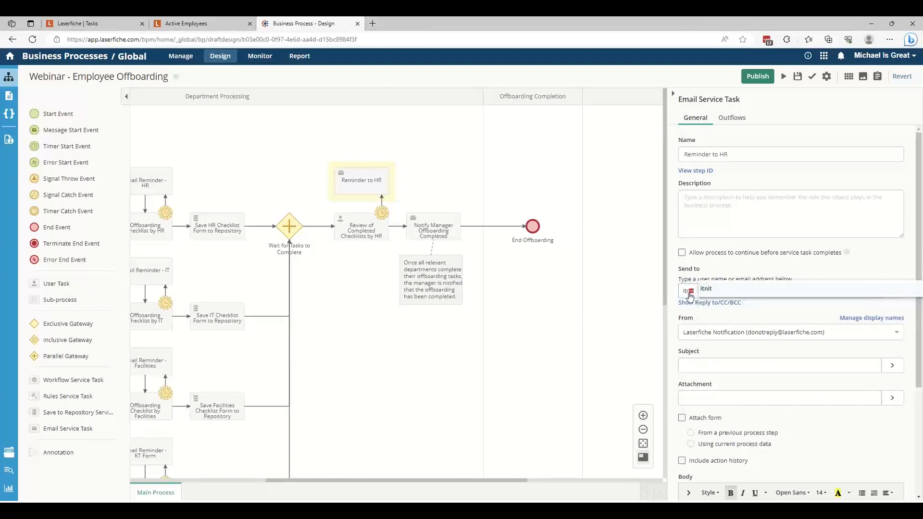
{"action": "key", "text": "BackSpace"}
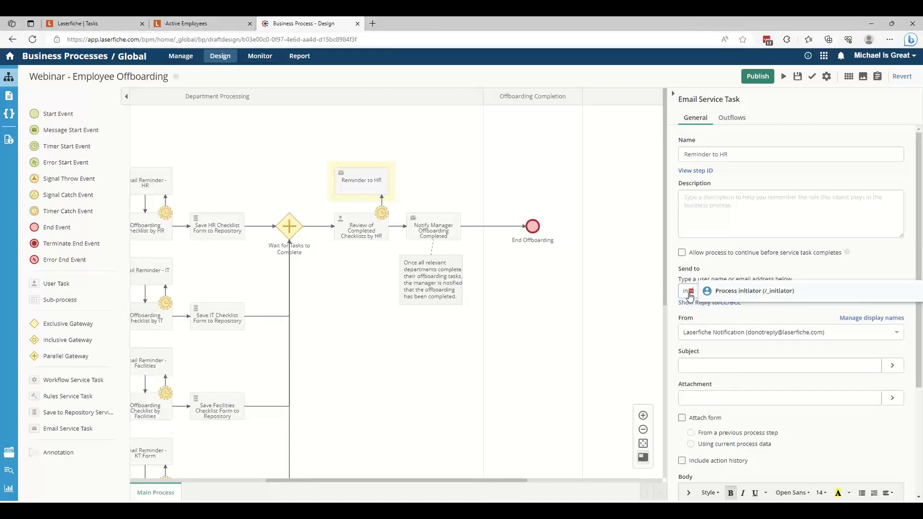
{"action": "left_click", "coordinate": [754, 291]}
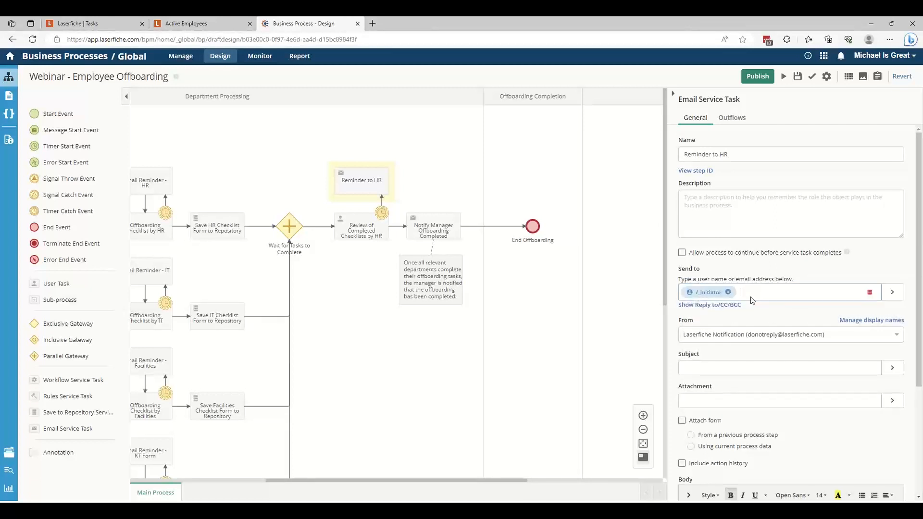
Enter the email subject "Reminder - Urgent Task - HR Offboarding Completion".
{"action": "left_click", "coordinate": [736, 369]}
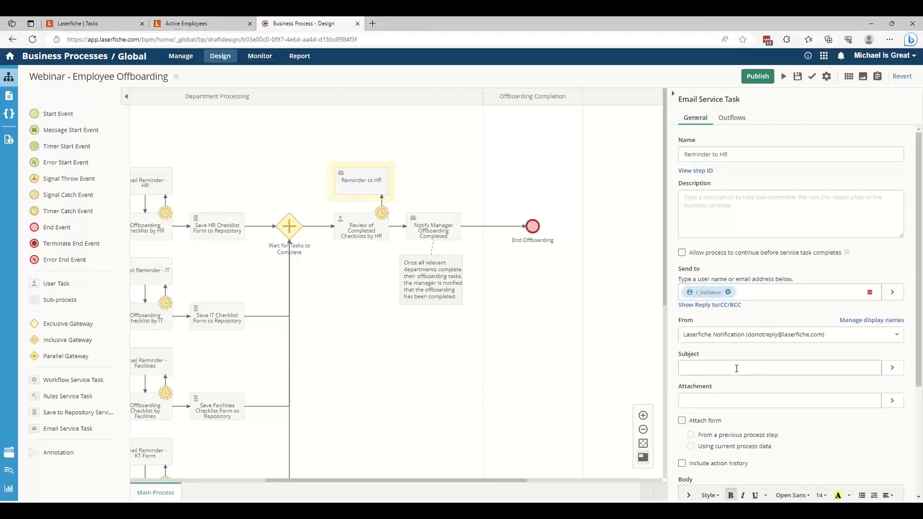
{"action": "type", "text": "Reminder"}
{"action": "key", "text": "Home"}
{"action": "type", "text": "U"}
{"action": "key", "text": "BackSpace"}
{"action": "type", "text": "- Urgent Task - HR Offboarding Completion"}
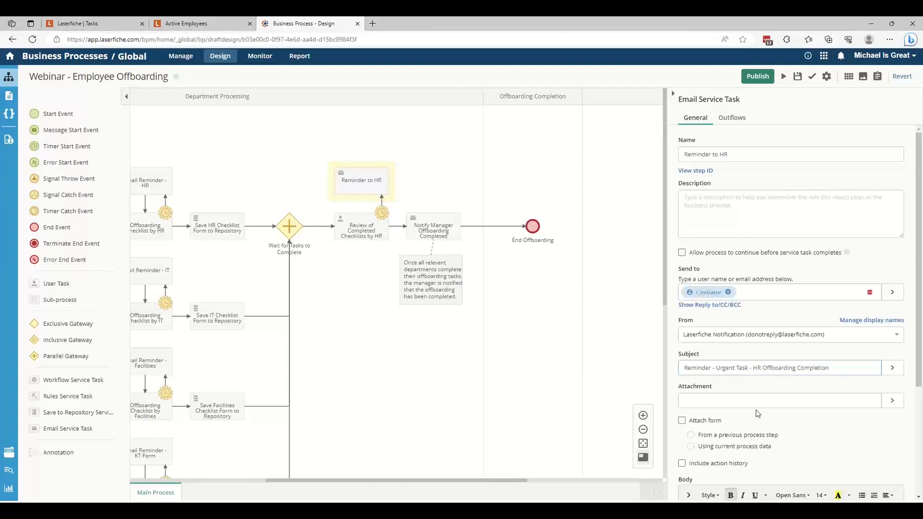
Attach the form 6. Completed Checklist Review to the email using current process data.
{"action": "scroll", "coordinate": [756, 410], "scroll_direction": "down", "scroll_amount": 3}
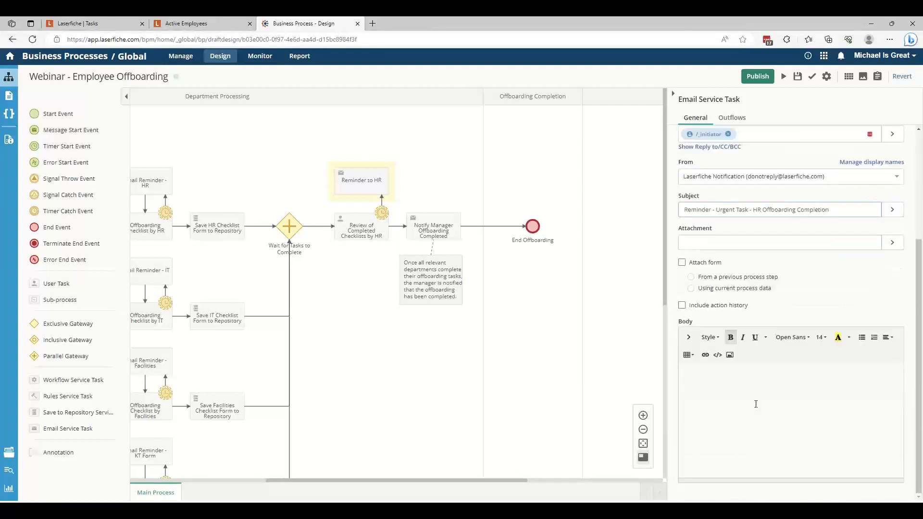
{"action": "left_click", "coordinate": [706, 265]}
{"action": "left_click", "coordinate": [731, 304]}
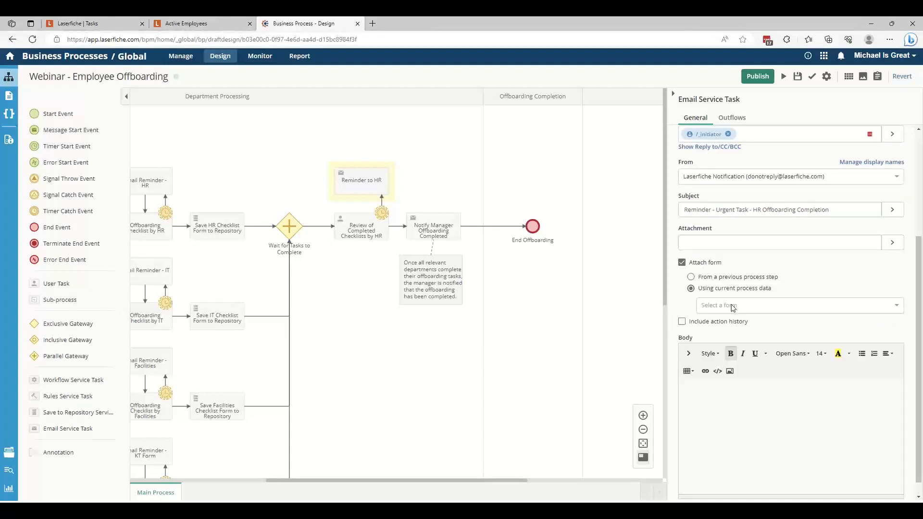
{"action": "left_click", "coordinate": [732, 306]}
{"action": "left_click", "coordinate": [739, 400]}
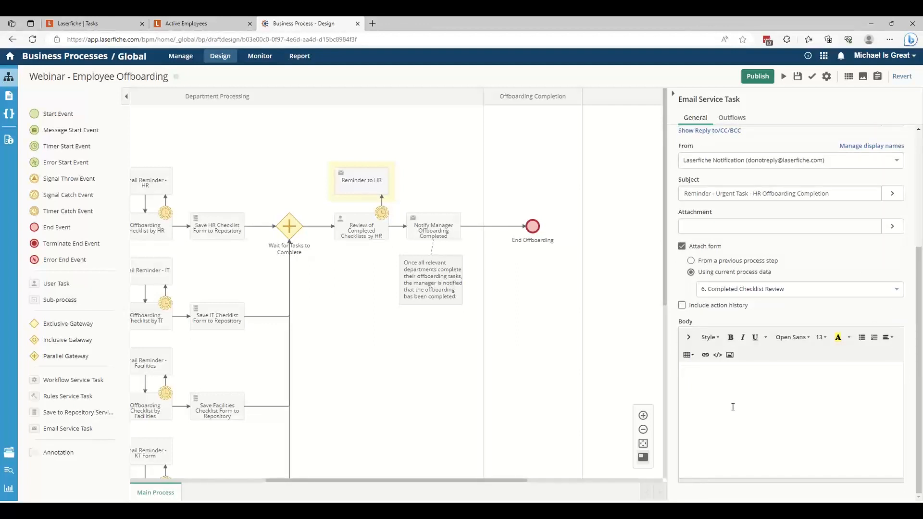
Write the email body text "URGENT! HR Completion must be completed before".
{"action": "left_click", "coordinate": [733, 407]}
{"action": "type", "text": "urge"}
{"action": "key", "text": "BackSpace"}
{"action": "key", "text": "ctrl+a"}
{"action": "type", "text": "URGENT! HR Completion must bew"}
{"action": "key", "text": "BackSpace"}
{"action": "type", "text": "e"}
{"action": "key", "text": "BackSpace"}
{"action": "type", "text": "becomplete"}
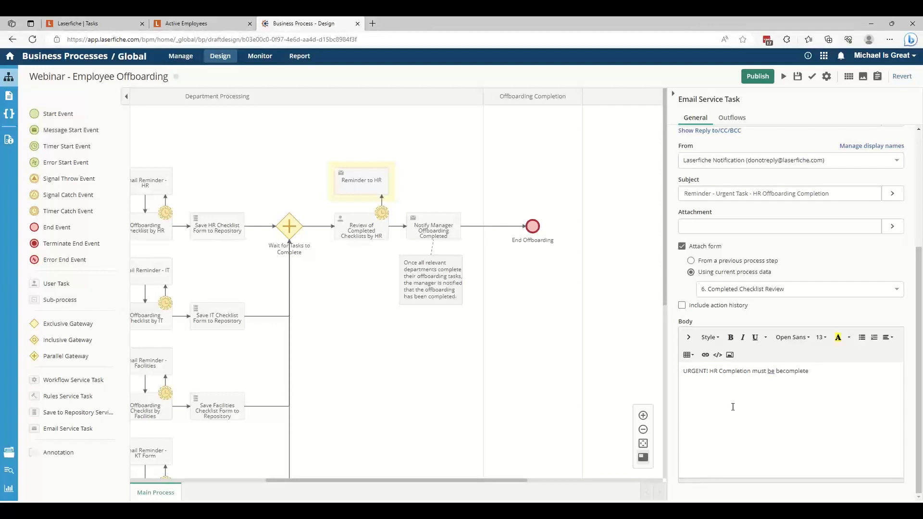
{"action": "key", "text": "Delete"}
{"action": "key", "text": "Delete"}
{"action": "key", "text": "End"}
{"action": "type", "text": "d before"}
Insert the Employee_End_Date field variable into the email body and place it at the end of the sentence after "before".
{"action": "left_click", "coordinate": [691, 338]}
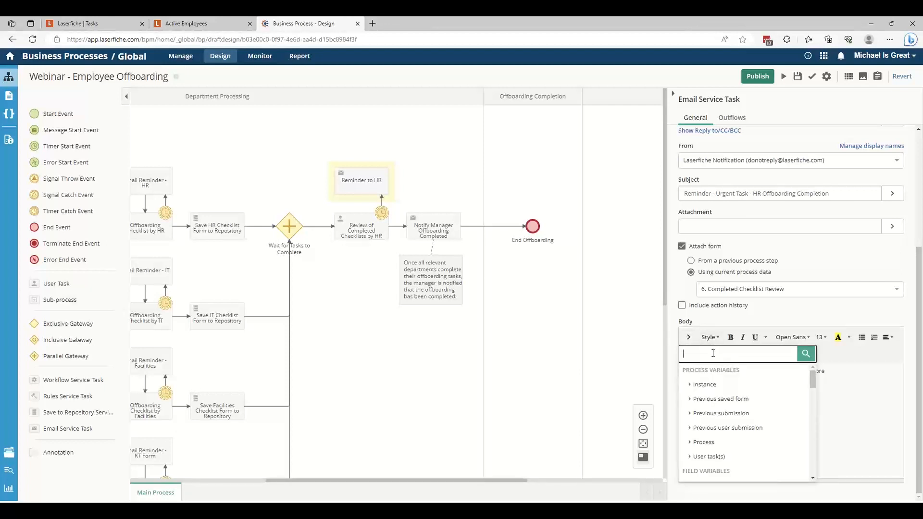
{"action": "type", "text": "end"}
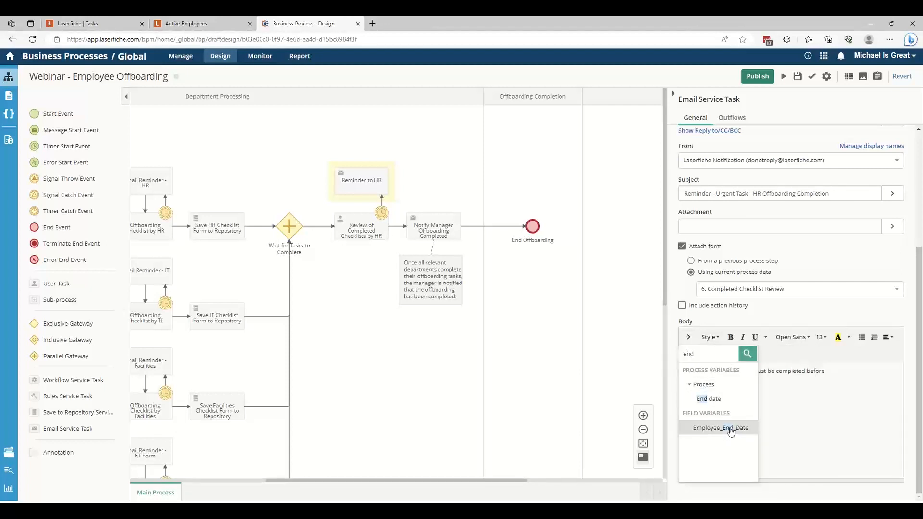
{"action": "left_click", "coordinate": [725, 428]}
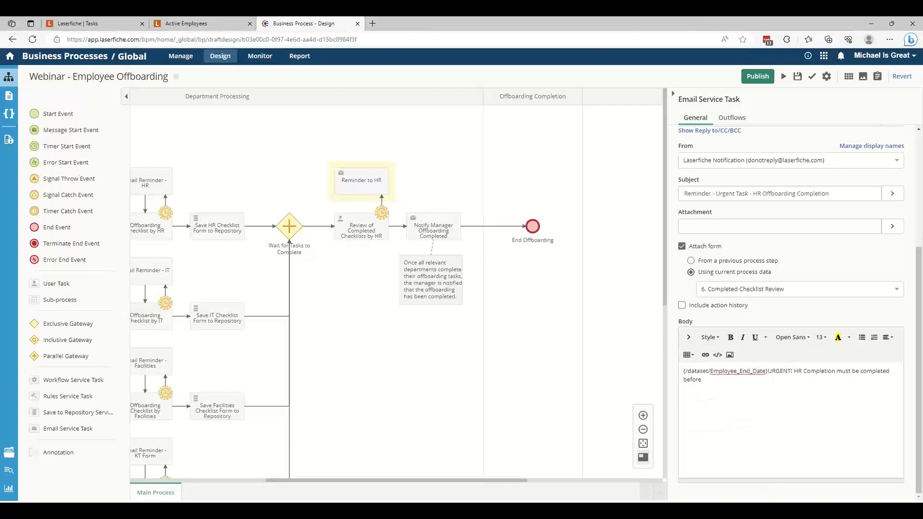
{"action": "key", "text": "shift+Home"}
{"action": "key", "text": "ctrl+x"}
{"action": "key", "text": "ctrl+End"}
{"action": "key", "text": "ctrl+v"}
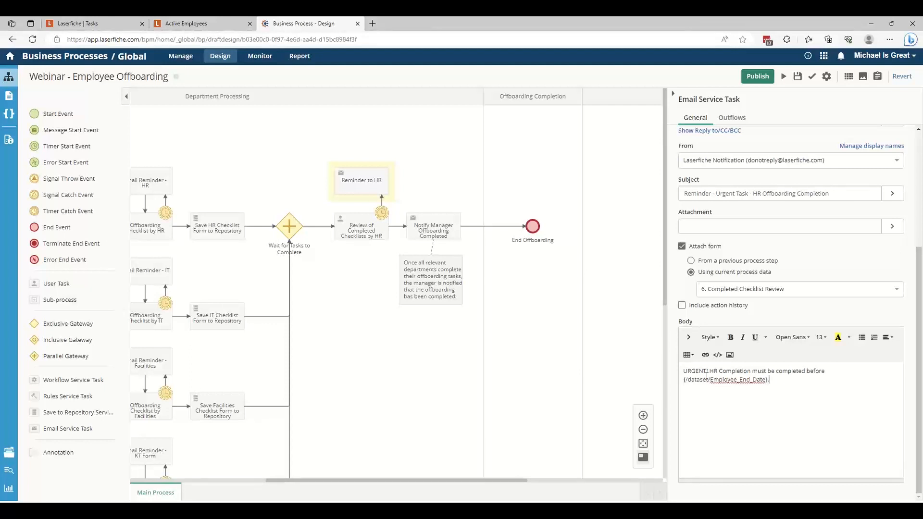
Highlight the word URGENT in the email body in yellow.
{"action": "left_click_drag", "start_coordinate": [707, 372], "coordinate": [683, 372]}
{"action": "left_click", "coordinate": [838, 340]}
{"action": "left_click", "coordinate": [800, 404]}
{"action": "left_click", "coordinate": [831, 371]}
{"action": "left_click", "coordinate": [746, 380]}
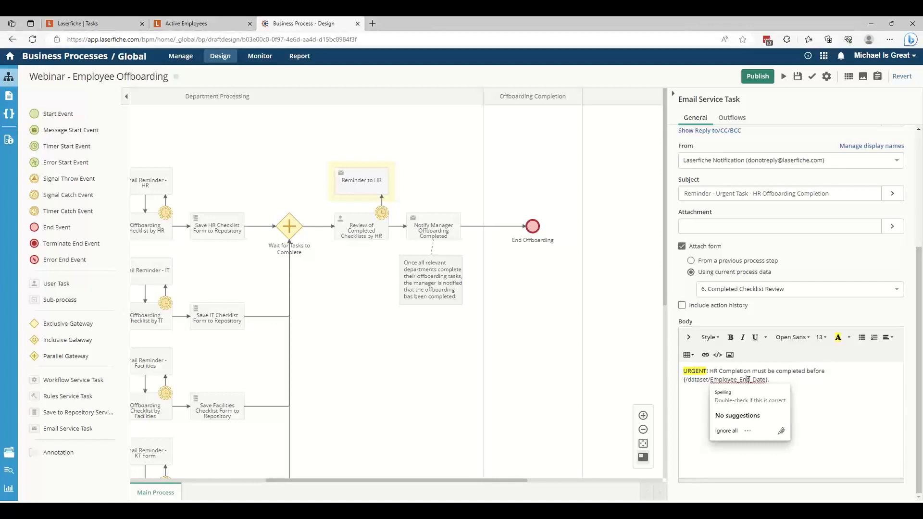
{"action": "left_click", "coordinate": [816, 379]}
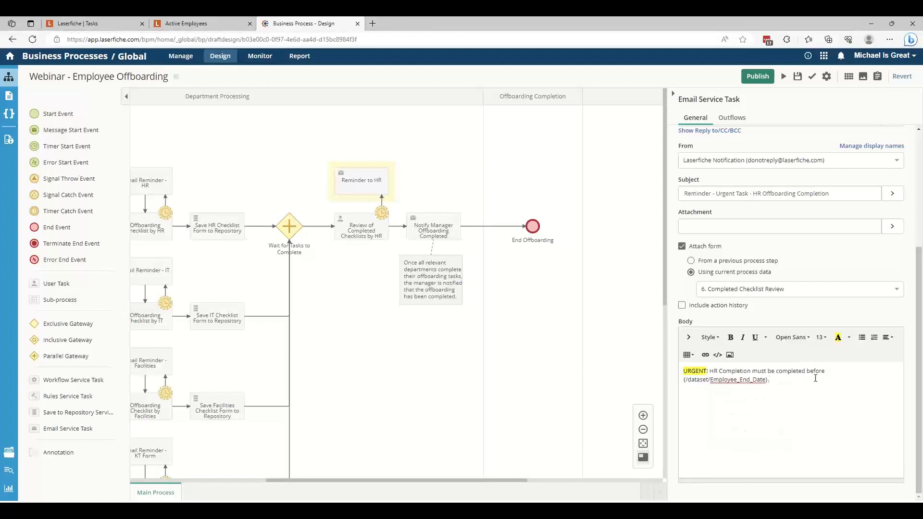
Connect the Reminder to HR email task back to the Review of Completed Checklists by HR task.
{"action": "left_click", "coordinate": [345, 192]}
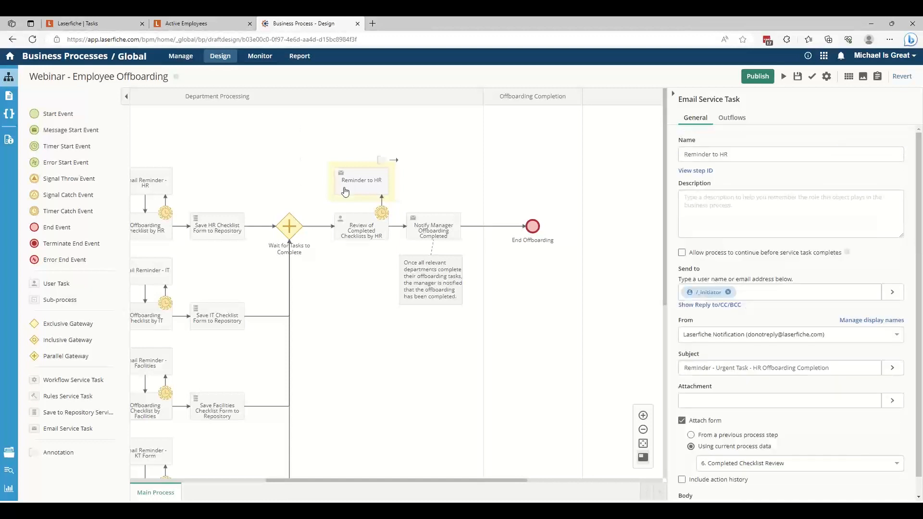
{"action": "left_click_drag", "start_coordinate": [398, 164], "coordinate": [363, 214]}
Give the Review of Completed Checklists by HR task a variable due date of 1 day before Employee_End_Date.
{"action": "left_click", "coordinate": [364, 231]}
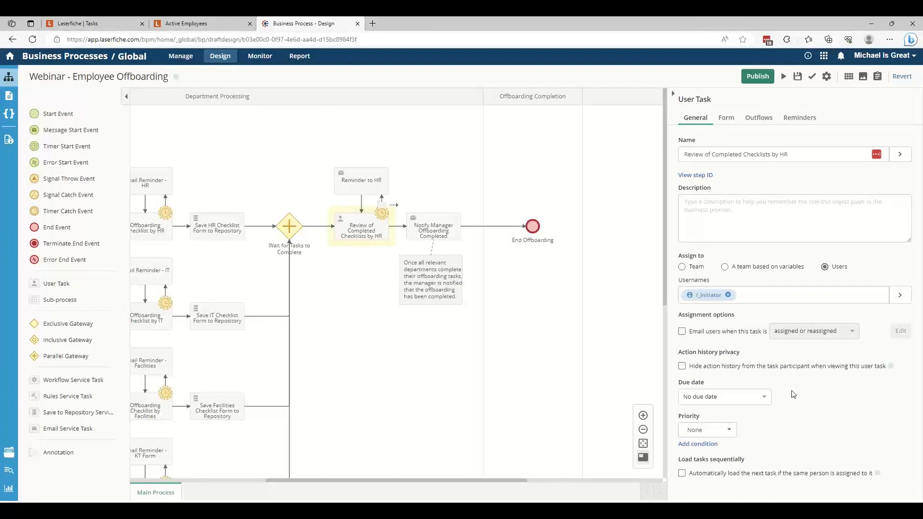
{"action": "left_click", "coordinate": [716, 397]}
{"action": "left_click", "coordinate": [715, 444]}
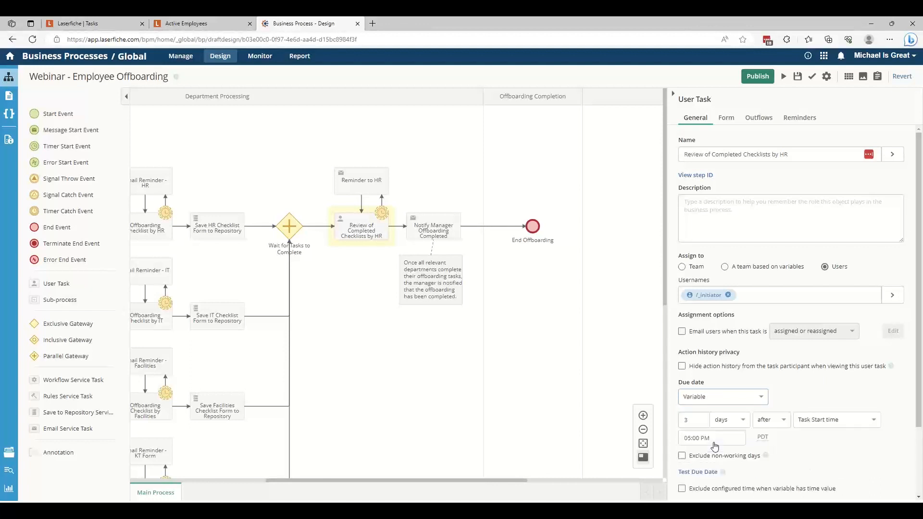
{"action": "left_click", "coordinate": [692, 417]}
{"action": "key", "text": "BackSpace"}
{"action": "type", "text": "1"}
{"action": "left_click", "coordinate": [770, 421]}
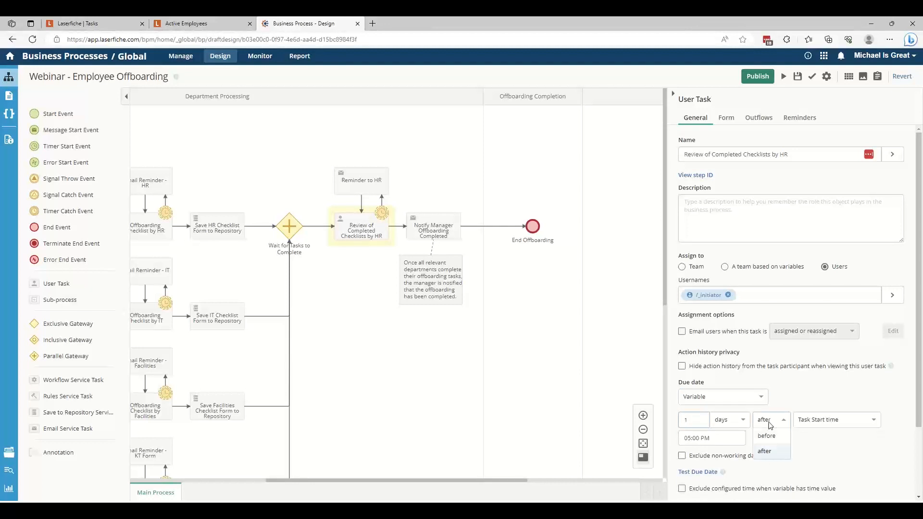
{"action": "left_click", "coordinate": [767, 435]}
{"action": "left_click", "coordinate": [857, 421]}
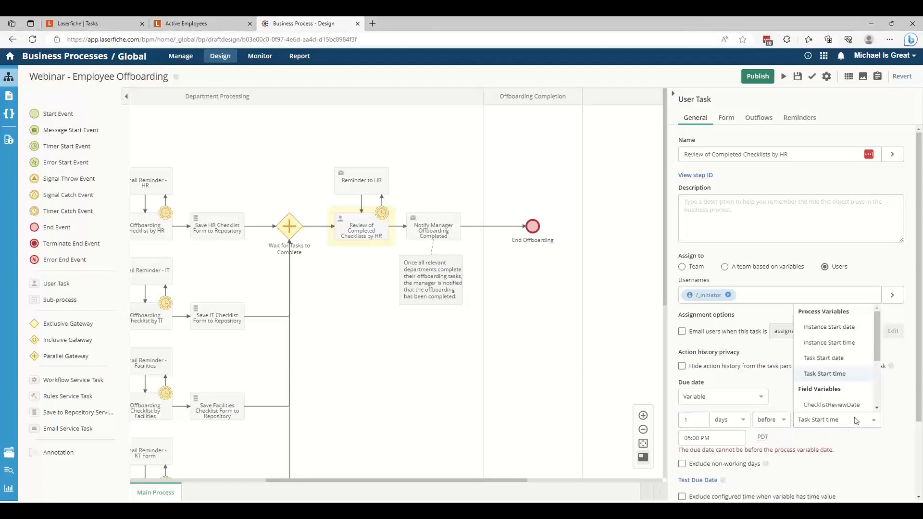
{"action": "scroll", "coordinate": [849, 368], "scroll_direction": "down", "scroll_amount": 2}
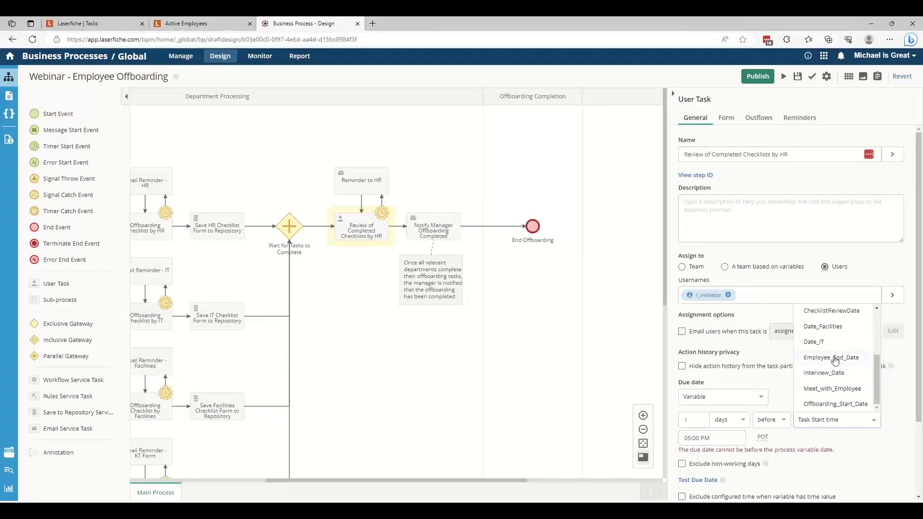
{"action": "right_click", "coordinate": [835, 361]}
{"action": "left_click", "coordinate": [835, 362]}
{"action": "left_click", "coordinate": [835, 362]}
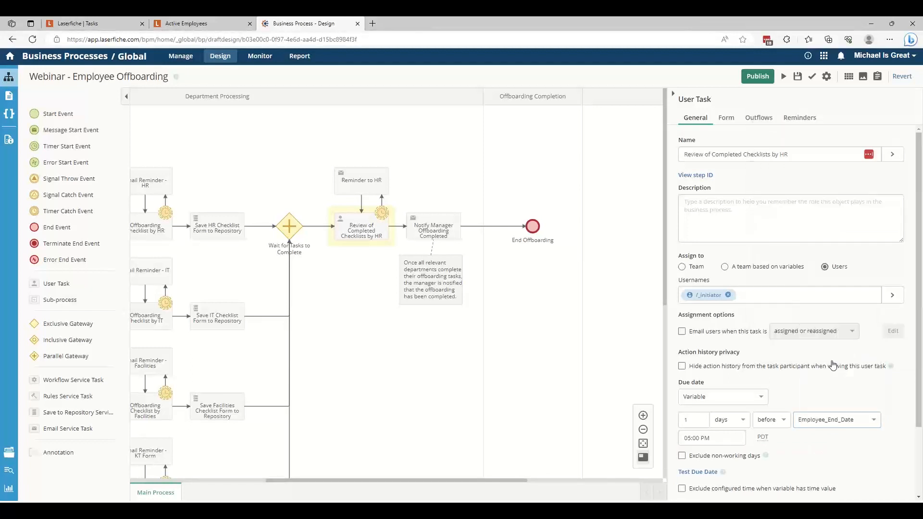
Set the HR review task's priority to Urgent.
{"action": "scroll", "coordinate": [823, 445], "scroll_direction": "down", "scroll_amount": 2}
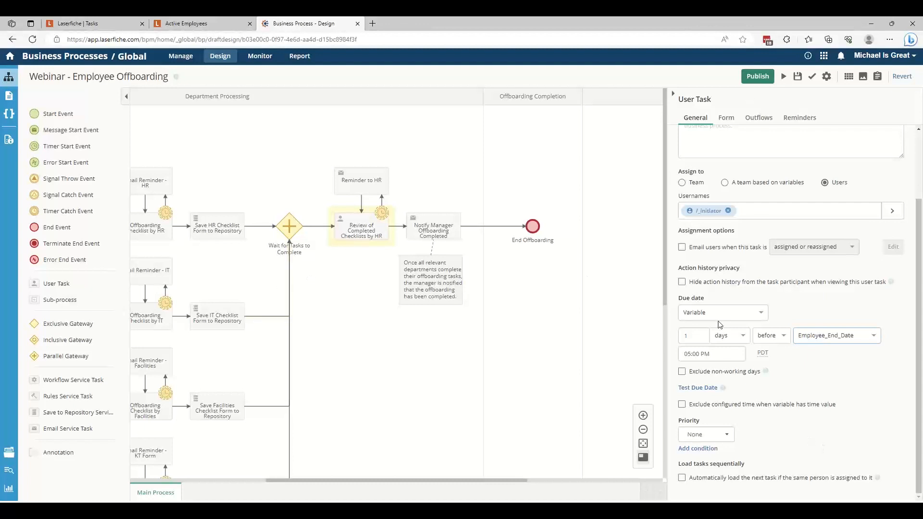
{"action": "left_click", "coordinate": [716, 435]}
{"action": "left_click", "coordinate": [711, 495]}
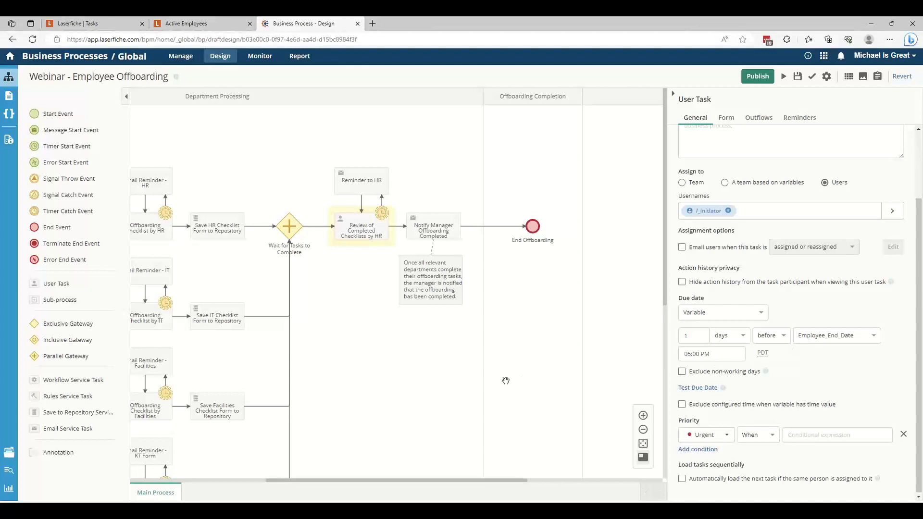
Deselect the HR review task, then save and publish the offboarding process.
{"action": "left_click", "coordinate": [407, 395]}
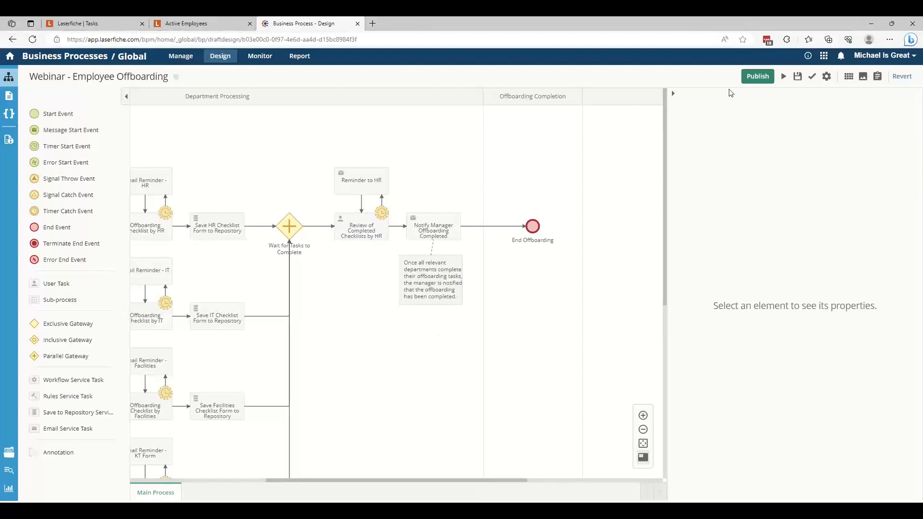
{"action": "left_click", "coordinate": [798, 77]}
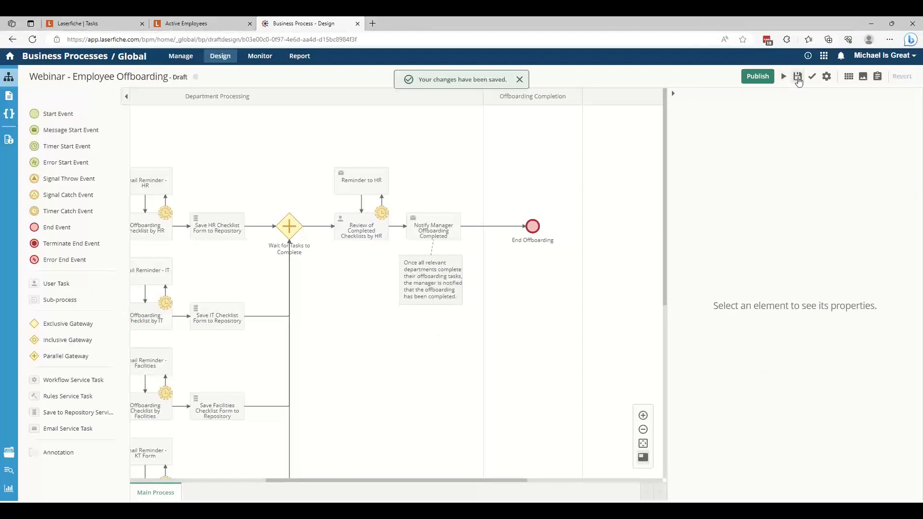
{"action": "left_click", "coordinate": [748, 83]}
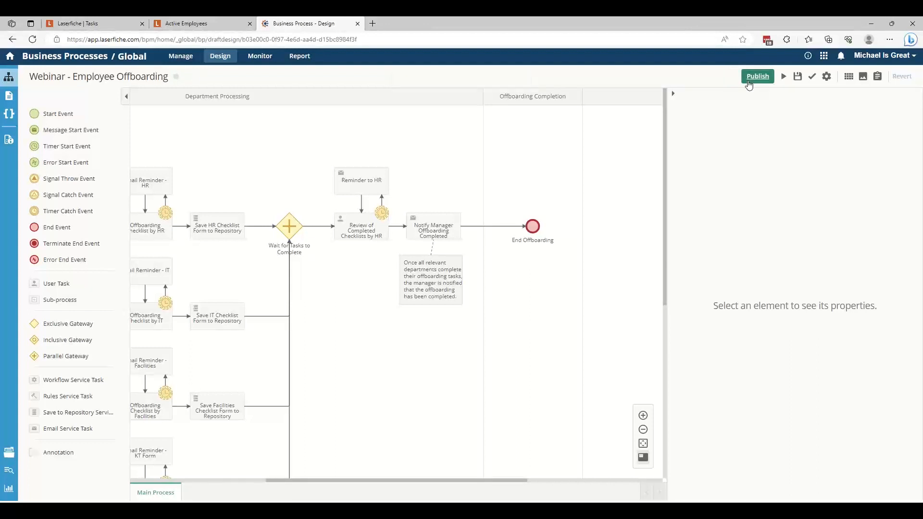
Start a test instance of the process and enter the employee's ID to fill in the employee and manager information.
{"action": "left_click", "coordinate": [785, 78]}
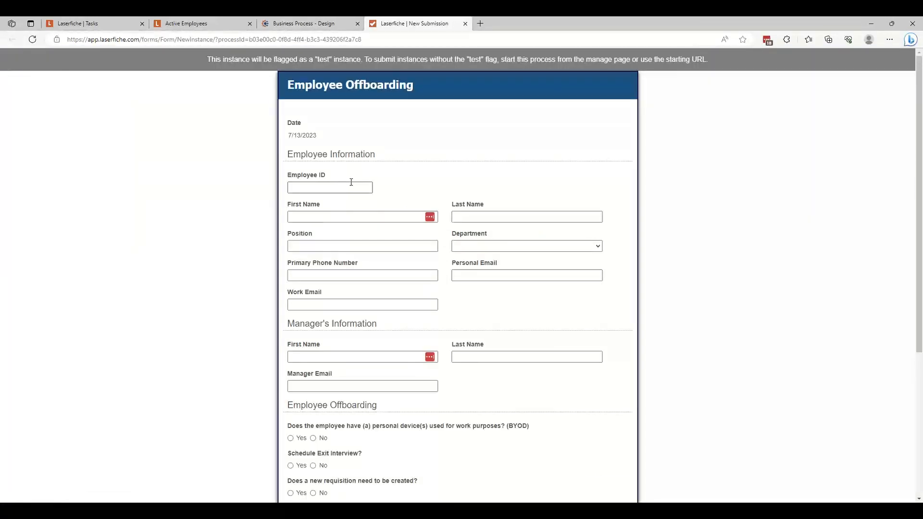
{"action": "left_click", "coordinate": [348, 188]}
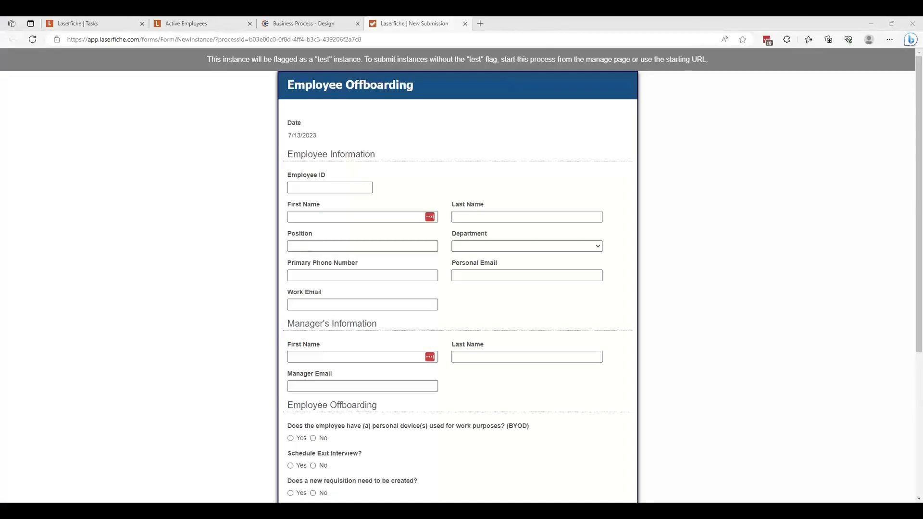
{"action": "left_click", "coordinate": [364, 186]}
{"action": "key", "text": "ctrl+v"}
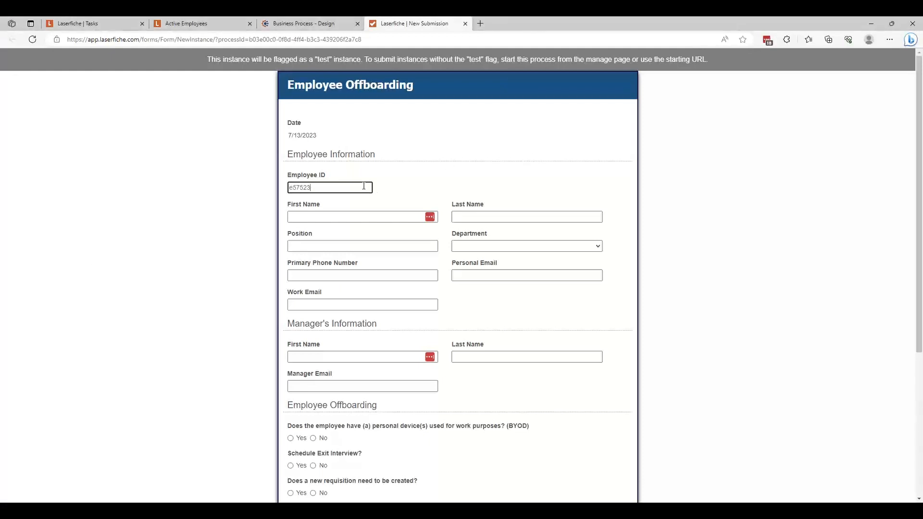
{"action": "key", "text": "Tab"}
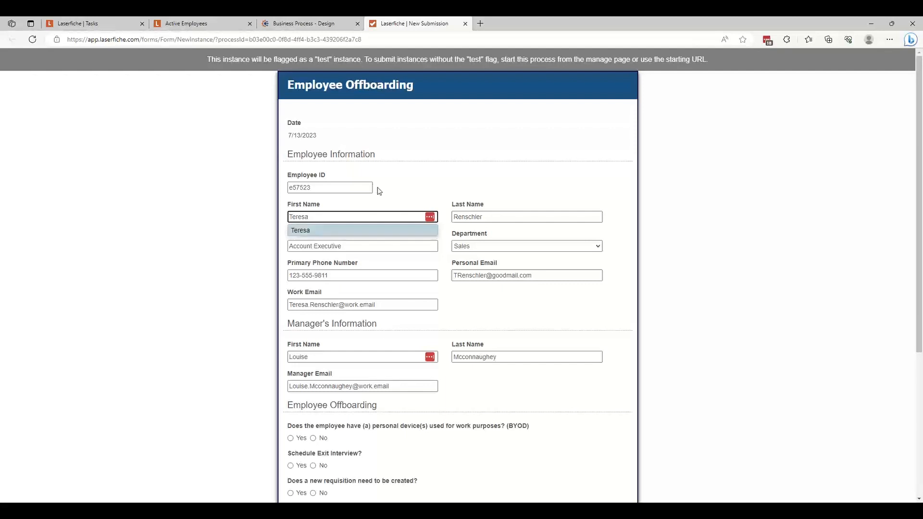
{"action": "left_click", "coordinate": [185, 365]}
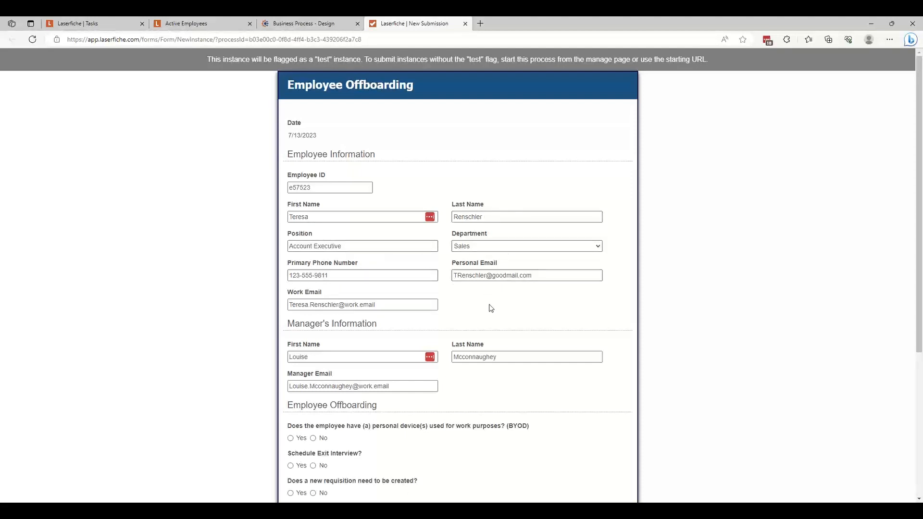
Open the Employee Offboarding form's lookup rules and examine how the Employee ID field matches the EmployeeID input parameter.
{"action": "left_click", "coordinate": [294, 24]}
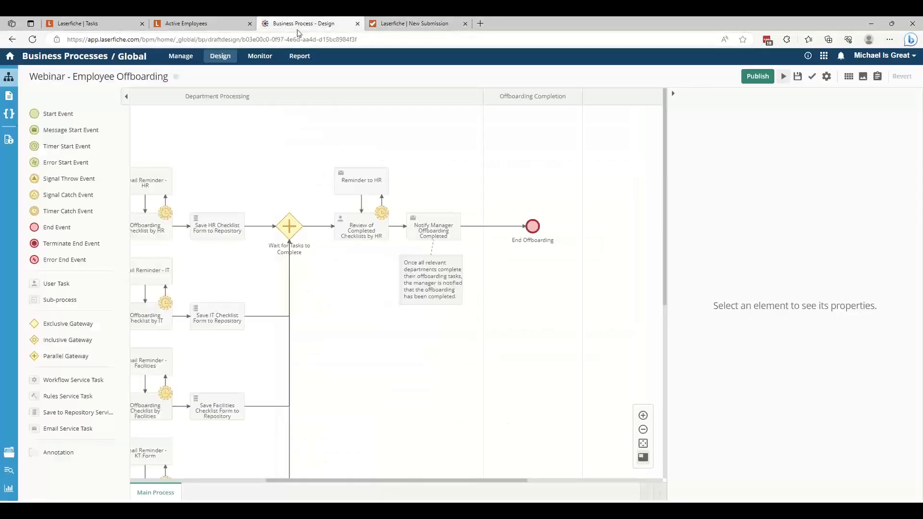
{"action": "mouse_move", "coordinate": [10, 104]}
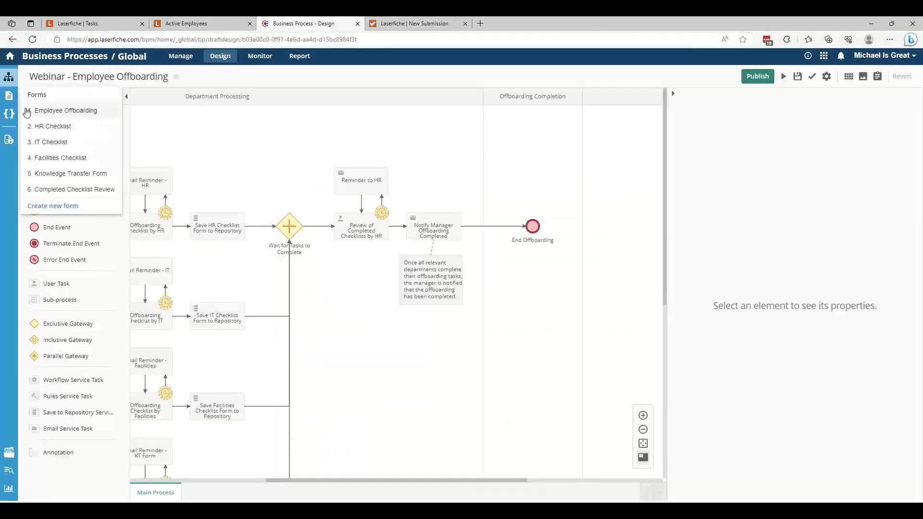
{"action": "left_click", "coordinate": [99, 111]}
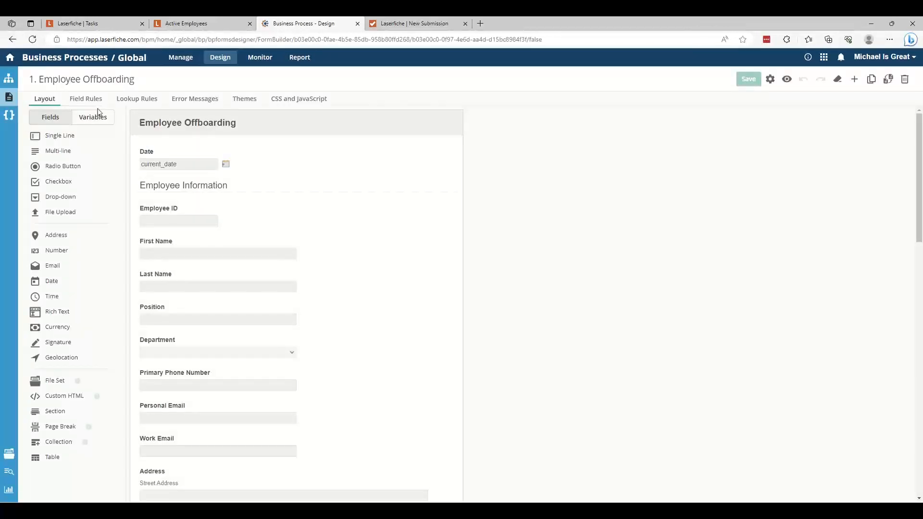
{"action": "left_click", "coordinate": [139, 100]}
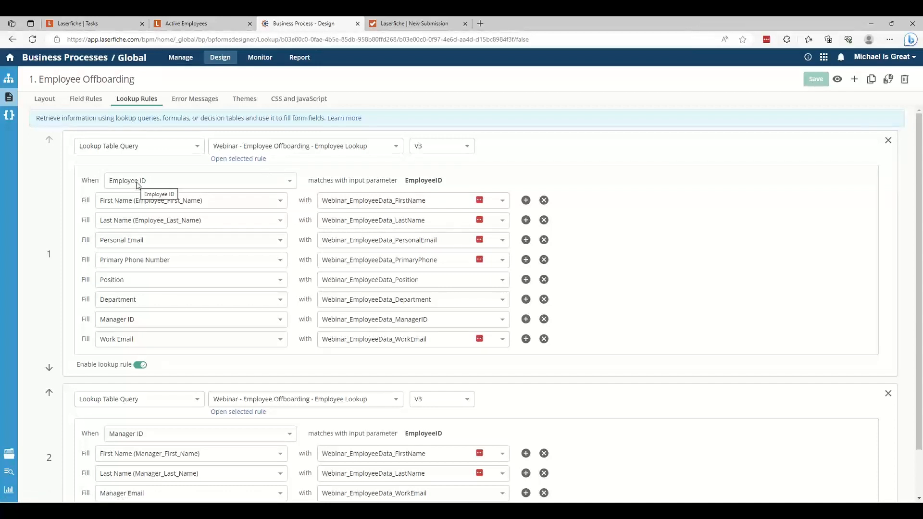
{"action": "double_click", "coordinate": [420, 180]}
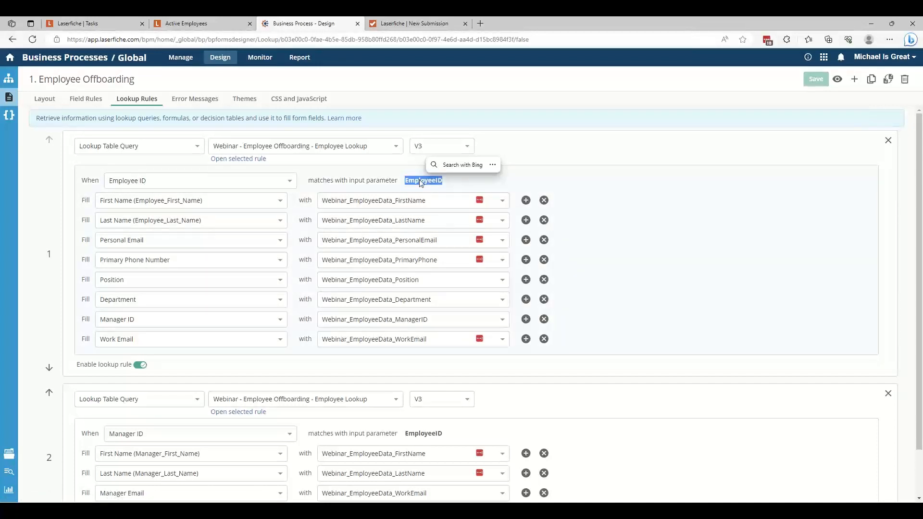
{"action": "right_click", "coordinate": [420, 180]}
{"action": "left_click", "coordinate": [658, 184]}
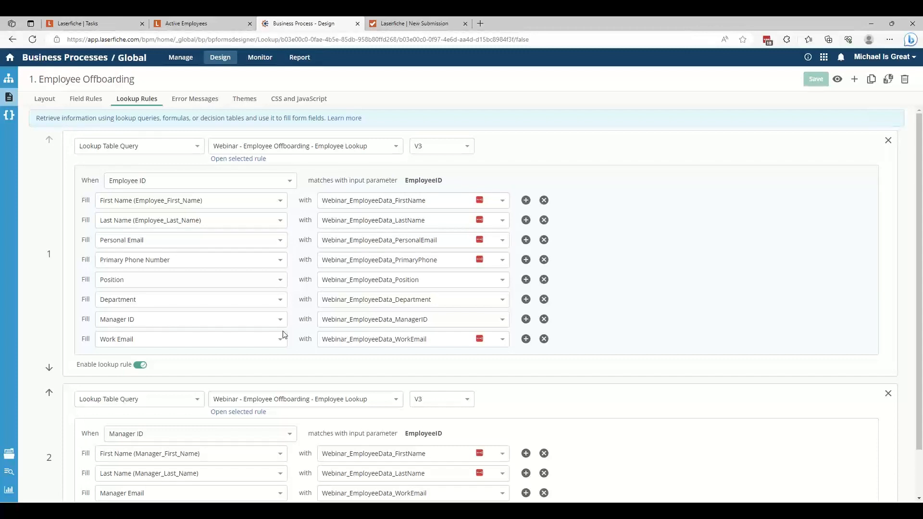
Examine the Webinar_EmployeeData lookup table through its ManagerID column and the lookup rule that fills the manager's details.
{"action": "left_click_drag", "start_coordinate": [0, 92], "coordinate": [426, 18]}
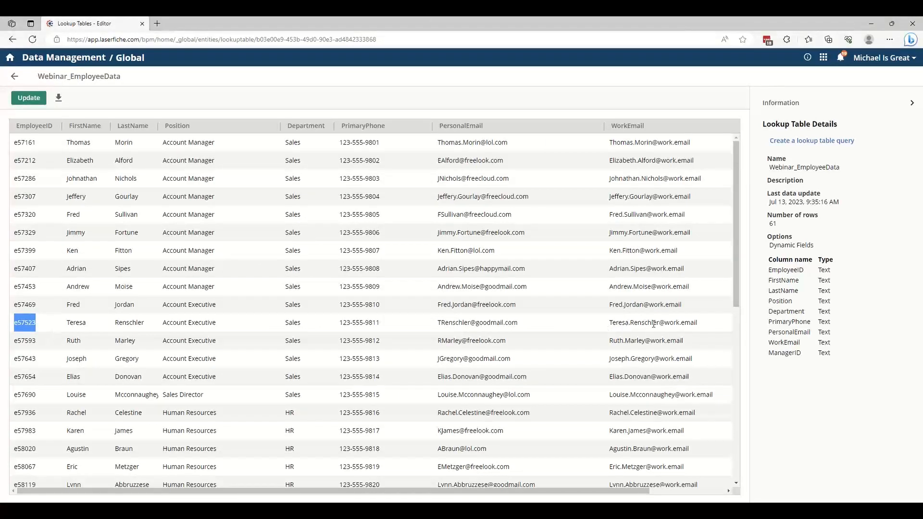
{"action": "scroll", "coordinate": [647, 324], "scroll_direction": "right", "scroll_amount": 3}
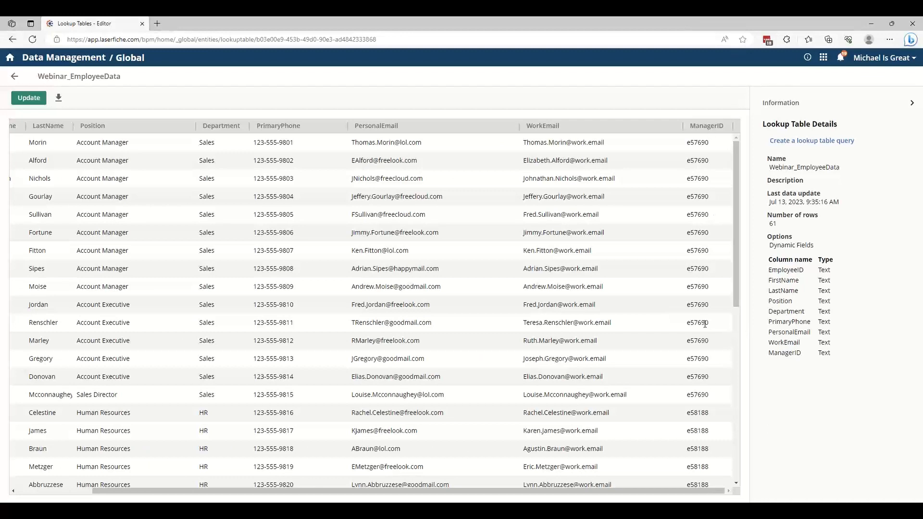
{"action": "left_click_drag", "start_coordinate": [616, 19], "coordinate": [0, 24]}
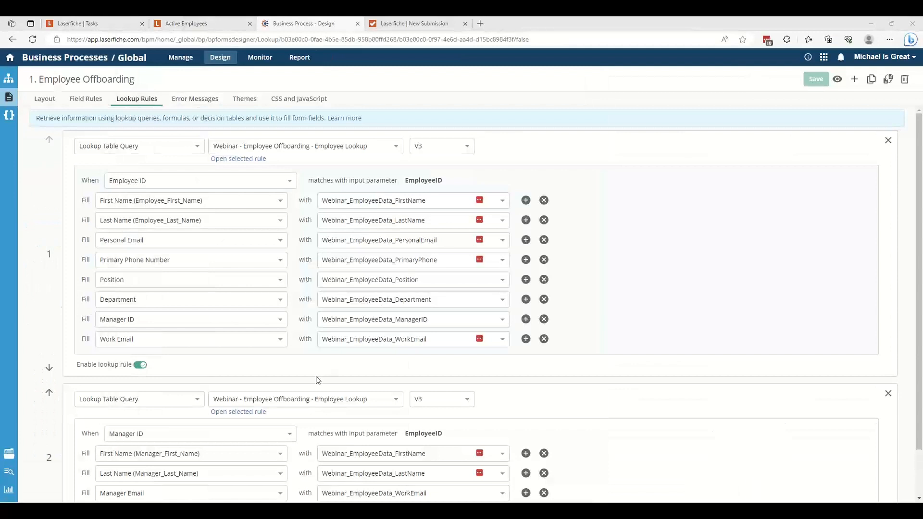
{"action": "scroll", "coordinate": [318, 373], "scroll_direction": "down", "scroll_amount": 2}
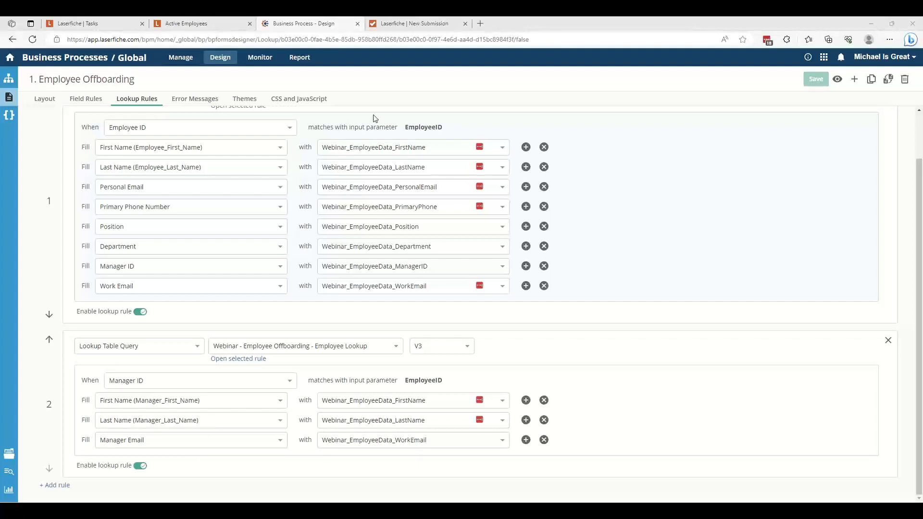
In the test submission, answer No to personal devices, exit interview and new requisition, and choose Promotion as the type of attrition.
{"action": "left_click", "coordinate": [403, 25]}
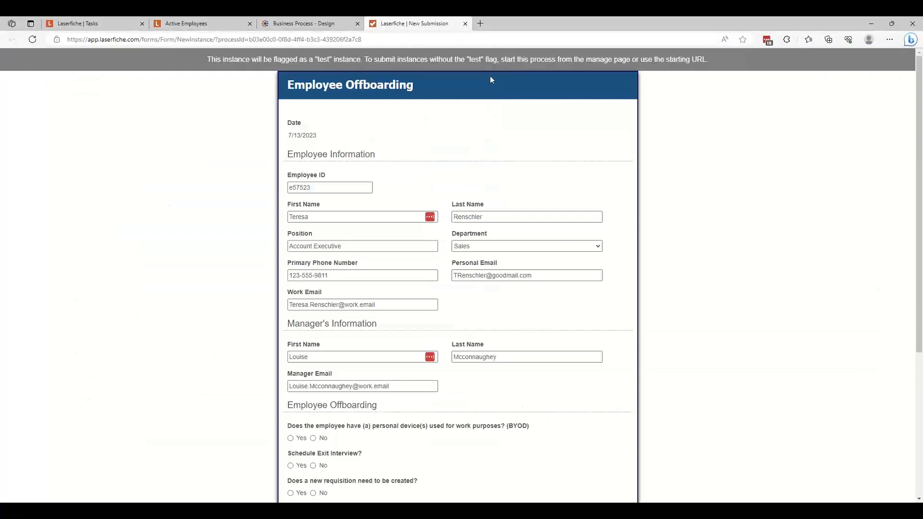
{"action": "scroll", "coordinate": [715, 277], "scroll_direction": "down", "scroll_amount": 3}
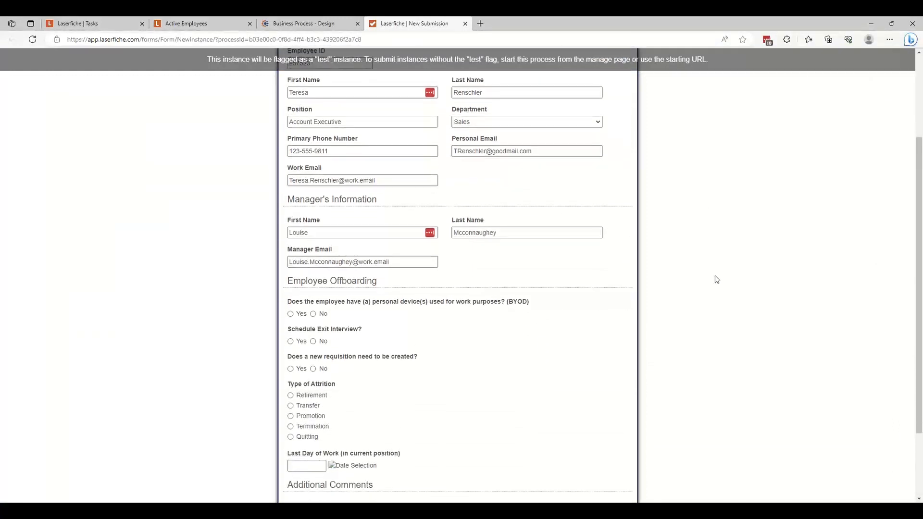
{"action": "scroll", "coordinate": [716, 279], "scroll_direction": "down", "scroll_amount": 2}
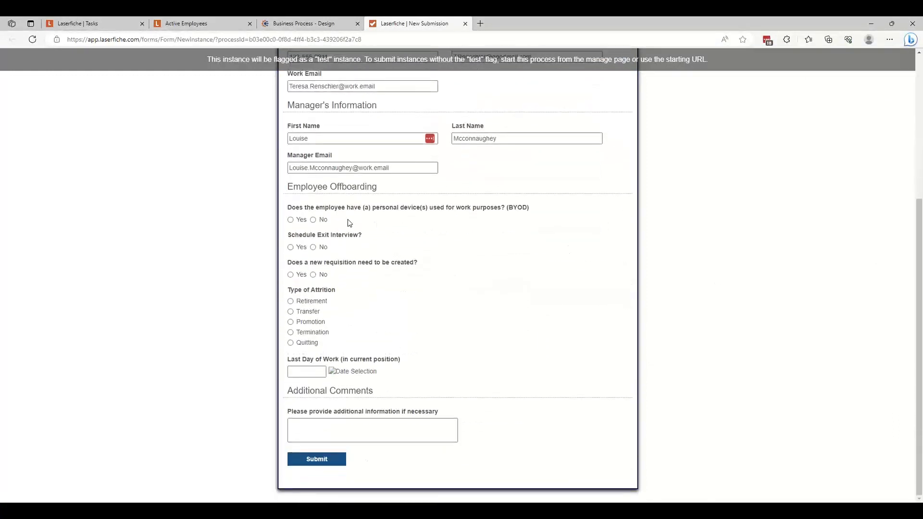
{"action": "left_click", "coordinate": [313, 220]}
{"action": "left_click", "coordinate": [314, 248]}
{"action": "left_click", "coordinate": [314, 276]}
{"action": "left_click", "coordinate": [290, 322]}
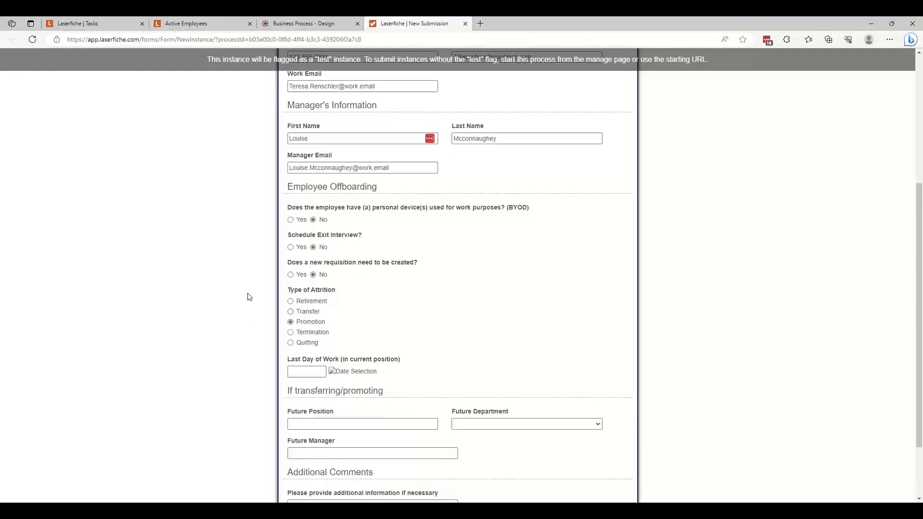
Replace the Employee ID on the test form with a different employee's ID to refill the employee information.
{"action": "scroll", "coordinate": [249, 297], "scroll_direction": "up", "scroll_amount": 2}
{"action": "scroll", "coordinate": [250, 297], "scroll_direction": "up", "scroll_amount": 2}
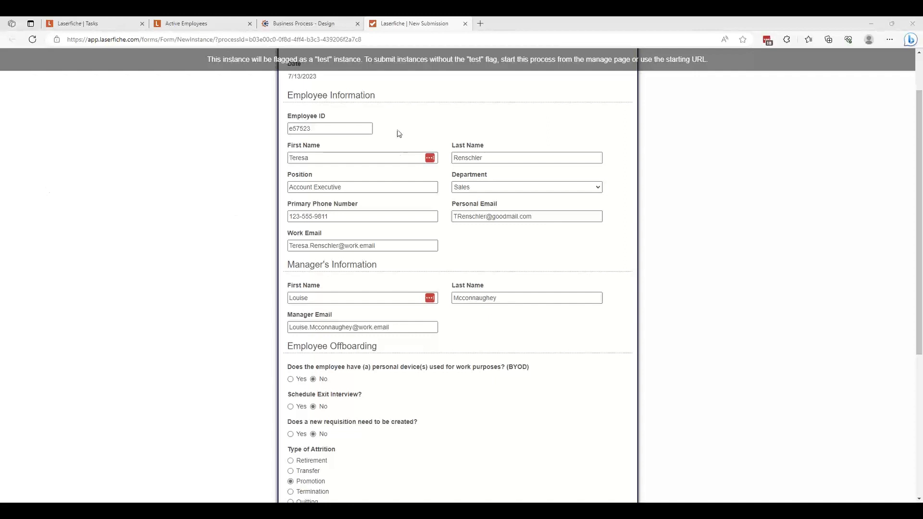
{"action": "left_click", "coordinate": [328, 129]}
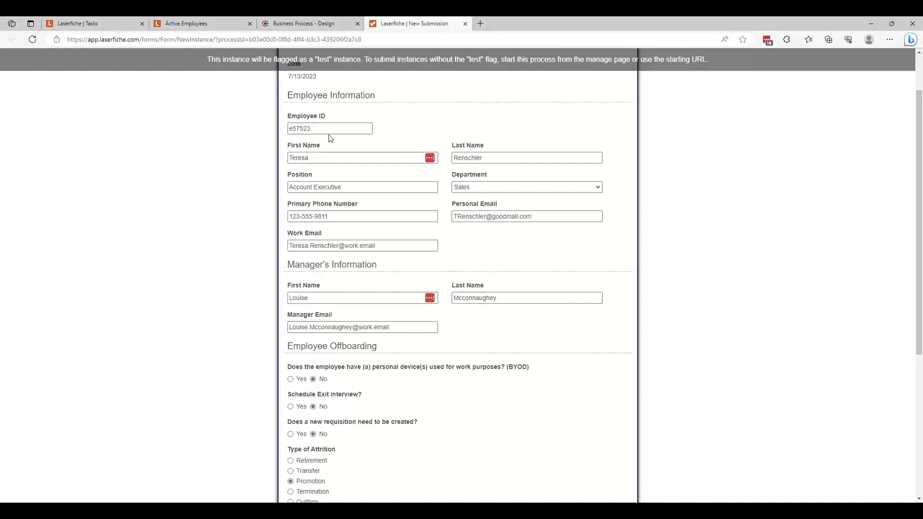
{"action": "left_click", "coordinate": [217, 214]}
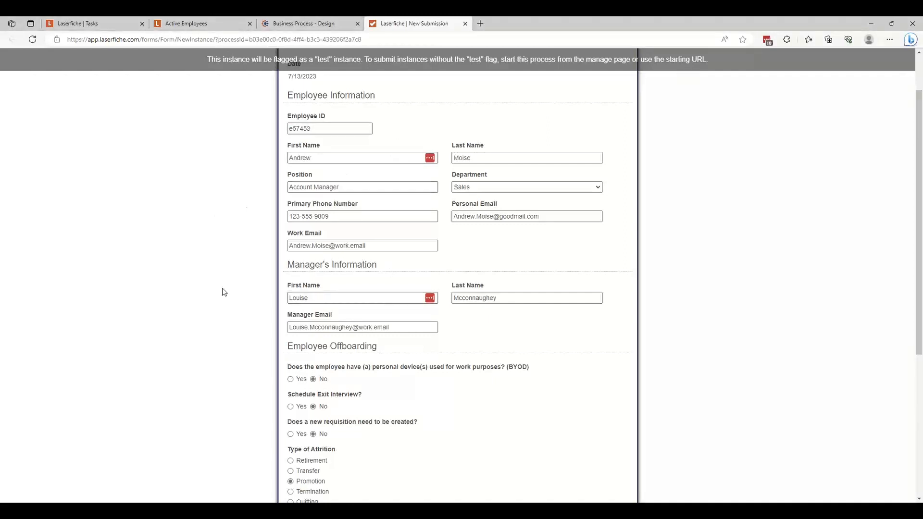
Enter Account Executive as the future position and fill in the future manager's name.
{"action": "scroll", "coordinate": [224, 292], "scroll_direction": "down", "scroll_amount": 3}
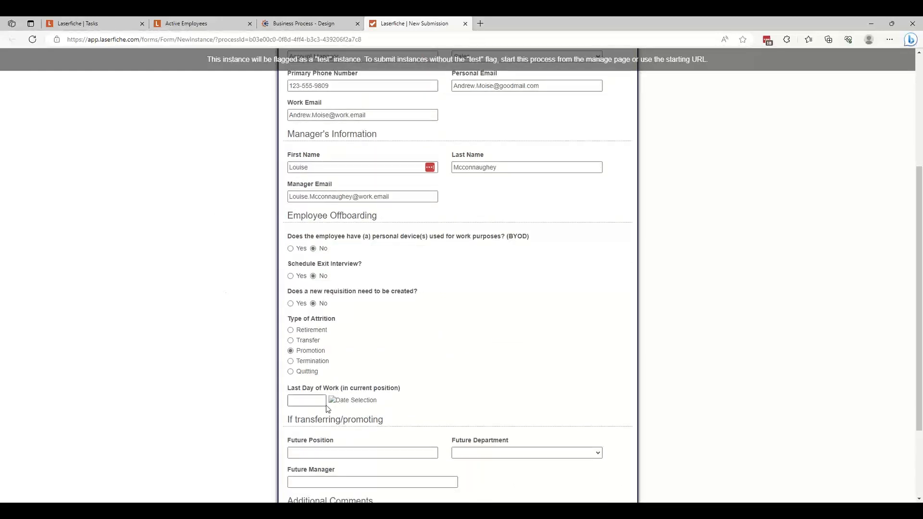
{"action": "left_click", "coordinate": [318, 452]}
{"action": "type", "text": "Acco"}
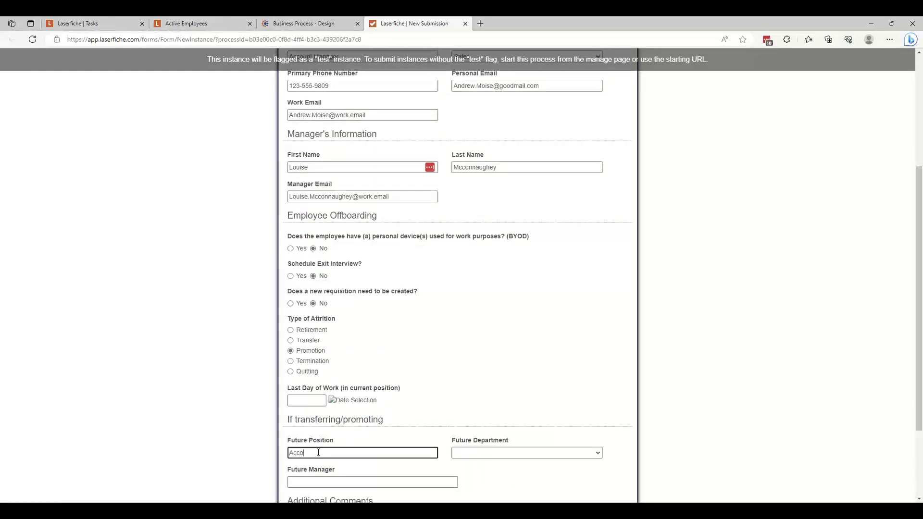
{"action": "type", "text": "unt Executive"}
{"action": "key", "text": "Tab"}
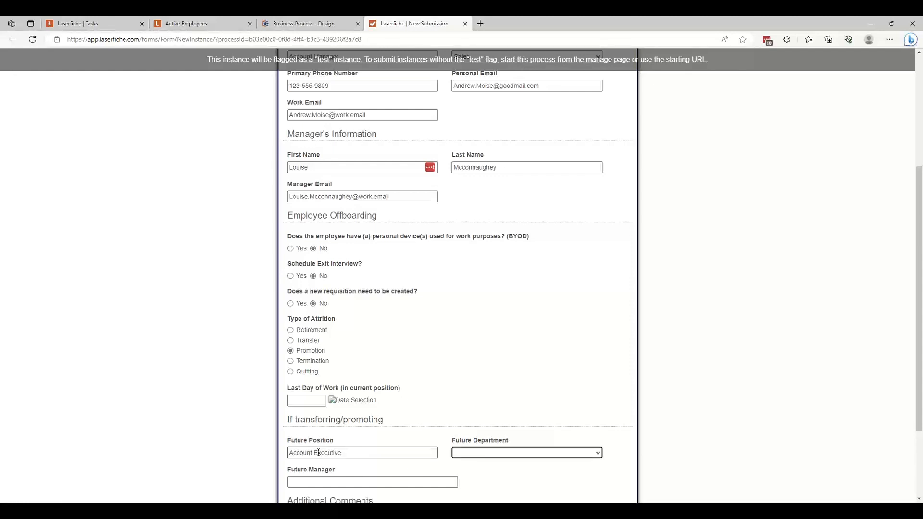
{"action": "scroll", "coordinate": [318, 453], "scroll_direction": "down", "scroll_amount": 2}
{"action": "left_click", "coordinate": [331, 414]}
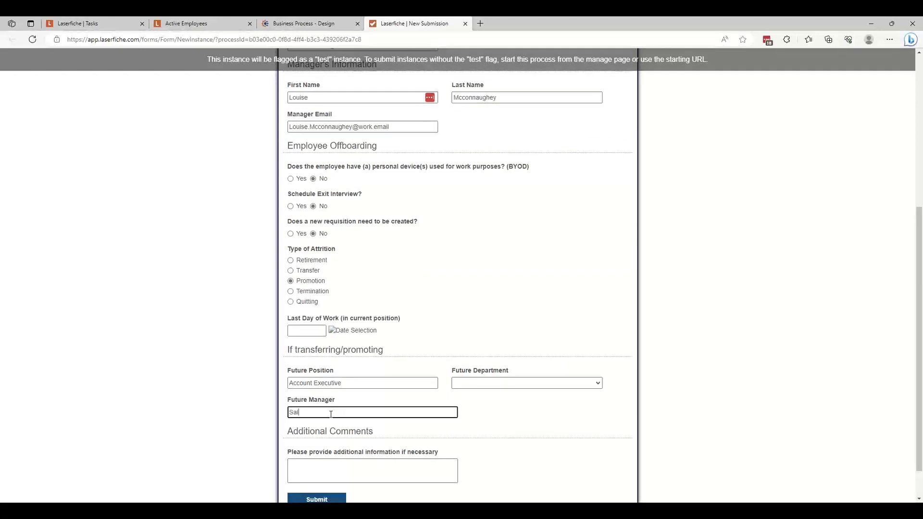
{"action": "type", "text": "Sally Sales"}
{"action": "left_click", "coordinate": [204, 296]}
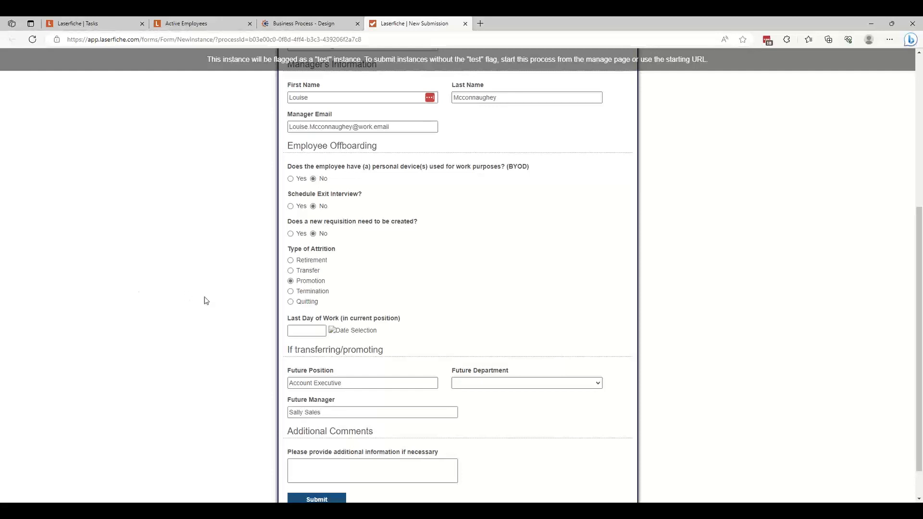
Set the last day of work to 7/28/2023 and submit the offboarding form.
{"action": "left_click", "coordinate": [309, 332]}
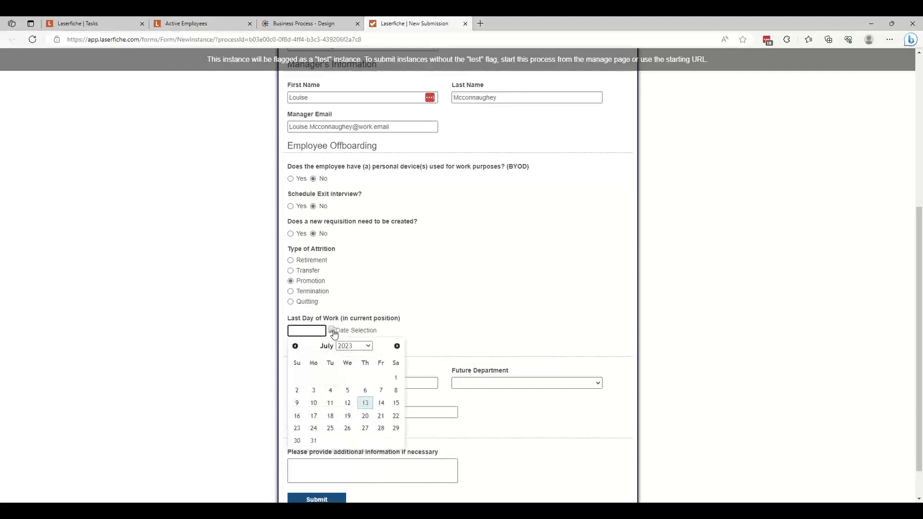
{"action": "left_click", "coordinate": [381, 429]}
{"action": "left_click", "coordinate": [221, 402]}
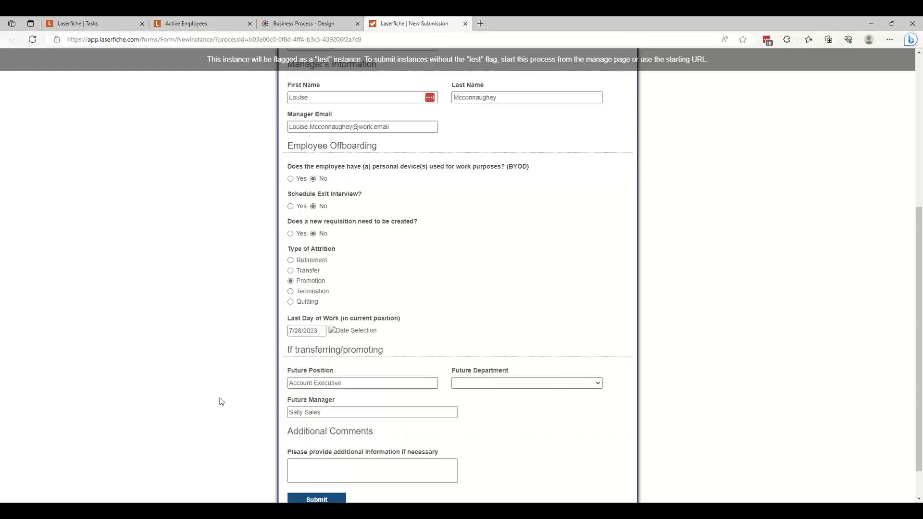
{"action": "scroll", "coordinate": [221, 402], "scroll_direction": "down", "scroll_amount": 1}
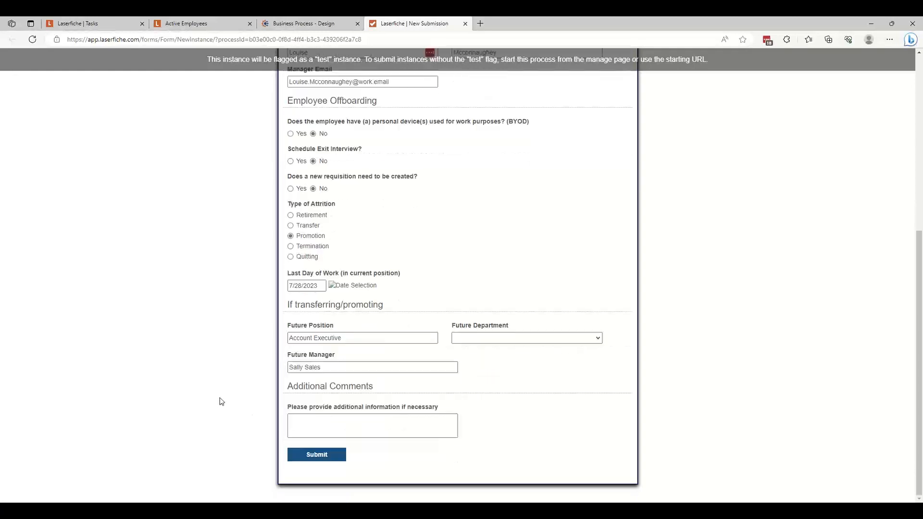
{"action": "left_click", "coordinate": [317, 460]}
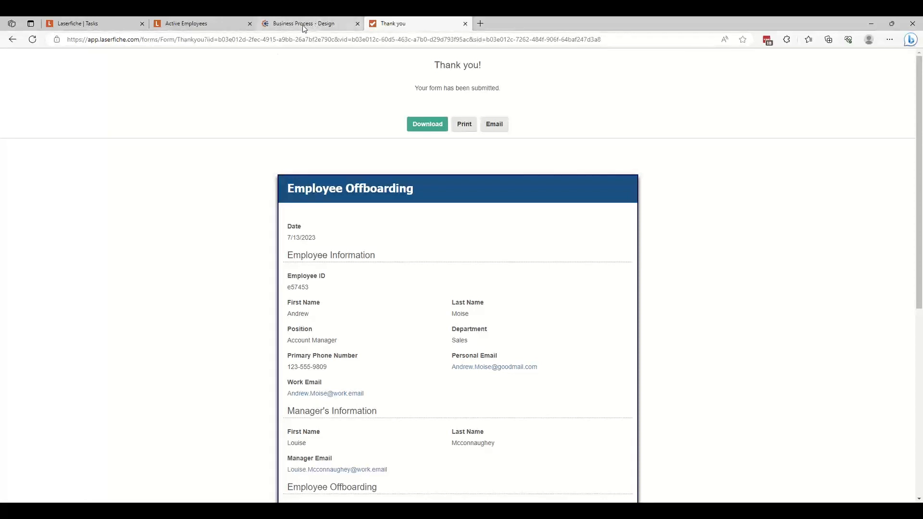
Refresh the open tasks list, collapse the Last month and Before last month groups, and widen the Task column to show full names.
{"action": "left_click", "coordinate": [96, 24]}
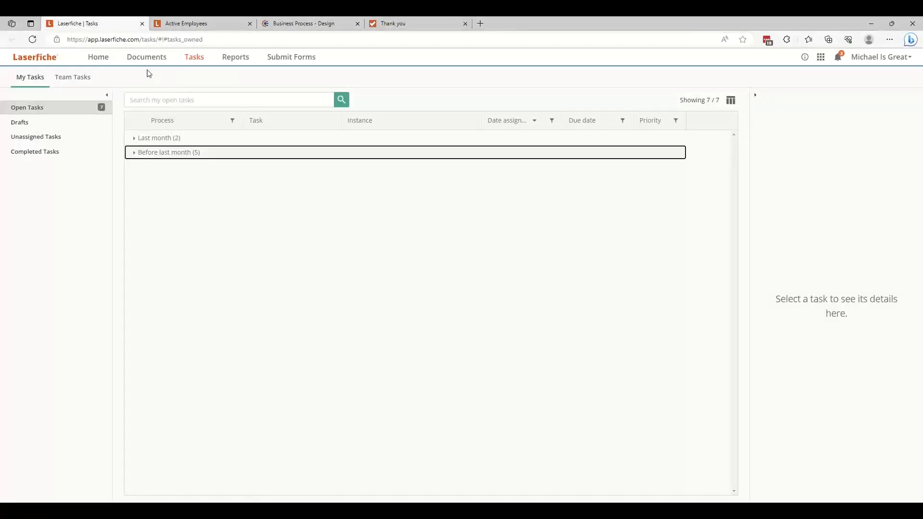
{"action": "left_click", "coordinate": [220, 216]}
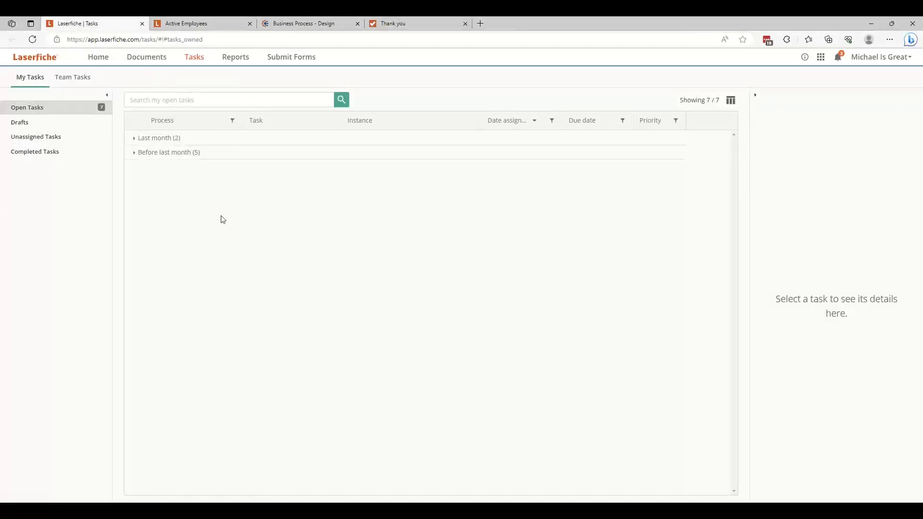
{"action": "left_click", "coordinate": [32, 39]}
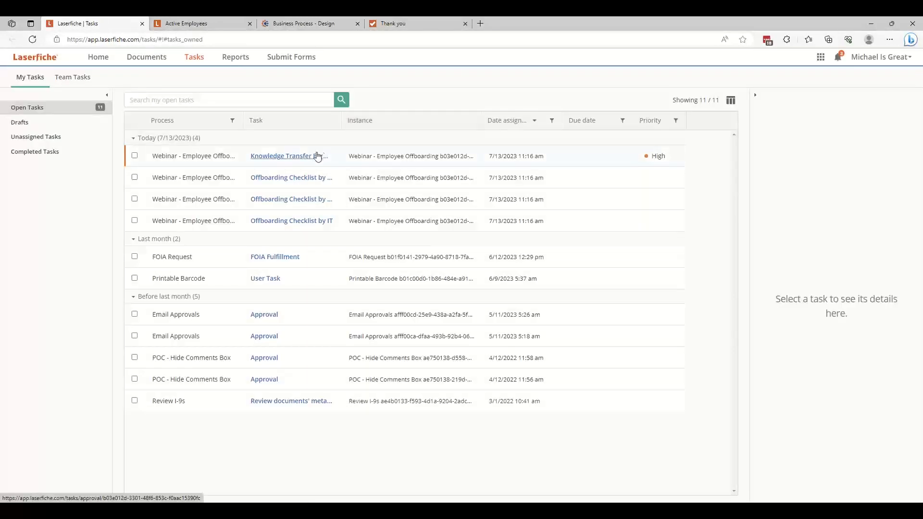
{"action": "left_click", "coordinate": [146, 243]}
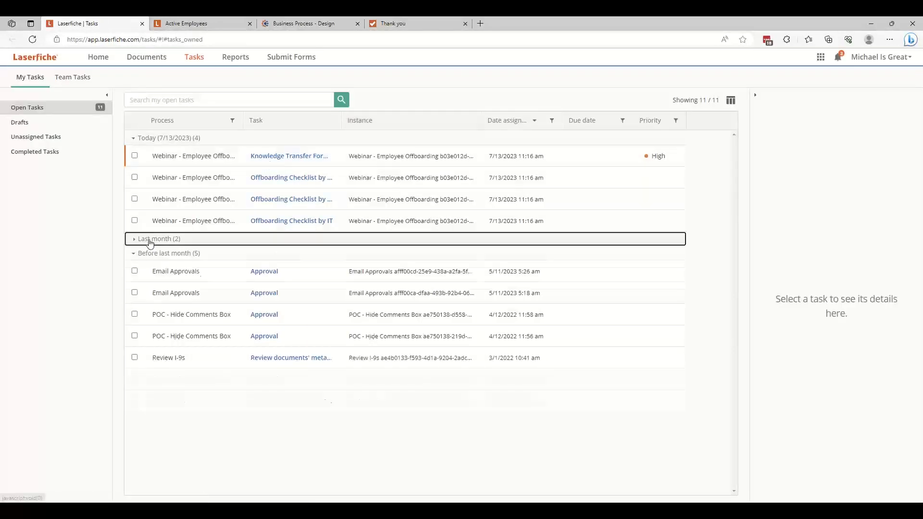
{"action": "left_click", "coordinate": [161, 253]}
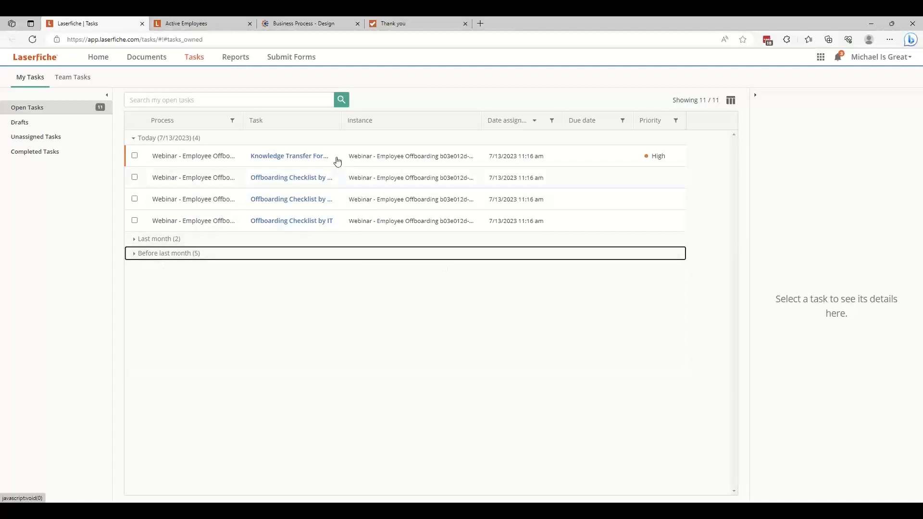
{"action": "left_click_drag", "start_coordinate": [341, 121], "coordinate": [419, 122]}
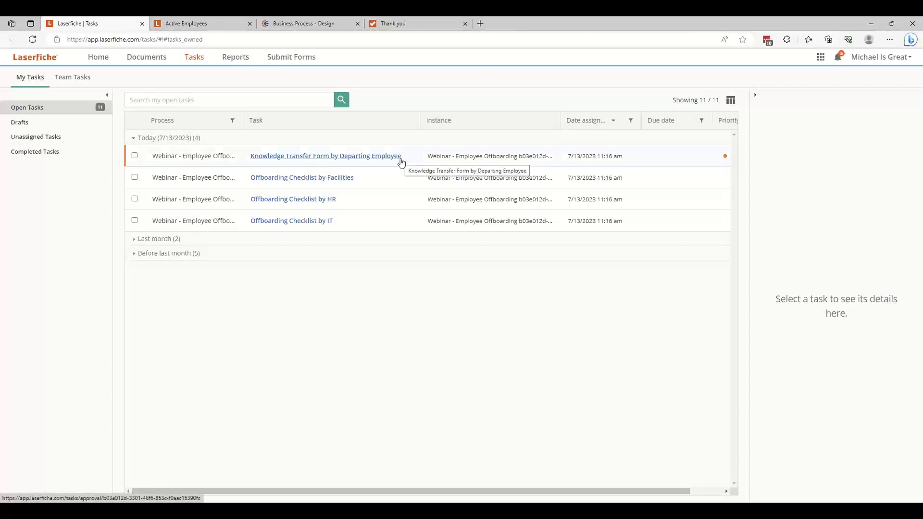
Complete the Offboarding Checklist by IT task with every checklist item except Other ticked, and submit it.
{"action": "left_click", "coordinate": [316, 222]}
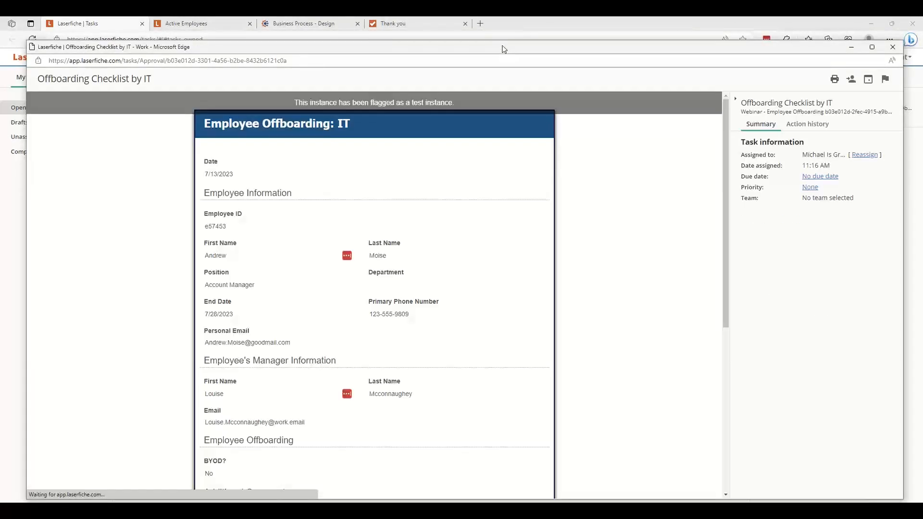
{"action": "left_click_drag", "start_coordinate": [503, 48], "coordinate": [498, 16]}
{"action": "scroll", "coordinate": [431, 247], "scroll_direction": "down", "scroll_amount": 5}
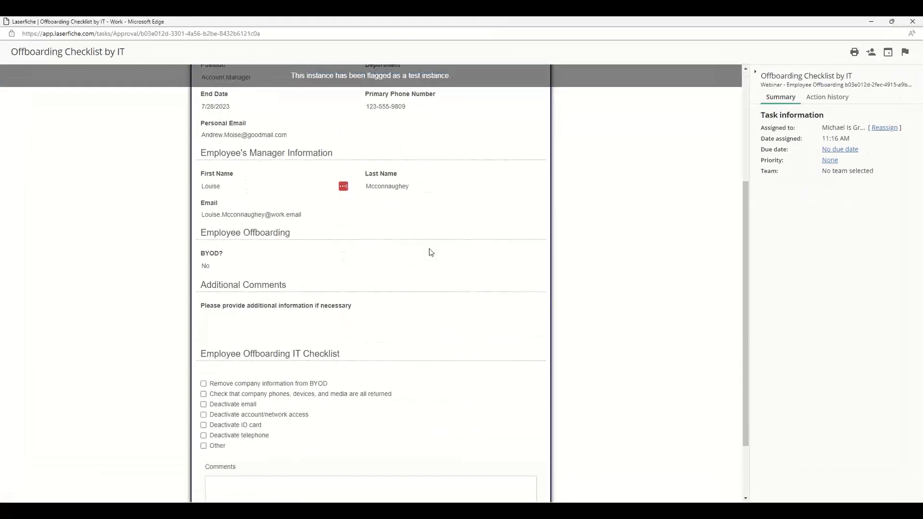
{"action": "left_click", "coordinate": [292, 303]}
{"action": "left_click", "coordinate": [281, 315]}
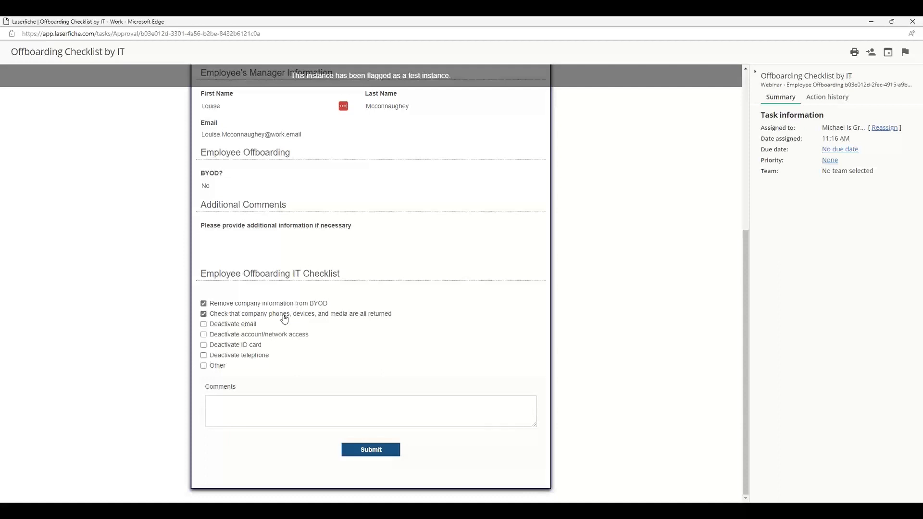
{"action": "left_click", "coordinate": [245, 325]}
{"action": "left_click", "coordinate": [245, 348]}
{"action": "left_click", "coordinate": [246, 354]}
{"action": "left_click", "coordinate": [242, 336]}
{"action": "left_click", "coordinate": [369, 452]}
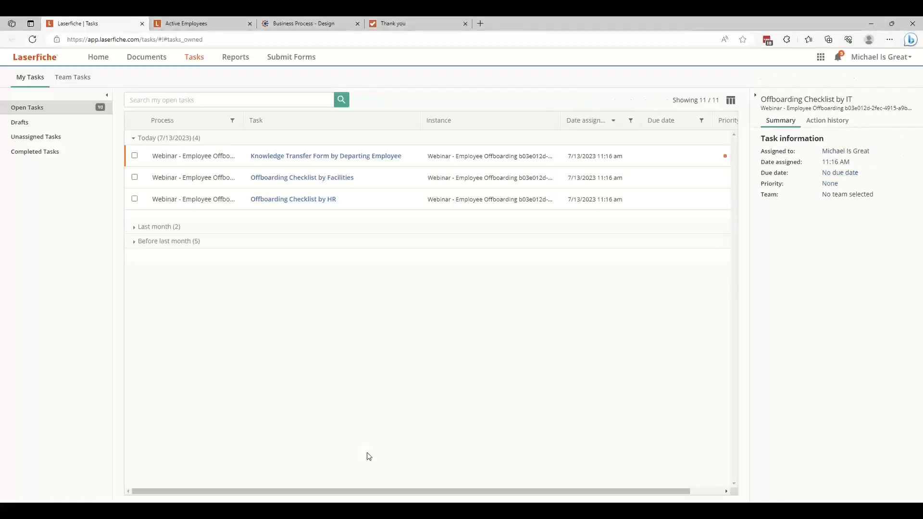
Submit the Offboarding Checklist by HR and Offboarding Checklist by Facilities tasks without filling in their checklist items.
{"action": "left_click", "coordinate": [309, 198]}
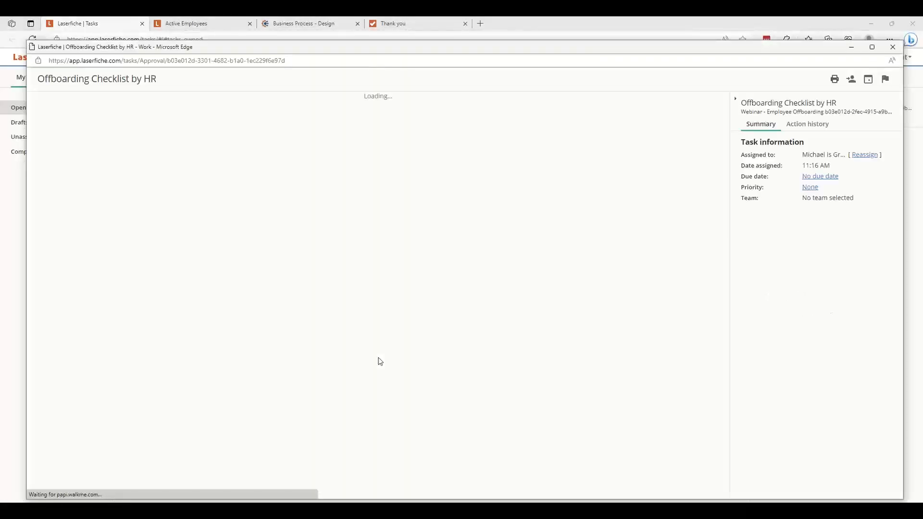
{"action": "scroll", "coordinate": [380, 362], "scroll_direction": "down", "scroll_amount": 6}
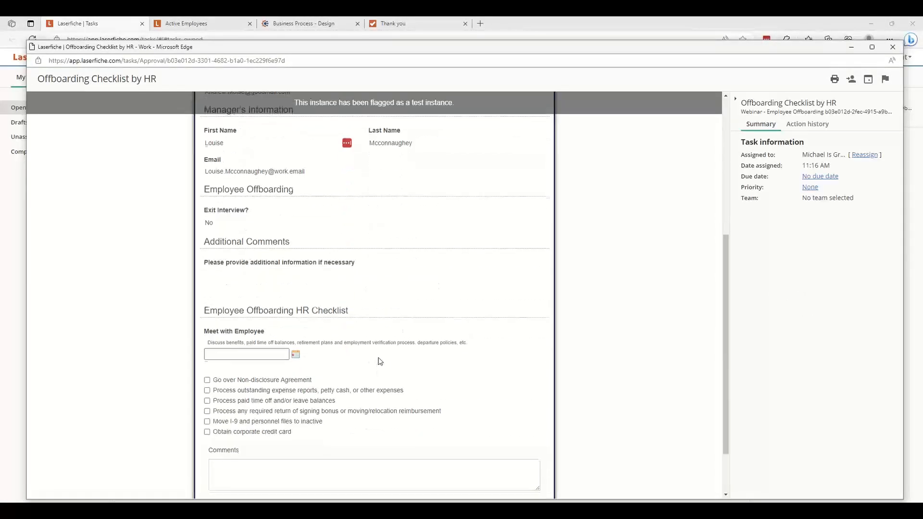
{"action": "left_click", "coordinate": [374, 447]}
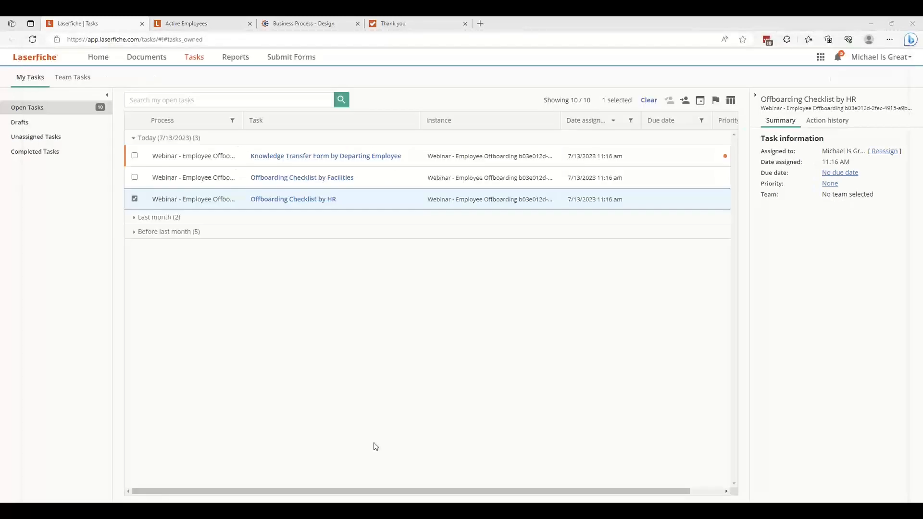
{"action": "left_click", "coordinate": [321, 179]}
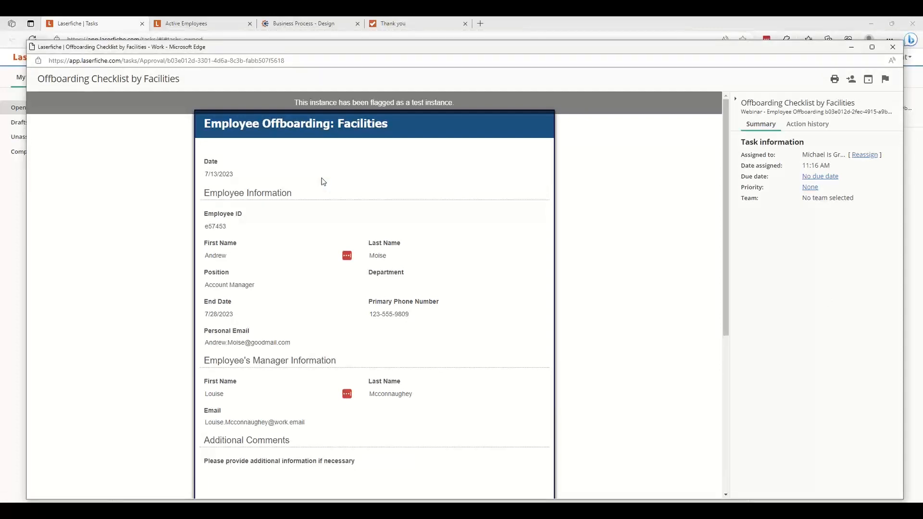
{"action": "scroll", "coordinate": [323, 181], "scroll_direction": "down", "scroll_amount": 5}
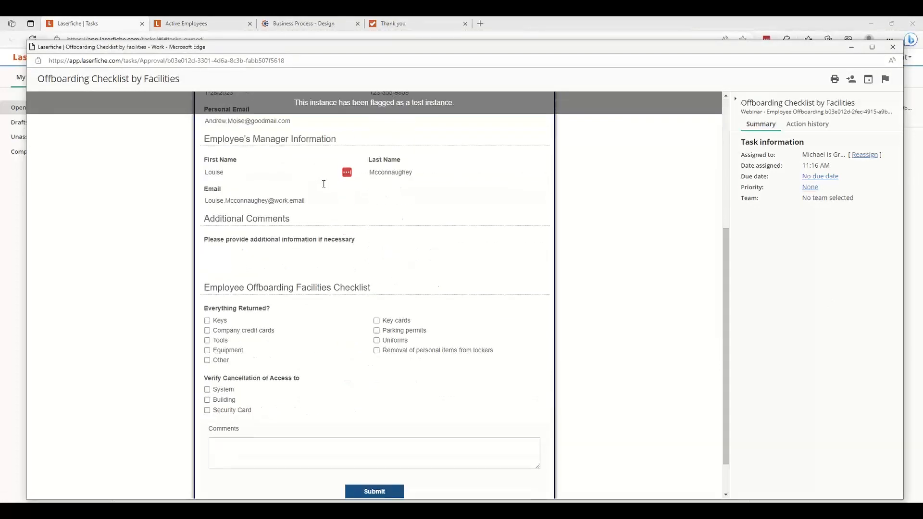
{"action": "left_click", "coordinate": [382, 492]}
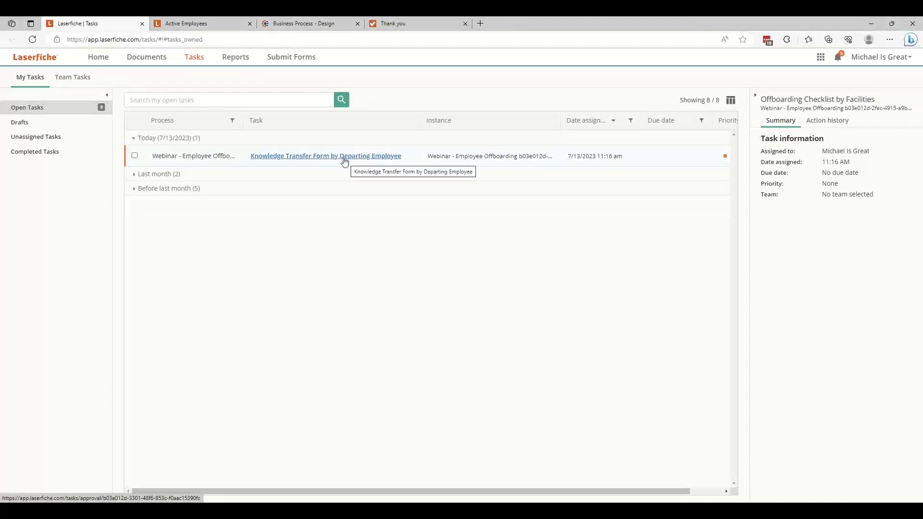
Refresh the Active Employees repository folder and open the departing employee's Position Management subfolder Promotion - 7/28/2023.
{"action": "left_click", "coordinate": [223, 30]}
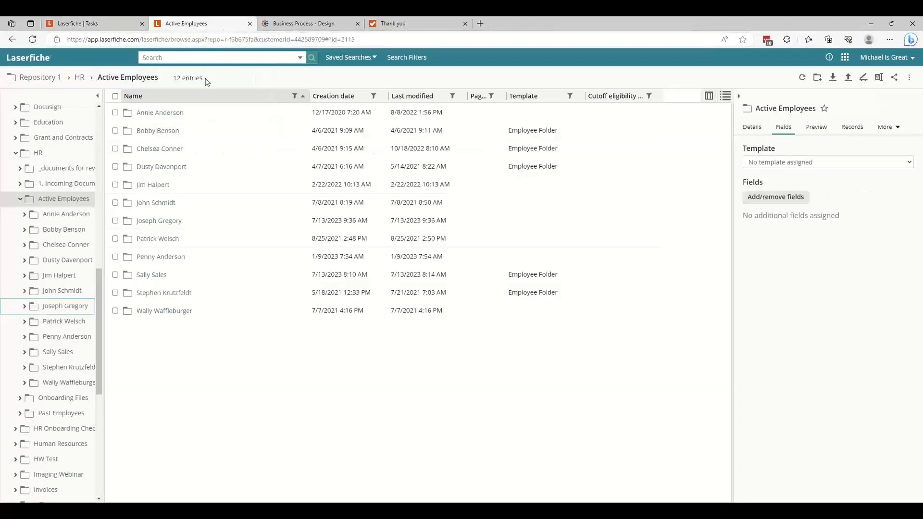
{"action": "left_click", "coordinate": [802, 79]}
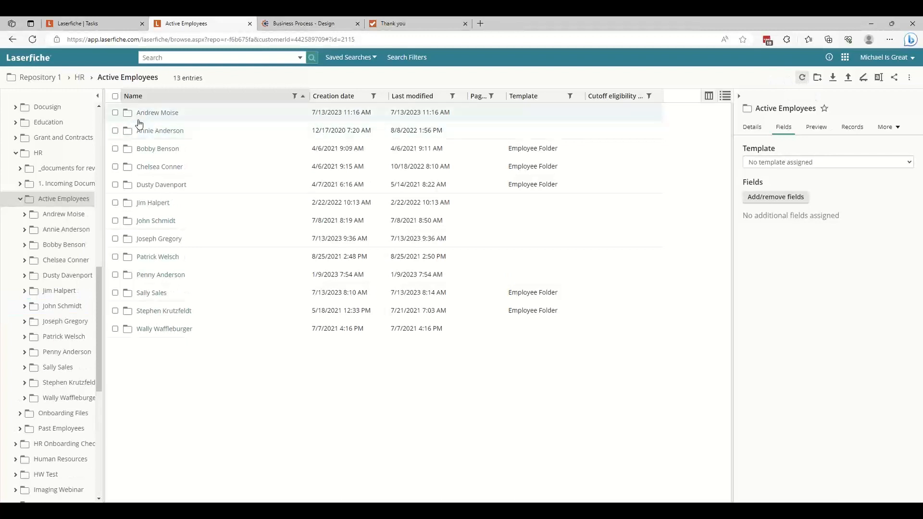
{"action": "left_click", "coordinate": [165, 115]}
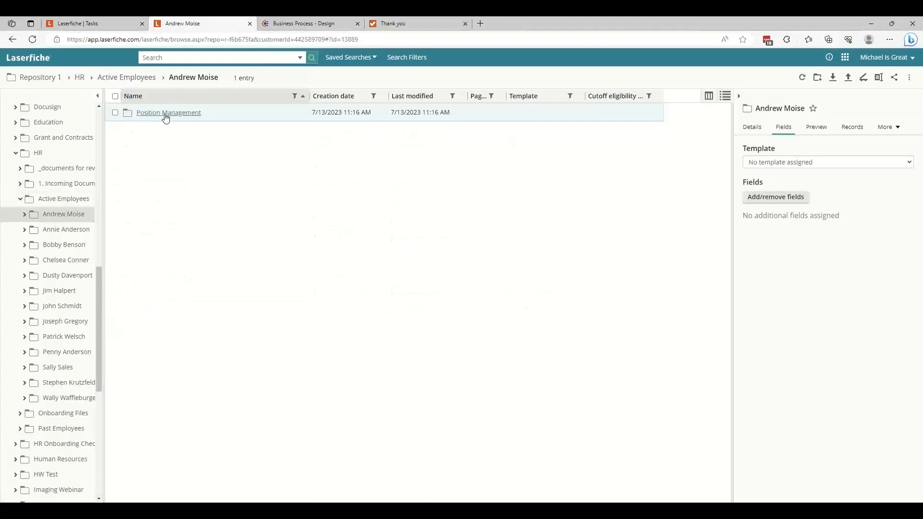
{"action": "left_click", "coordinate": [166, 115]}
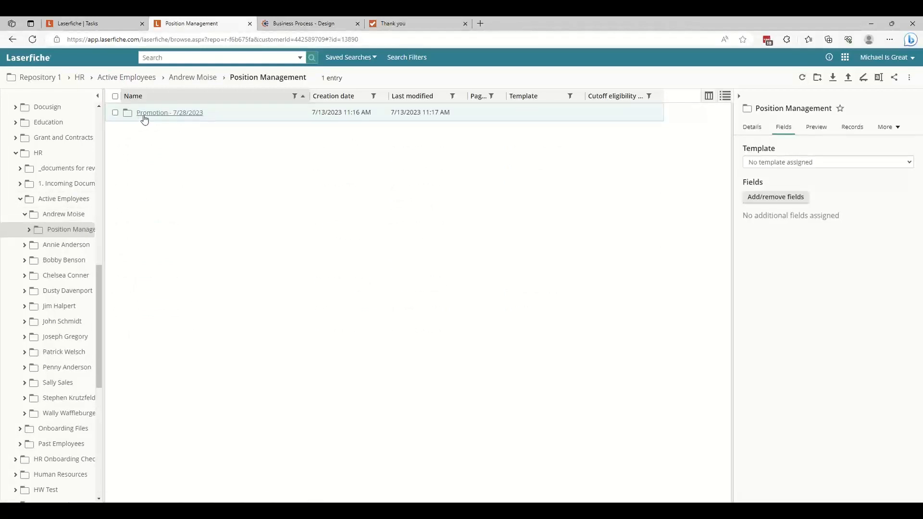
{"action": "left_click", "coordinate": [183, 119]}
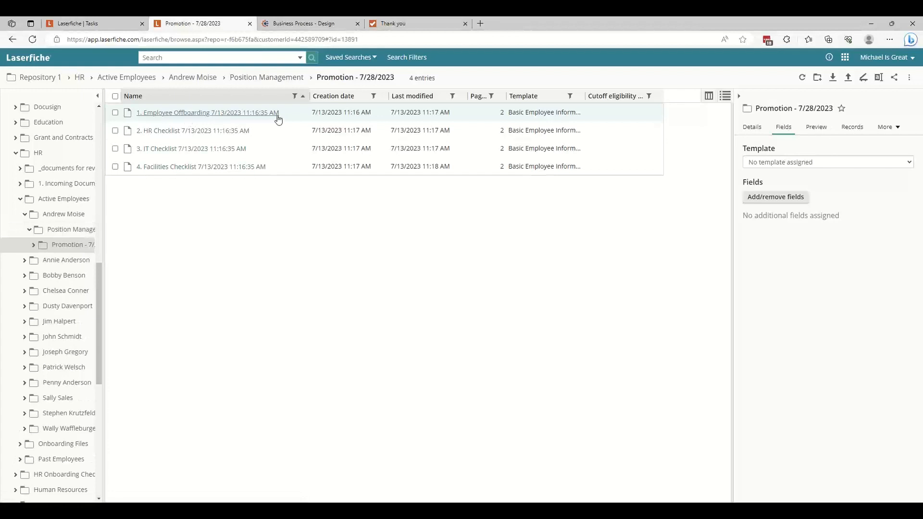
Review the template fields of the saved Employee Offboarding, HR Checklist, IT Checklist and Facilities Checklist documents.
{"action": "left_click", "coordinate": [333, 114]}
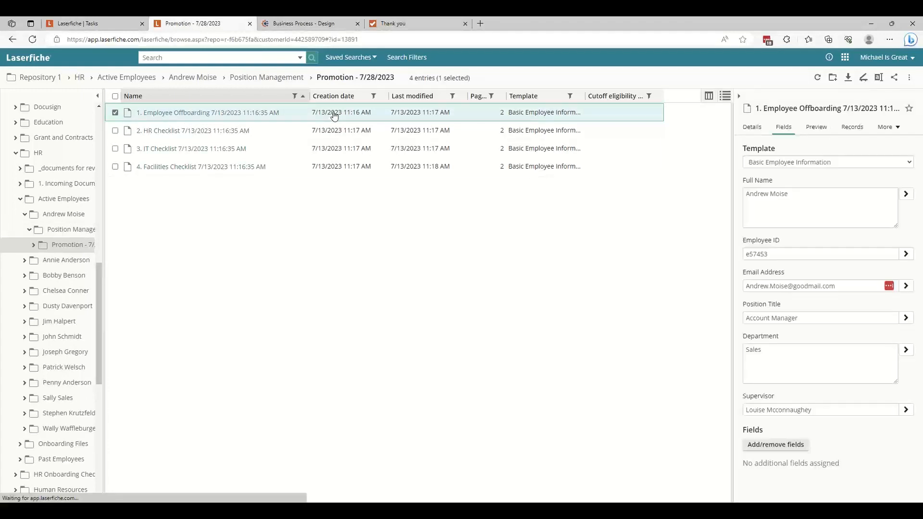
{"action": "left_click", "coordinate": [453, 133]}
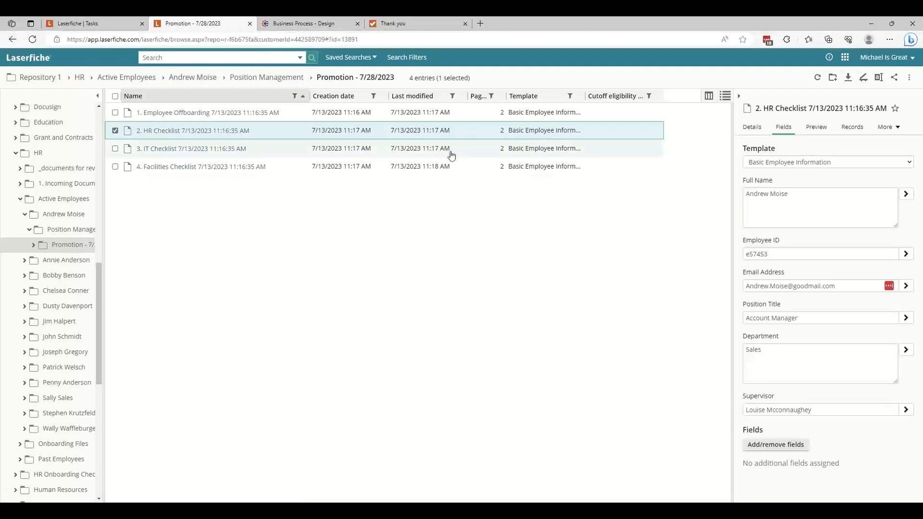
{"action": "left_click", "coordinate": [451, 154]}
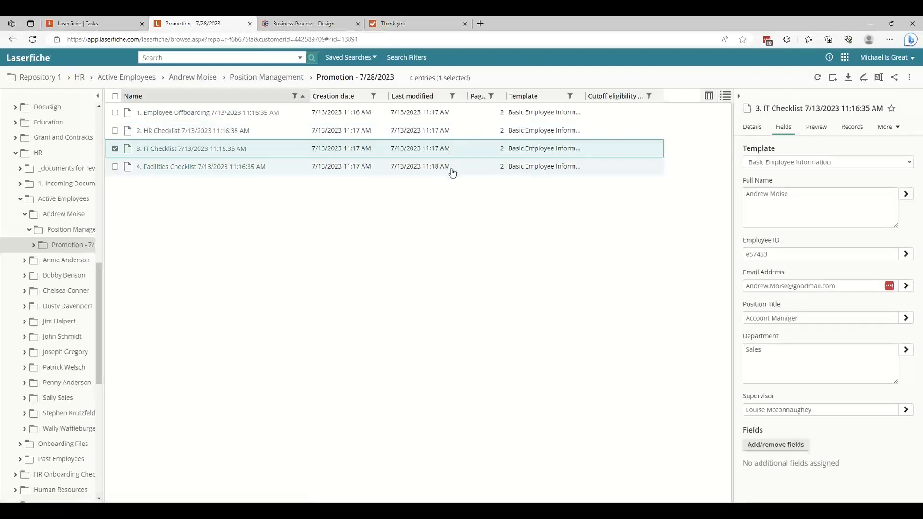
{"action": "left_click", "coordinate": [452, 172]}
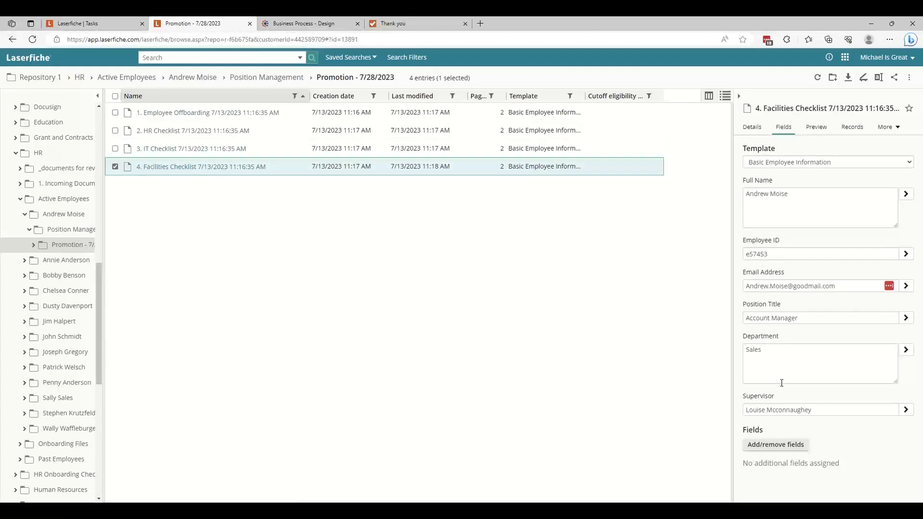
Return to the offboarding process diagram and examine the save location and options of the Save HR Checklist Form to Repository task.
{"action": "left_click", "coordinate": [305, 25]}
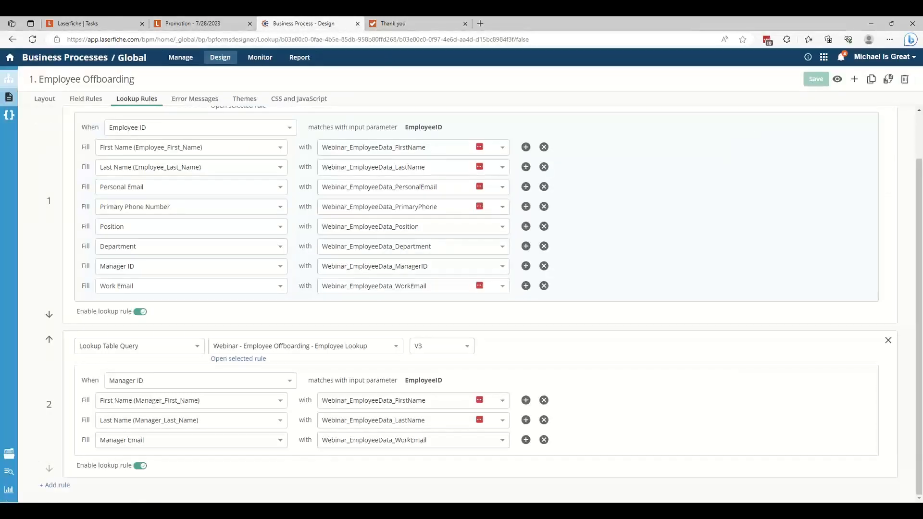
{"action": "left_click", "coordinate": [9, 80]}
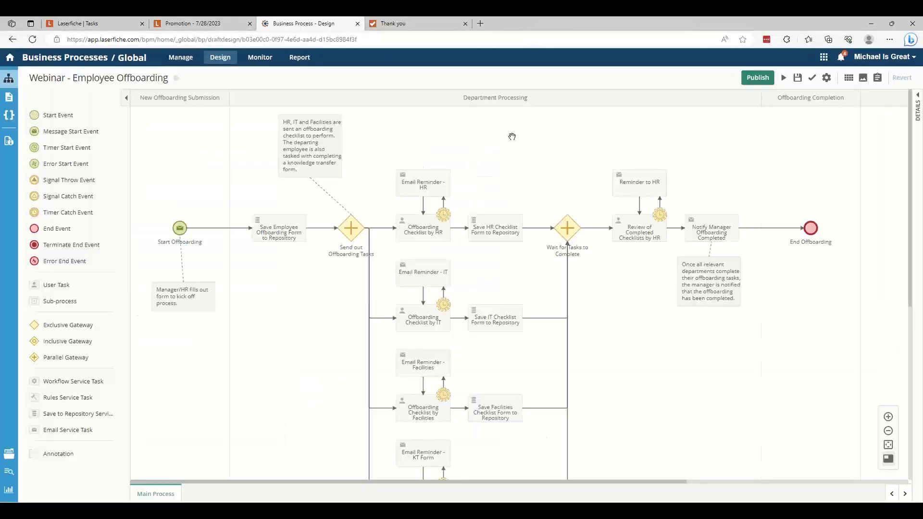
{"action": "left_click", "coordinate": [498, 229]}
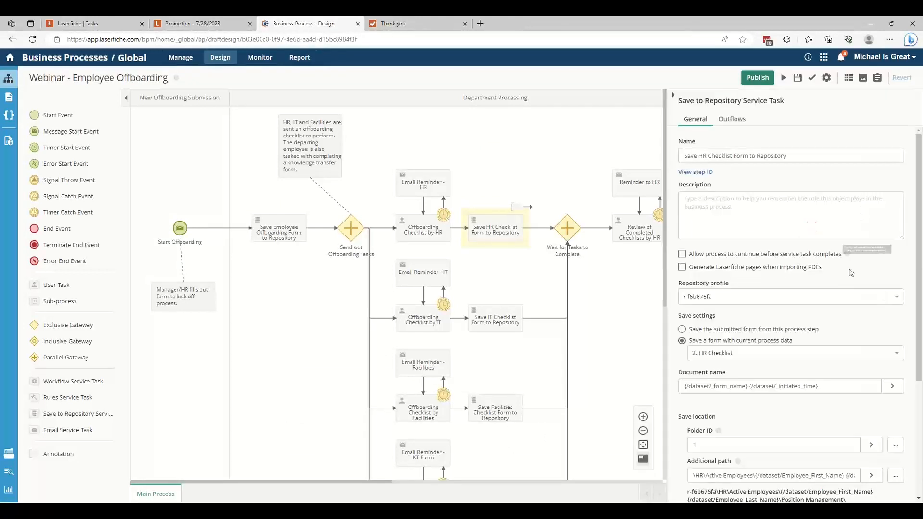
{"action": "mouse_move", "coordinate": [848, 253]}
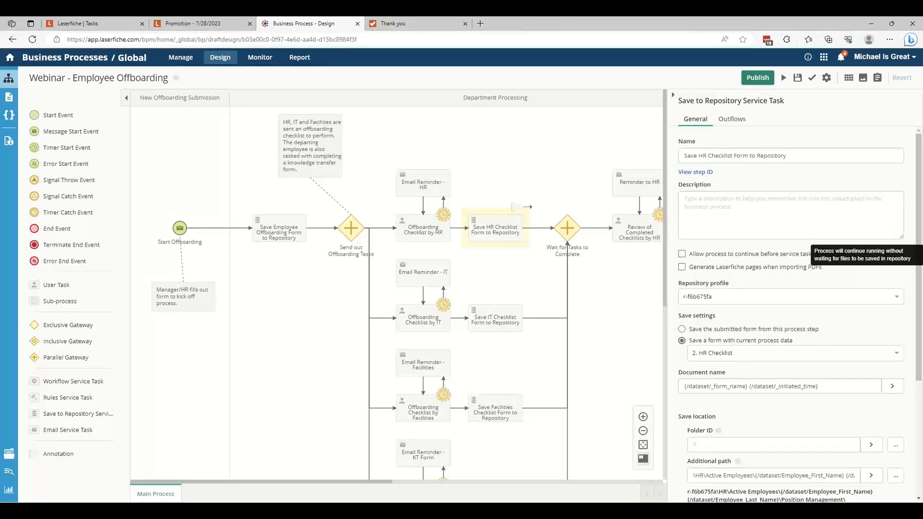
{"action": "scroll", "coordinate": [917, 310], "scroll_direction": "down", "scroll_amount": 1}
{"action": "left_click_drag", "start_coordinate": [917, 310], "coordinate": [913, 428]}
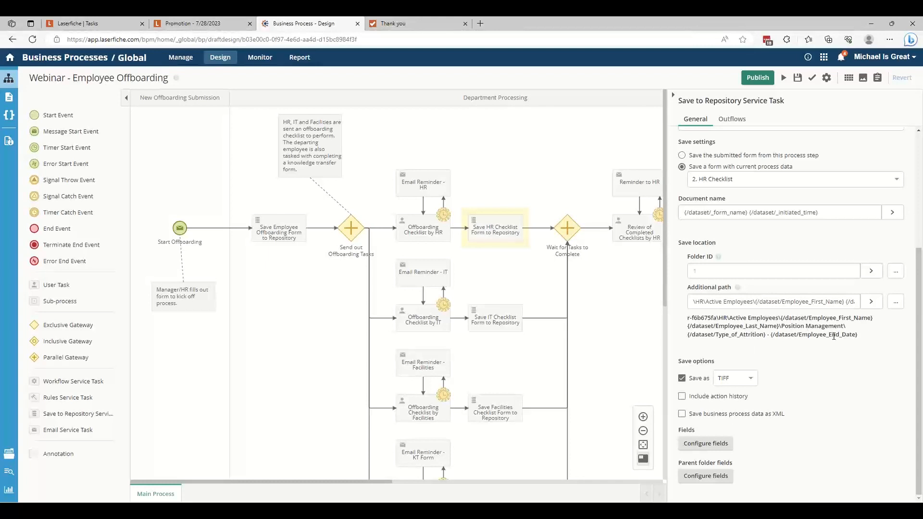
Inspect the HR checklist save task's template field mappings and the additional fields available, leaving the configuration as it is.
{"action": "left_click", "coordinate": [718, 448]}
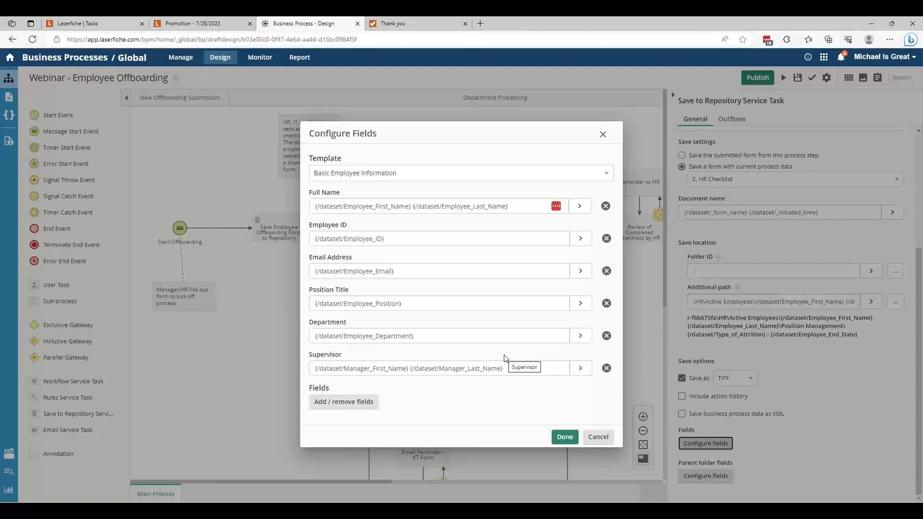
{"action": "left_click", "coordinate": [357, 410]}
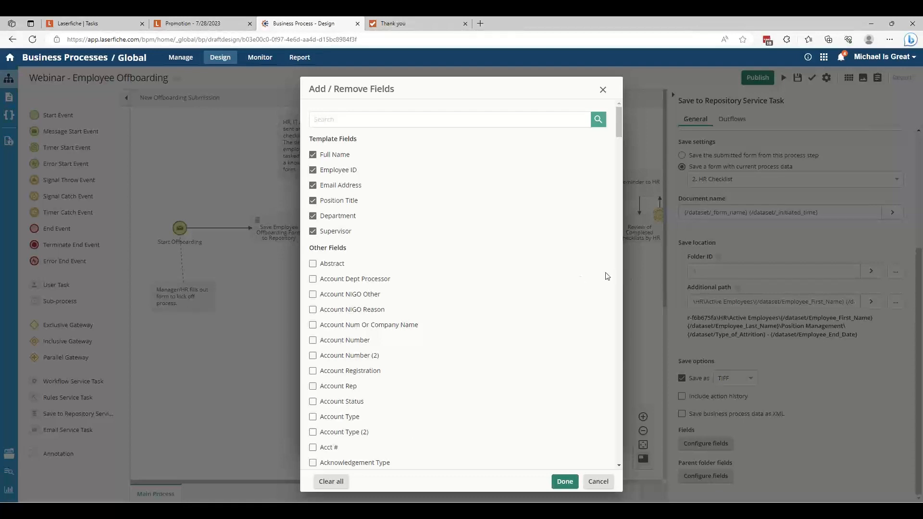
{"action": "left_click", "coordinate": [603, 90]}
{"action": "left_click", "coordinate": [605, 133]}
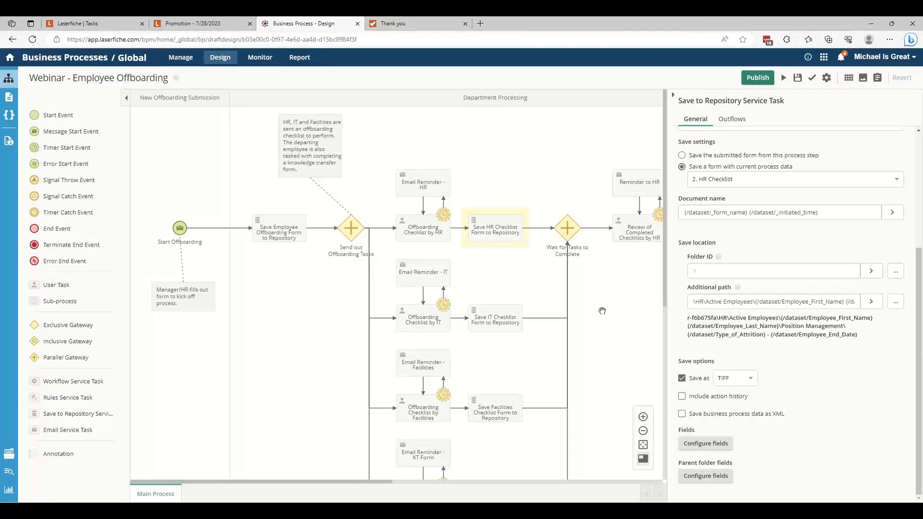
Open the Knowledge Transfer Form by Departing Employee task from the open tasks and submit it with its entry fields blank.
{"action": "left_click", "coordinate": [96, 23]}
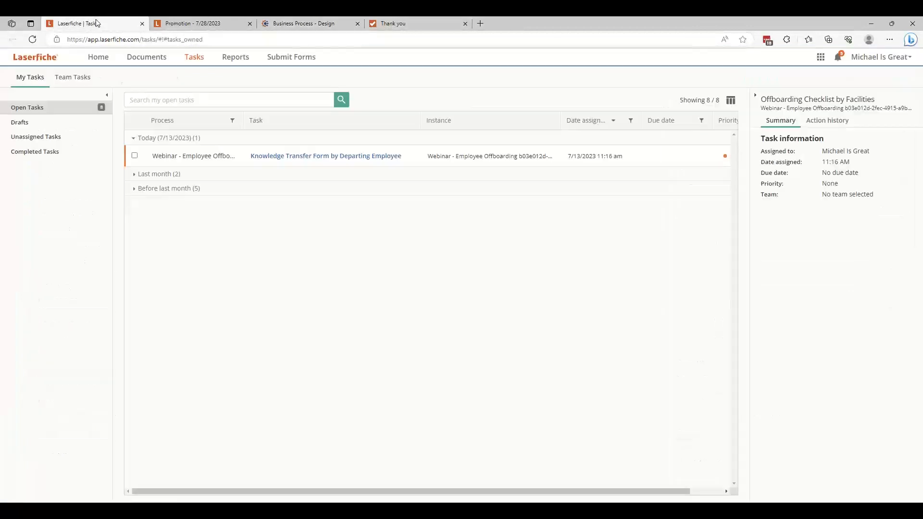
{"action": "left_click", "coordinate": [282, 157]}
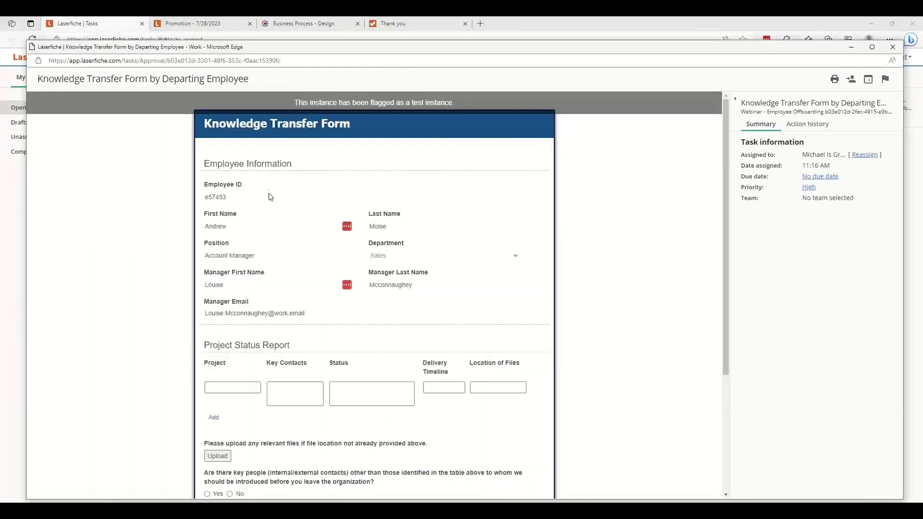
{"action": "scroll", "coordinate": [270, 193], "scroll_direction": "down", "scroll_amount": 5}
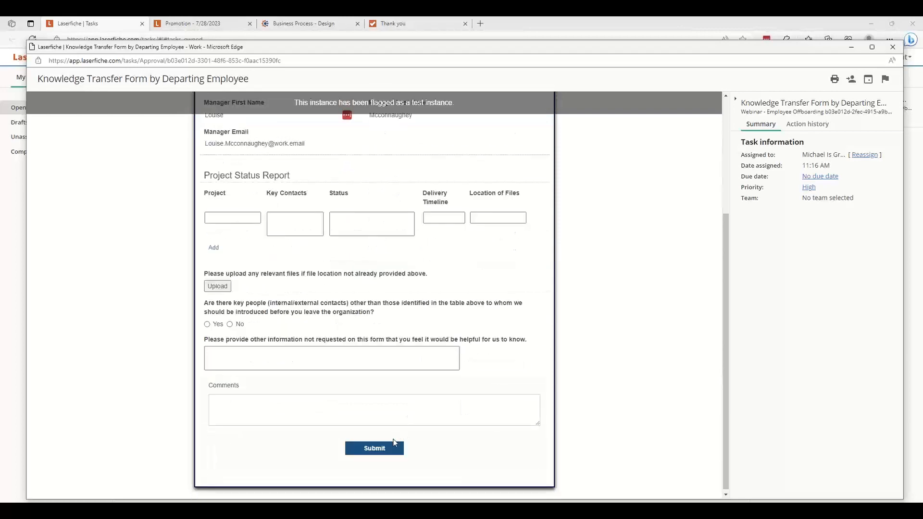
{"action": "left_click", "coordinate": [392, 450]}
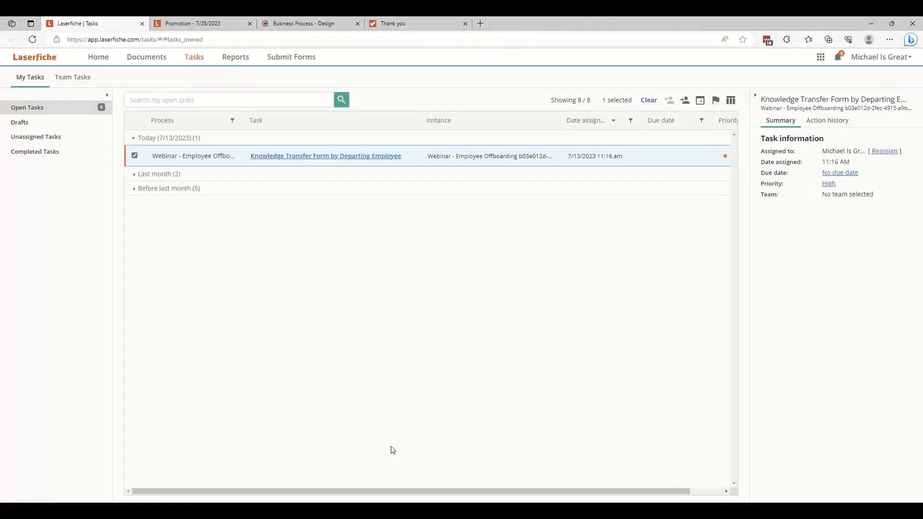
Refresh the Promotion - 7/28/2023 repository folder and preview the saved Knowledge Transfer Form document.
{"action": "left_click", "coordinate": [209, 24]}
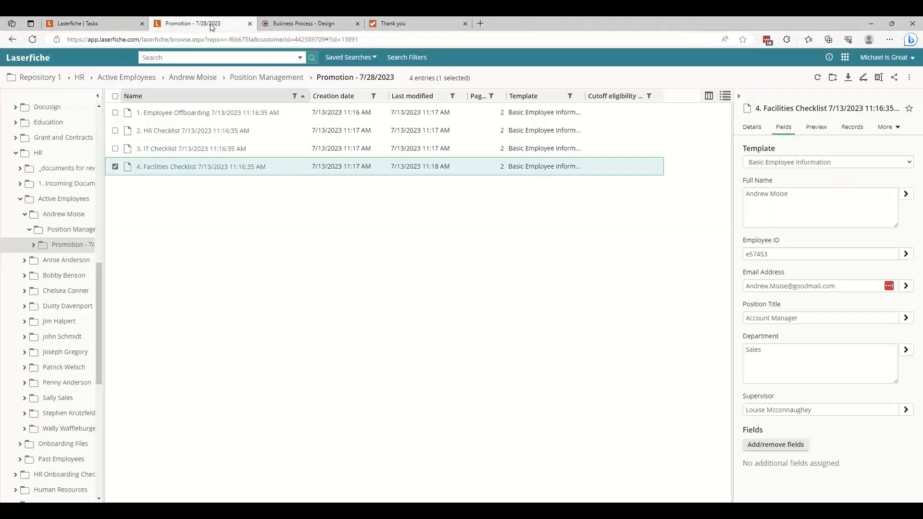
{"action": "left_click", "coordinate": [816, 81]}
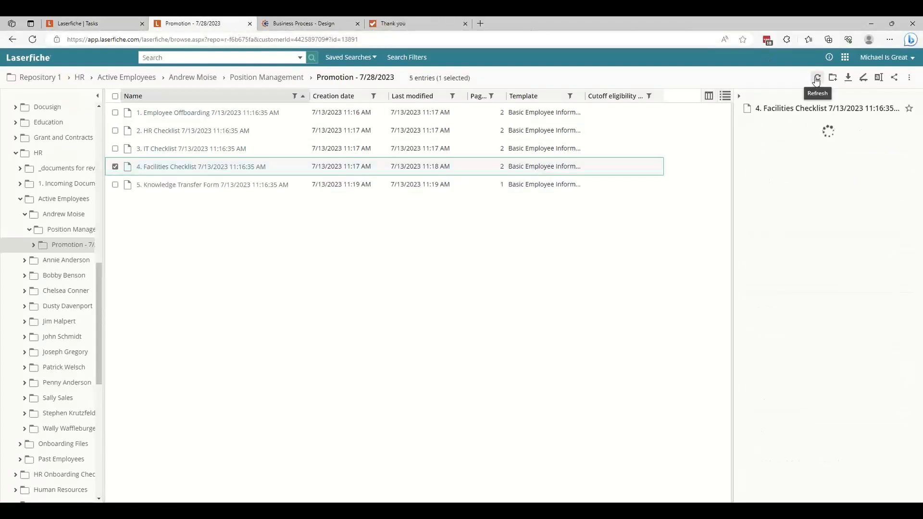
{"action": "left_click", "coordinate": [454, 193]}
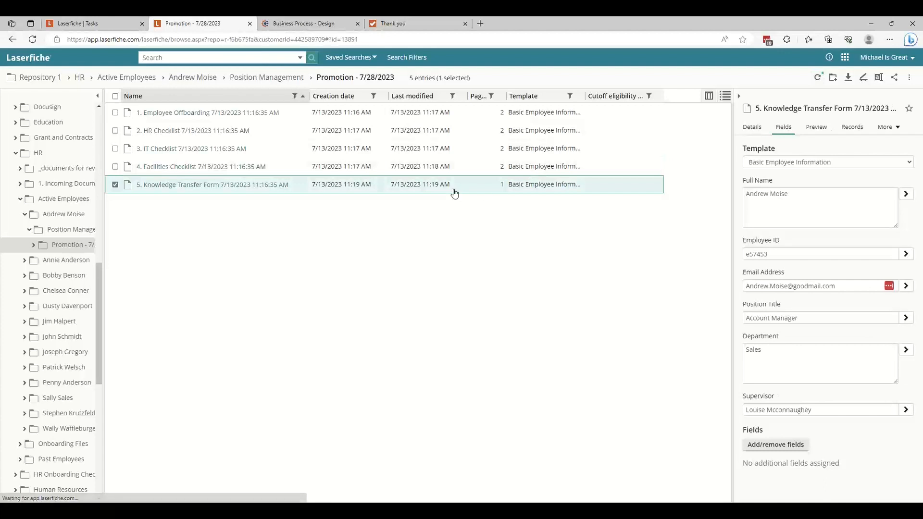
{"action": "left_click", "coordinate": [816, 127]}
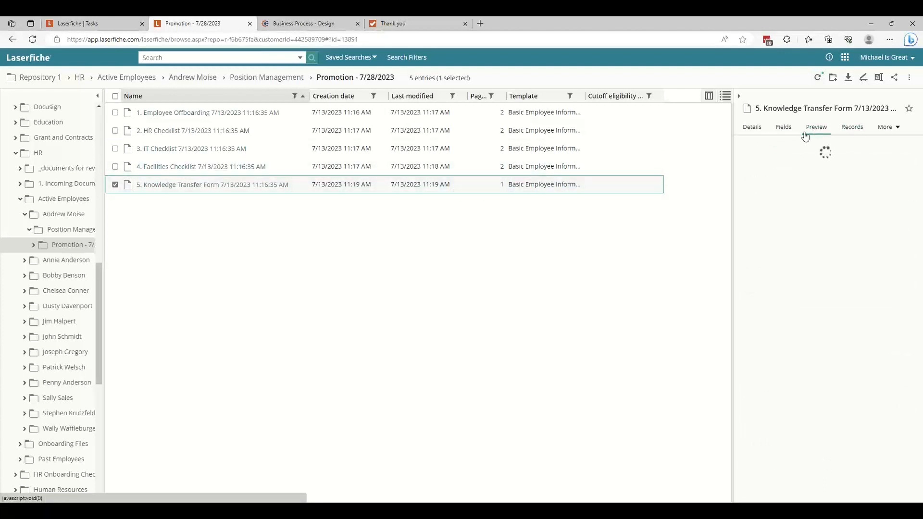
View the Knowledge Transfer Form in a wider preview, and return to the process diagram to examine its final review and notification tasks.
{"action": "left_click_drag", "start_coordinate": [734, 171], "coordinate": [550, 191]}
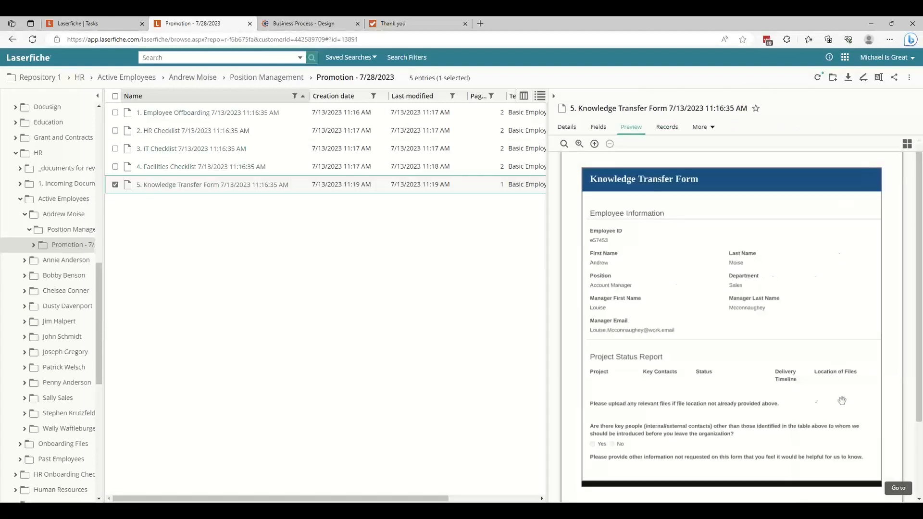
{"action": "left_click", "coordinate": [275, 373]}
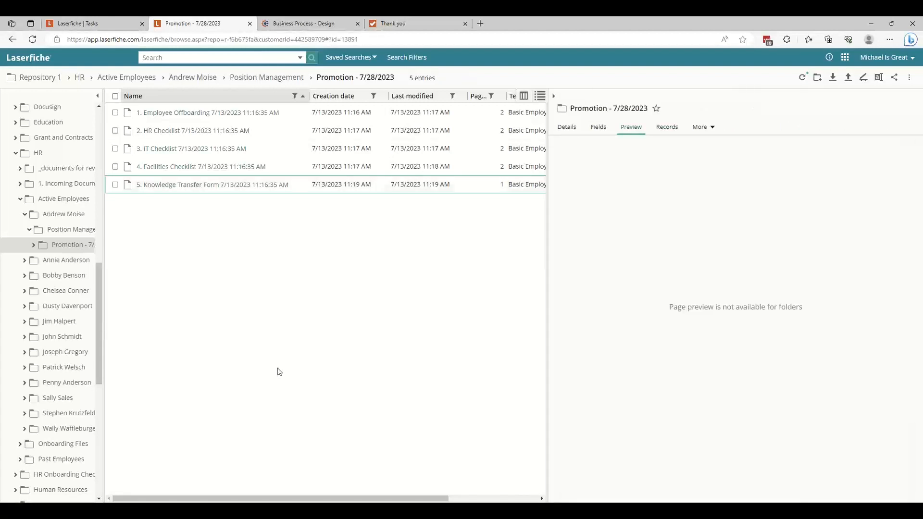
{"action": "left_click", "coordinate": [298, 24]}
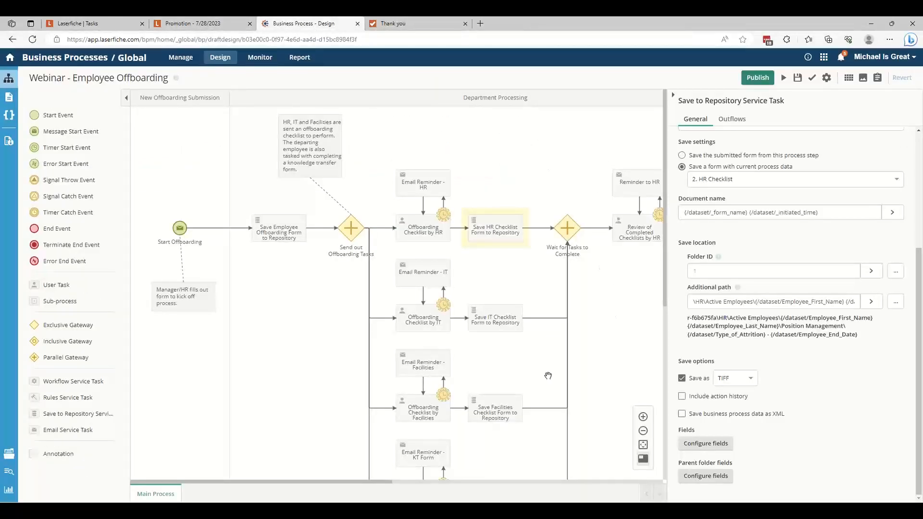
{"action": "left_click_drag", "start_coordinate": [643, 327], "coordinate": [412, 325]}
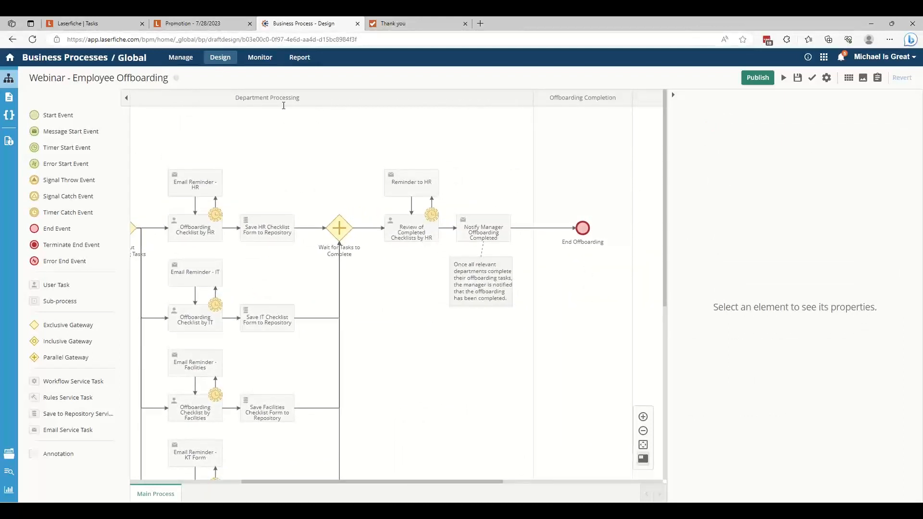
Refresh the open tasks, open Review of Completed Checklists by HR, and submit it with the comments blank.
{"action": "left_click", "coordinate": [99, 23]}
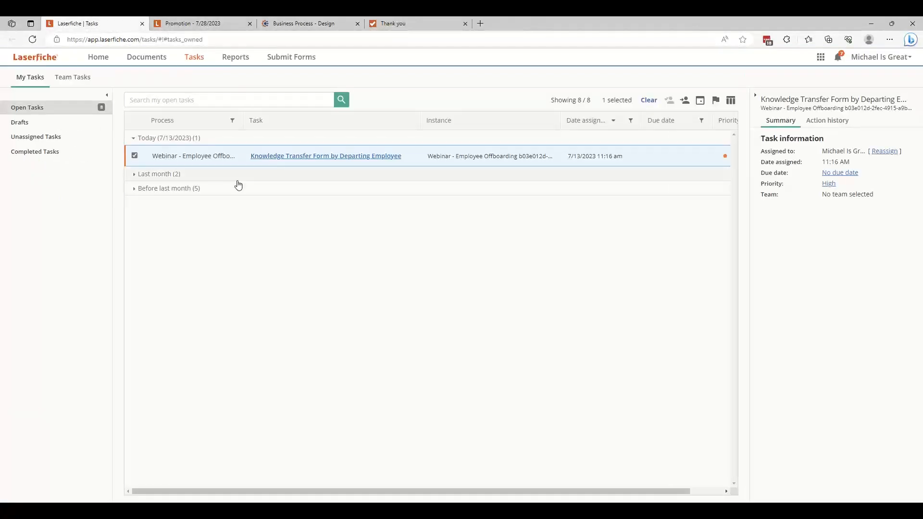
{"action": "left_click", "coordinate": [33, 39]}
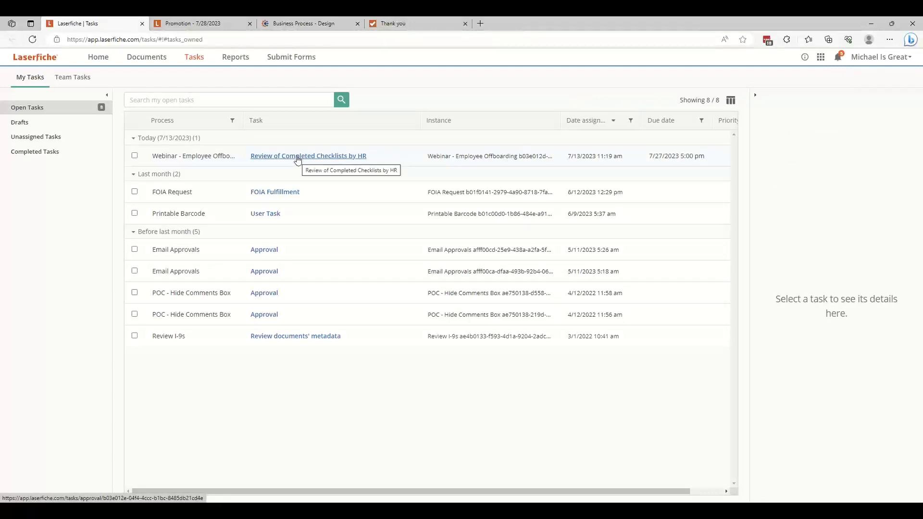
{"action": "left_click", "coordinate": [297, 156]}
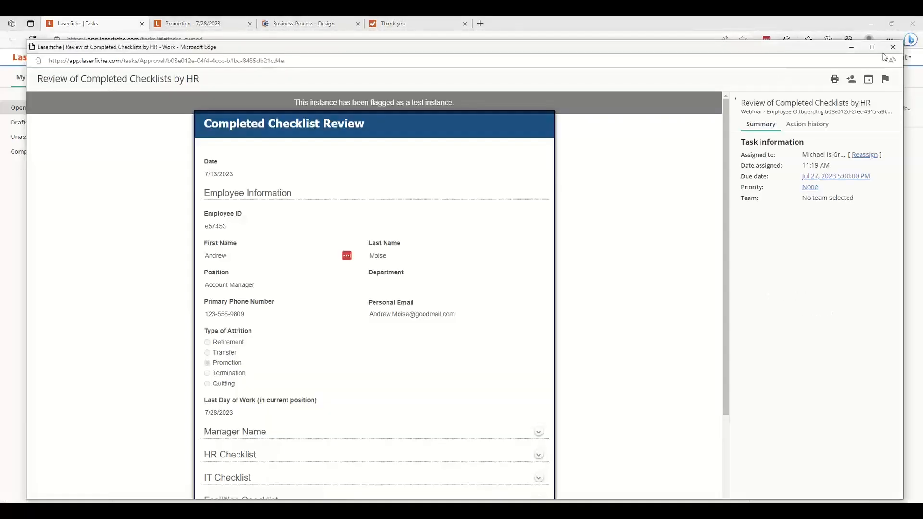
{"action": "left_click", "coordinate": [872, 47]}
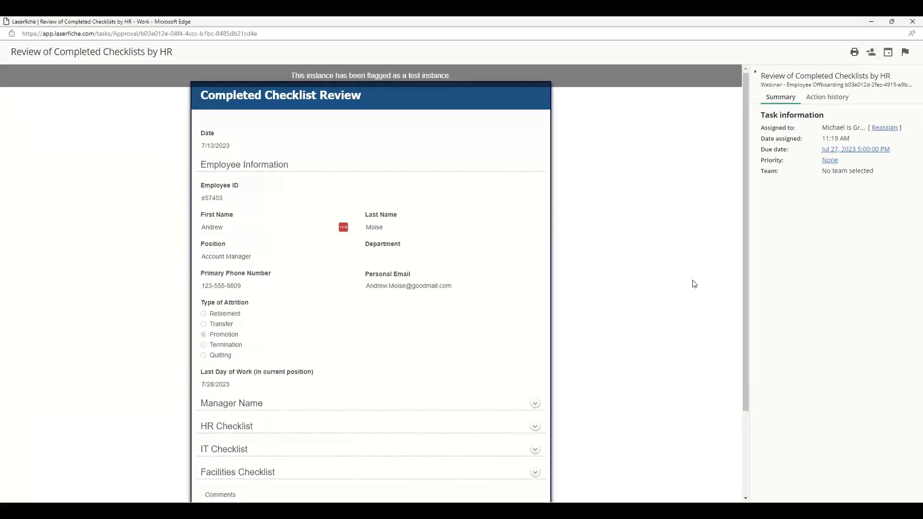
{"action": "scroll", "coordinate": [693, 280], "scroll_direction": "down", "scroll_amount": 3}
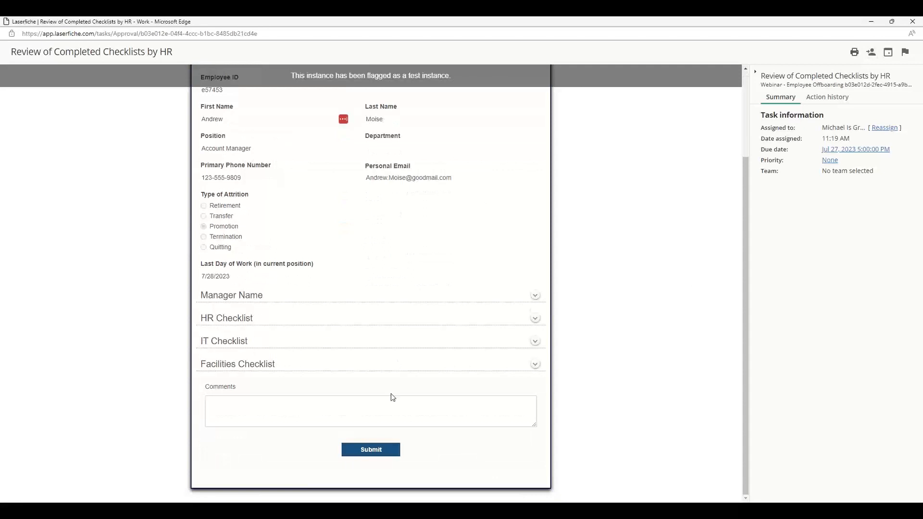
{"action": "left_click", "coordinate": [371, 450]}
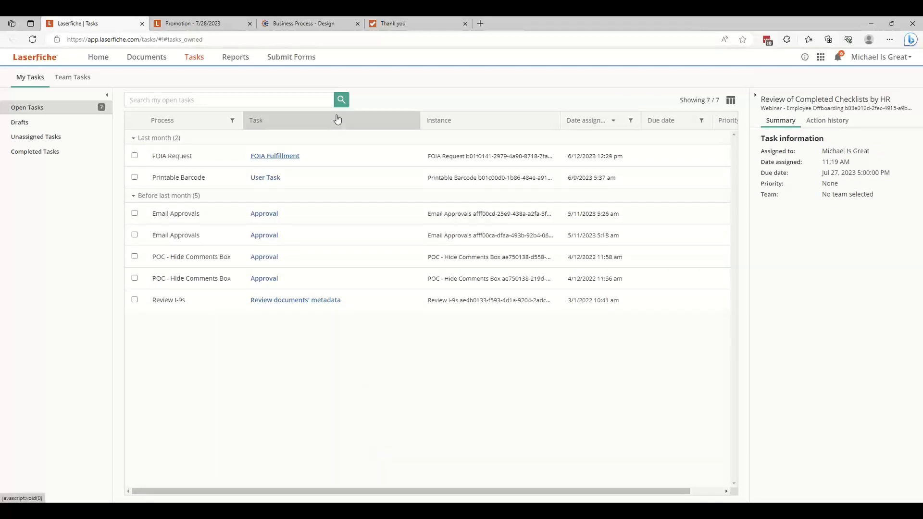
Refresh the Promotion - 7/28/2023 repository folder and check the employee's own folder and its records information.
{"action": "left_click", "coordinate": [329, 25]}
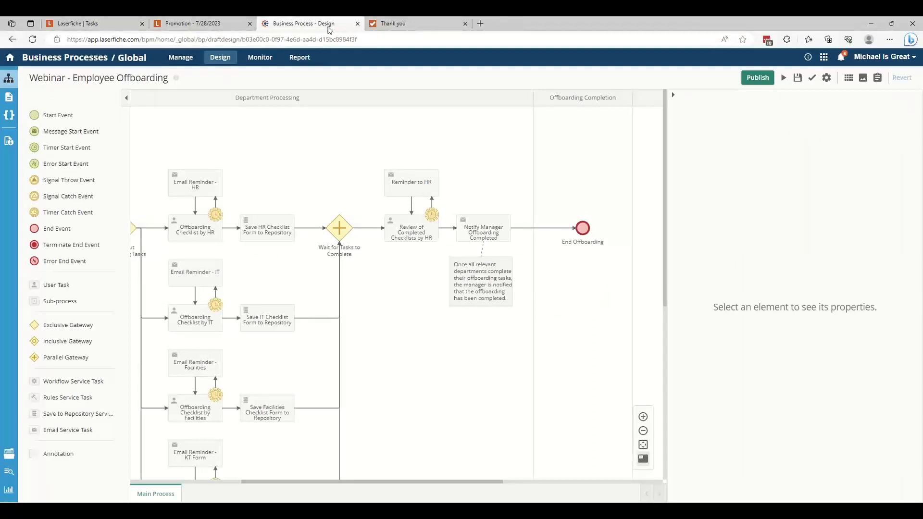
{"action": "left_click", "coordinate": [102, 23]}
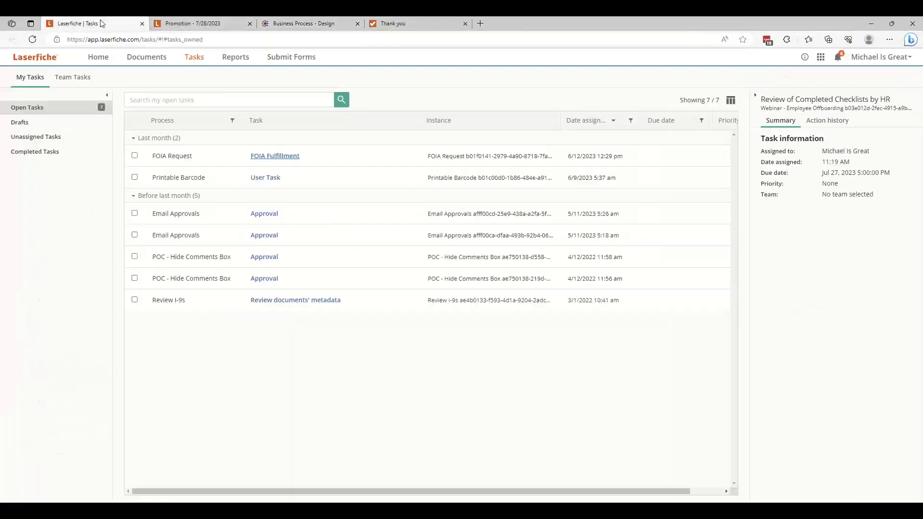
{"action": "left_click", "coordinate": [169, 27]}
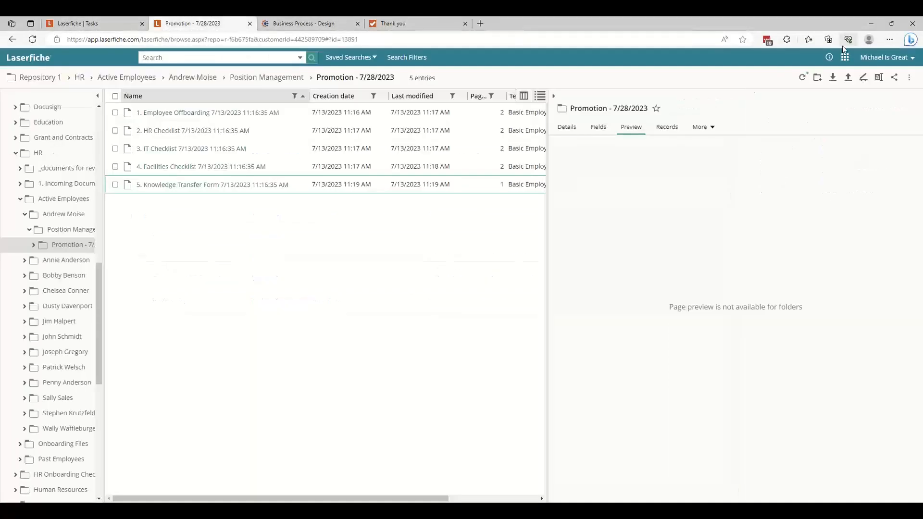
{"action": "left_click", "coordinate": [802, 79]}
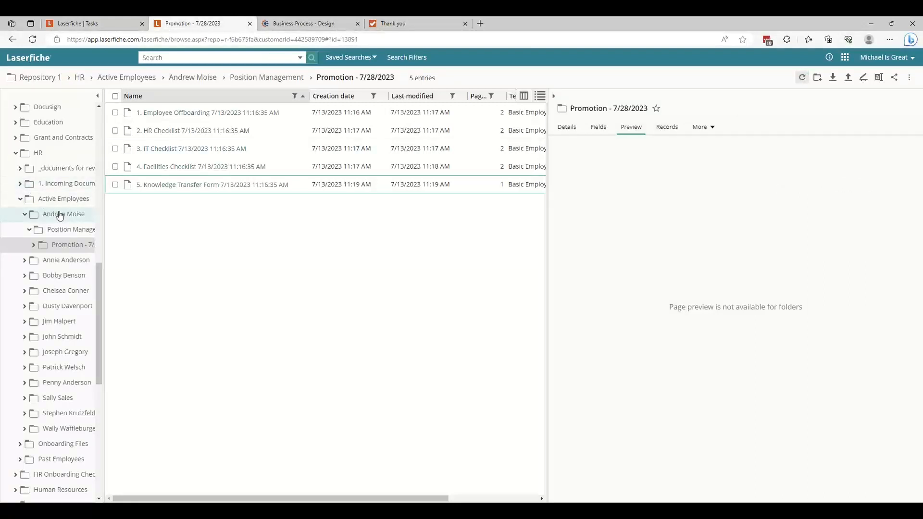
{"action": "left_click", "coordinate": [76, 218]}
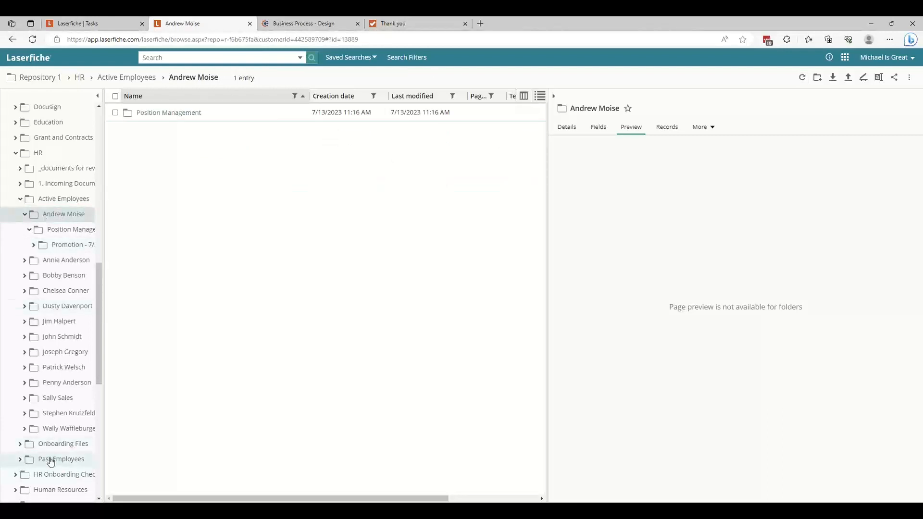
{"action": "left_click", "coordinate": [672, 129]}
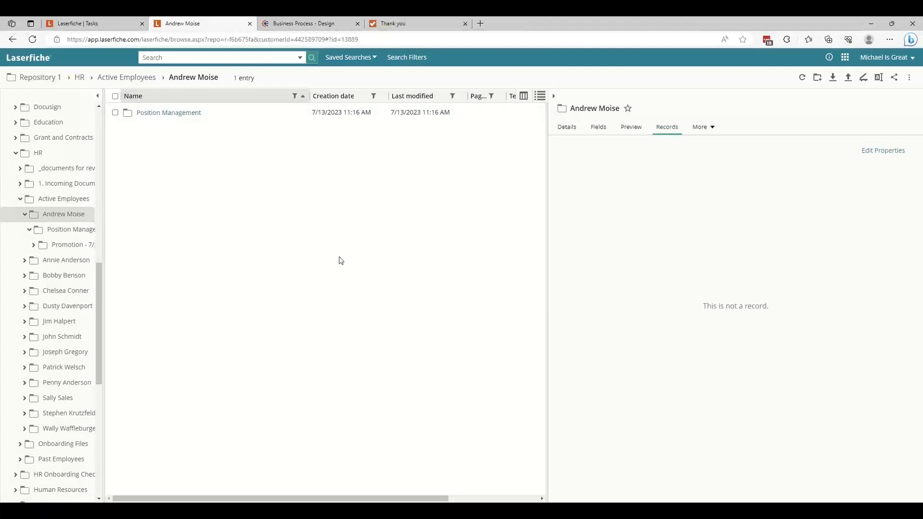
Add a new stage between Department Processing and Offboarding Completion in the offboarding process diagram.
{"action": "left_click", "coordinate": [289, 25]}
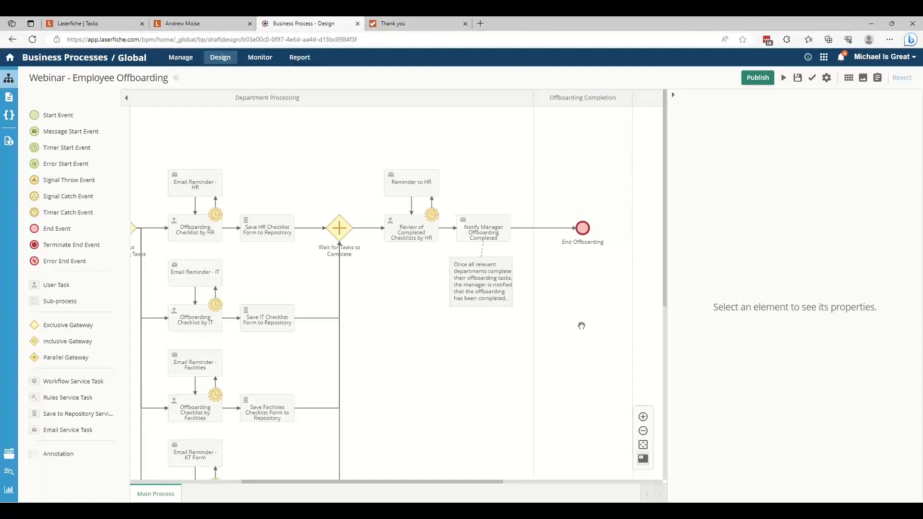
{"action": "left_click_drag", "start_coordinate": [470, 369], "coordinate": [503, 359]}
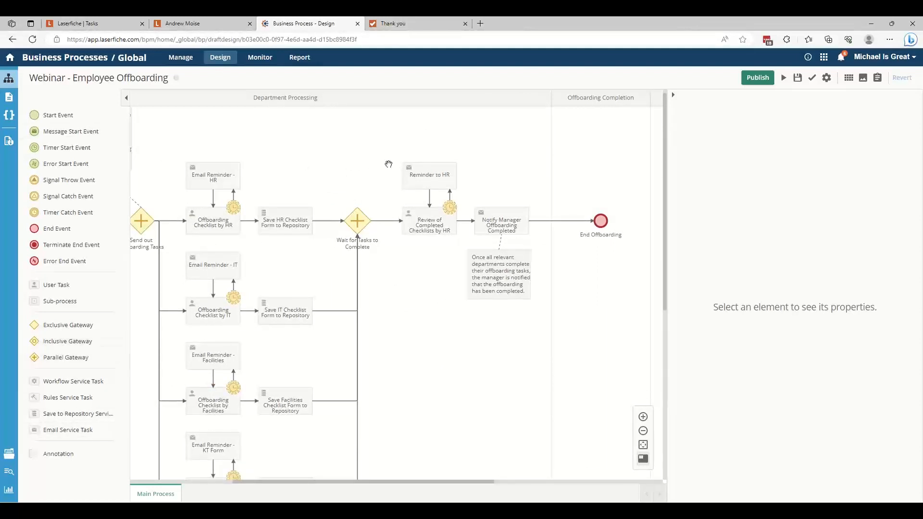
{"action": "left_click", "coordinate": [542, 98]}
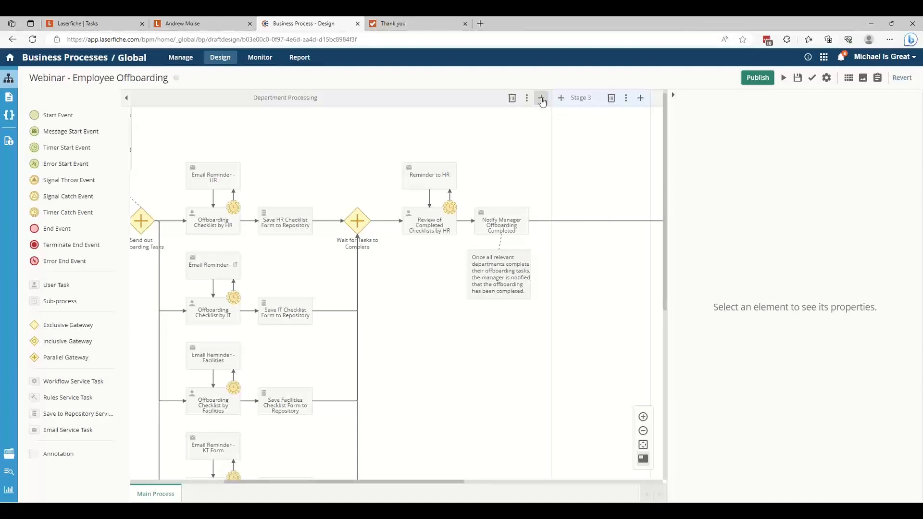
Move the Reminder to HR, Review of Completed Checklists by HR and Notify Manager Offboarding Completed tasks together into the Offboarding Completion stage.
{"action": "left_click_drag", "start_coordinate": [608, 309], "coordinate": [365, 330]}
{"action": "left_click", "coordinate": [208, 191]}
{"action": "left_click", "coordinate": [198, 237], "text": "ctrl"}
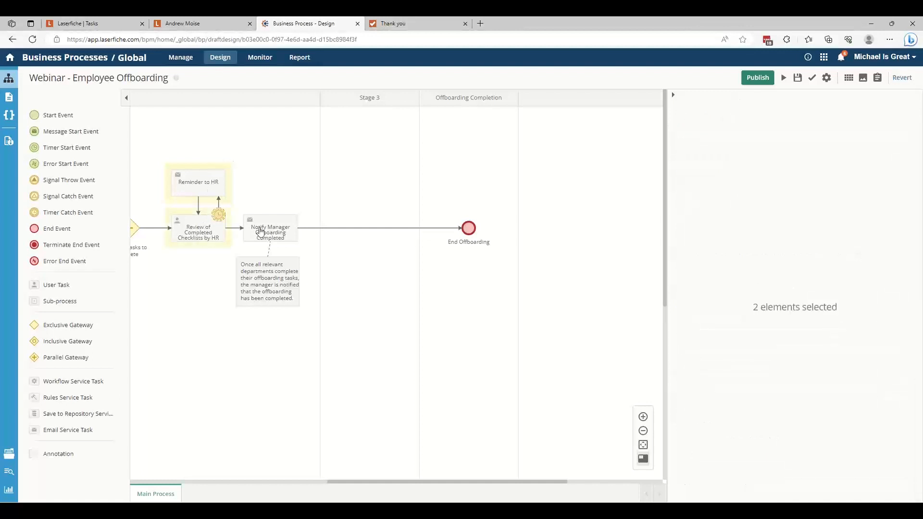
{"action": "left_click", "coordinate": [260, 231], "text": "ctrl"}
{"action": "mouse_move", "coordinate": [258, 227]}
{"action": "left_mouse_down"}
{"action": "mouse_move", "coordinate": [485, 230]}
{"action": "mouse_move", "coordinate": [445, 230]}
{"action": "left_mouse_up"}
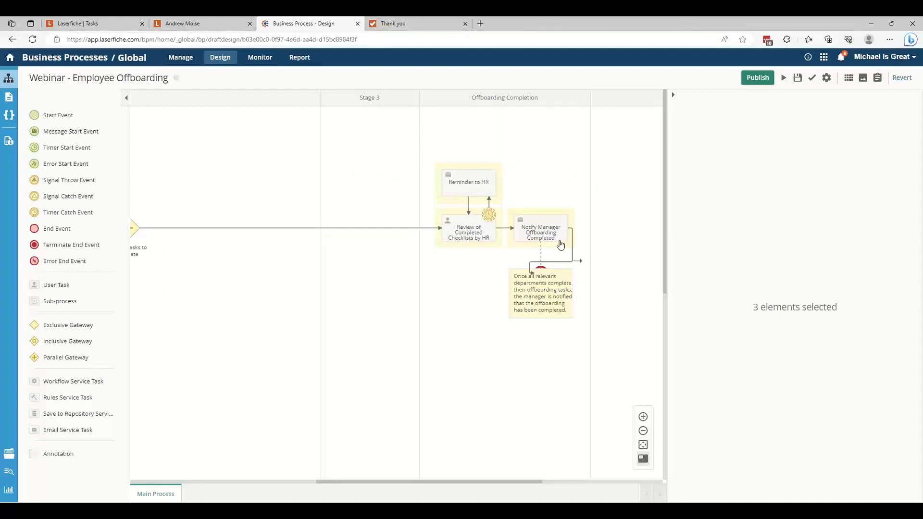
{"action": "left_click", "coordinate": [455, 349]}
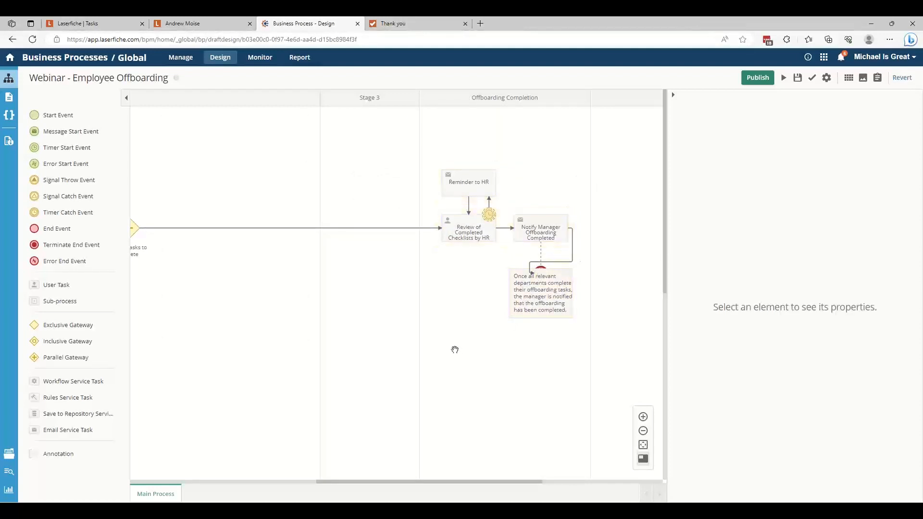
Move the manager notification annotation clear of the End Offboarding event and place that event in line after the Notify Manager task.
{"action": "left_click", "coordinate": [546, 278]}
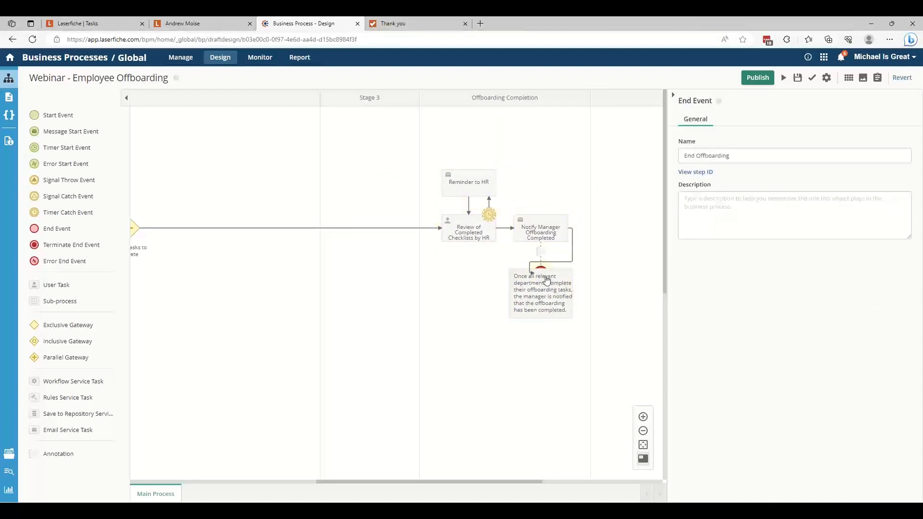
{"action": "left_click_drag", "start_coordinate": [548, 303], "coordinate": [499, 300]}
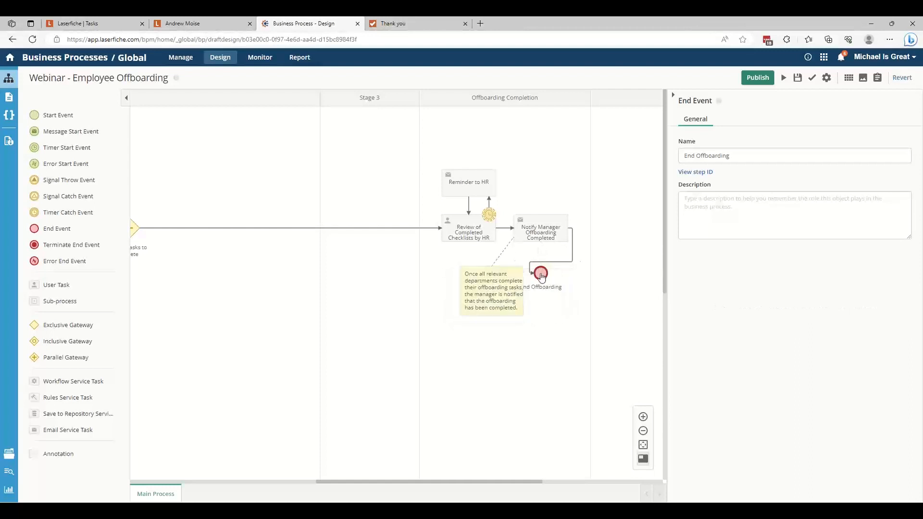
{"action": "mouse_move", "coordinate": [542, 275]}
{"action": "left_mouse_down"}
{"action": "mouse_move", "coordinate": [580, 248]}
{"action": "mouse_move", "coordinate": [584, 228]}
{"action": "mouse_move", "coordinate": [614, 229]}
{"action": "left_mouse_up"}
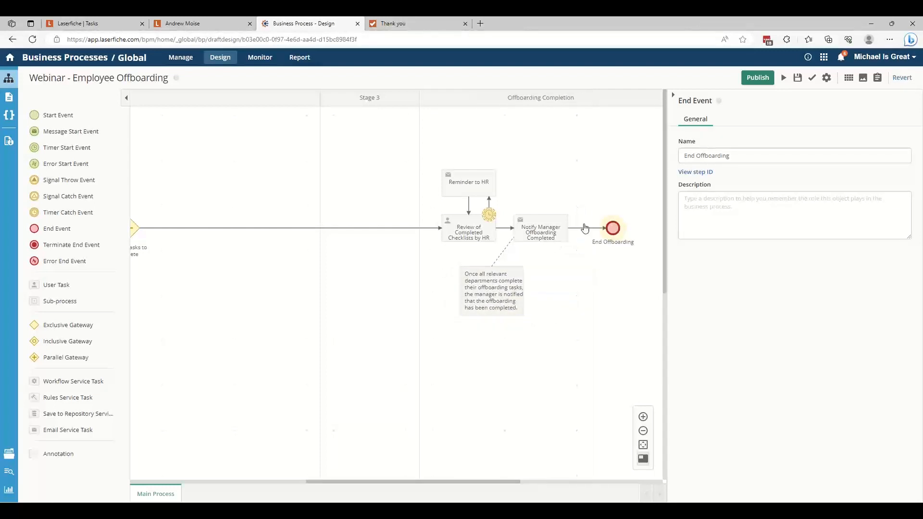
Rename the new Stage 3 as Offboarding Automation.
{"action": "left_click", "coordinate": [412, 287]}
{"action": "left_click_drag", "start_coordinate": [410, 286], "coordinate": [473, 310]}
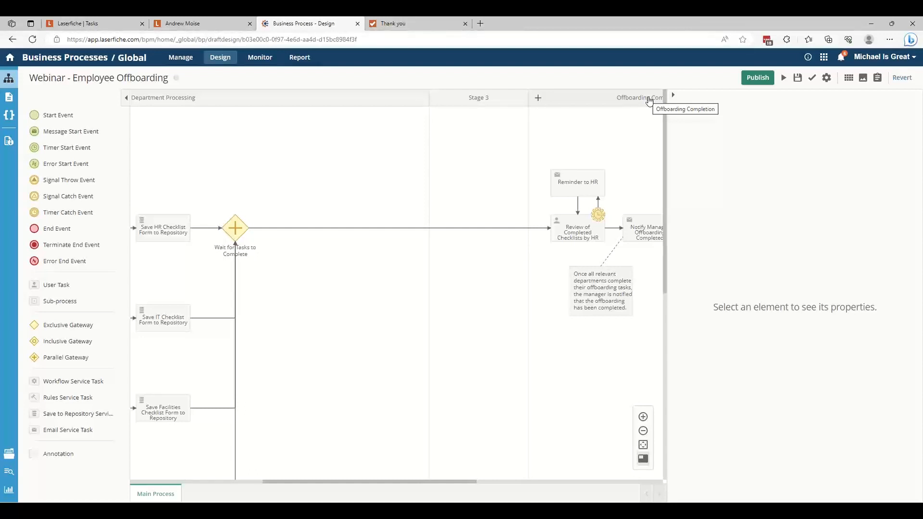
{"action": "double_click", "coordinate": [465, 98]}
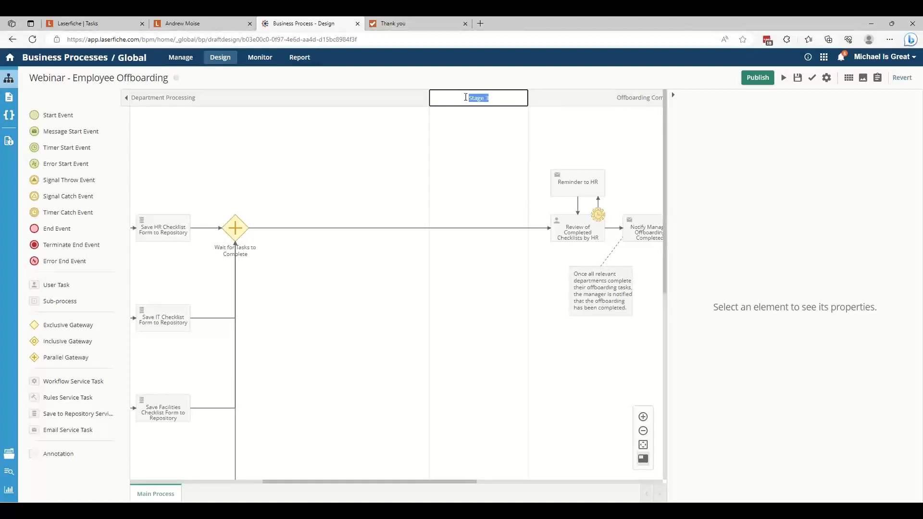
{"action": "type", "text": "Offboarding Automation"}
{"action": "left_click", "coordinate": [469, 316]}
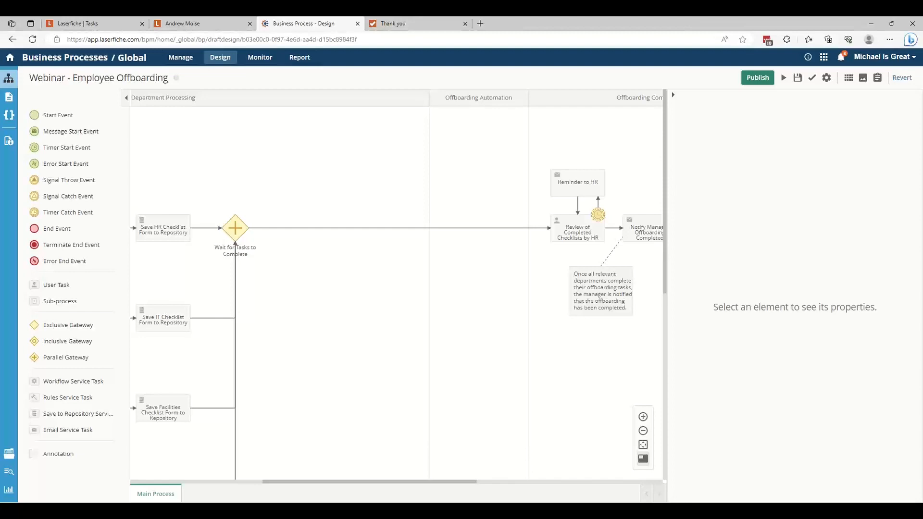
Add an Exclusive Gateway followed by a Rules Service Task to the flow within the Offboarding Automation stage.
{"action": "left_click_drag", "start_coordinate": [0, 63], "coordinate": [593, 18]}
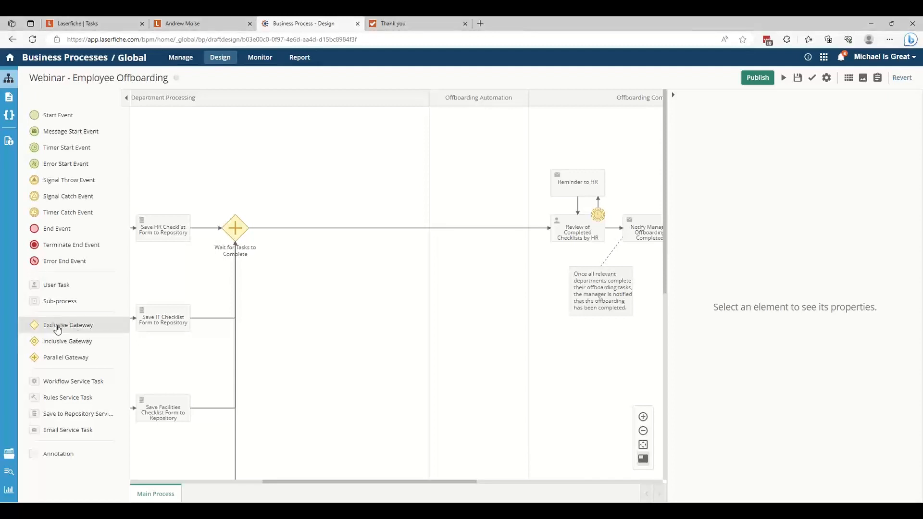
{"action": "left_click_drag", "start_coordinate": [57, 326], "coordinate": [476, 232]}
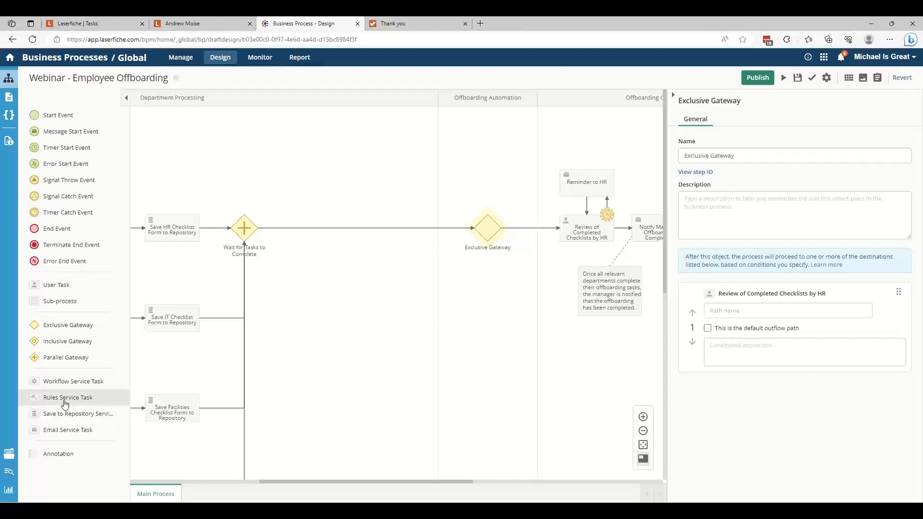
{"action": "left_click_drag", "start_coordinate": [64, 403], "coordinate": [532, 233]}
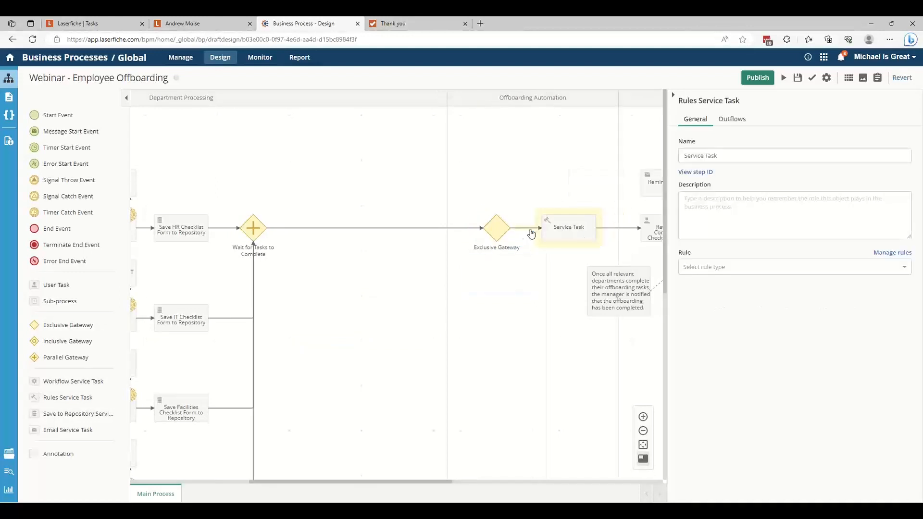
Rename the Rules Service Task after the Exclusive Gateway as Remove Employee Data.
{"action": "left_click", "coordinate": [801, 155]}
{"action": "key", "text": "ctrl+a"}
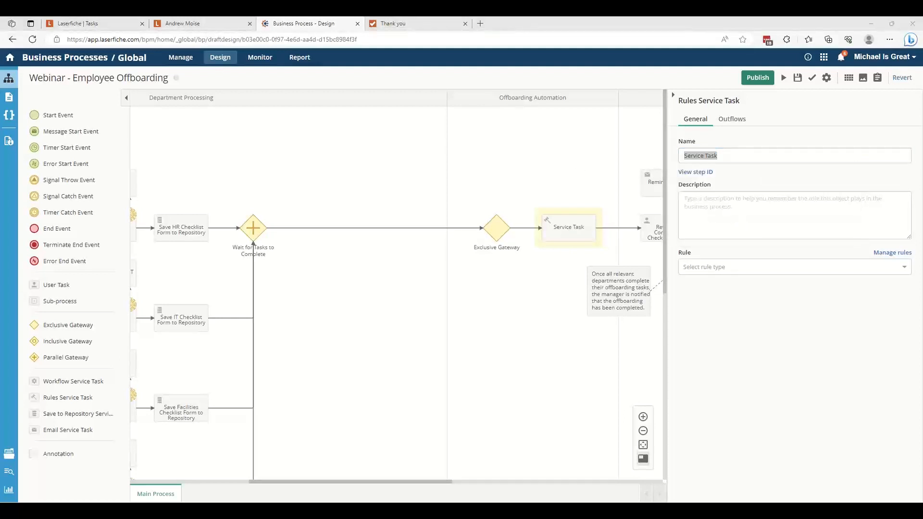
{"action": "left_click", "coordinate": [756, 22]}
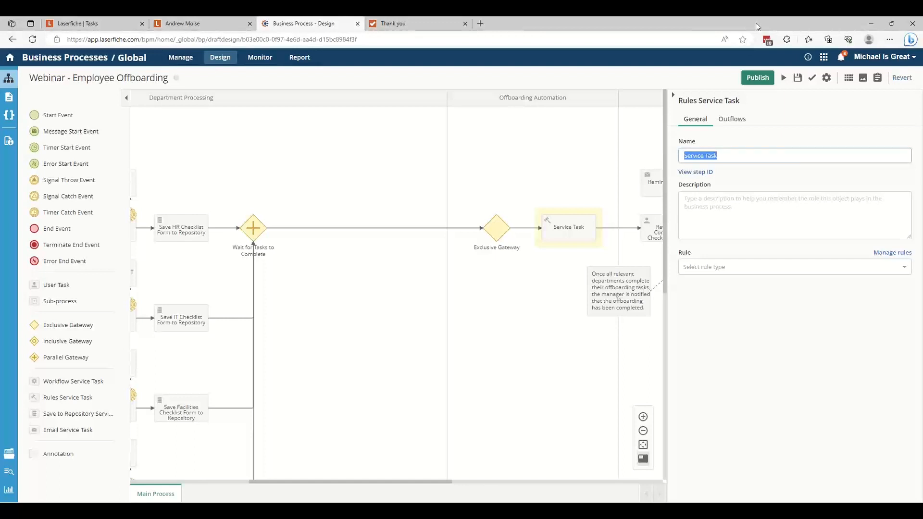
{"action": "type", "text": "Remove"}
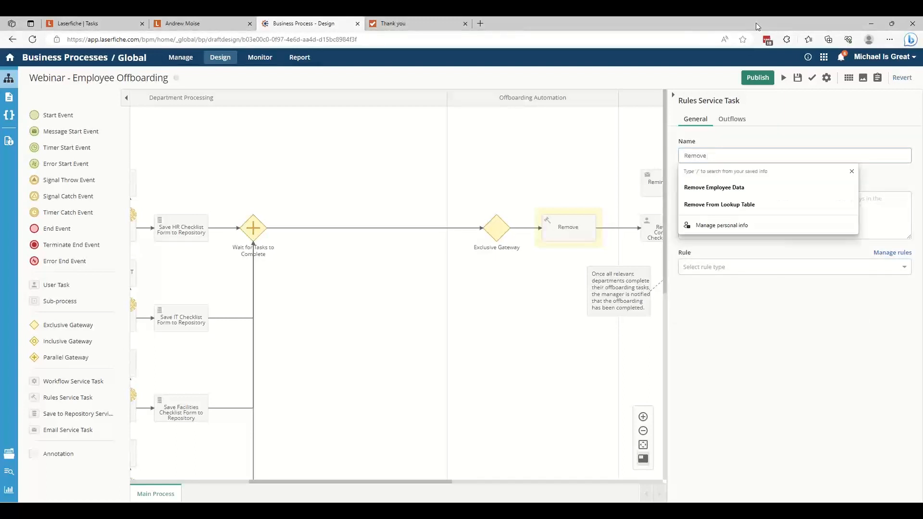
{"action": "type", "text": " Emplo"}
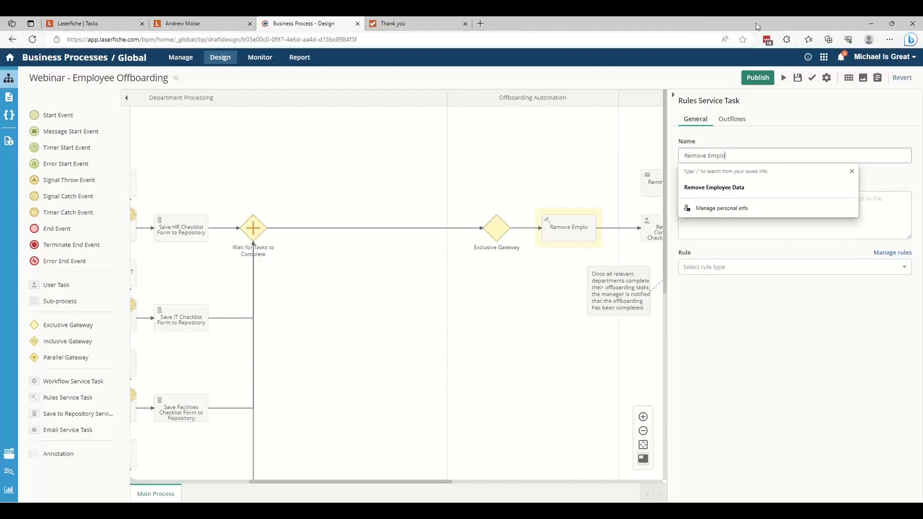
{"action": "type", "text": "yee Data"}
{"action": "left_click", "coordinate": [528, 297]}
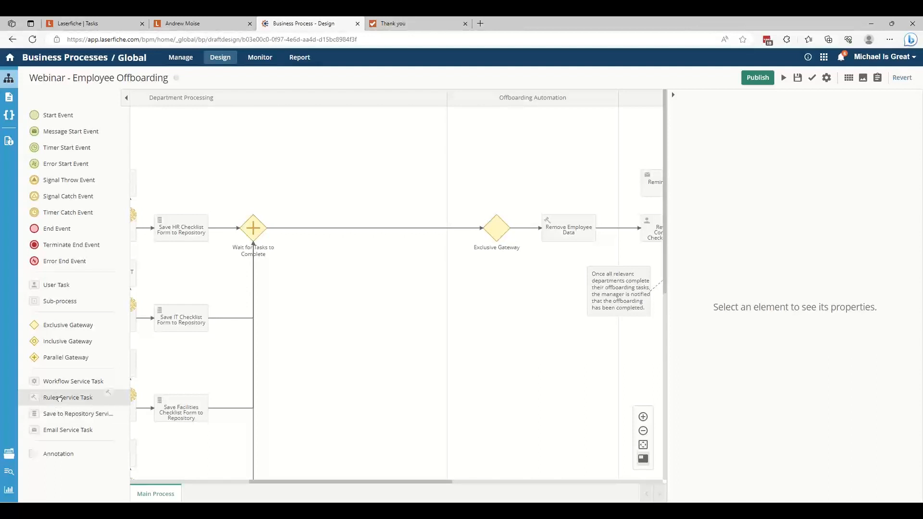
Add a second Rules Service Task below Remove Employee Data and name it Update Employee Data.
{"action": "mouse_move", "coordinate": [54, 399]}
{"action": "left_mouse_down"}
{"action": "mouse_move", "coordinate": [576, 288]}
{"action": "mouse_move", "coordinate": [568, 273]}
{"action": "left_mouse_up"}
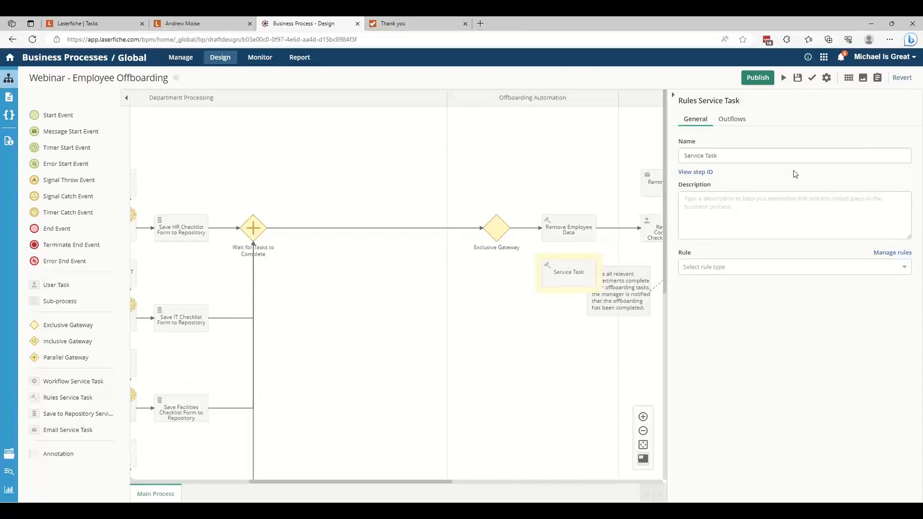
{"action": "left_click", "coordinate": [755, 157]}
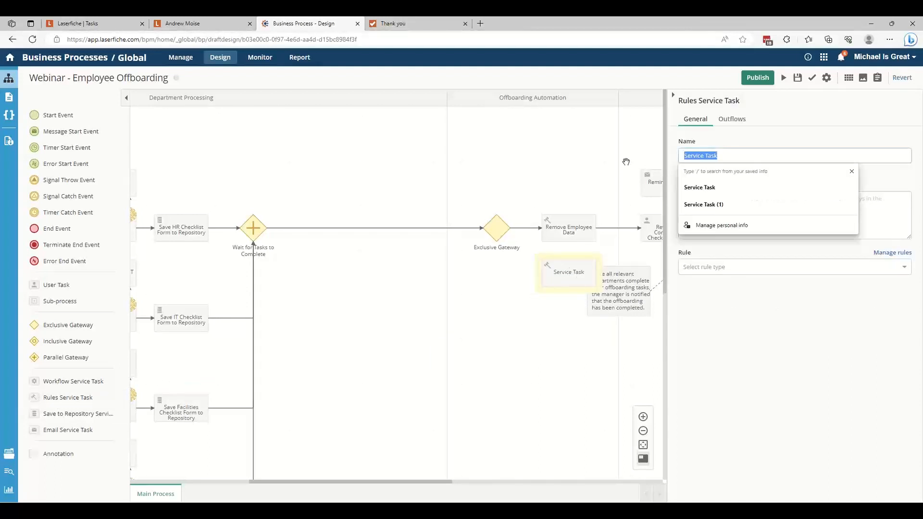
{"action": "type", "text": "Update Empl"}
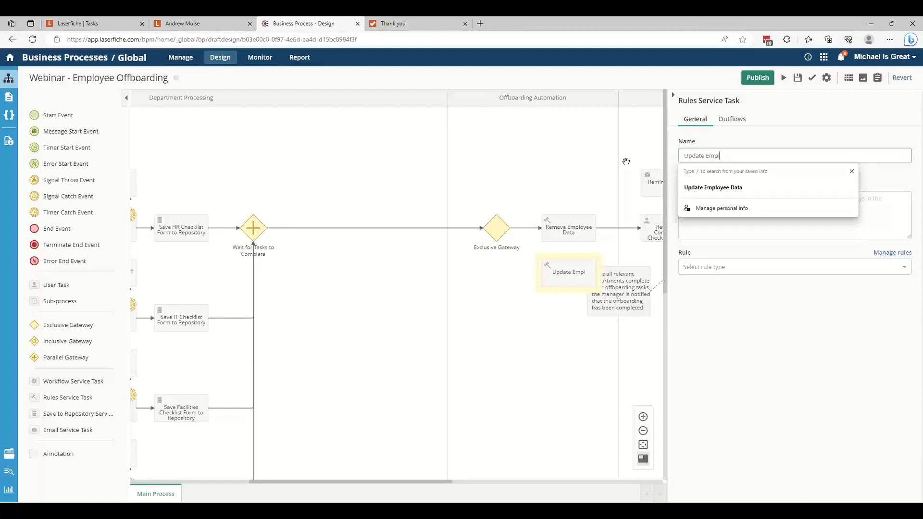
{"action": "type", "text": "oyee Data"}
{"action": "left_click", "coordinate": [764, 338]}
Connect the Exclusive Gateway to Update Employee Data and move the manager notification annotation clear of that task.
{"action": "left_click", "coordinate": [502, 233]}
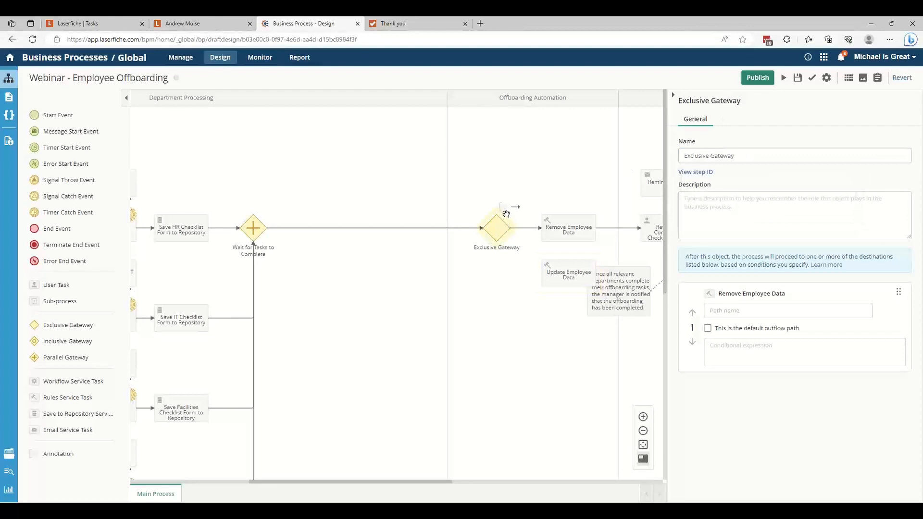
{"action": "left_click_drag", "start_coordinate": [518, 208], "coordinate": [545, 274]}
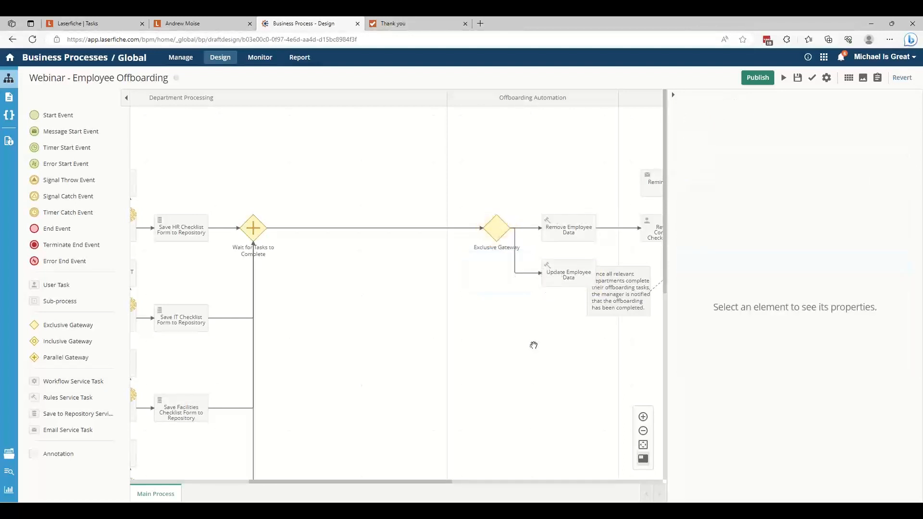
{"action": "left_click_drag", "start_coordinate": [531, 344], "coordinate": [414, 361]}
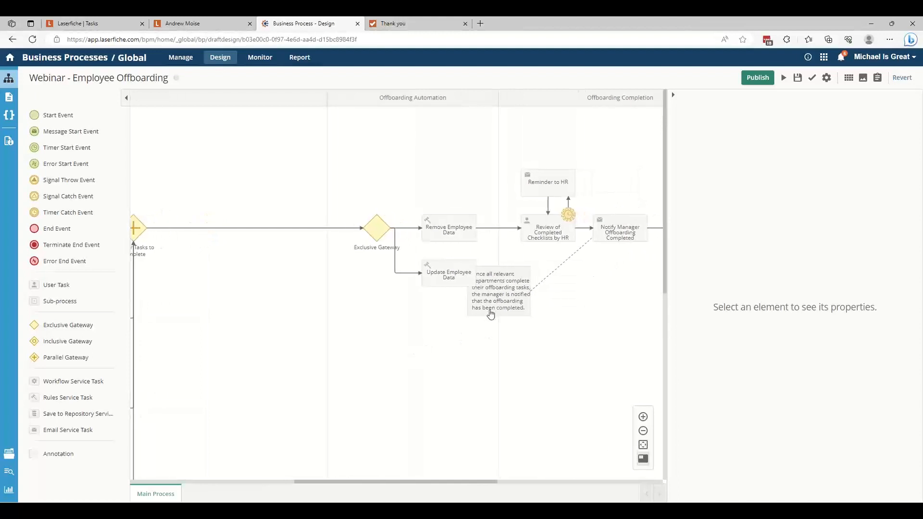
{"action": "left_click_drag", "start_coordinate": [499, 301], "coordinate": [645, 302]}
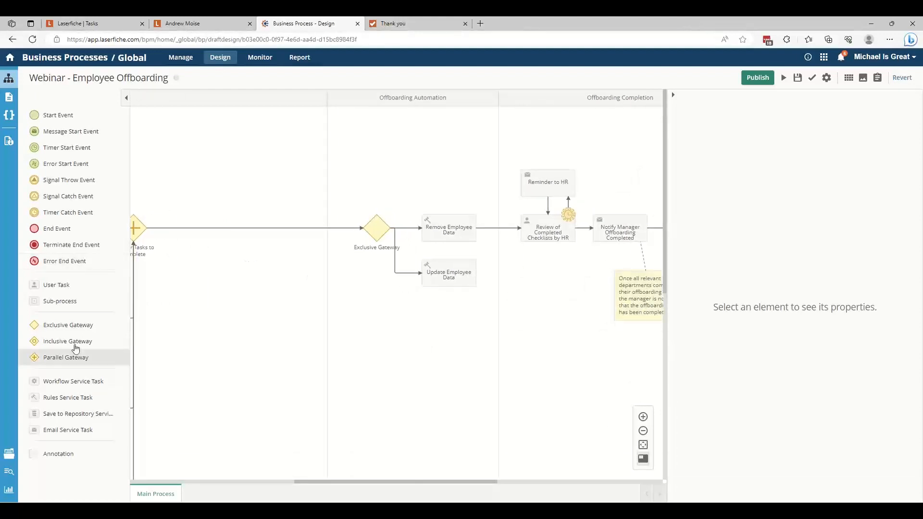
Insert an Inclusive Gateway after Remove Employee Data and connect the Update Employee Data task to it.
{"action": "left_click_drag", "start_coordinate": [74, 344], "coordinate": [531, 244]}
{"action": "left_click", "coordinate": [460, 280]}
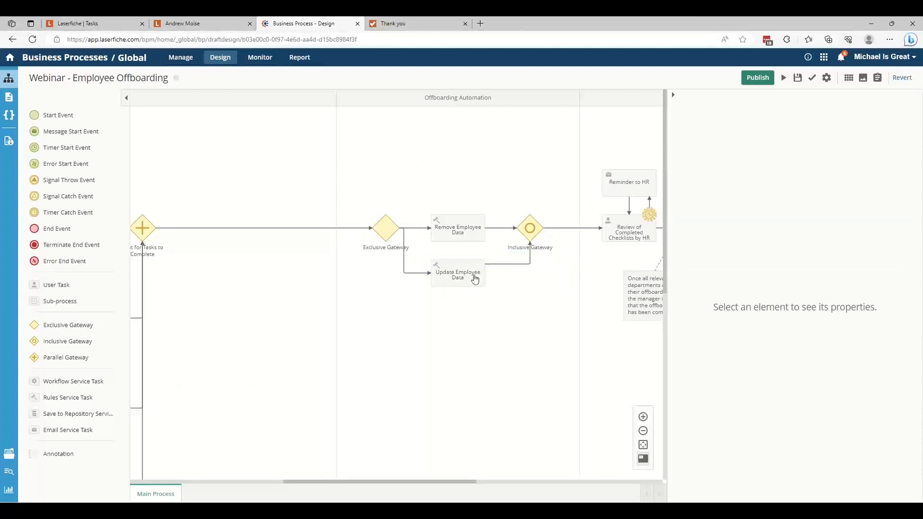
Assign the Lookup Table Query rule "Webinar - Employee Offboarding - Remove Employee" to the Remove Employee Data task.
{"action": "left_click", "coordinate": [457, 229]}
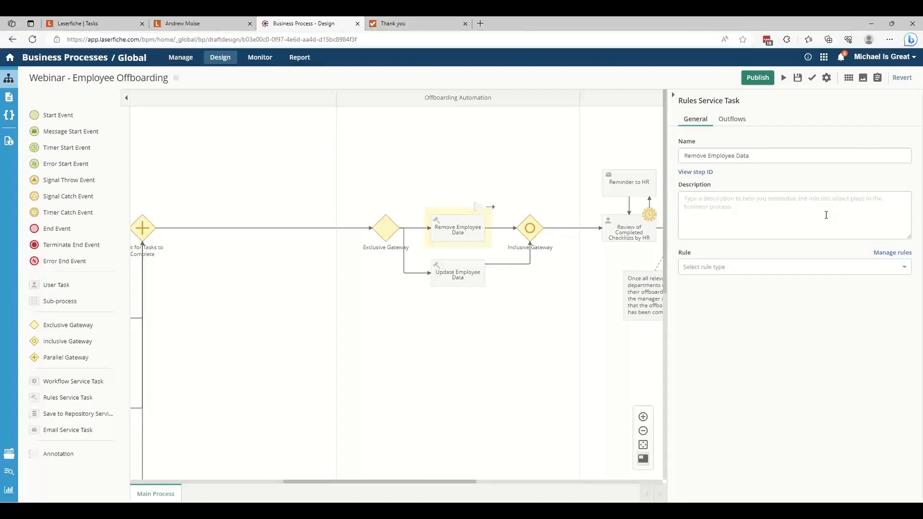
{"action": "left_click", "coordinate": [781, 269]}
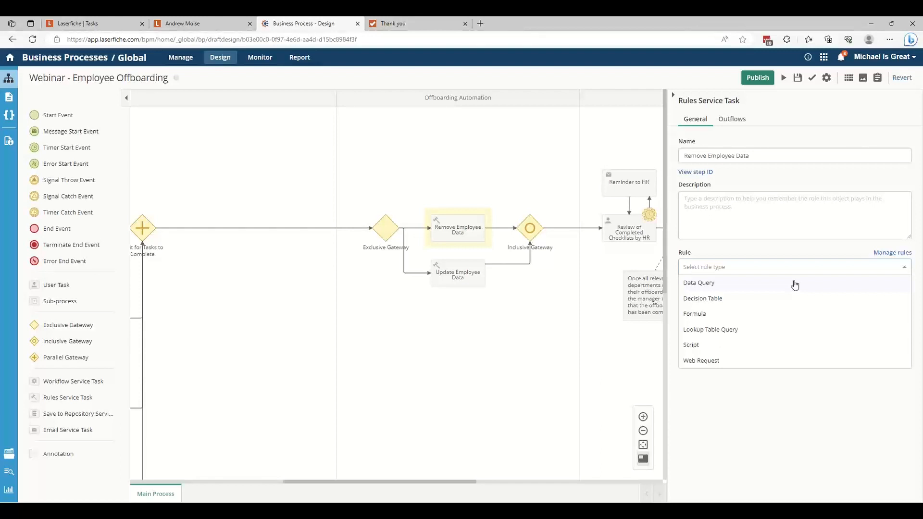
{"action": "left_click", "coordinate": [786, 332]}
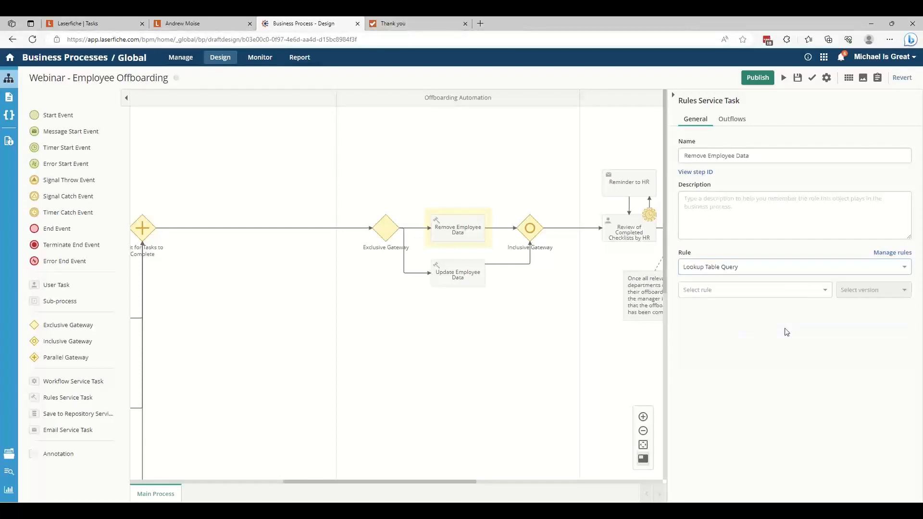
{"action": "left_click", "coordinate": [752, 292]}
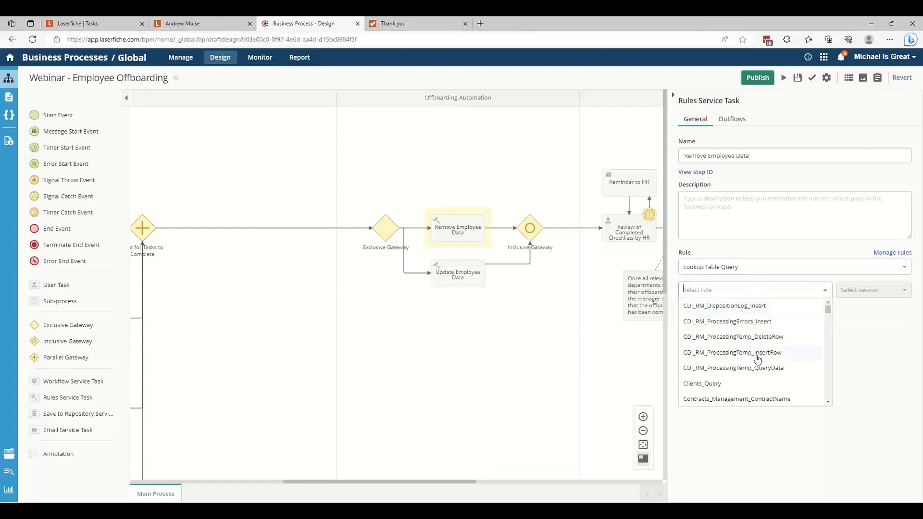
{"action": "scroll", "coordinate": [757, 356], "scroll_direction": "down", "scroll_amount": 3}
{"action": "scroll", "coordinate": [757, 358], "scroll_direction": "down", "scroll_amount": 1}
{"action": "type", "text": "webinar"}
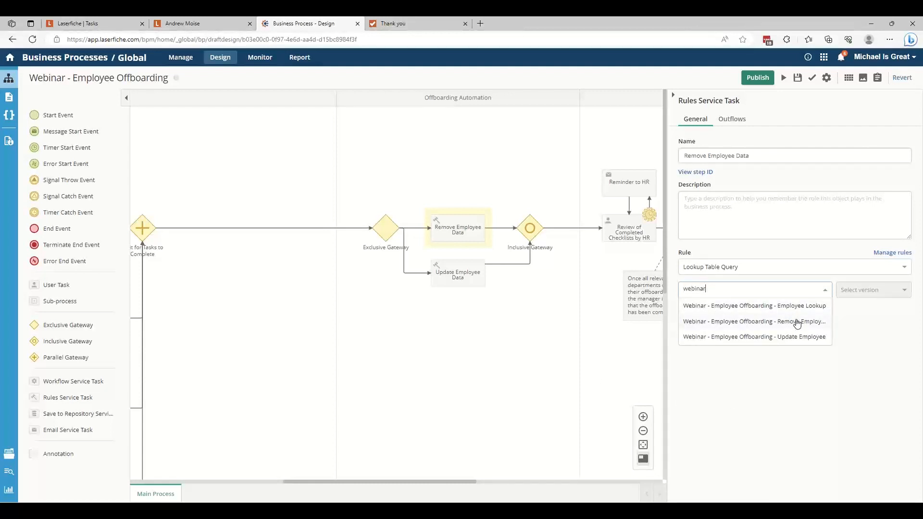
{"action": "left_click", "coordinate": [795, 322]}
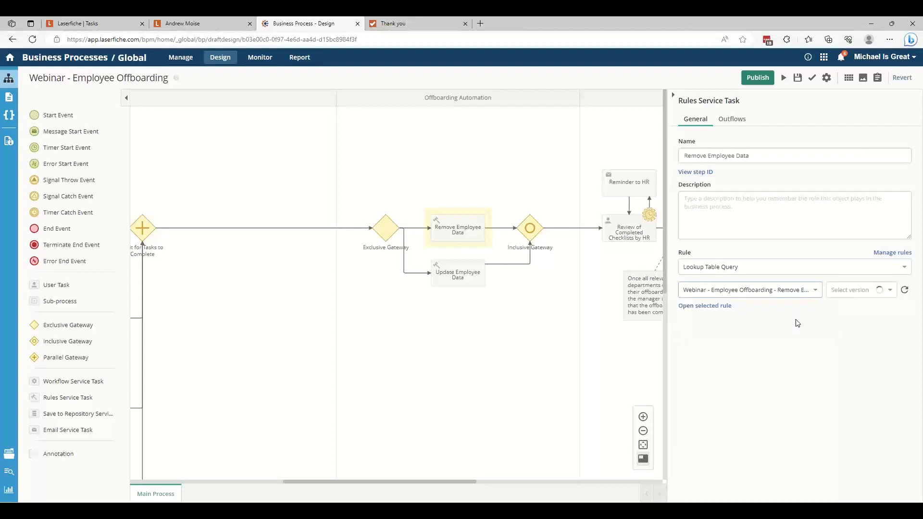
Open the selected Remove Employee rule to examine its table and delete condition, and return to the process design.
{"action": "left_click", "coordinate": [725, 307]}
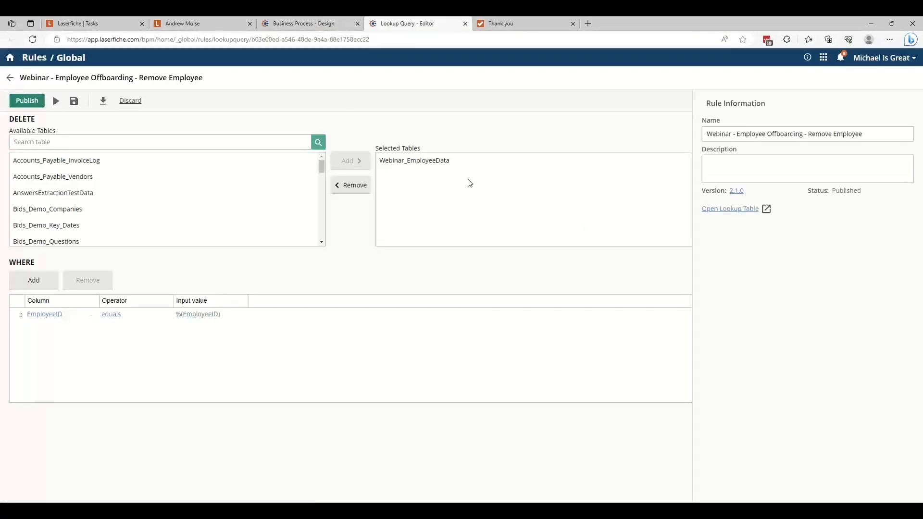
{"action": "left_click", "coordinate": [418, 164]}
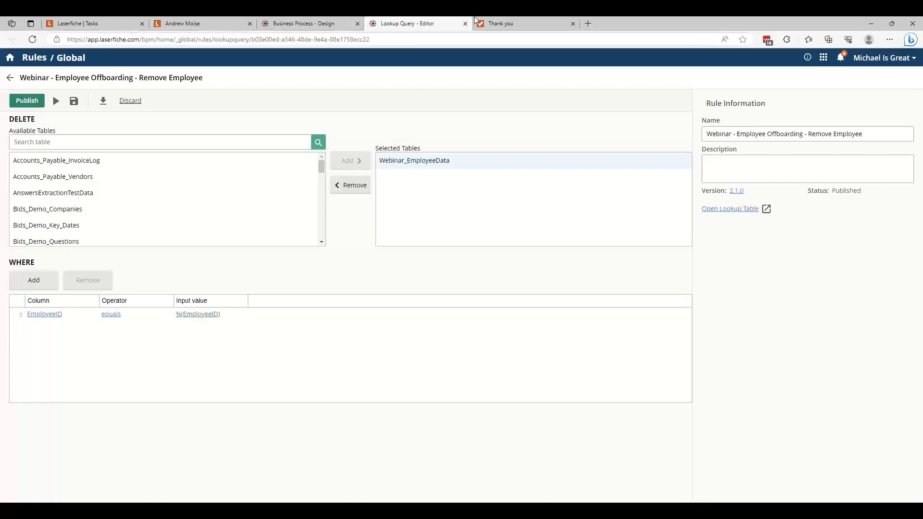
{"action": "left_click", "coordinate": [295, 22]}
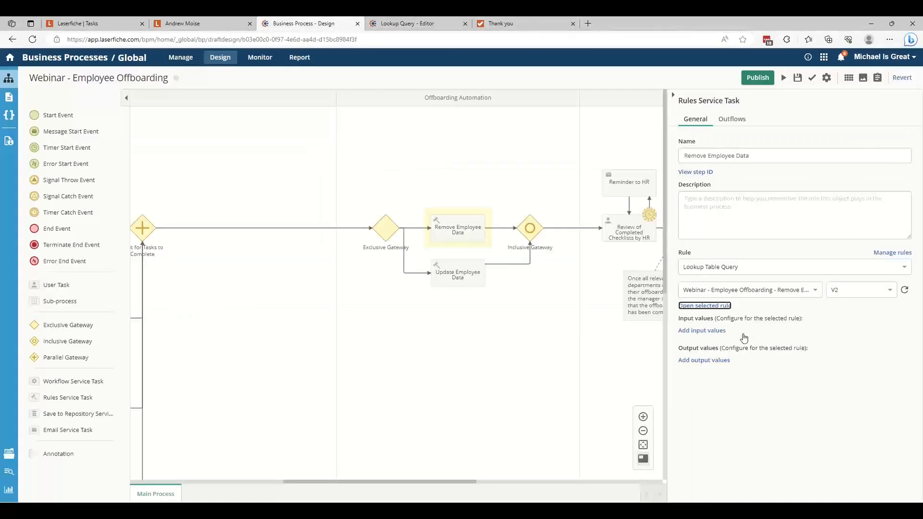
Add the EmployeeID parameter as an input value of the Remove Employee Data rule.
{"action": "right_click", "coordinate": [712, 335]}
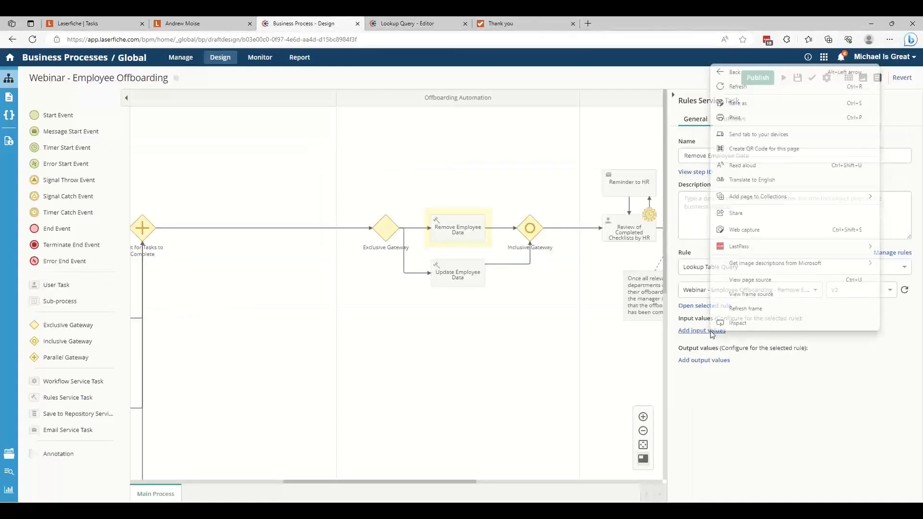
{"action": "left_click", "coordinate": [705, 333]}
{"action": "left_click", "coordinate": [705, 334]}
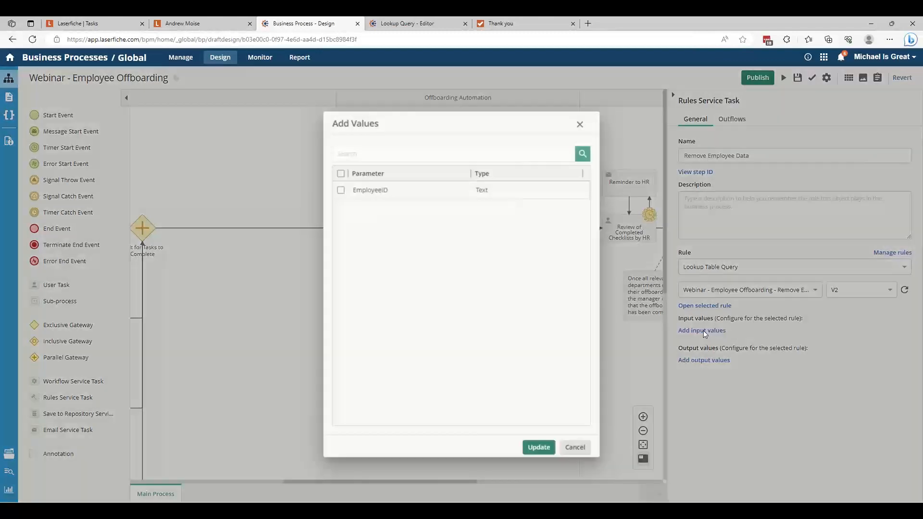
{"action": "left_click", "coordinate": [340, 190]}
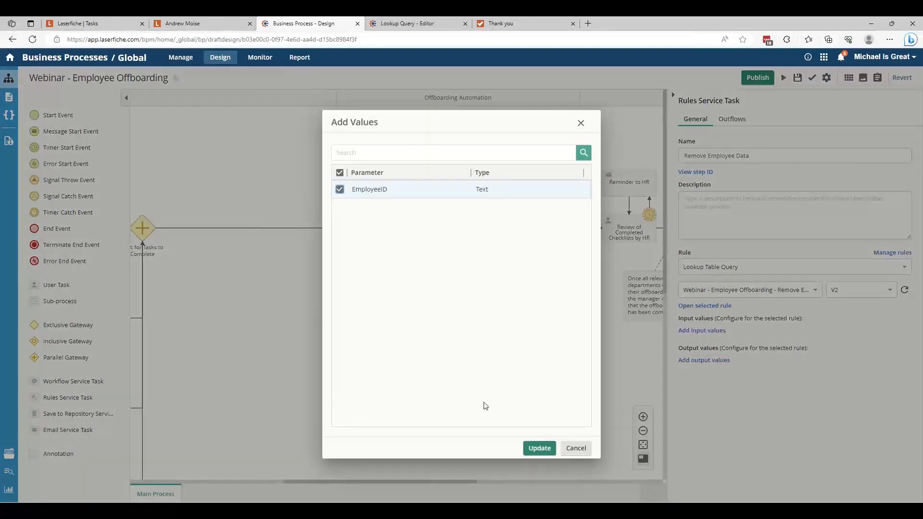
{"action": "left_click", "coordinate": [539, 448]}
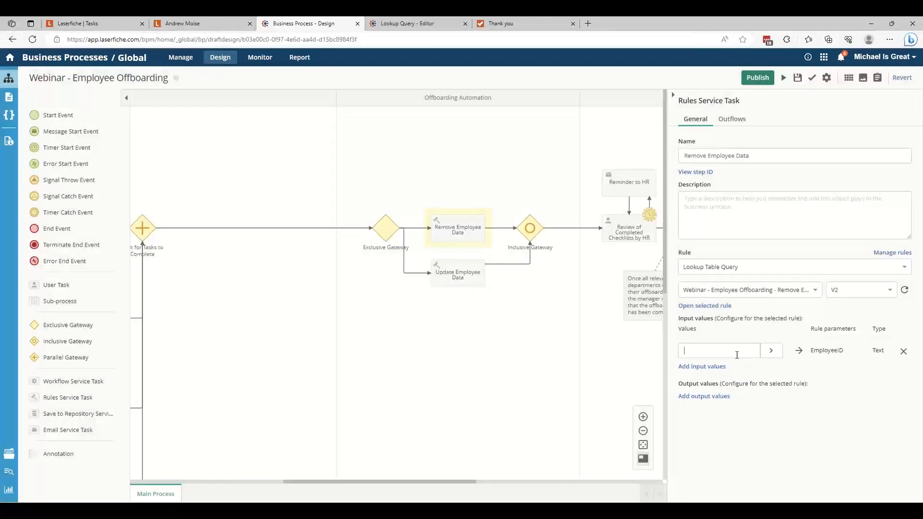
Map the Employee_ID field variable to the rule's EmployeeID parameter.
{"action": "left_click", "coordinate": [767, 355]}
{"action": "right_click", "coordinate": [752, 374]}
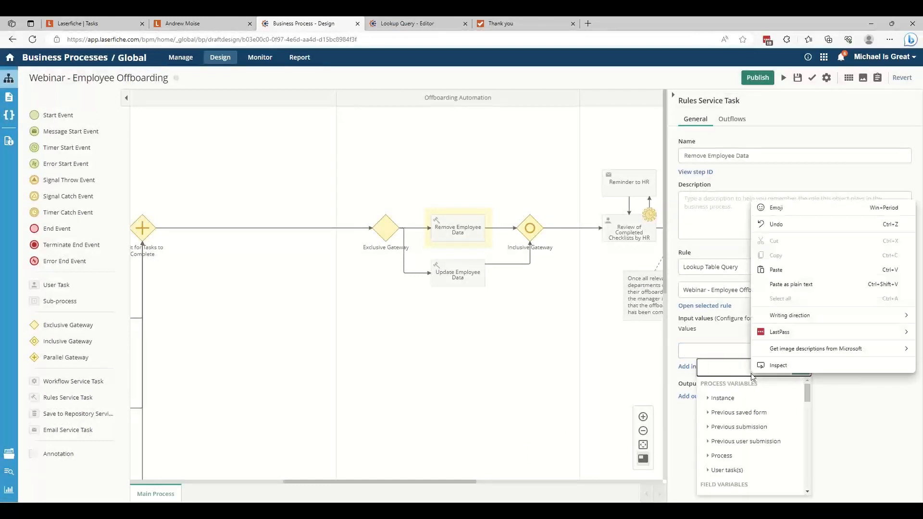
{"action": "left_click", "coordinate": [731, 372]}
{"action": "type", "text": "Em"}
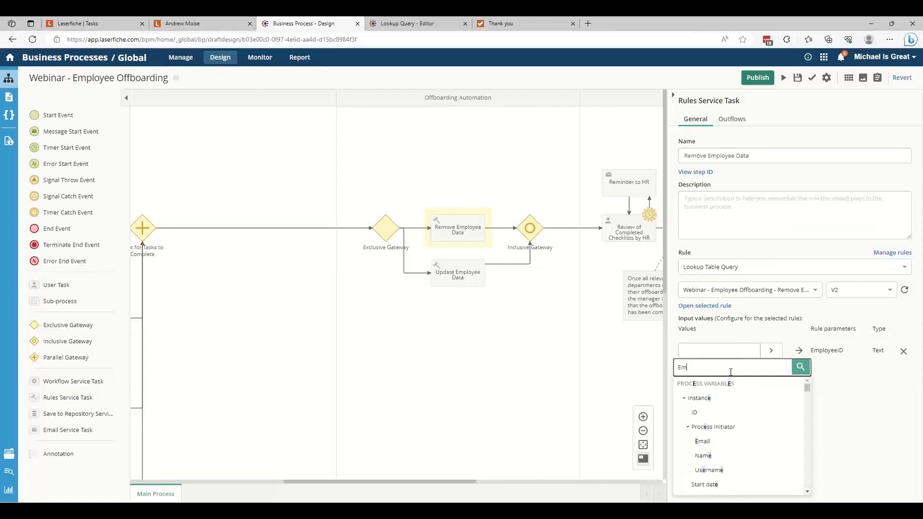
{"action": "type", "text": "ployee_ID"}
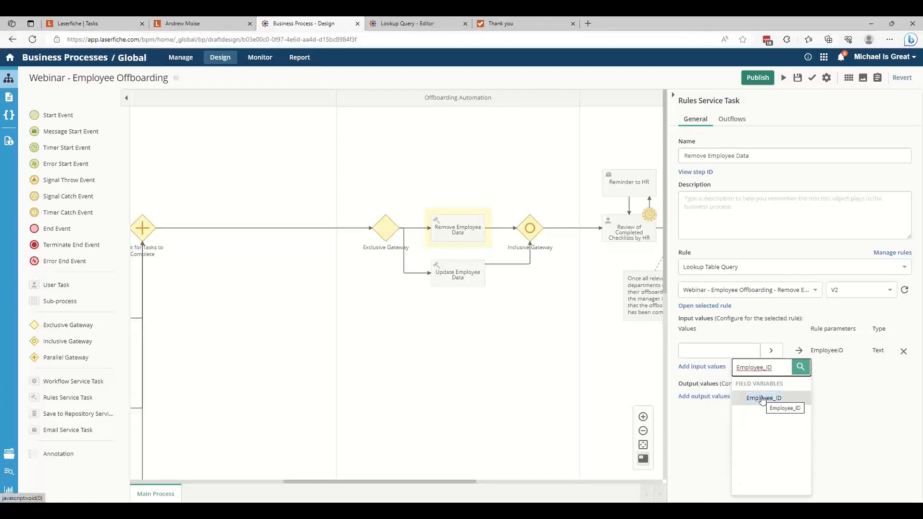
{"action": "left_click", "coordinate": [762, 399]}
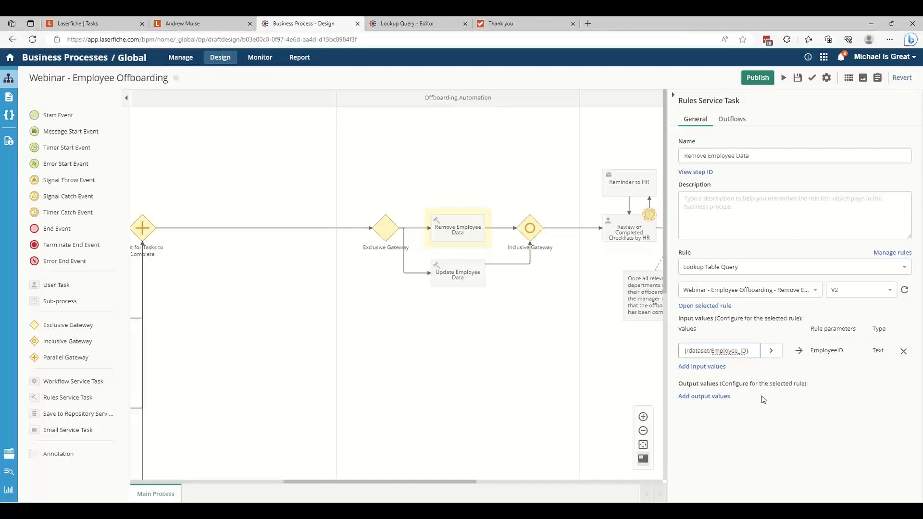
Assign the Lookup Table Query rule "Webinar - Employee Offboarding - Update Employee" to the Update Employee Data task.
{"action": "left_click", "coordinate": [440, 276]}
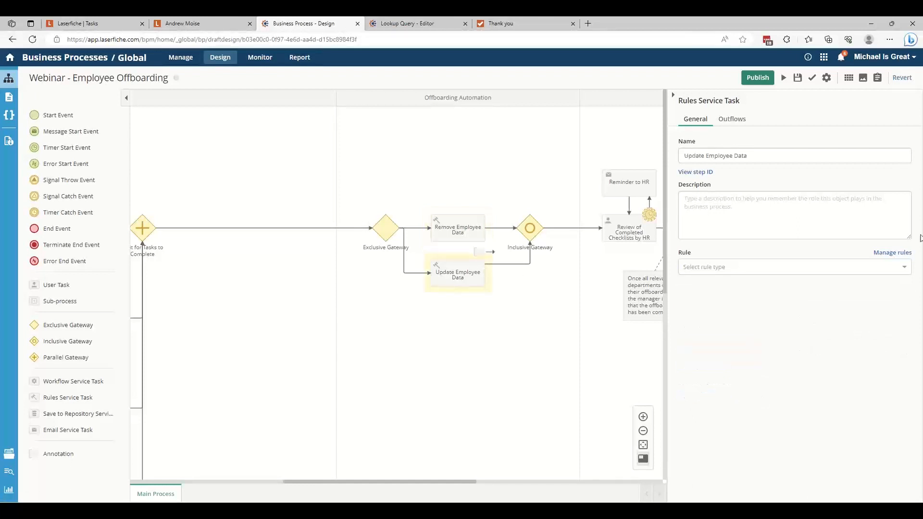
{"action": "left_click", "coordinate": [698, 272]}
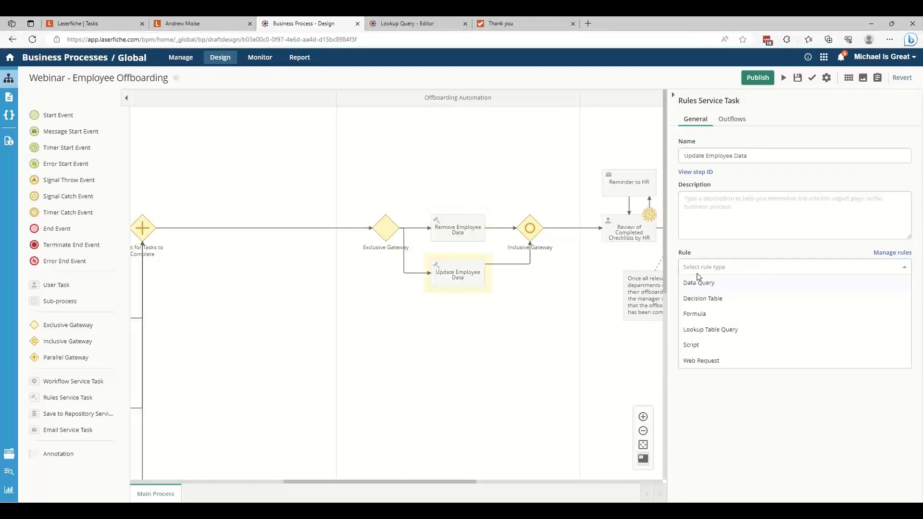
{"action": "left_click", "coordinate": [729, 331]}
{"action": "left_click", "coordinate": [725, 295]}
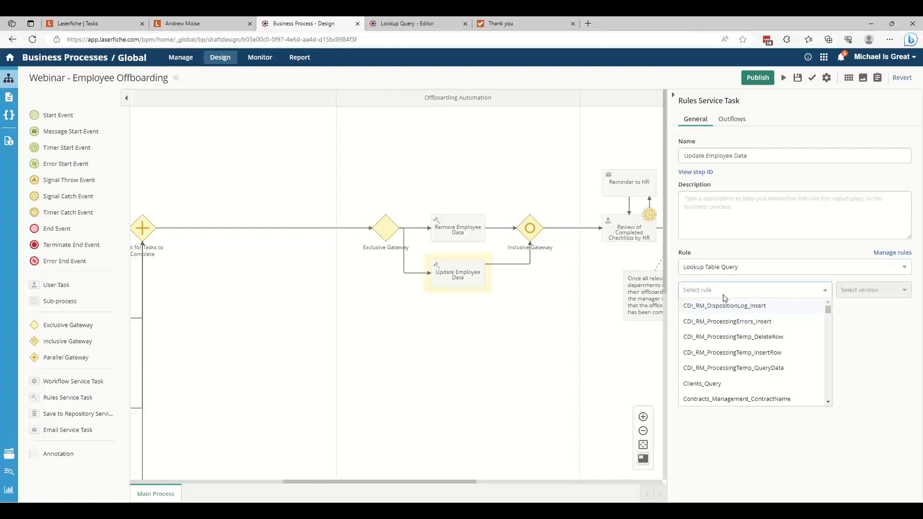
{"action": "type", "text": "webin"}
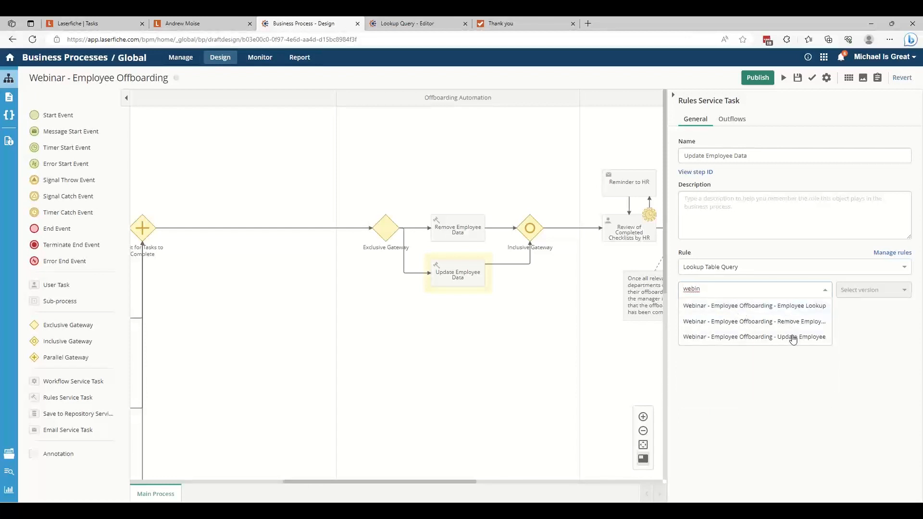
{"action": "left_click", "coordinate": [795, 338]}
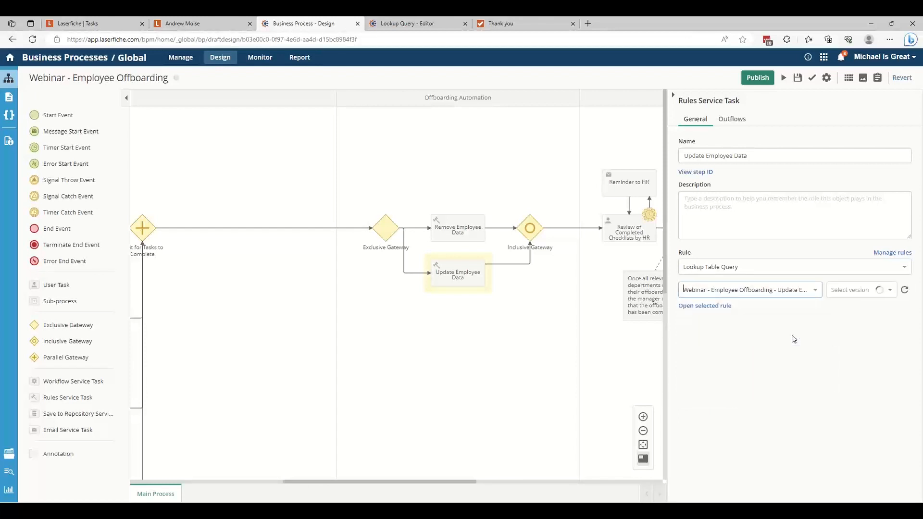
Open the selected Update Employee rule to examine its table, set columns and where condition.
{"action": "left_click", "coordinate": [725, 307]}
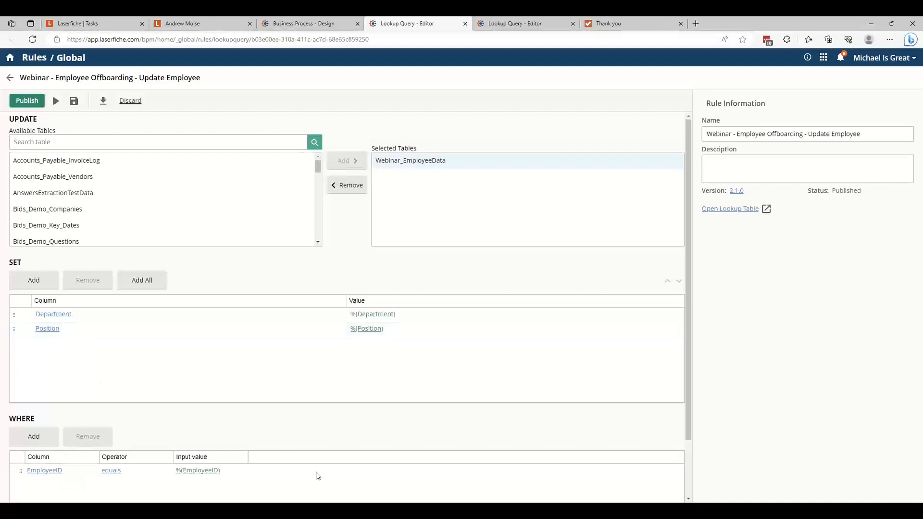
Add the Department, EmployeeID and Position parameters as input values to the Update Employee Data rules task.
{"action": "scroll", "coordinate": [317, 475], "scroll_direction": "down", "scroll_amount": 2}
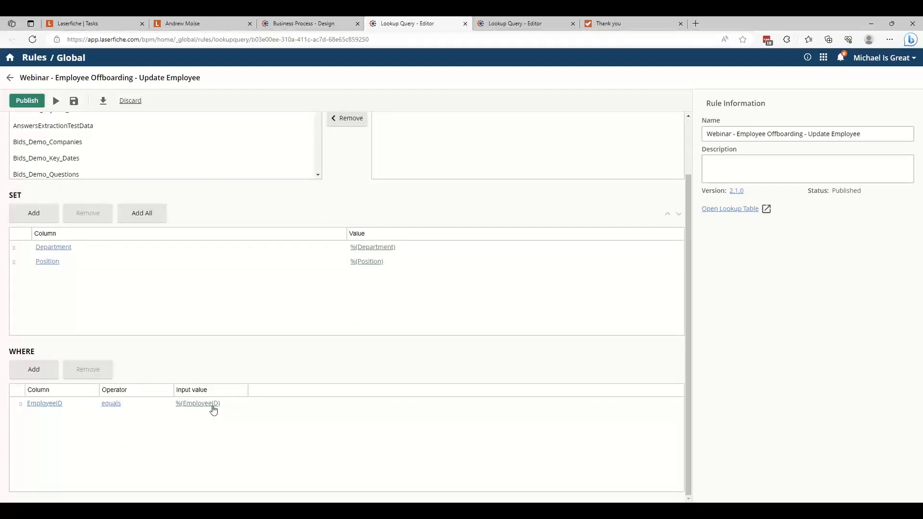
{"action": "left_click", "coordinate": [331, 26]}
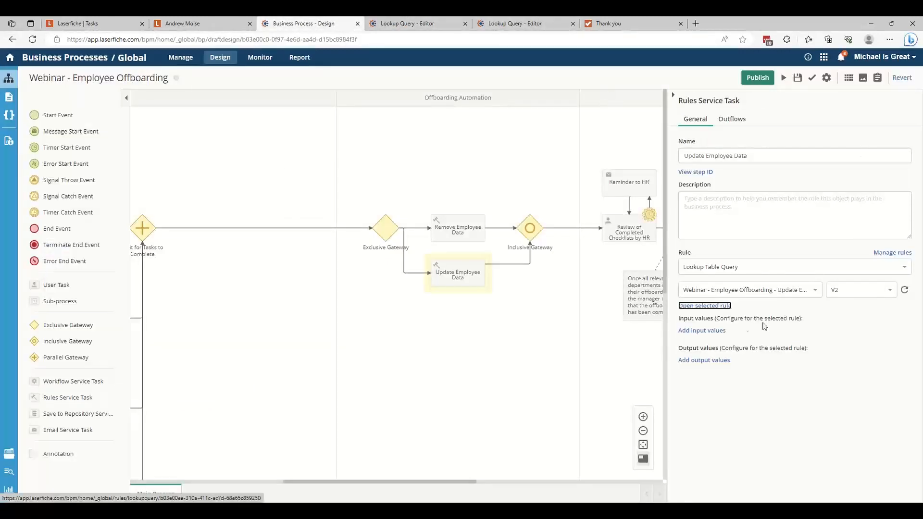
{"action": "left_click", "coordinate": [720, 332]}
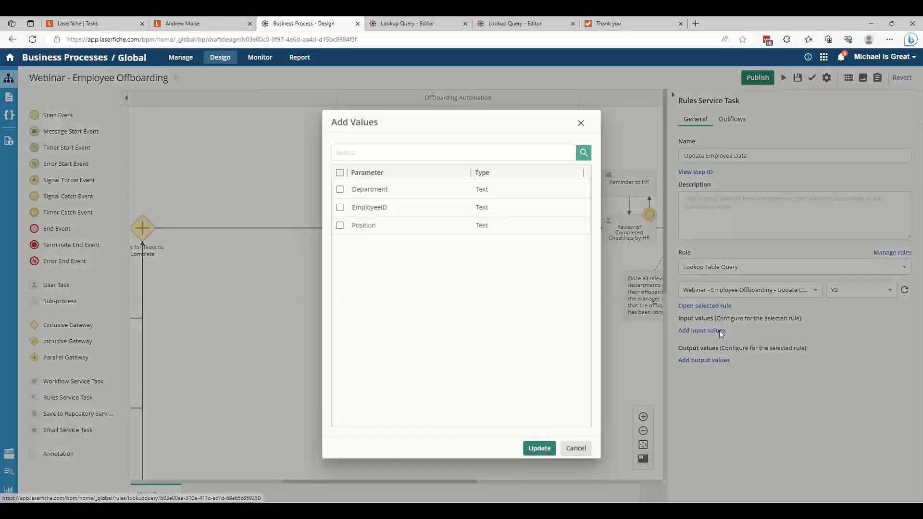
{"action": "left_click", "coordinate": [340, 174]}
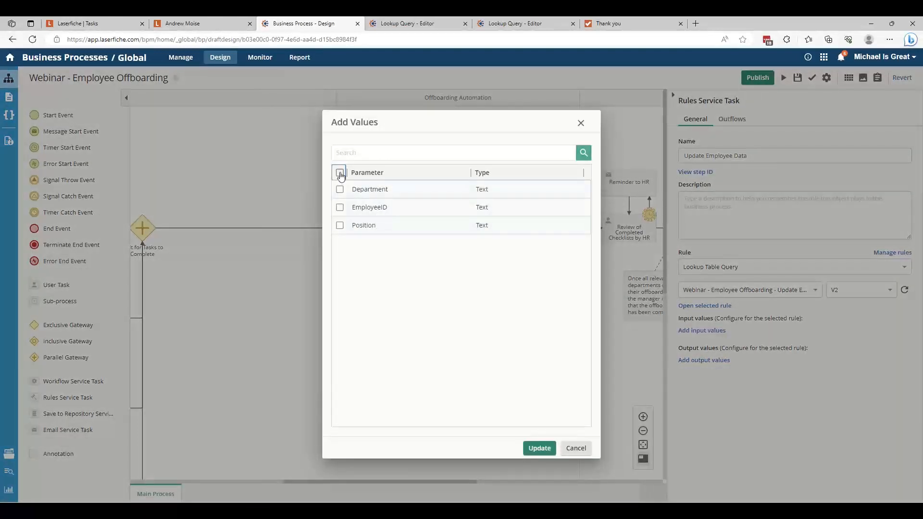
{"action": "left_click", "coordinate": [539, 451]}
Map the Department, EmployeeID and Position rule parameters to the Future_Department, Employee_ID and Future_Position field variables respectively.
{"action": "left_click", "coordinate": [772, 351]}
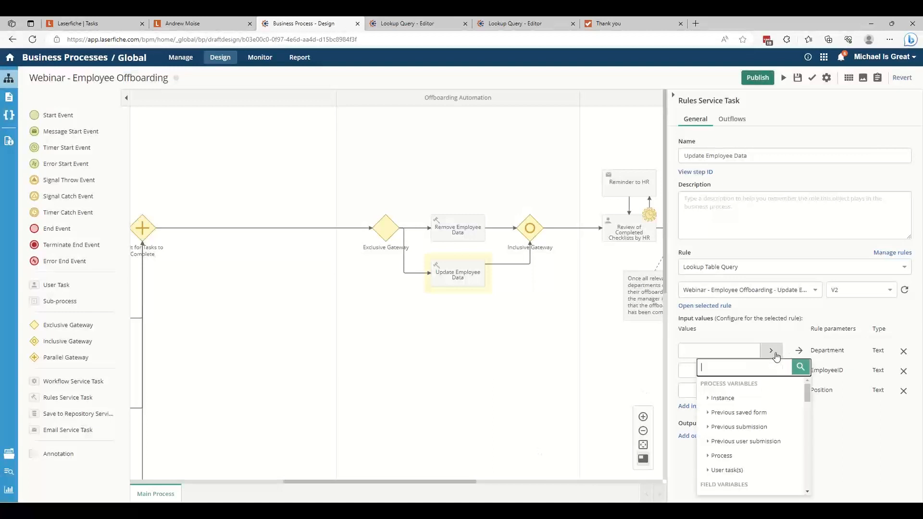
{"action": "type", "text": "Department"}
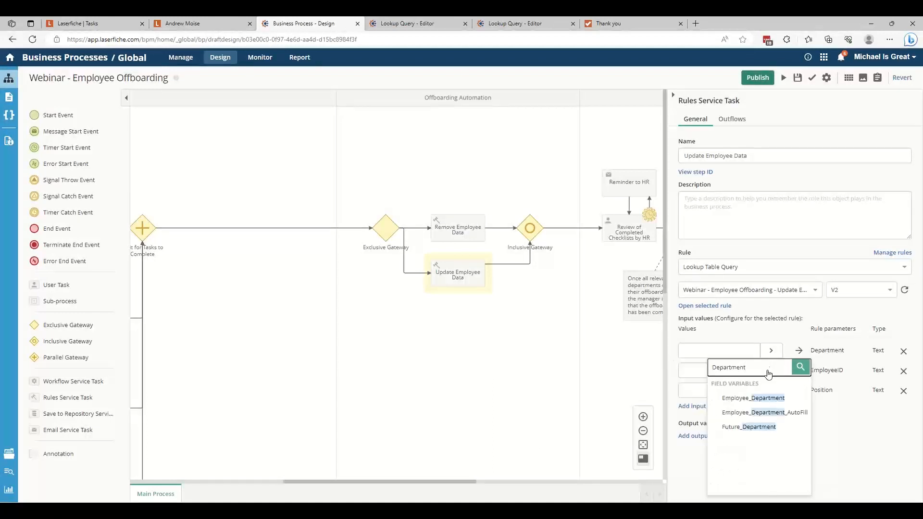
{"action": "left_click", "coordinate": [734, 433]}
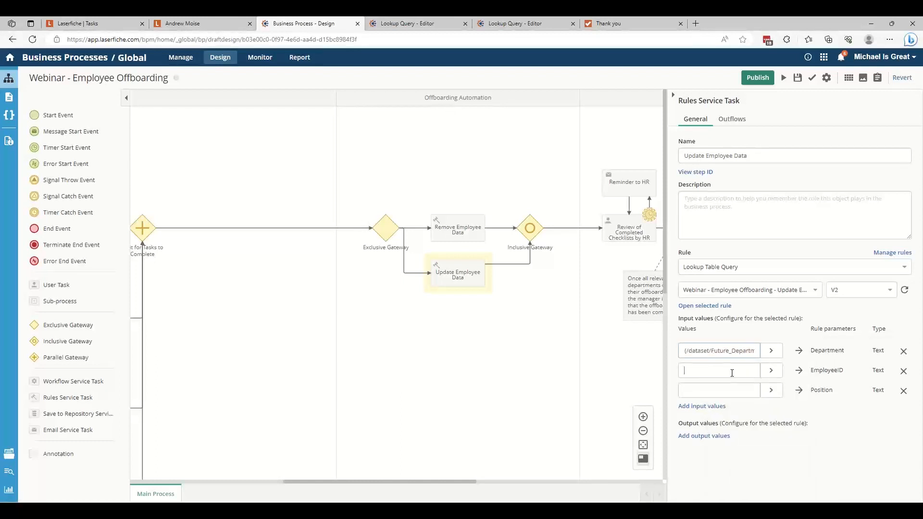
{"action": "left_click", "coordinate": [771, 370]}
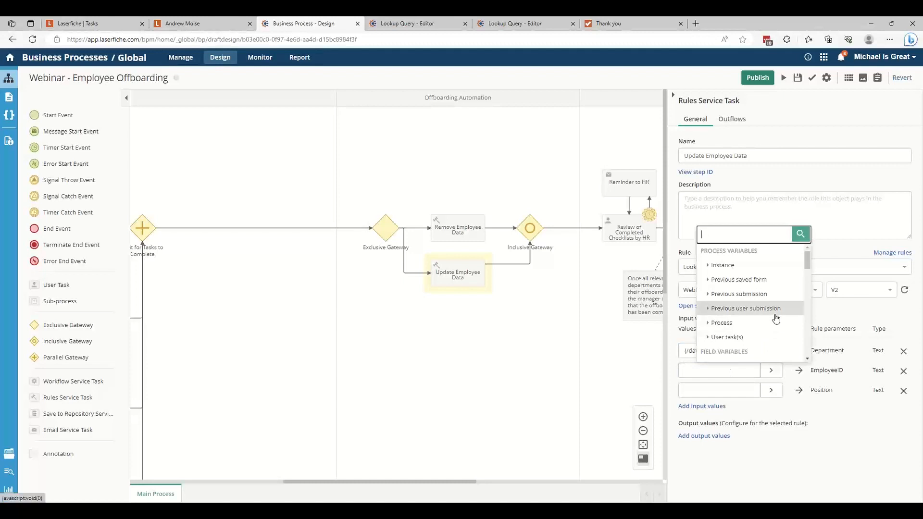
{"action": "type", "text": "Employee"}
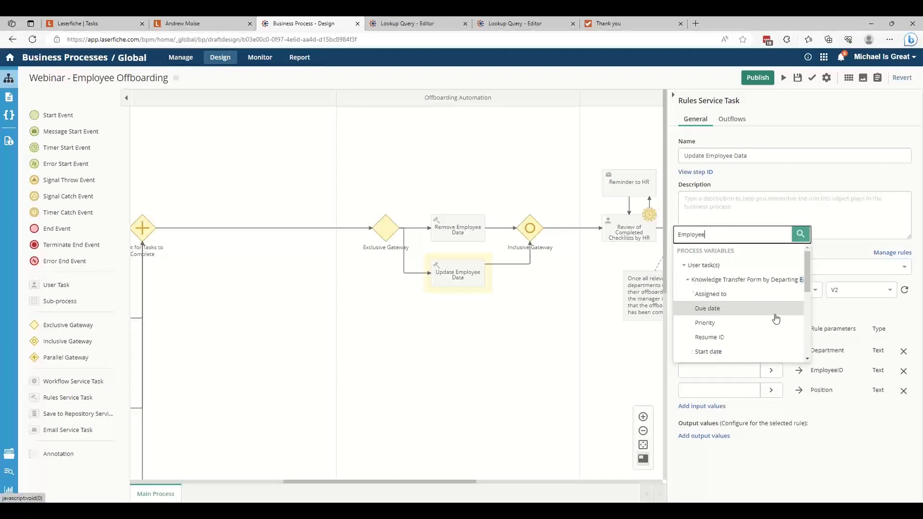
{"action": "type", "text": "_"}
{"action": "left_click", "coordinate": [776, 321]}
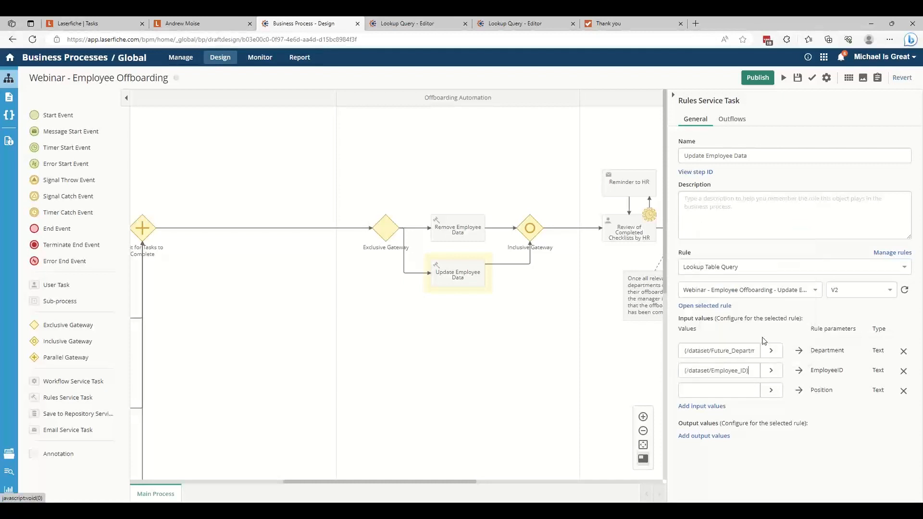
{"action": "left_click", "coordinate": [771, 390]}
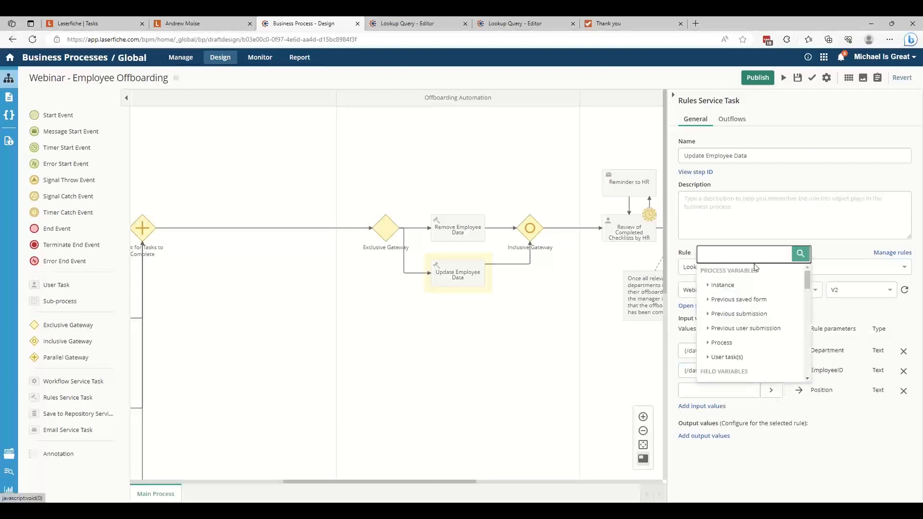
{"action": "type", "text": "position"}
{"action": "left_click", "coordinate": [773, 299]}
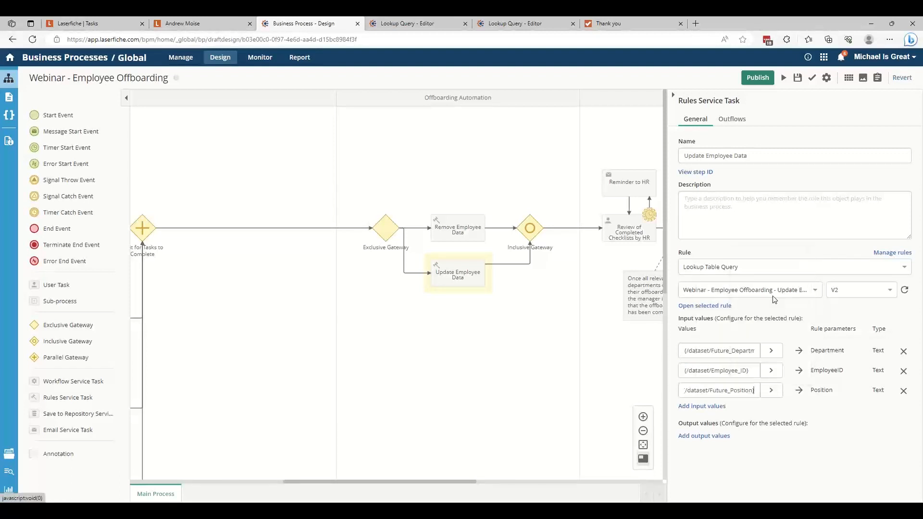
Reroute the flow to Update Employee Data so it leaves from the underside of the exclusive gateway.
{"action": "left_click", "coordinate": [491, 322]}
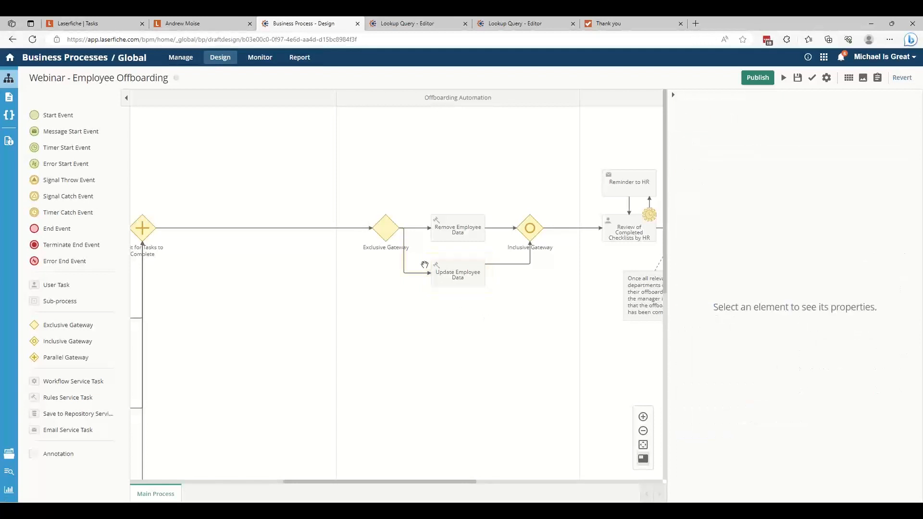
{"action": "left_click", "coordinate": [405, 269]}
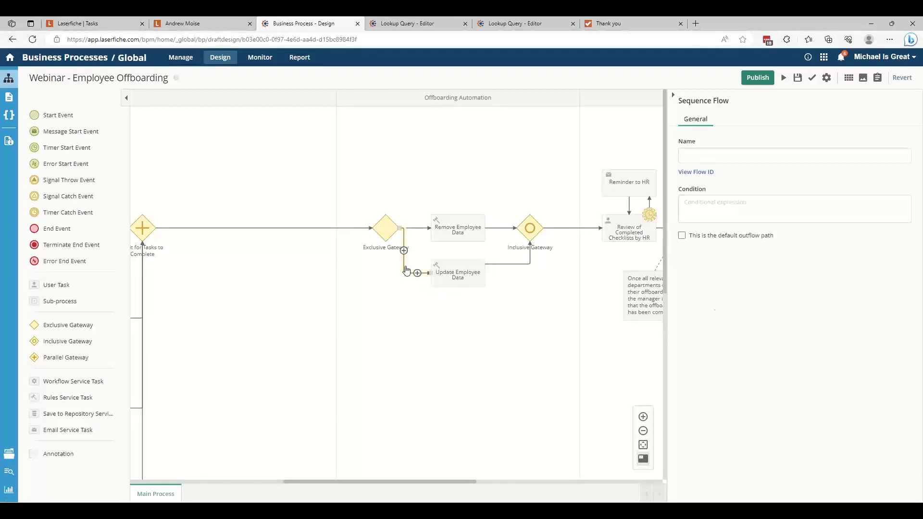
{"action": "mouse_move", "coordinate": [402, 234]}
{"action": "left_mouse_down"}
{"action": "mouse_move", "coordinate": [388, 243]}
{"action": "mouse_move", "coordinate": [386, 226]}
{"action": "left_mouse_up"}
Give the exclusive gateway's Update Employee Data outflow the condition Type_of_Attrition = "Transfer".
{"action": "left_click", "coordinate": [386, 226]}
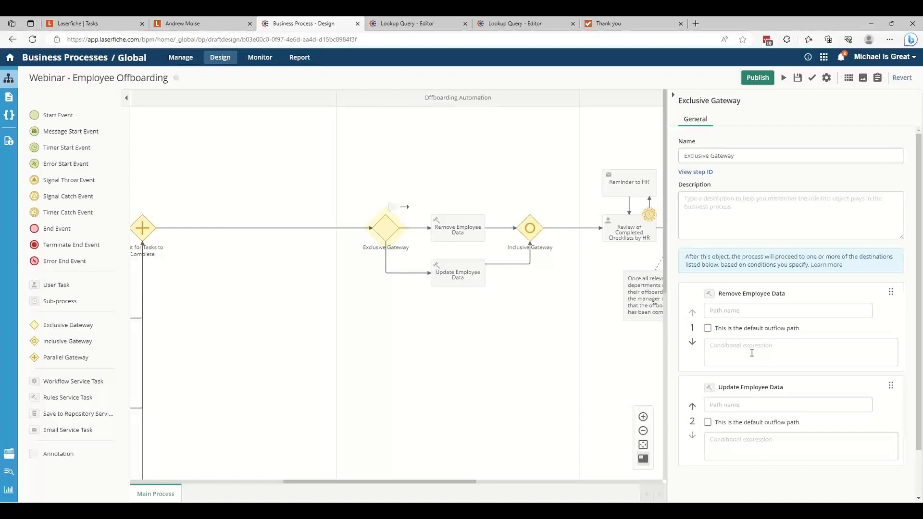
{"action": "left_click", "coordinate": [742, 402]}
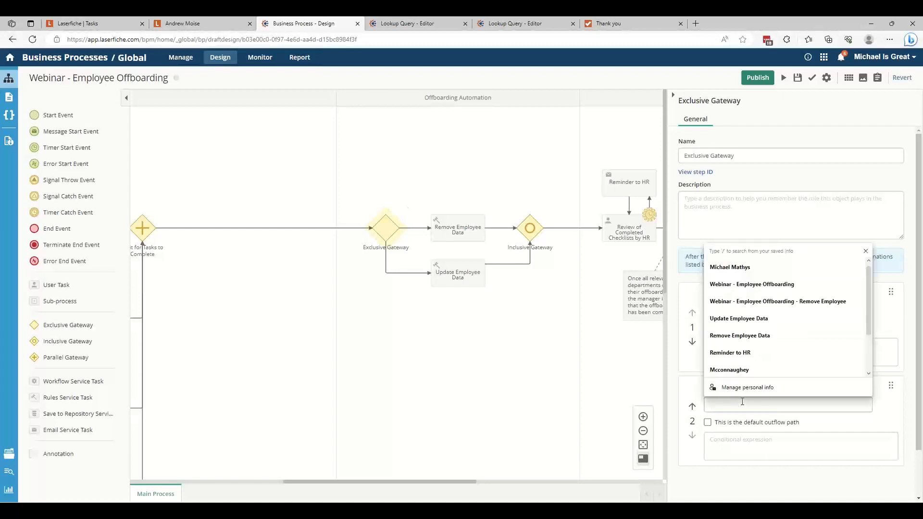
{"action": "left_click", "coordinate": [751, 448]}
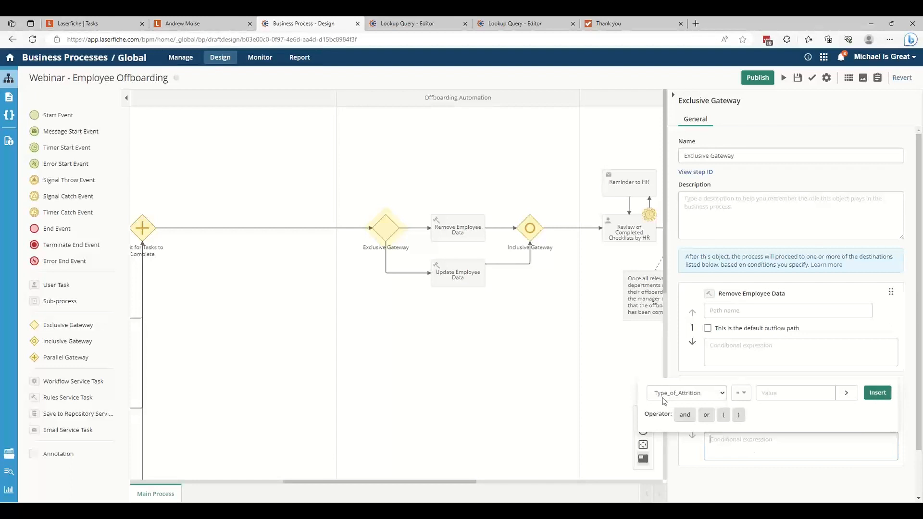
{"action": "left_click", "coordinate": [847, 393]}
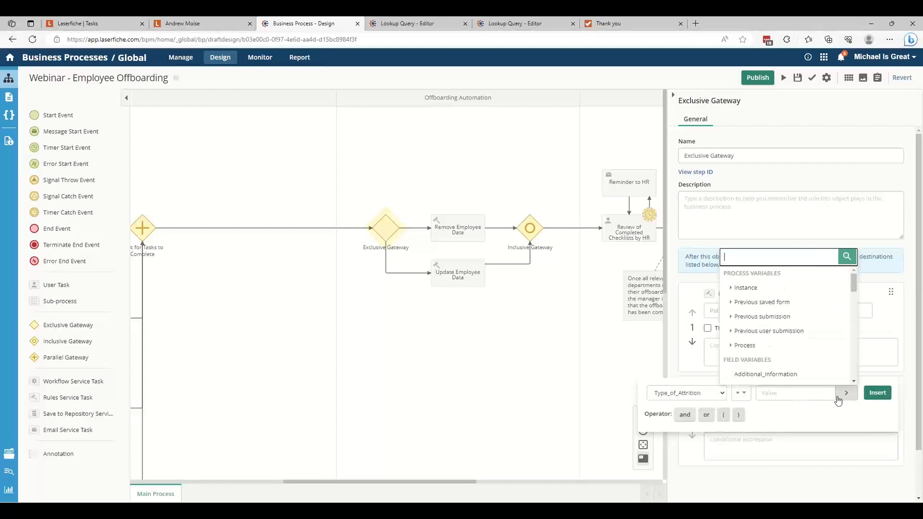
{"action": "left_click", "coordinate": [803, 395]}
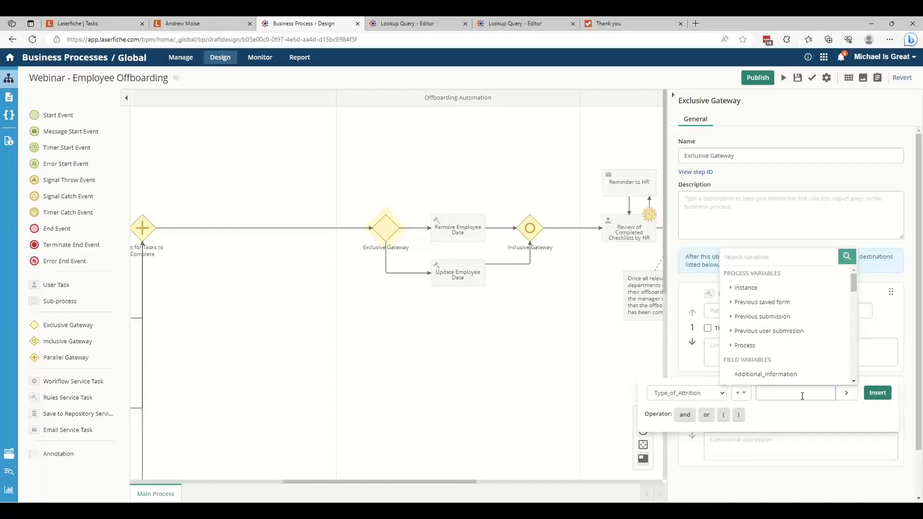
{"action": "type", "text": "Transfer"}
{"action": "left_click", "coordinate": [876, 393]}
Extend the Update Employee Data outflow condition with an "or" alternative of Type_of_Attrition = "Promotion".
{"action": "left_click", "coordinate": [706, 415]}
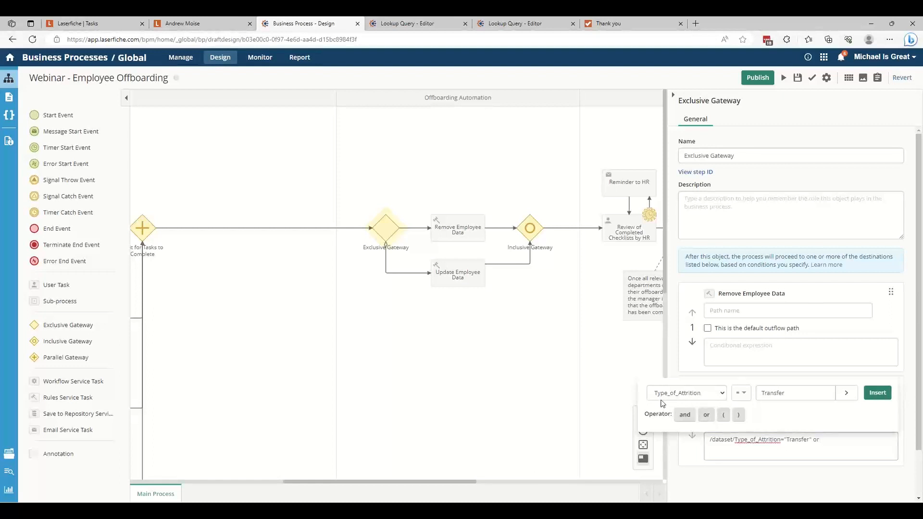
{"action": "left_click", "coordinate": [676, 397]}
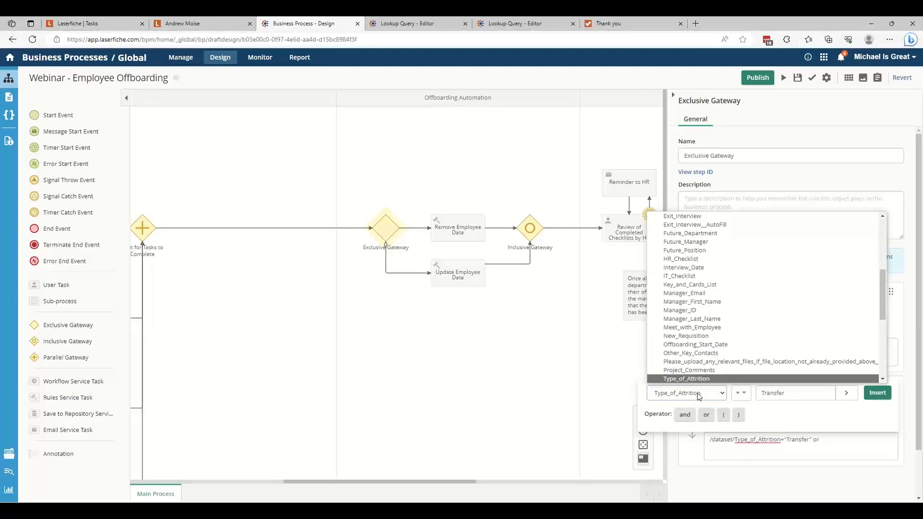
{"action": "double_click", "coordinate": [774, 395]}
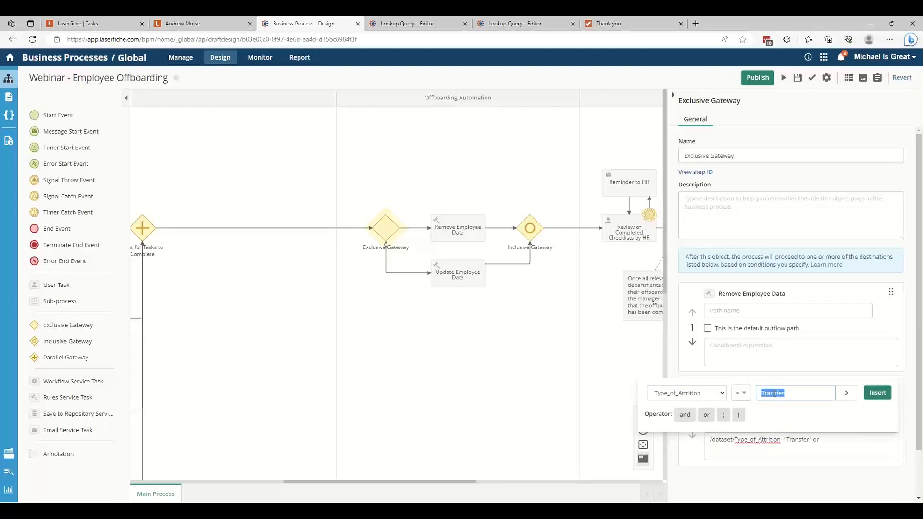
{"action": "type", "text": "Promotion"}
{"action": "left_click", "coordinate": [873, 403]}
{"action": "left_click", "coordinate": [687, 456]}
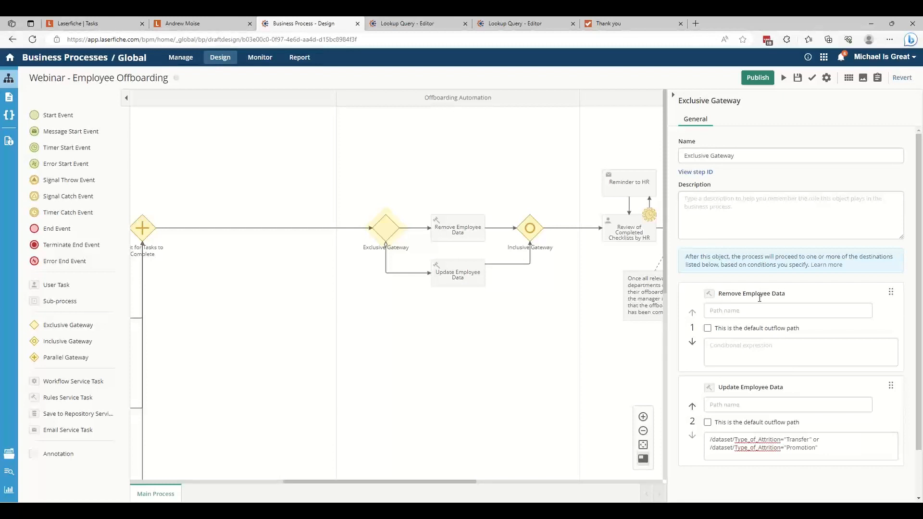
Make Remove Employee Data the gateway's default outflow path and order it after Update Employee Data.
{"action": "left_click", "coordinate": [745, 330]}
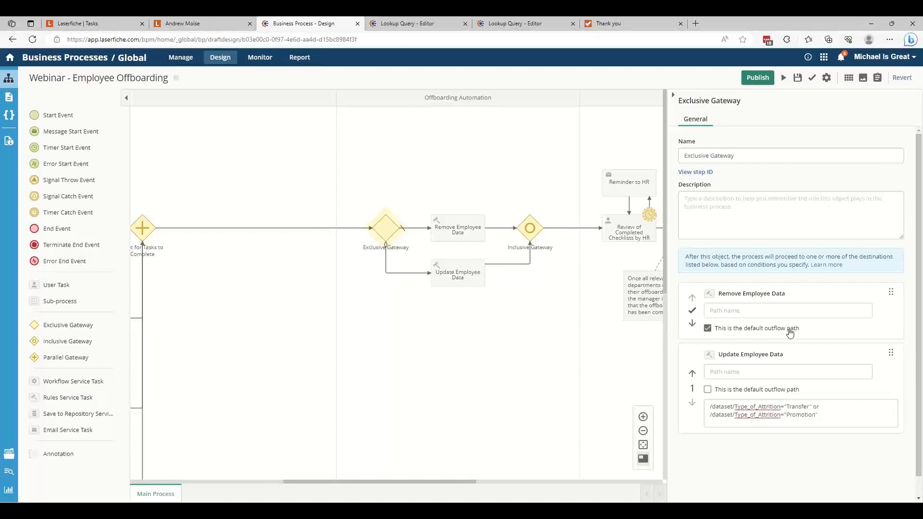
{"action": "left_click", "coordinate": [693, 323]}
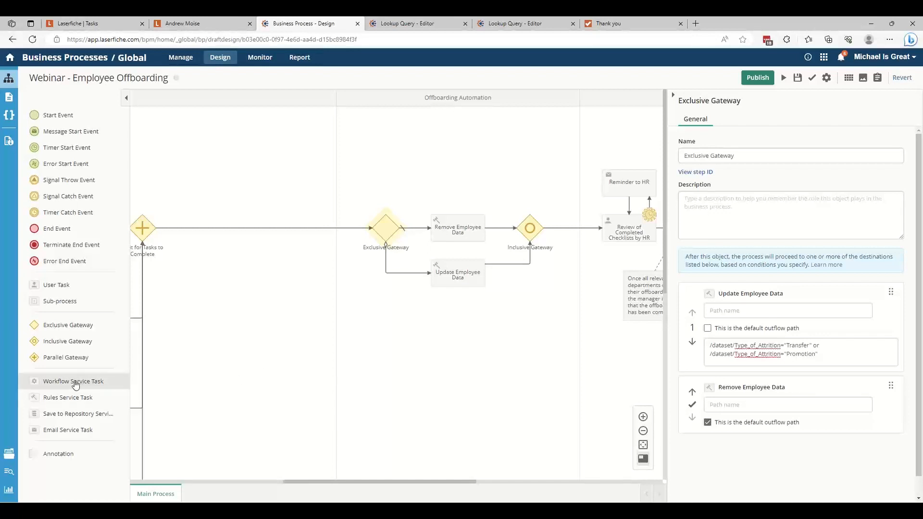
Insert a workflow service task directly after the inclusive gateway and name it "Run Employee Offboarding Workflow".
{"action": "mouse_move", "coordinate": [76, 385]}
{"action": "left_mouse_down"}
{"action": "mouse_move", "coordinate": [187, 350]}
{"action": "mouse_move", "coordinate": [500, 305]}
{"action": "mouse_move", "coordinate": [592, 271]}
{"action": "mouse_move", "coordinate": [557, 232]}
{"action": "mouse_move", "coordinate": [565, 230]}
{"action": "left_mouse_up"}
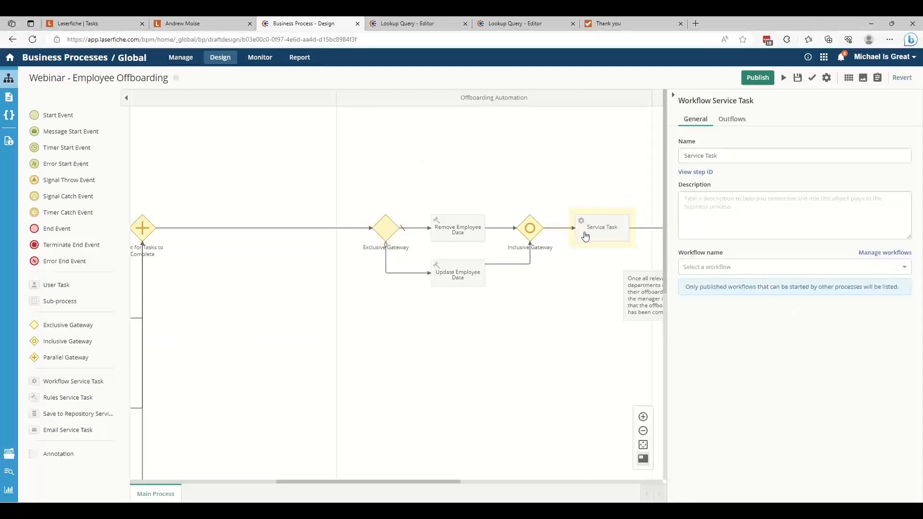
{"action": "left_click", "coordinate": [742, 153]}
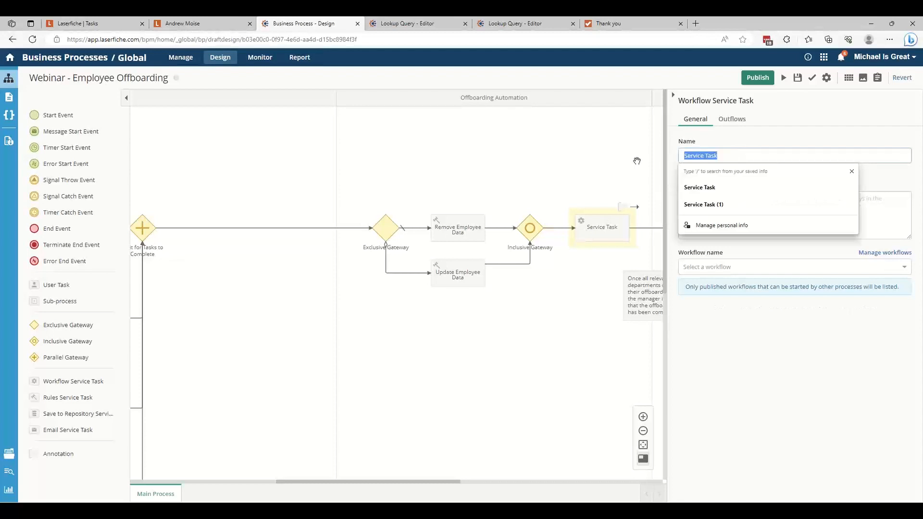
{"action": "type", "text": "Run E"}
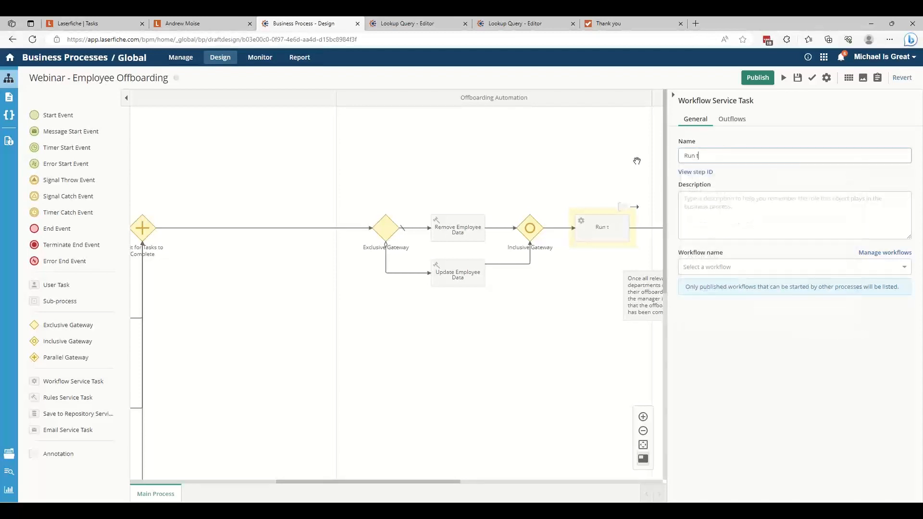
{"action": "type", "text": "mployee Offboarding"}
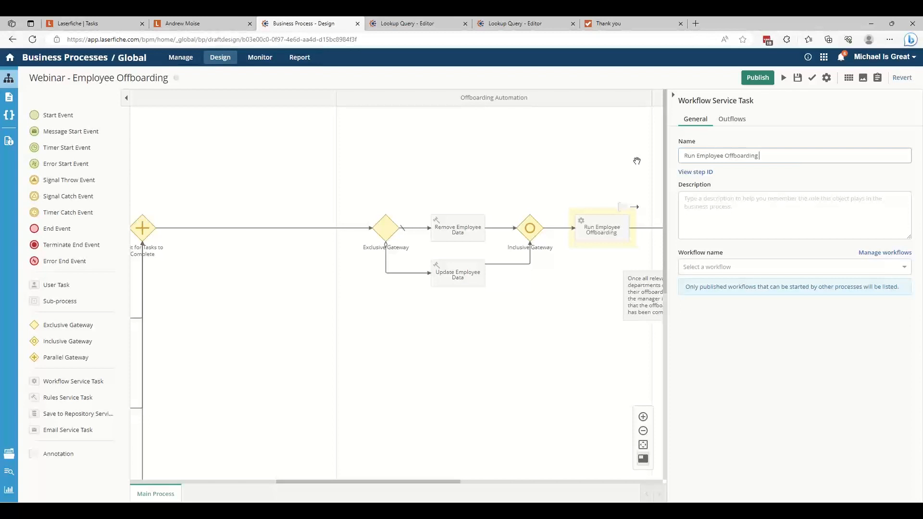
{"action": "type", "text": " Workflow"}
Assign the "Webinar - Employee Offboarding" workflow to the new workflow service task.
{"action": "left_click", "coordinate": [722, 268]}
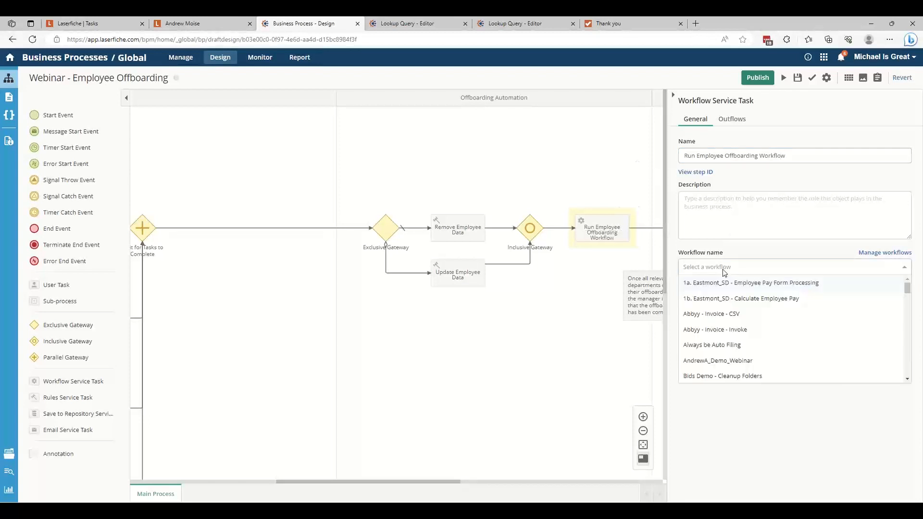
{"action": "type", "text": "off"}
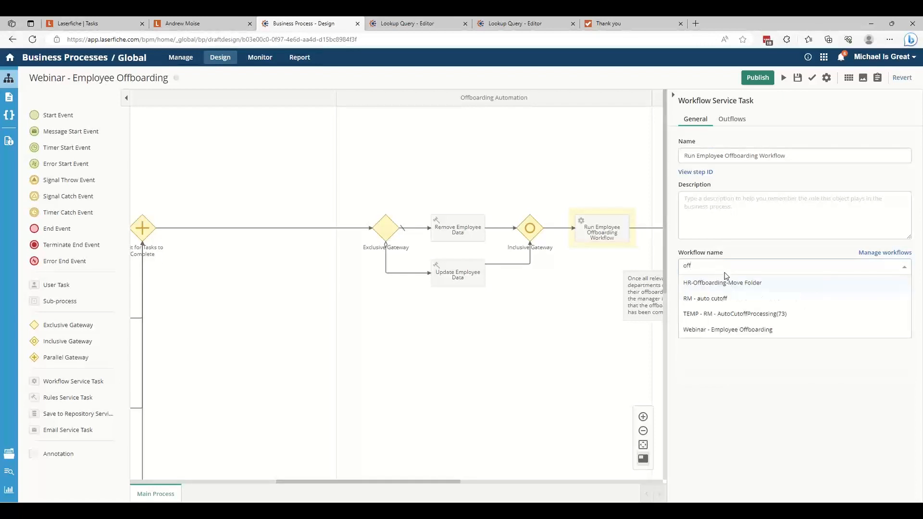
{"action": "left_click", "coordinate": [734, 331]}
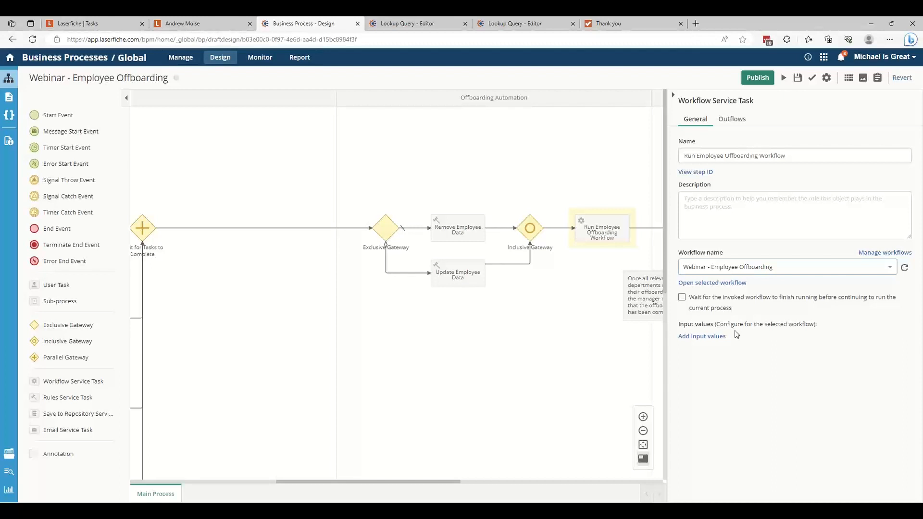
Open the assigned workflow and examine its Type of Attrition decision and Transfer or Promotion branch.
{"action": "left_click", "coordinate": [717, 288]}
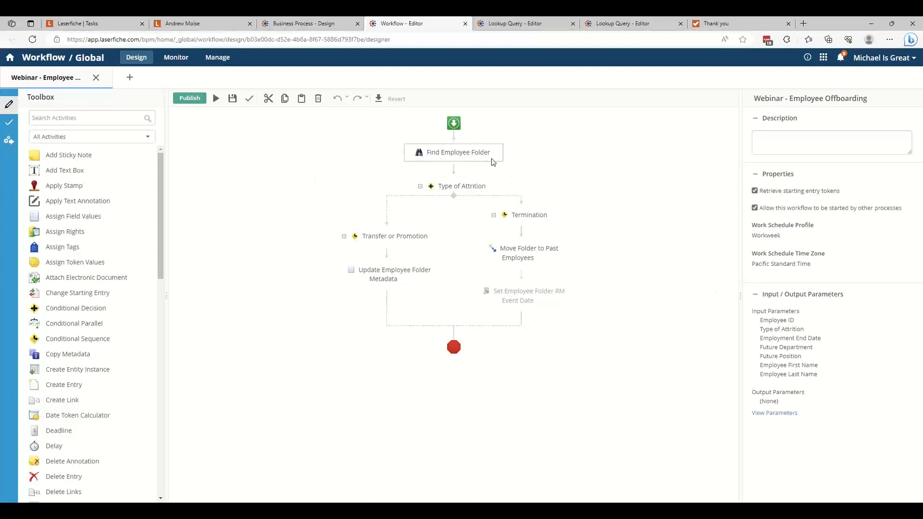
{"action": "left_click", "coordinate": [493, 192]}
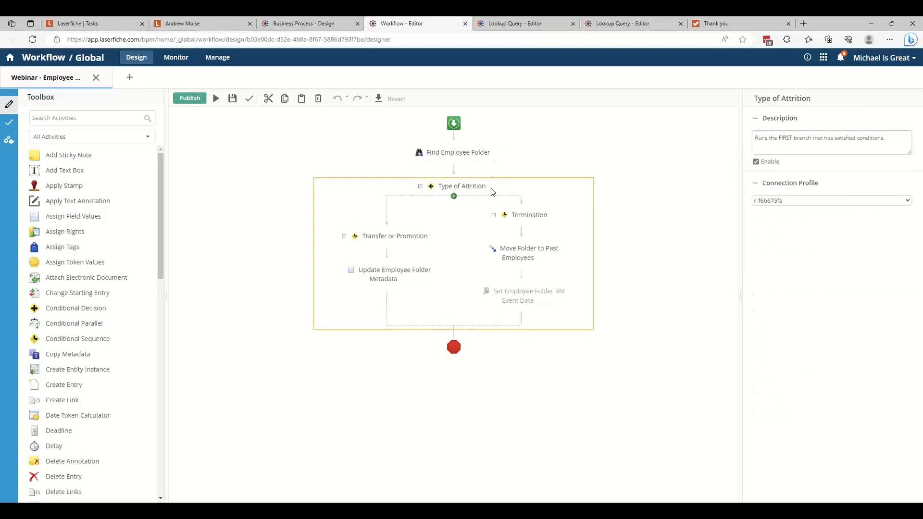
{"action": "left_click", "coordinate": [418, 247]}
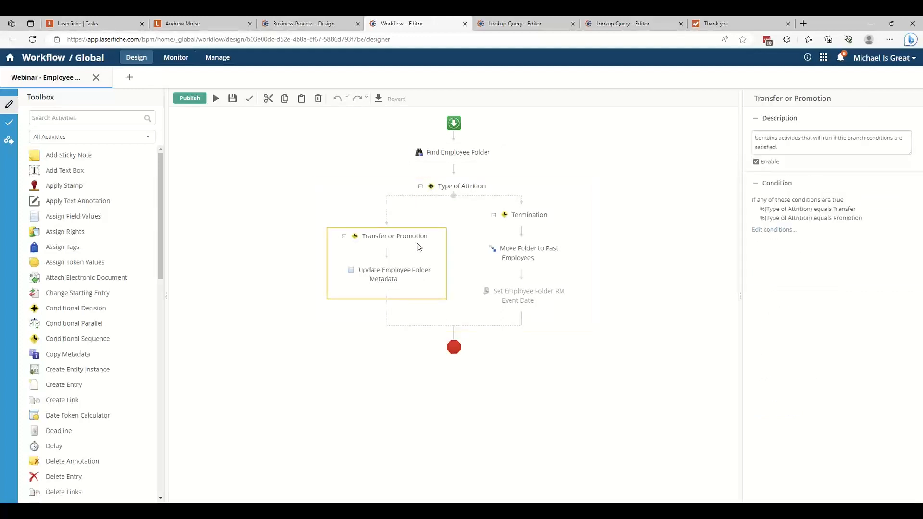
Examine the Update Employee Folder Metadata field assignments and the activities in the Termination branch.
{"action": "left_click", "coordinate": [395, 278]}
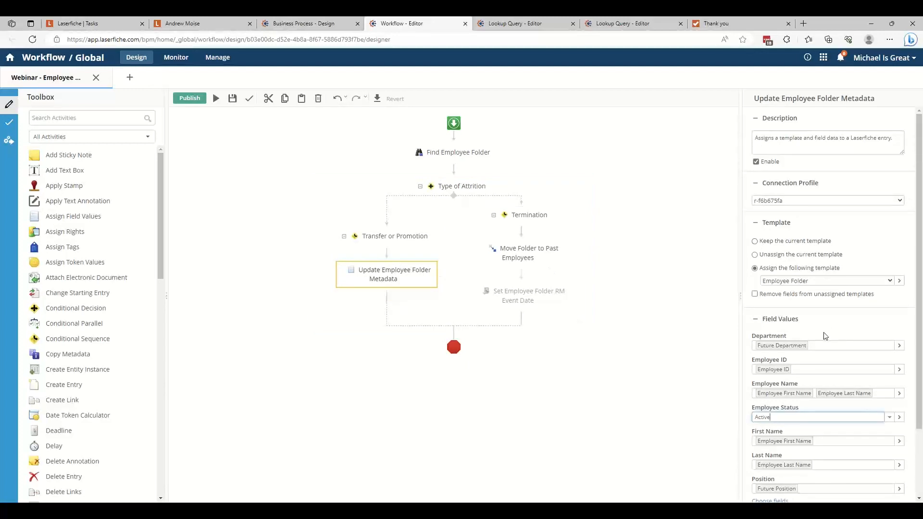
{"action": "scroll", "coordinate": [824, 333], "scroll_direction": "down", "scroll_amount": 2}
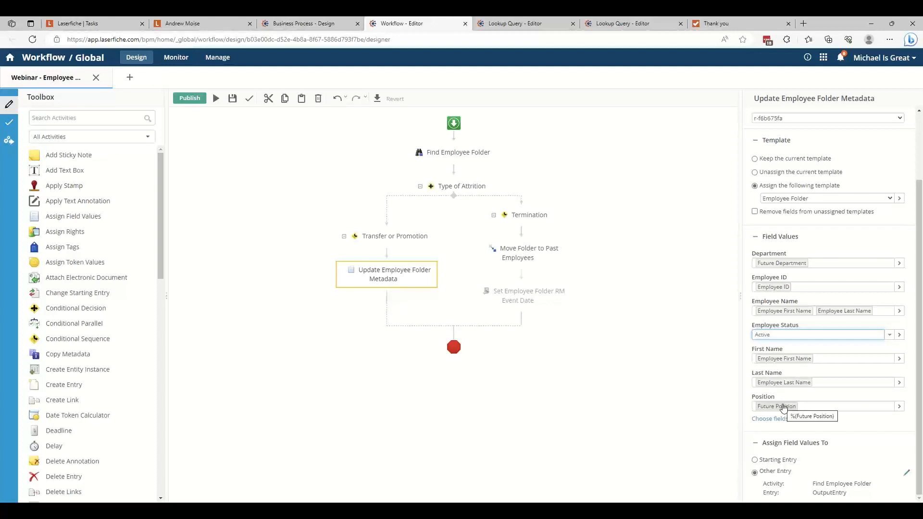
{"action": "left_click", "coordinate": [699, 339]}
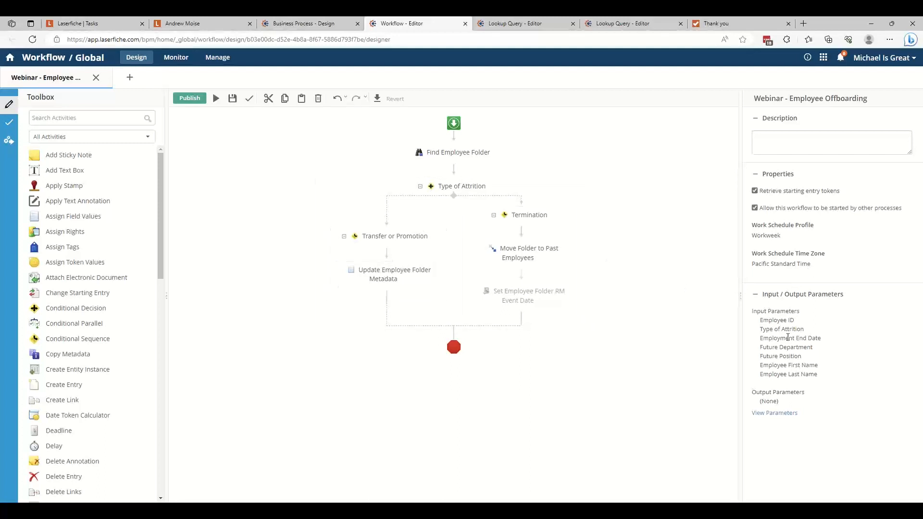
{"action": "left_click", "coordinate": [536, 221]}
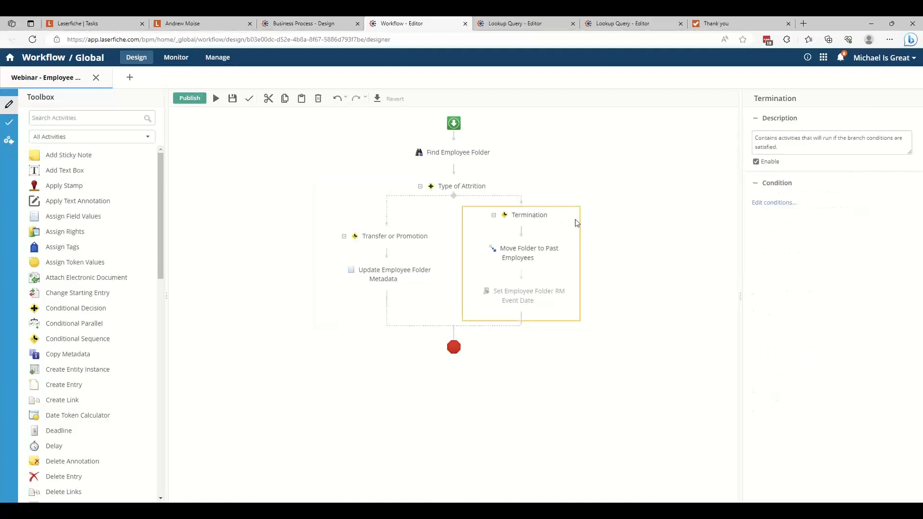
{"action": "left_click", "coordinate": [520, 259]}
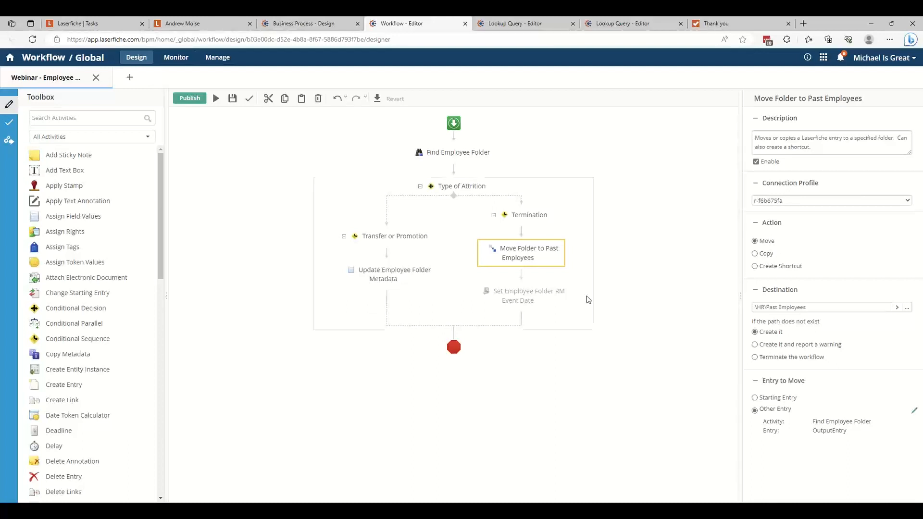
{"action": "right_click", "coordinate": [542, 292]}
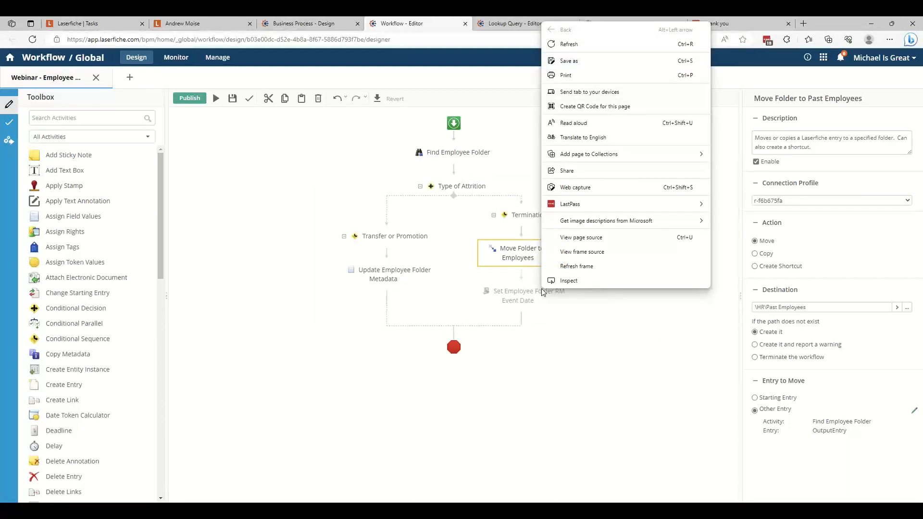
{"action": "left_click", "coordinate": [524, 302]}
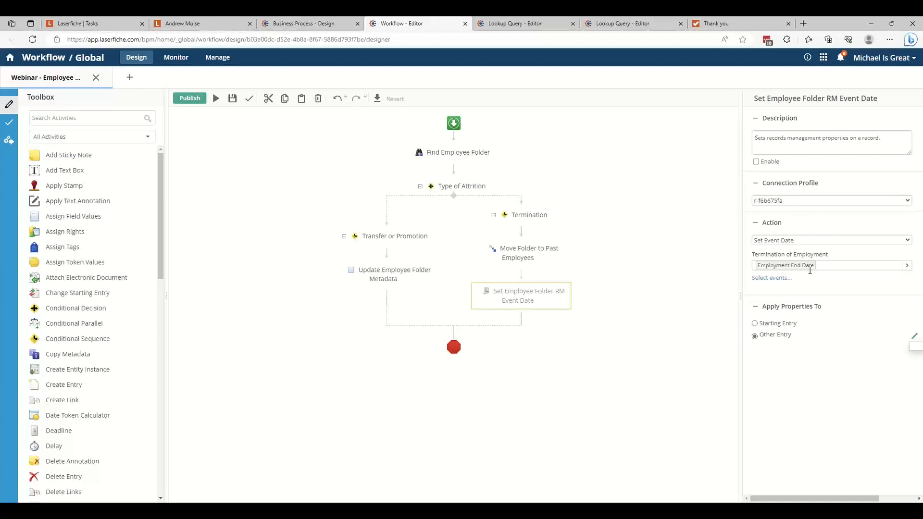
Examine the workflow's setting for being started by other processes and its list of input parameters.
{"action": "left_click", "coordinate": [672, 126]}
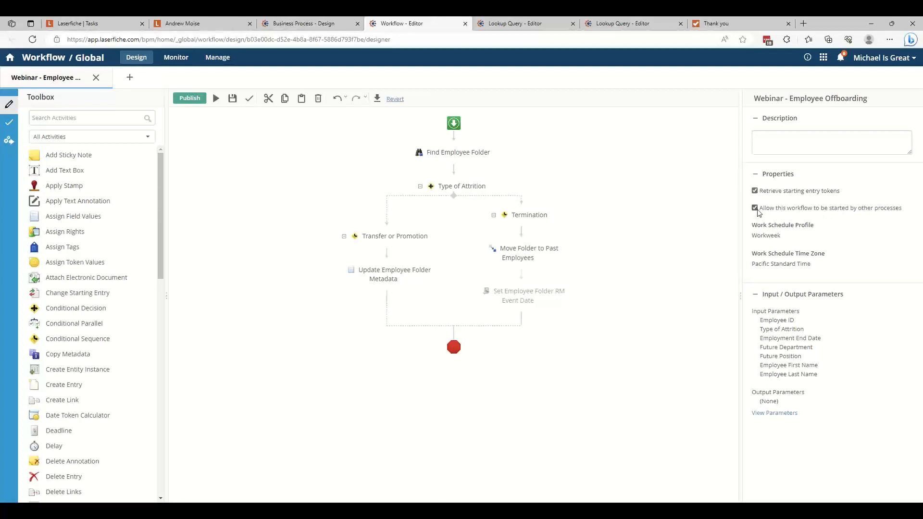
{"action": "left_click", "coordinate": [302, 23]}
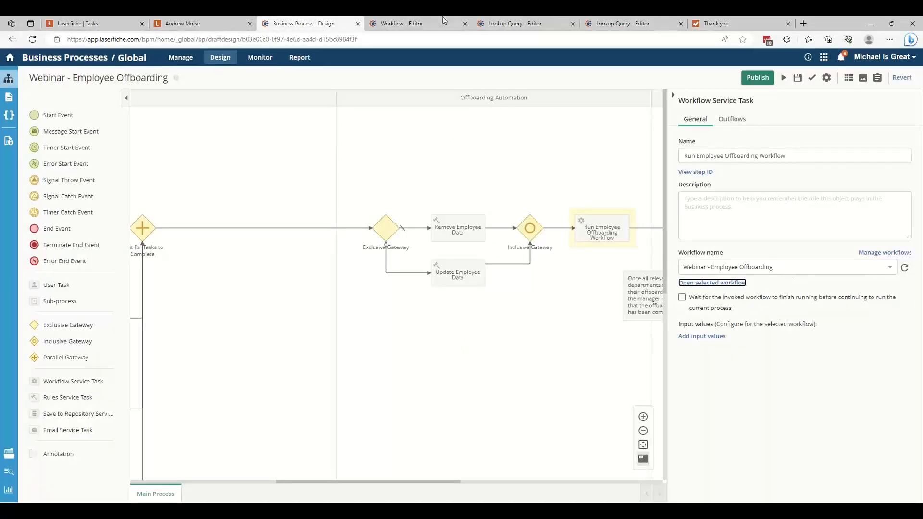
{"action": "left_click", "coordinate": [432, 22]}
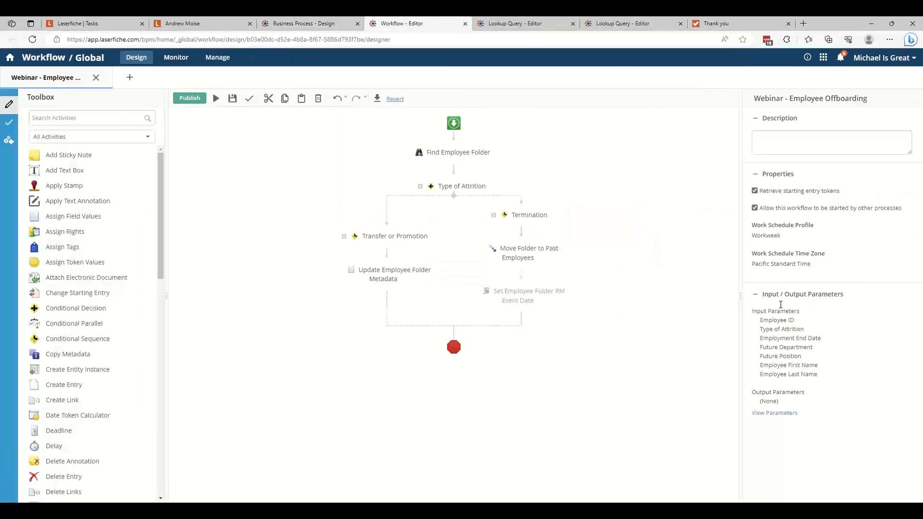
{"action": "left_click", "coordinate": [781, 414]}
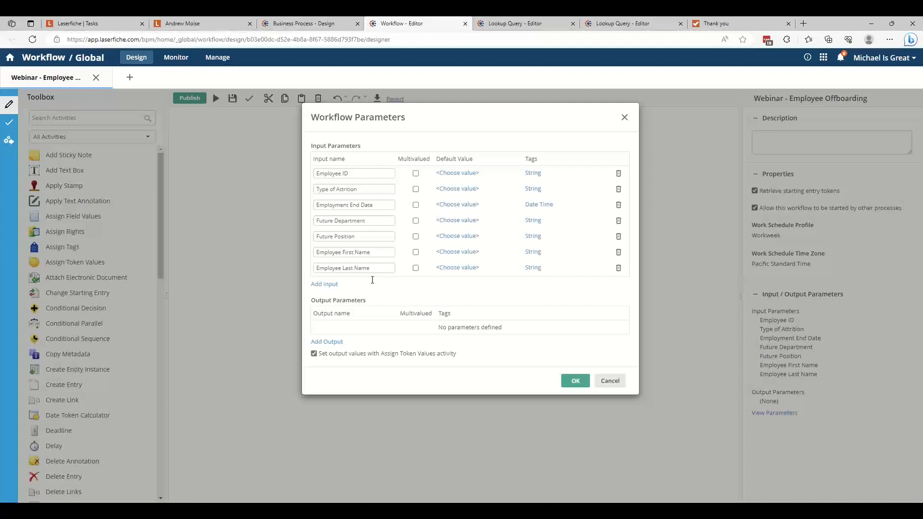
Back in the business process, add all of the workflow's parameters as input values of the workflow service task.
{"action": "left_click", "coordinate": [318, 23]}
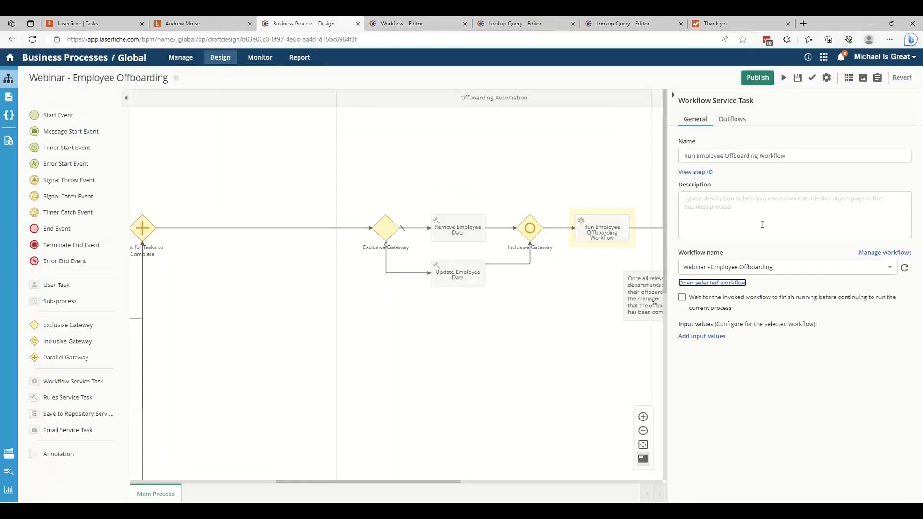
{"action": "left_click", "coordinate": [714, 338]}
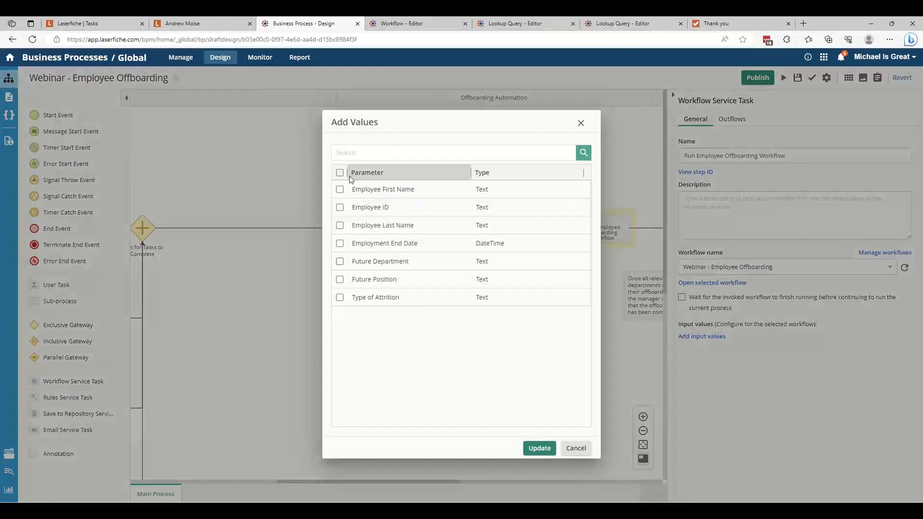
{"action": "left_click", "coordinate": [340, 173]}
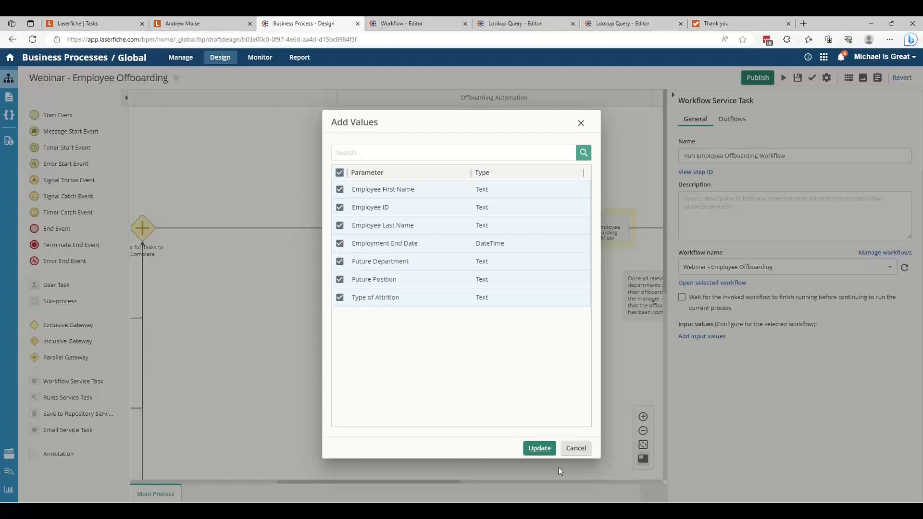
{"action": "left_click", "coordinate": [533, 448]}
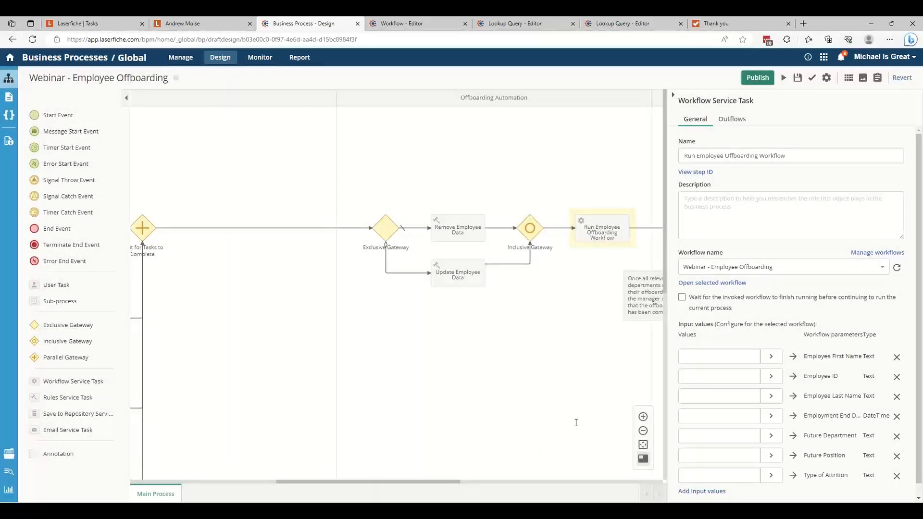
Map the Employee First Name workflow parameter to the Employee_First_Name field variable.
{"action": "left_click", "coordinate": [770, 358]}
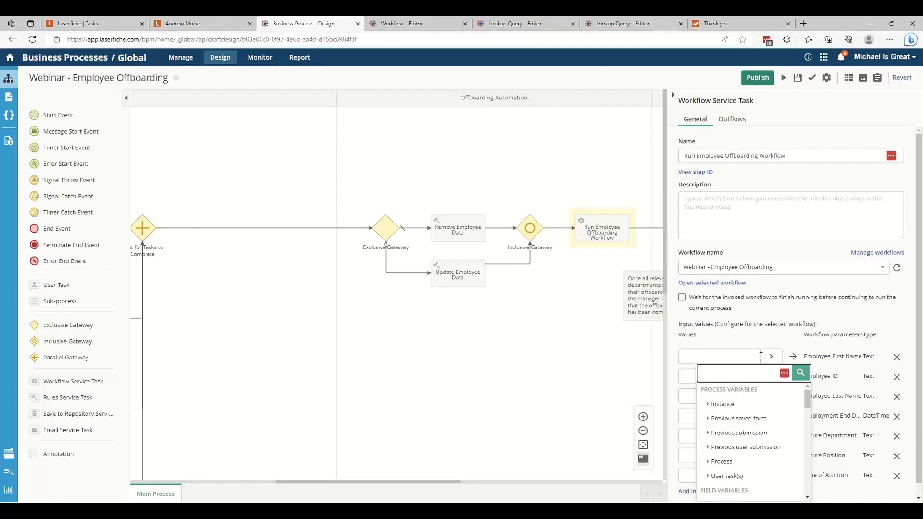
{"action": "type", "text": "first name"}
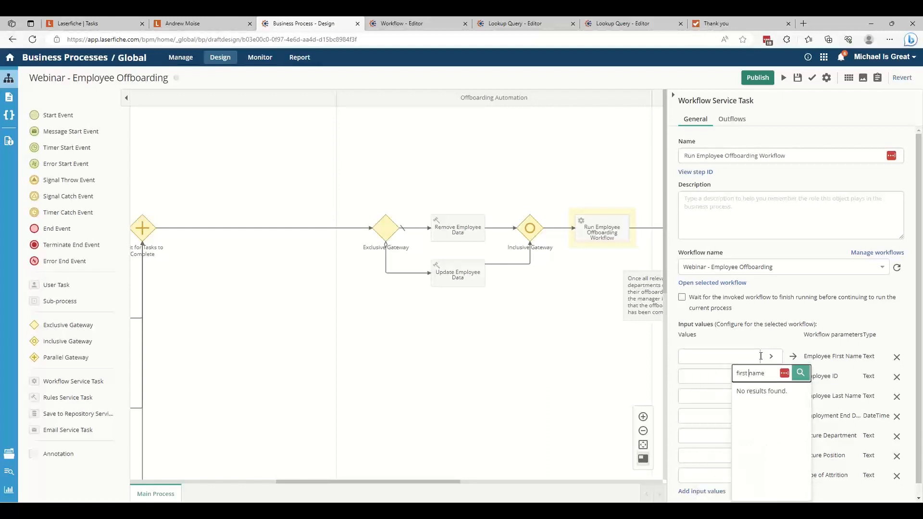
{"action": "key", "text": "BackSpace"}
{"action": "type", "text": "_"}
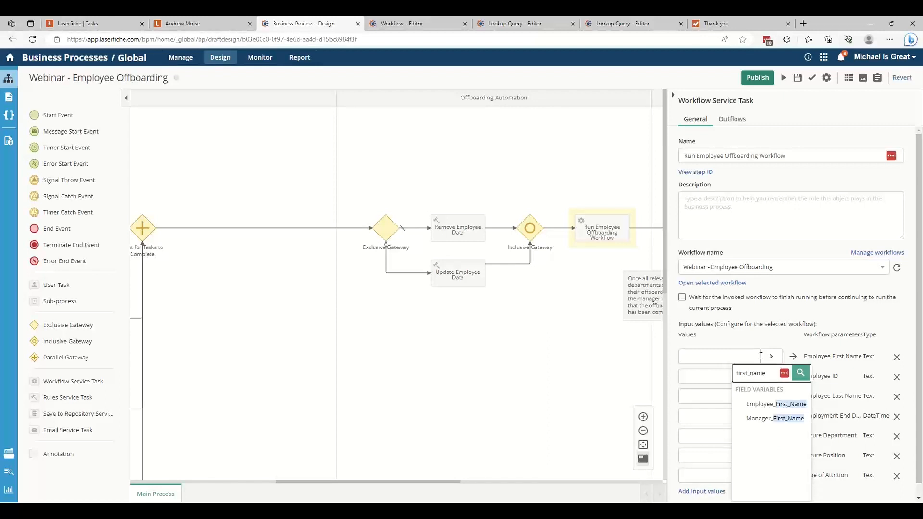
{"action": "left_click", "coordinate": [777, 403]}
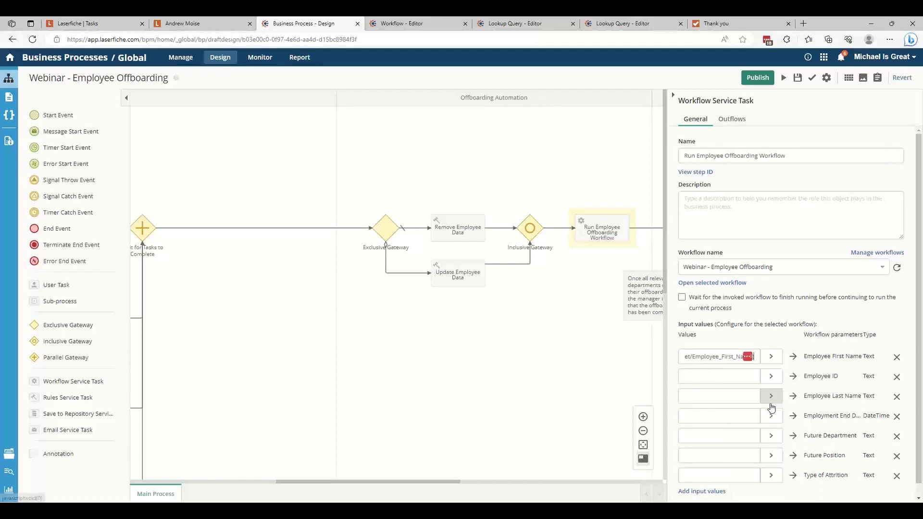
Map the Employee ID workflow parameter to the Employee_ID field variable.
{"action": "left_click", "coordinate": [727, 378]}
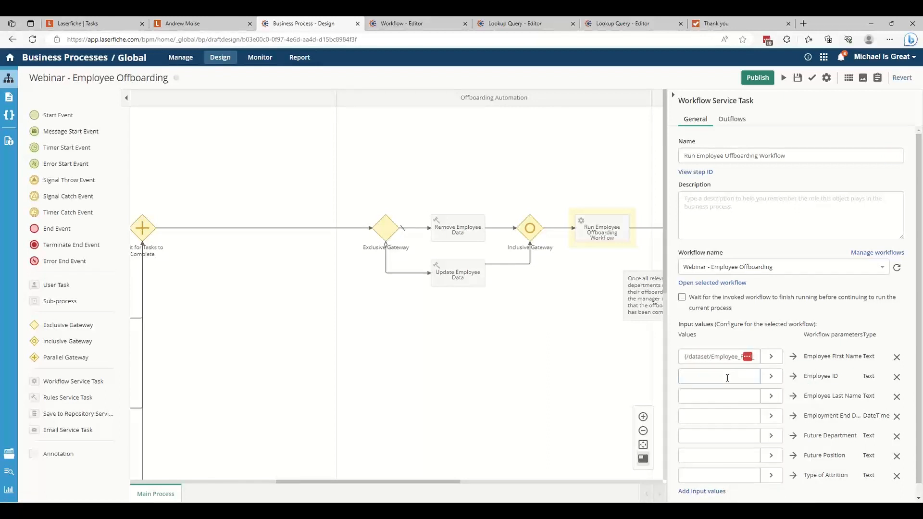
{"action": "left_click", "coordinate": [772, 378]}
{"action": "type", "text": "Employe"}
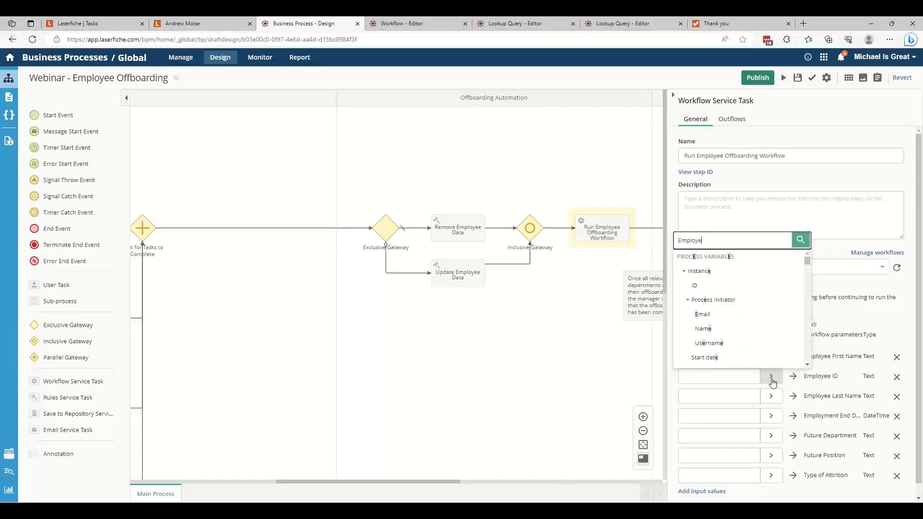
{"action": "type", "text": "e_ID"}
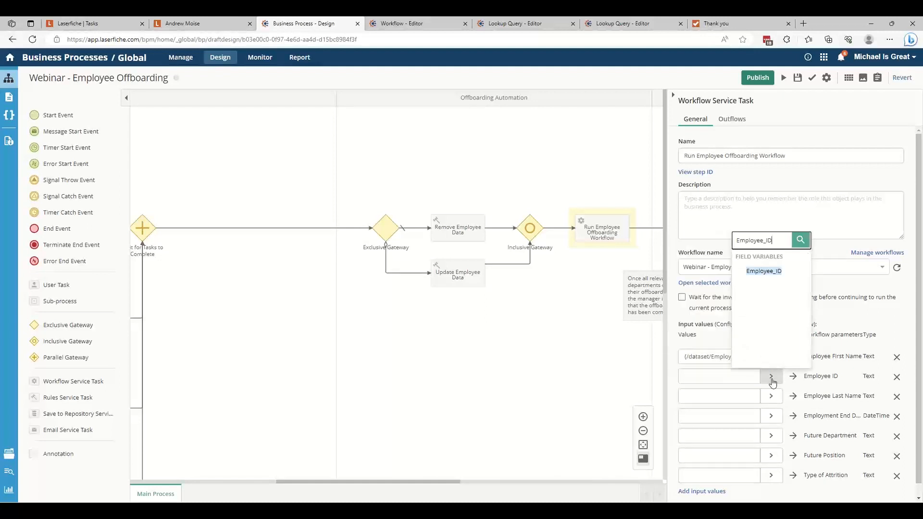
{"action": "left_click", "coordinate": [766, 270]}
Map Employee Last Name to the Employee_Last_Name variable and Employment End Date to Employee_End_Date.
{"action": "left_click", "coordinate": [772, 397]}
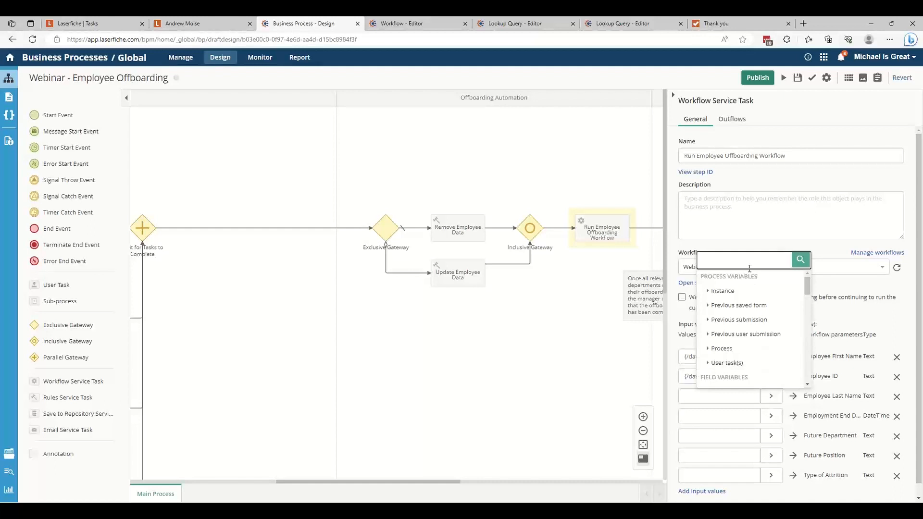
{"action": "type", "text": "Last"}
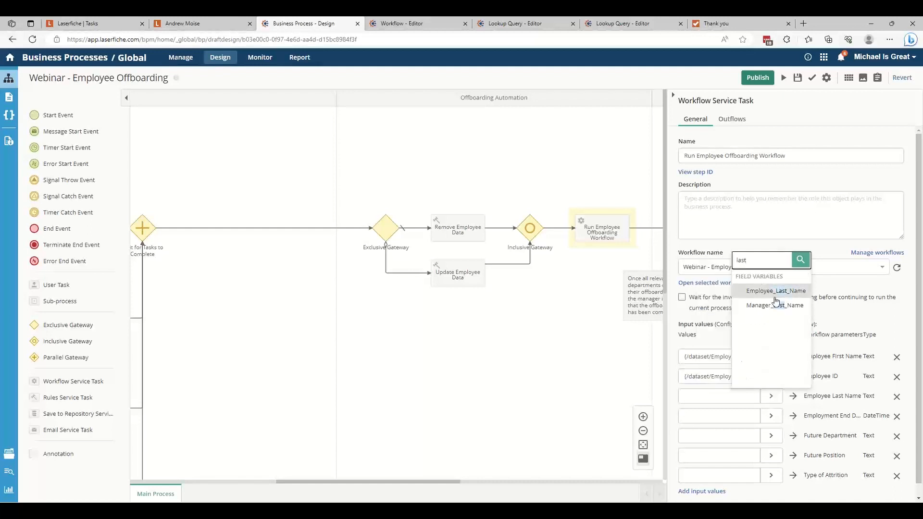
{"action": "left_click", "coordinate": [775, 293]}
{"action": "left_click", "coordinate": [771, 416]}
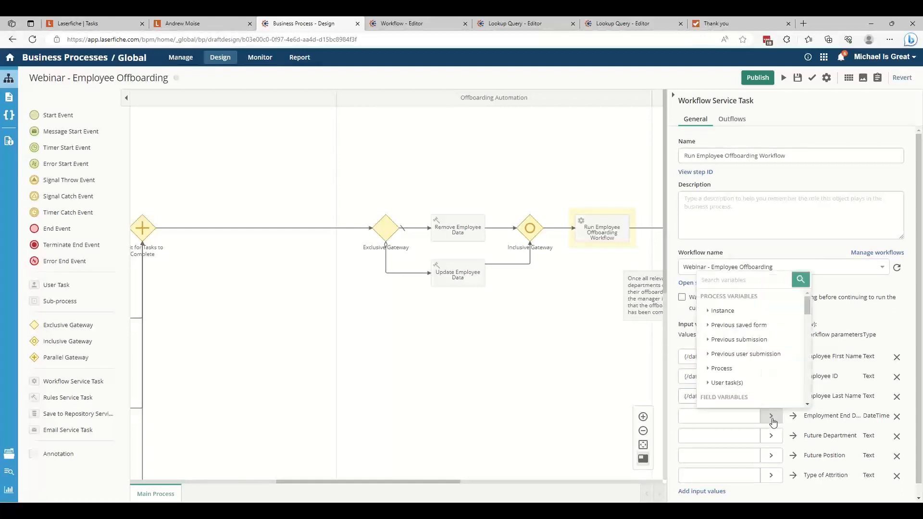
{"action": "type", "text": "end"}
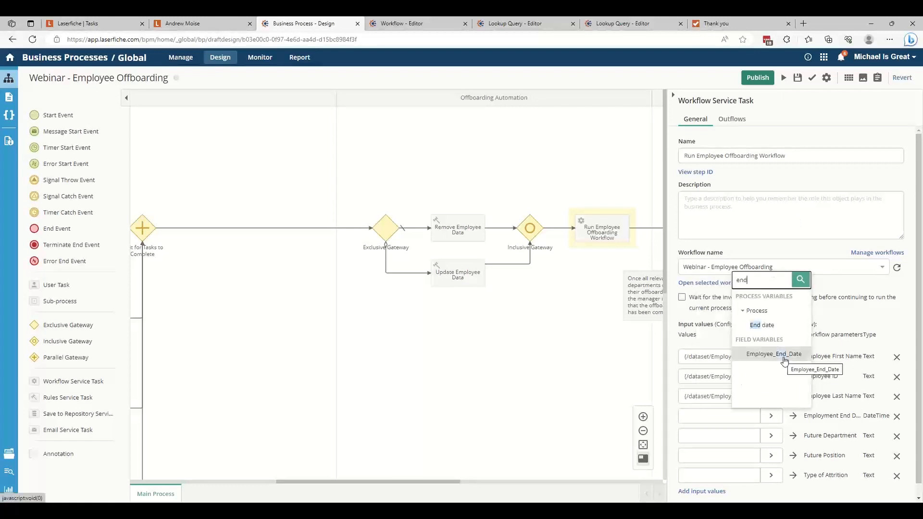
{"action": "left_click", "coordinate": [784, 359]}
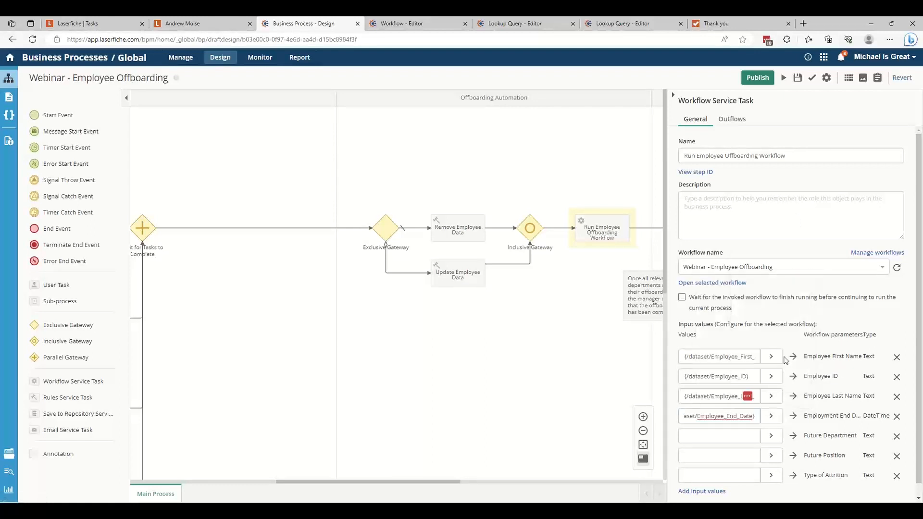
Map Future Department to the Future_Department variable and Future Position to Future_Position.
{"action": "left_click", "coordinate": [776, 437]}
{"action": "type", "text": "depart"}
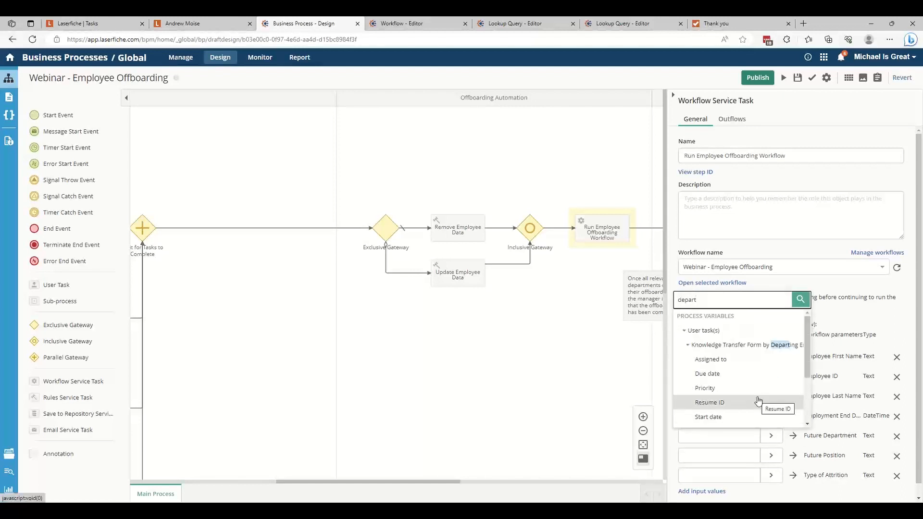
{"action": "type", "text": "ment"}
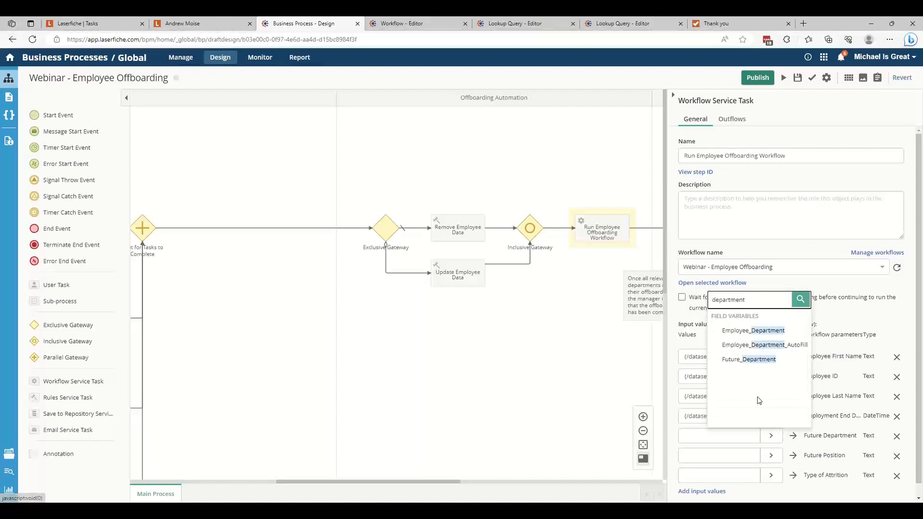
{"action": "left_click", "coordinate": [750, 360]}
{"action": "left_click", "coordinate": [771, 456]}
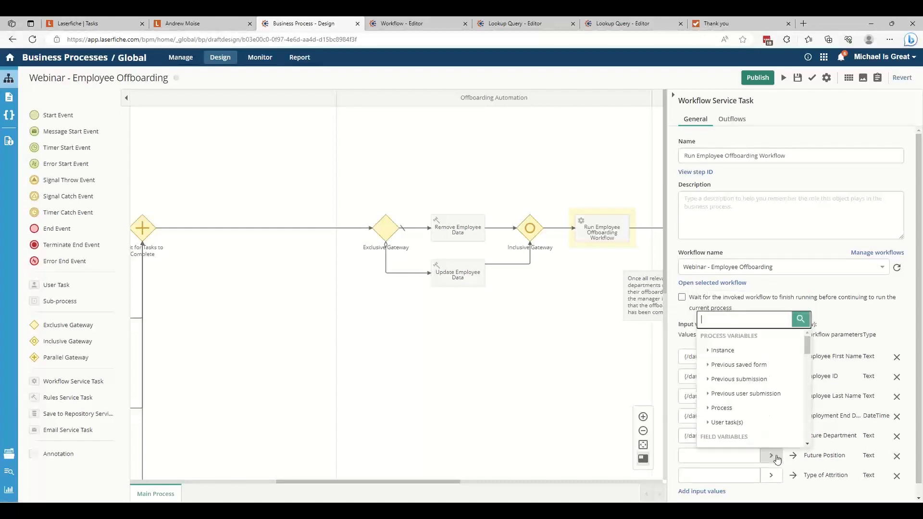
{"action": "type", "text": "position"}
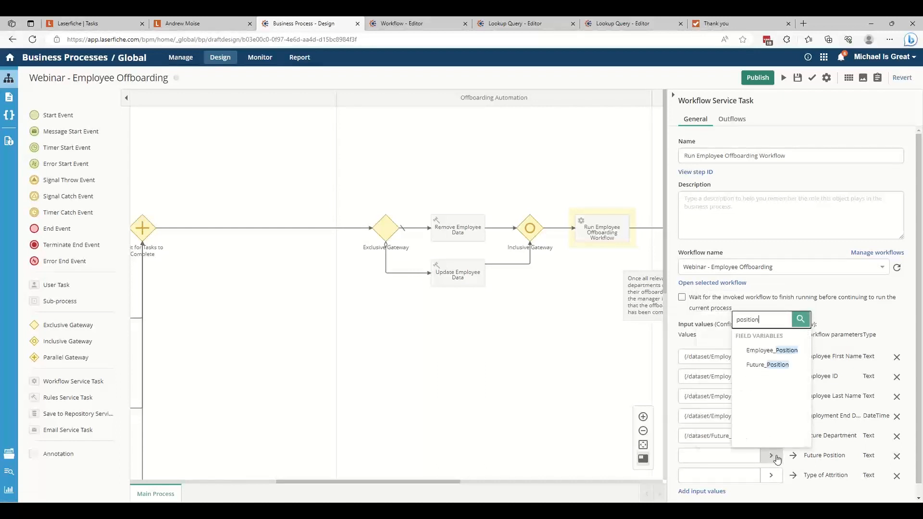
{"action": "left_click", "coordinate": [767, 365]}
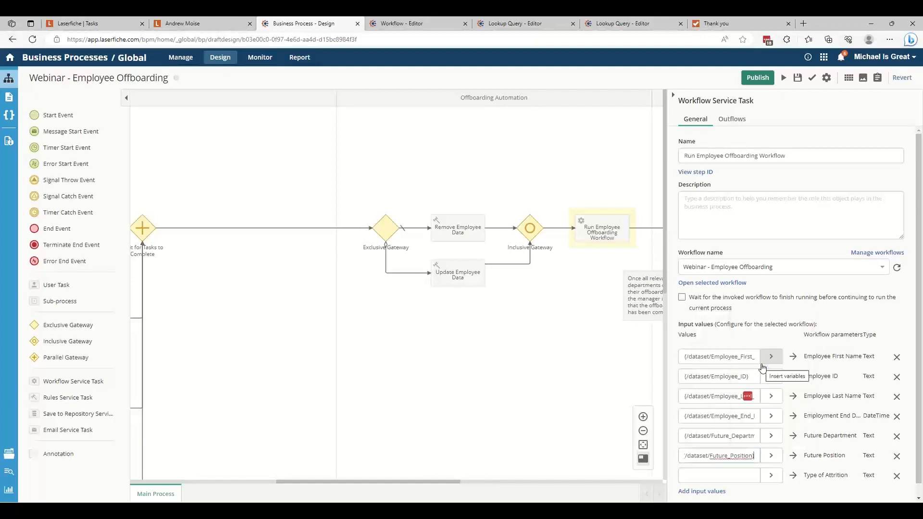
Map the Type of Attrition parameter to the Type_of_Attrition variable and save the business process.
{"action": "left_click", "coordinate": [775, 478]}
{"action": "type", "text": "attri"}
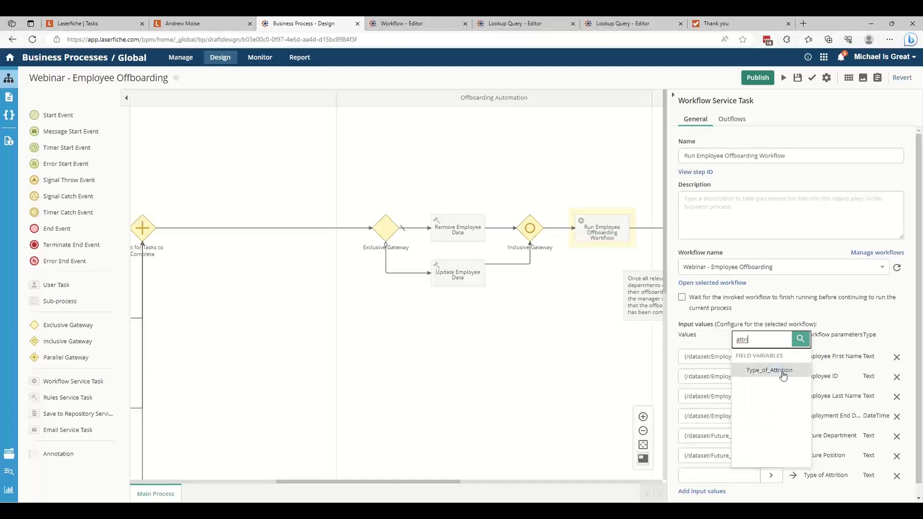
{"action": "left_click", "coordinate": [781, 372]}
{"action": "scroll", "coordinate": [810, 436], "scroll_direction": "down", "scroll_amount": 1}
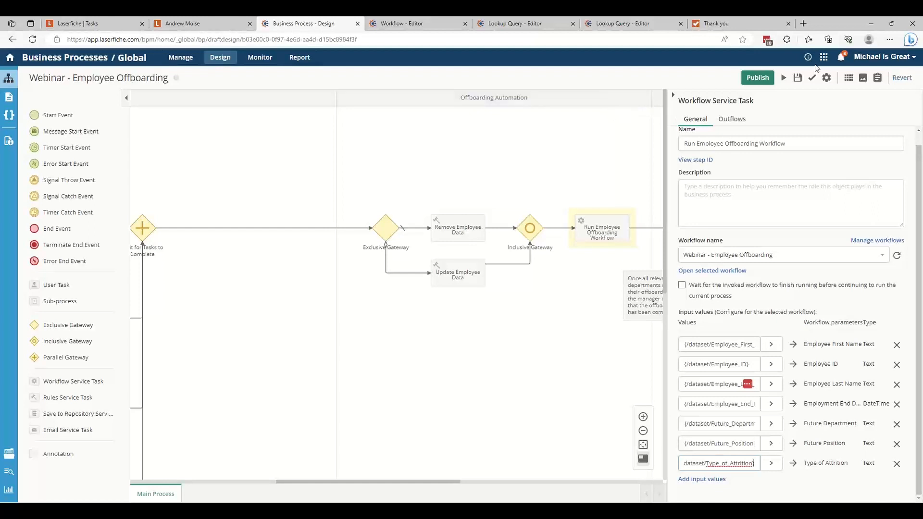
{"action": "left_click", "coordinate": [798, 78]}
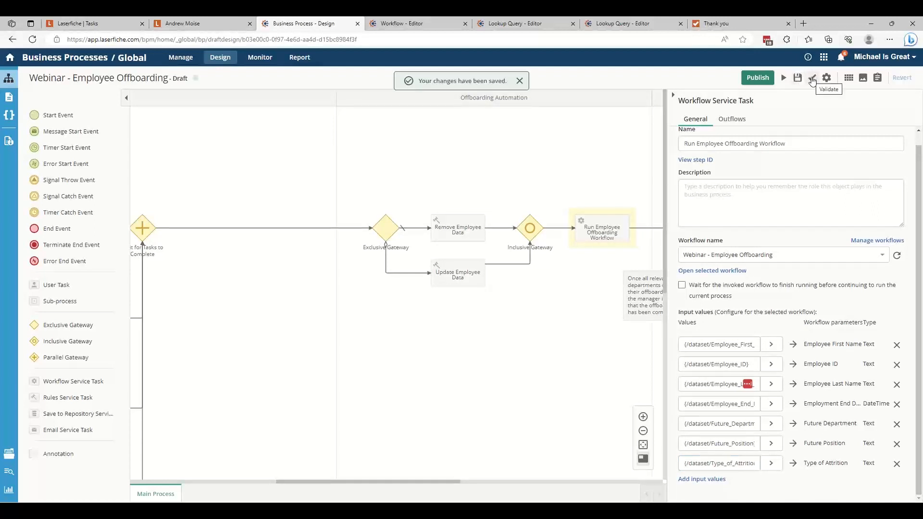
Validate and publish the Webinar - Employee Offboarding process, and start a test instance of it.
{"action": "left_click", "coordinate": [812, 79]}
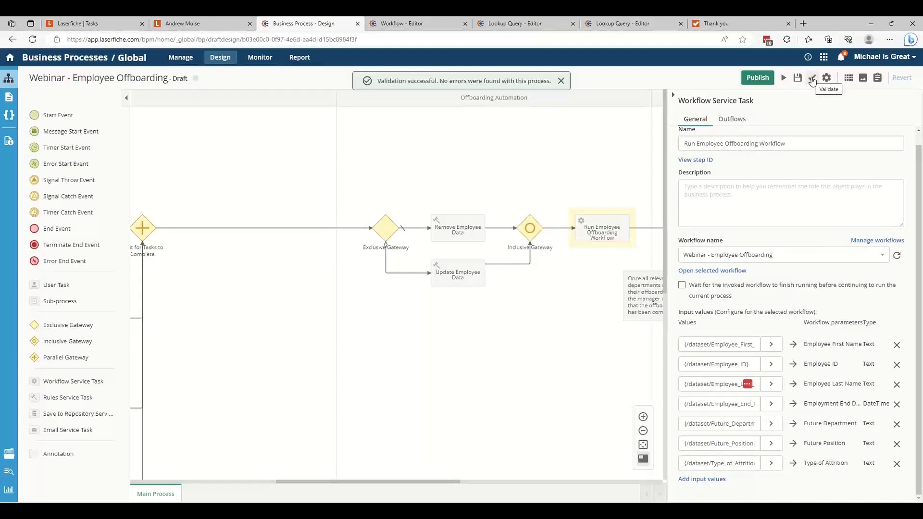
{"action": "left_click", "coordinate": [751, 82]}
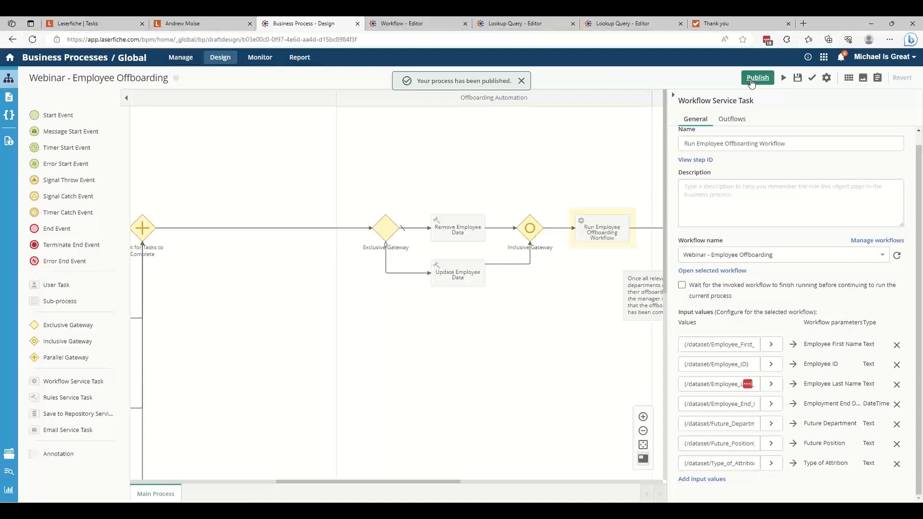
{"action": "left_click", "coordinate": [784, 78]}
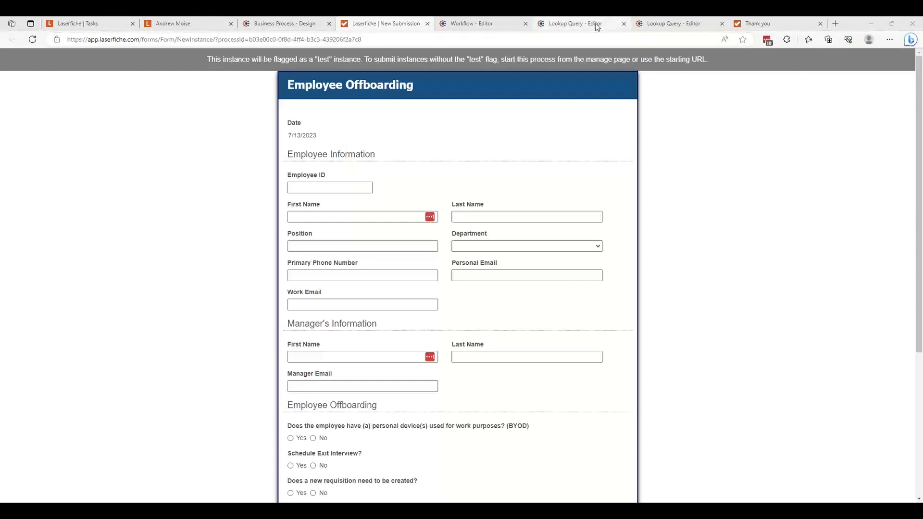
Enter the departing employee's ID in the Employee Offboarding form to look up the employee and manager information.
{"action": "left_click", "coordinate": [342, 192]}
{"action": "type", "text": "e58505"}
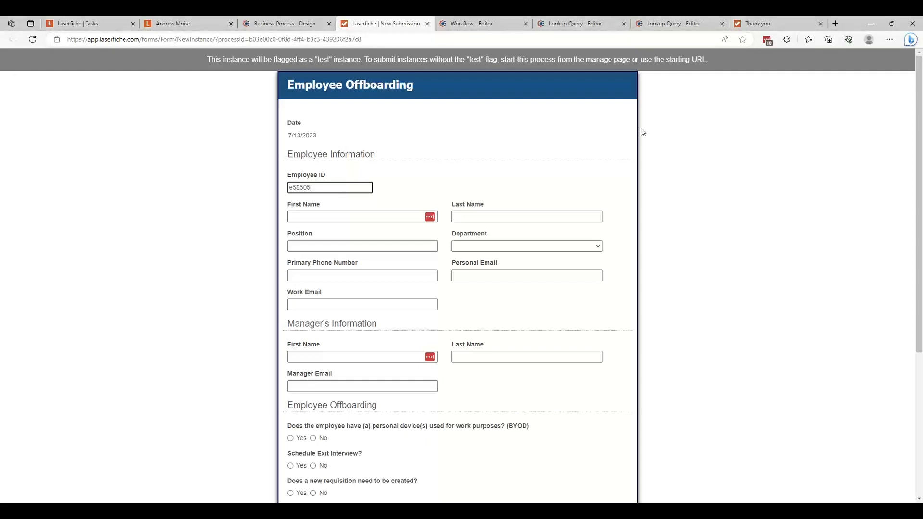
{"action": "key", "text": "Tab"}
{"action": "left_click", "coordinate": [708, 209]}
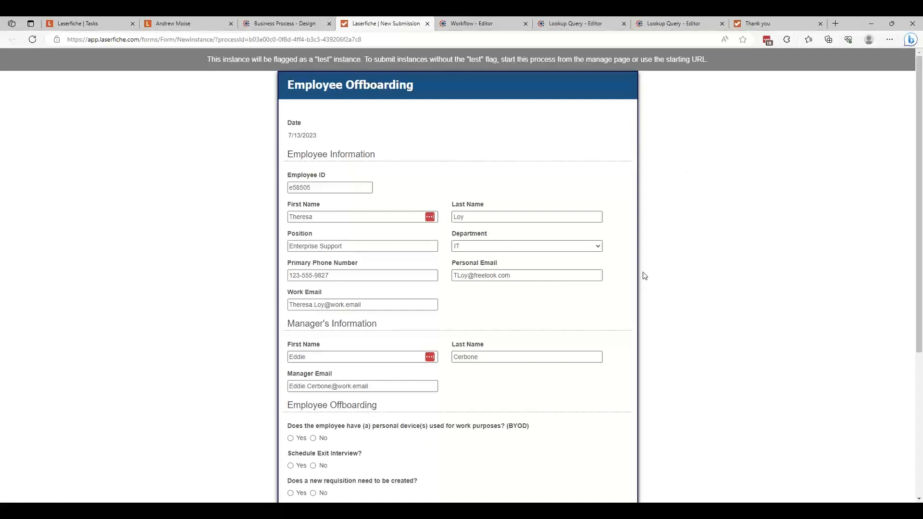
Answer No for personal devices, Yes for exit interview and No for new requisition, with Retirement as the type of attrition.
{"action": "scroll", "coordinate": [644, 276], "scroll_direction": "down", "scroll_amount": 1}
{"action": "scroll", "coordinate": [644, 276], "scroll_direction": "down", "scroll_amount": 4}
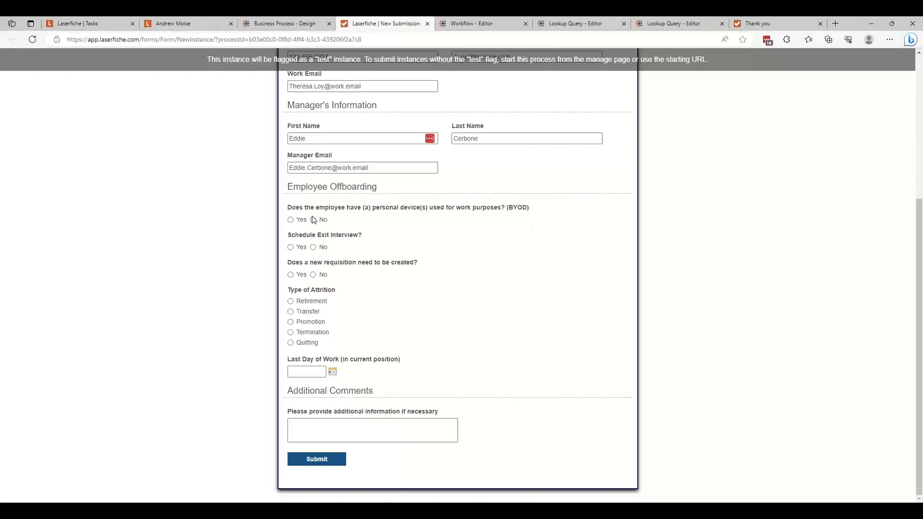
{"action": "left_click", "coordinate": [312, 220]}
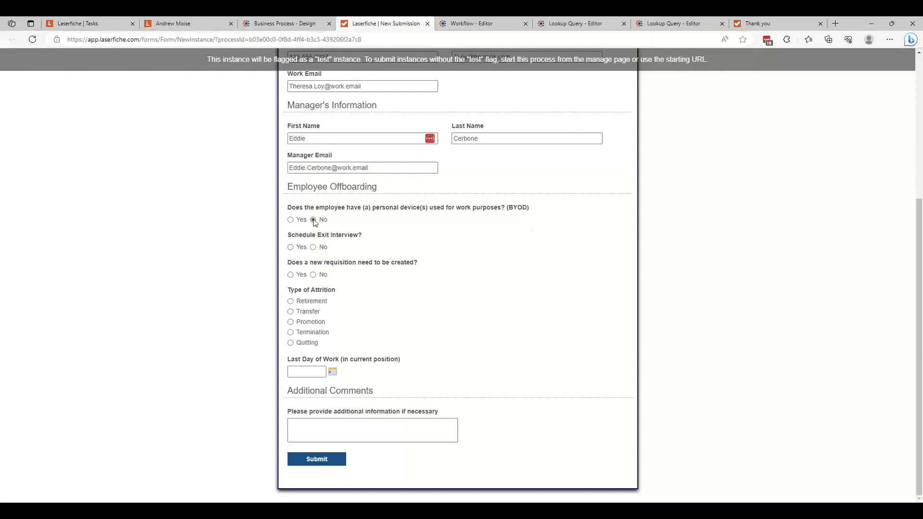
{"action": "left_click", "coordinate": [313, 247]}
Set the last day of work in the current position to 8/31/2023.
{"action": "left_click", "coordinate": [315, 373]}
{"action": "left_click", "coordinate": [398, 388]}
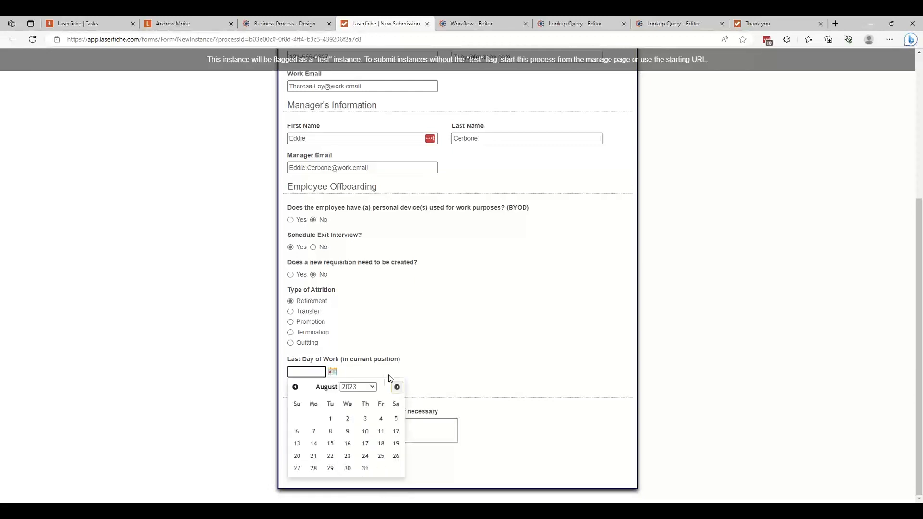
{"action": "left_click", "coordinate": [365, 469]}
Add a comment saying the employee will be missed and submit the offboarding form.
{"action": "left_click", "coordinate": [363, 426]}
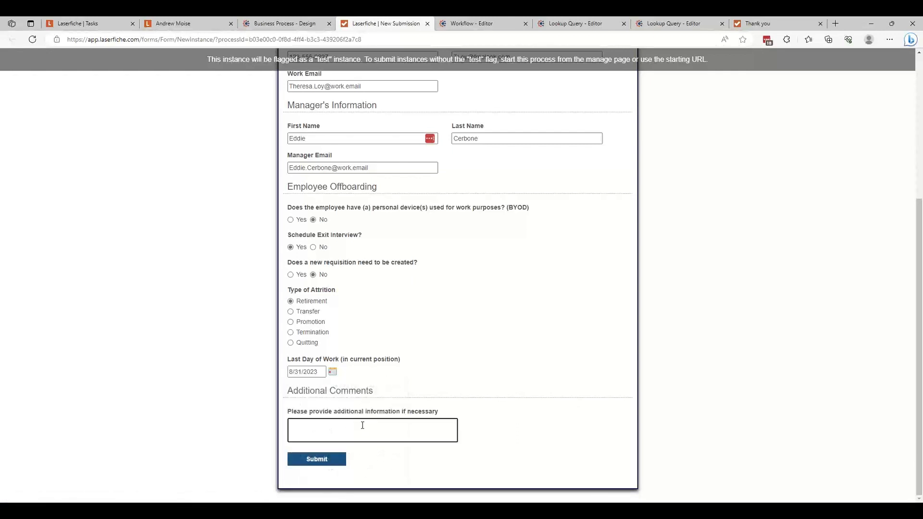
{"action": "type", "text": "Theresa will be missed."}
{"action": "left_click", "coordinate": [335, 461]}
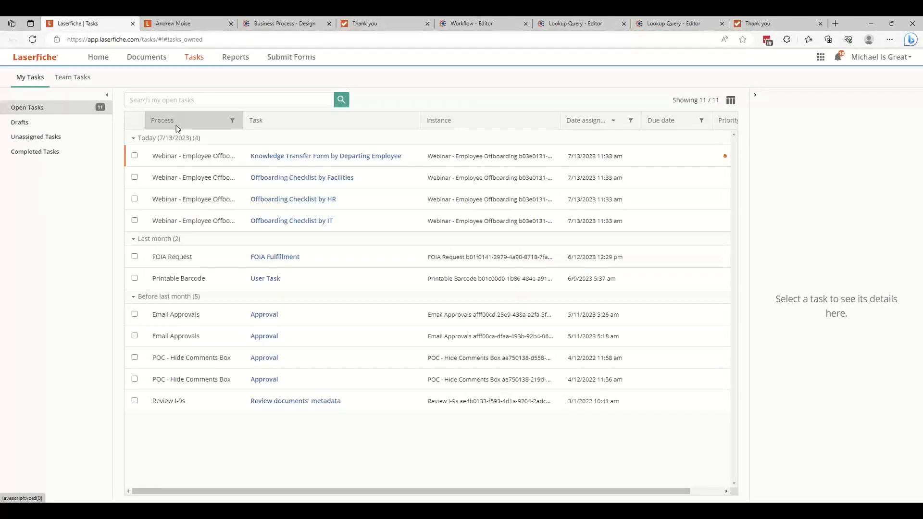
Open the Offboarding Checklist by Facilities task and submit it with the checklist left blank.
{"action": "left_click", "coordinate": [330, 179]}
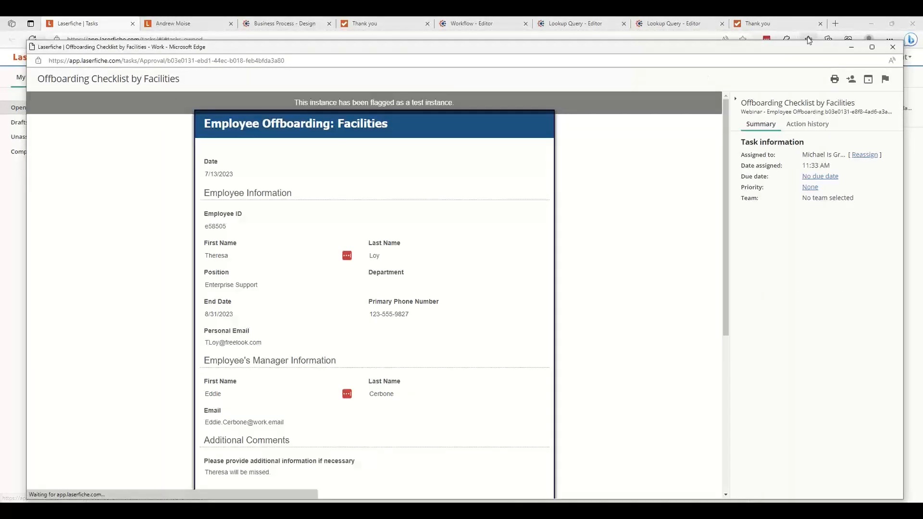
{"action": "scroll", "coordinate": [481, 330], "scroll_direction": "down", "scroll_amount": 5}
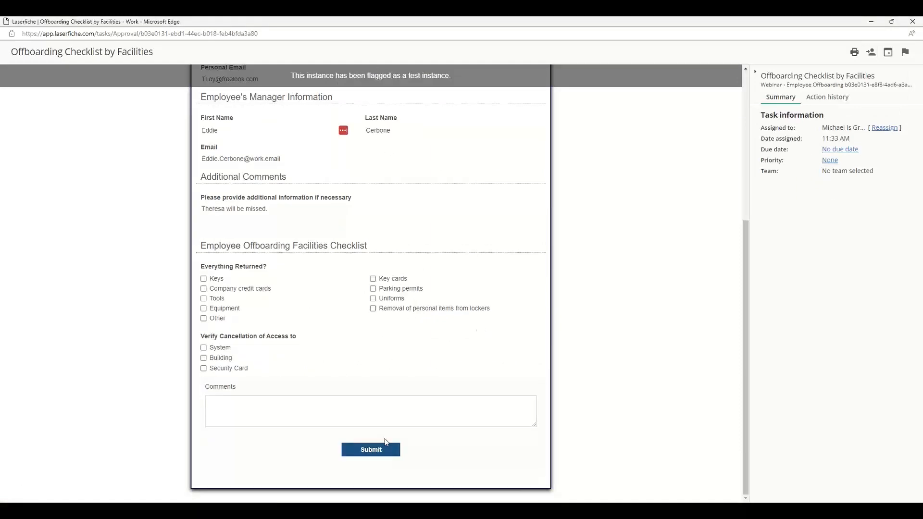
{"action": "left_click", "coordinate": [379, 455]}
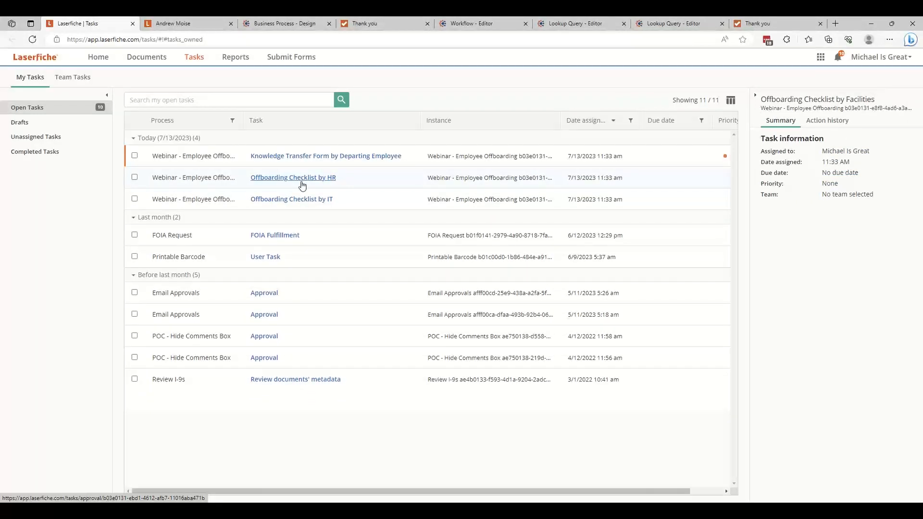
Open the Offboarding Checklist by HR task and submit it without filling in dates or checklist items.
{"action": "left_click", "coordinate": [302, 179]}
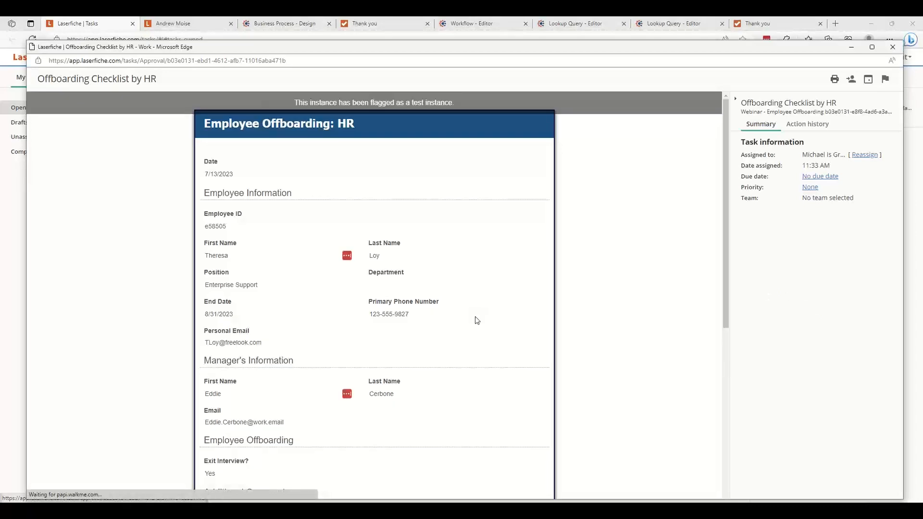
{"action": "scroll", "coordinate": [474, 320], "scroll_direction": "down", "scroll_amount": 5}
{"action": "scroll", "coordinate": [439, 387], "scroll_direction": "down", "scroll_amount": 4}
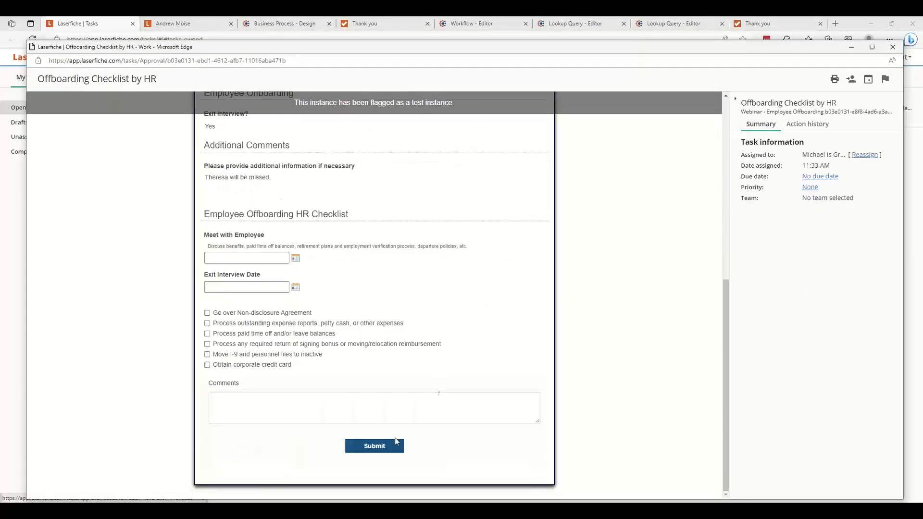
{"action": "left_click", "coordinate": [396, 444]}
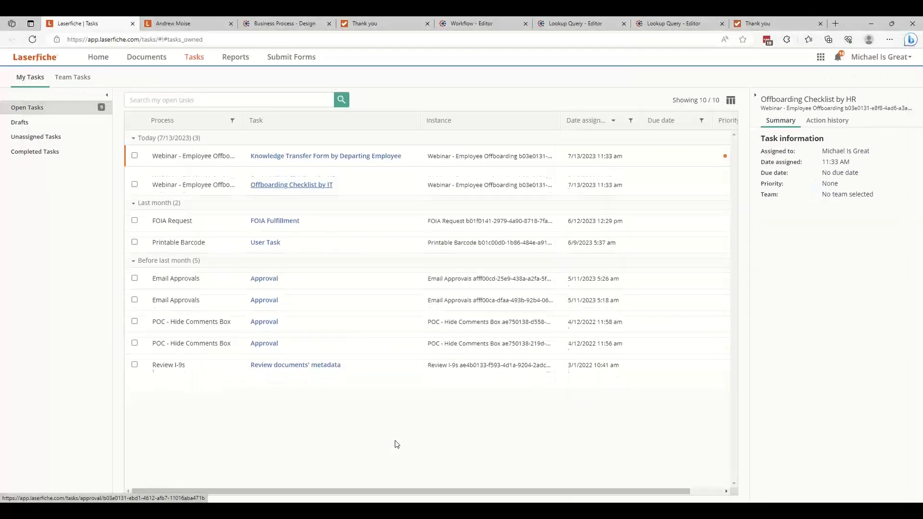
Open the Offboarding Checklist by IT task and submit it with no items ticked.
{"action": "left_click", "coordinate": [329, 182]}
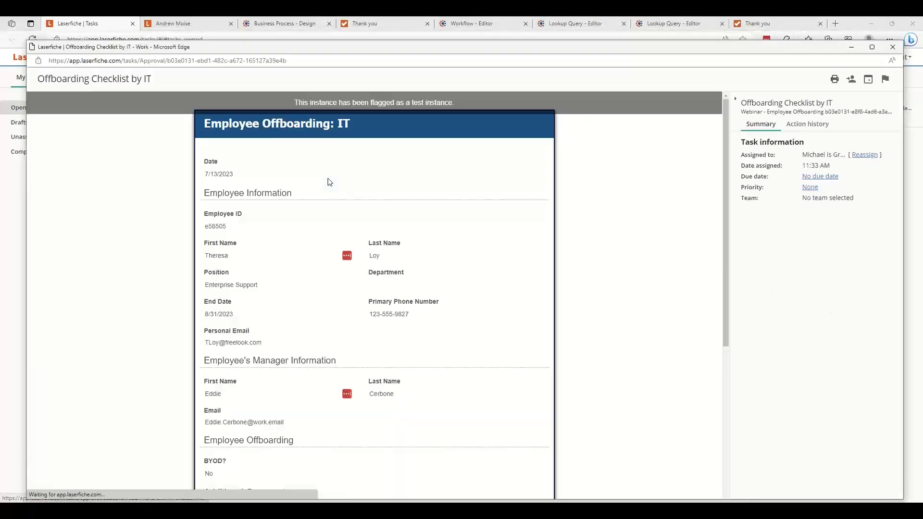
{"action": "scroll", "coordinate": [329, 182], "scroll_direction": "down", "scroll_amount": 5}
{"action": "scroll", "coordinate": [329, 182], "scroll_direction": "down", "scroll_amount": 2}
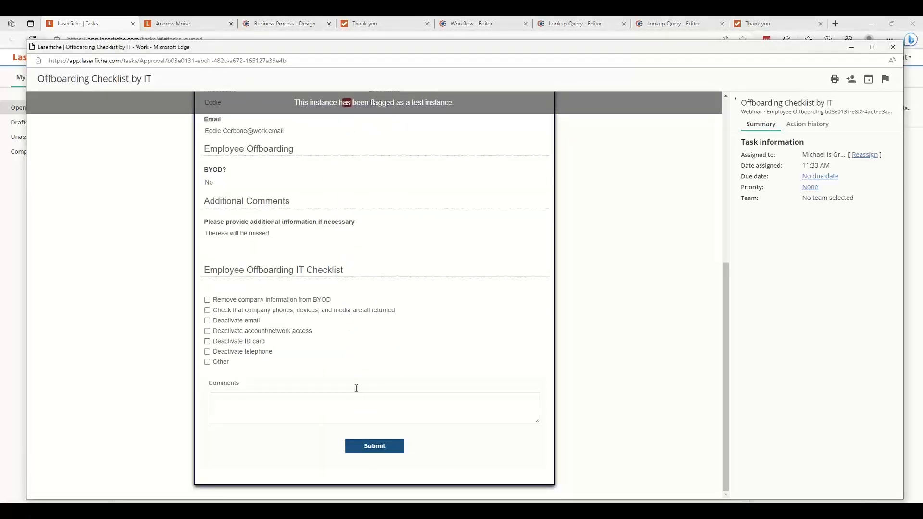
{"action": "left_click", "coordinate": [373, 445]}
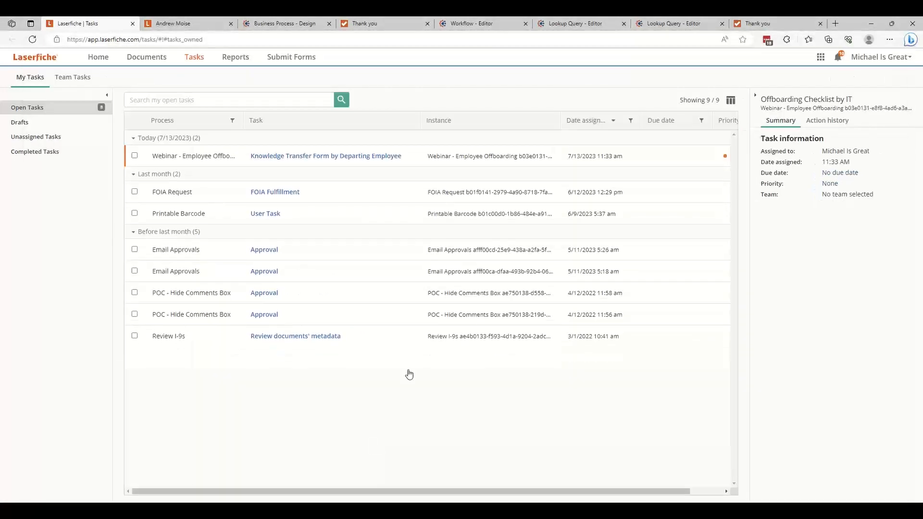
In the repository's Active Employees folder, open the departing employee's Position Management folder and its Retirement - 8/31/2023 subfolder.
{"action": "left_click", "coordinate": [189, 21]}
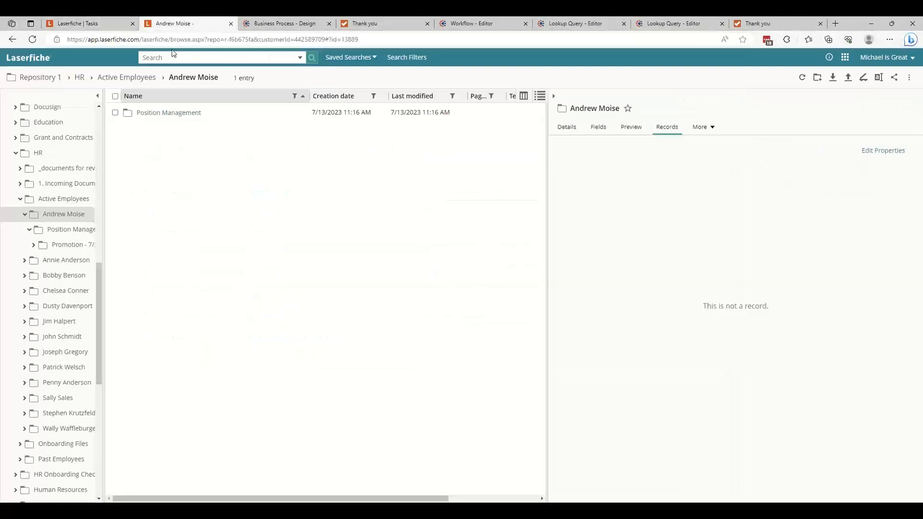
{"action": "left_click", "coordinate": [59, 204]}
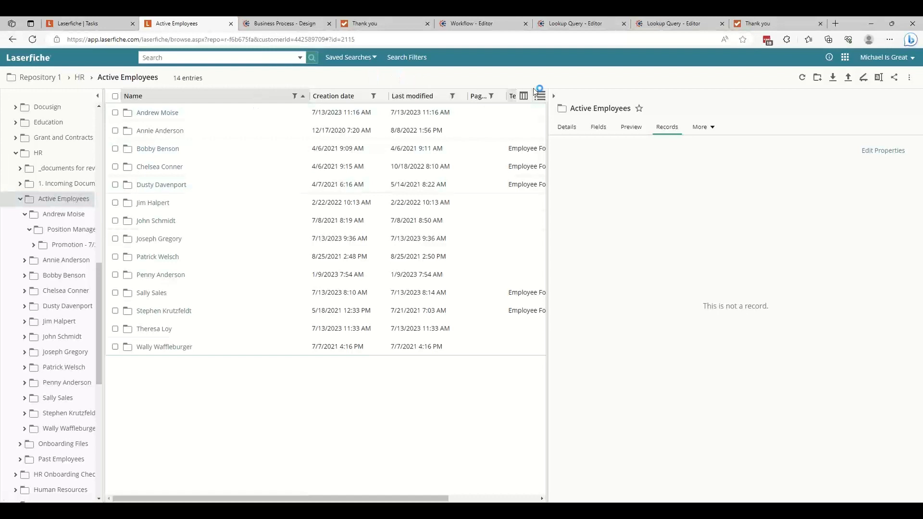
{"action": "left_click", "coordinate": [794, 78]}
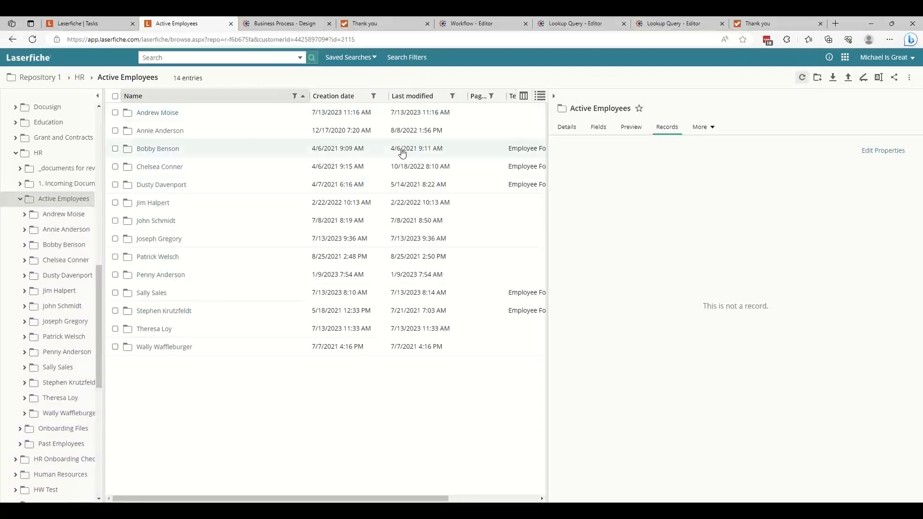
{"action": "left_click", "coordinate": [152, 329]}
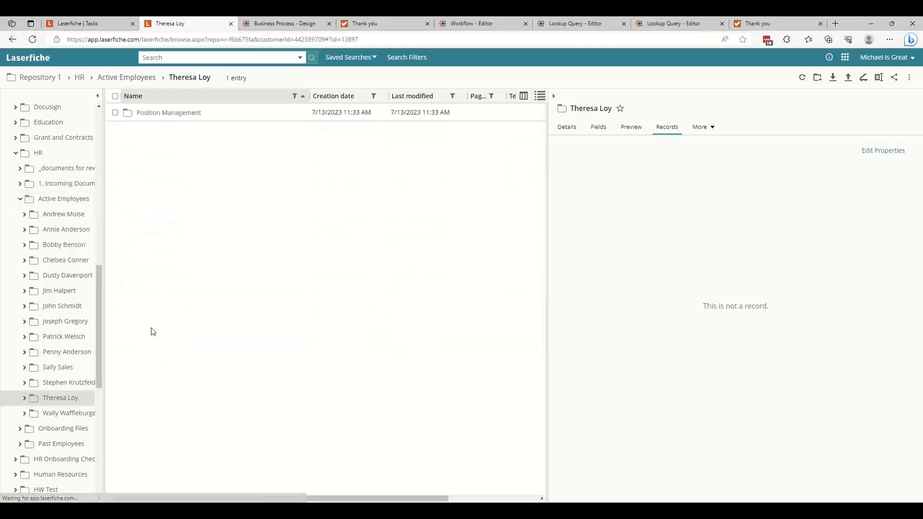
{"action": "left_click", "coordinate": [179, 113]}
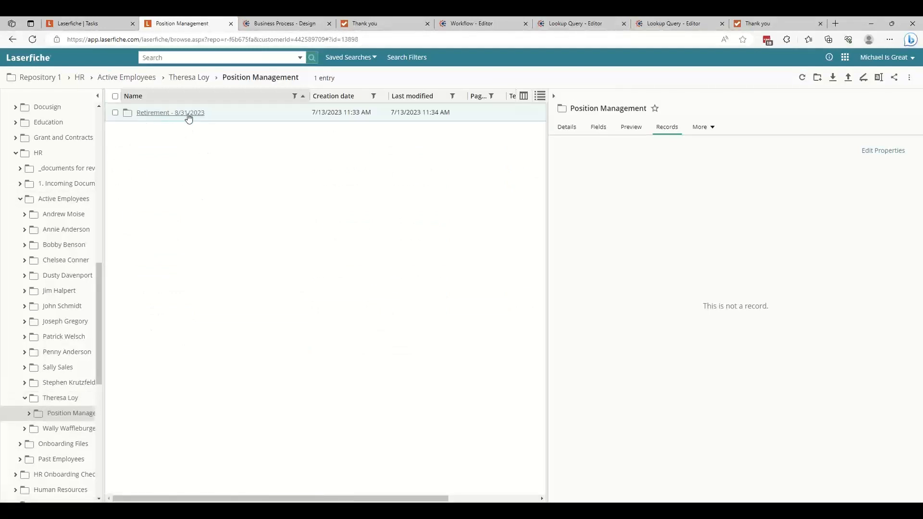
{"action": "left_click", "coordinate": [189, 116]}
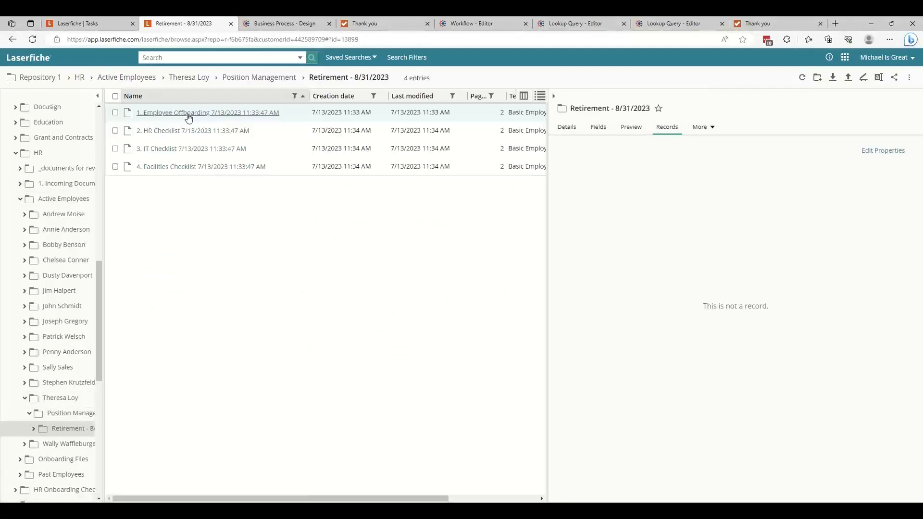
Review the preview and template fields of the saved Employee Offboarding document, plus the fields of the IT Checklist.
{"action": "left_click", "coordinate": [353, 117]}
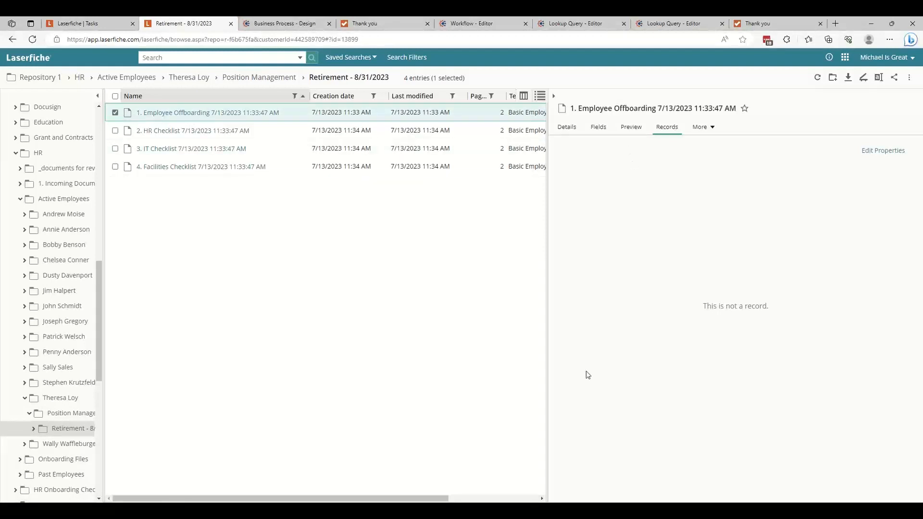
{"action": "left_click", "coordinate": [620, 129]}
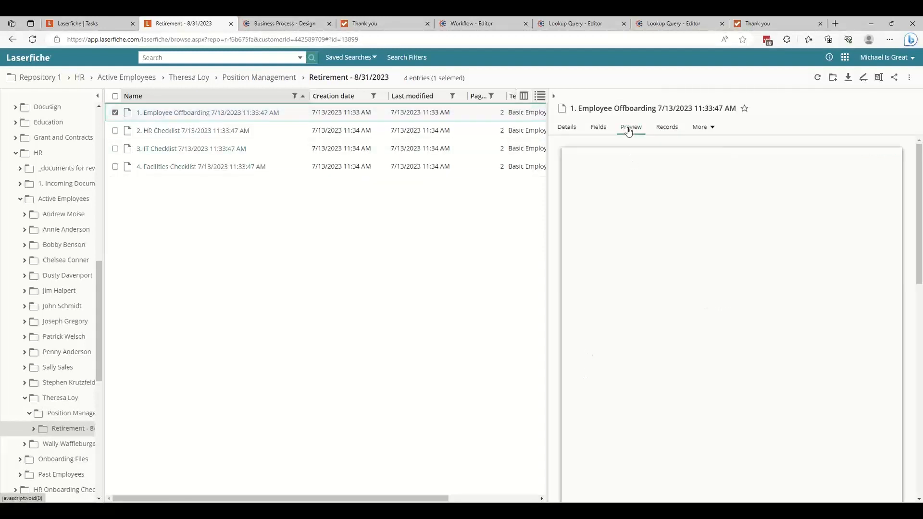
{"action": "left_click", "coordinate": [601, 129]}
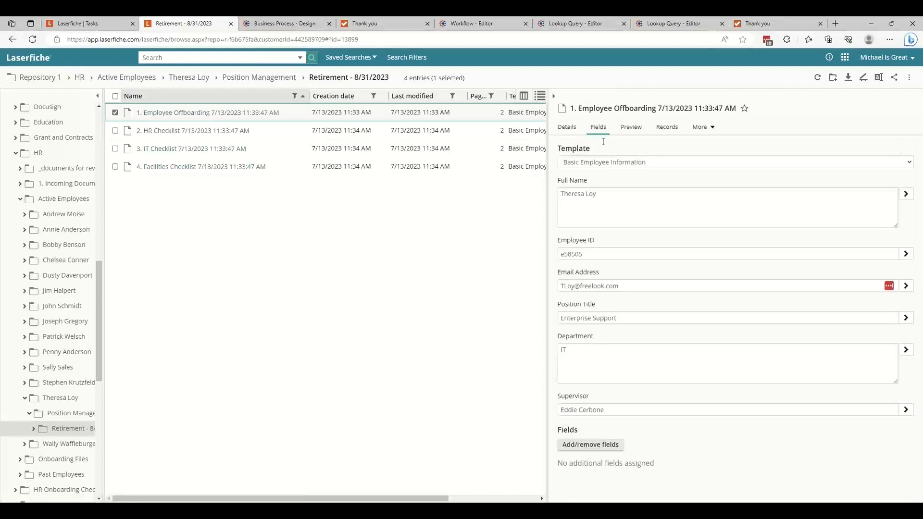
{"action": "left_click", "coordinate": [455, 149]}
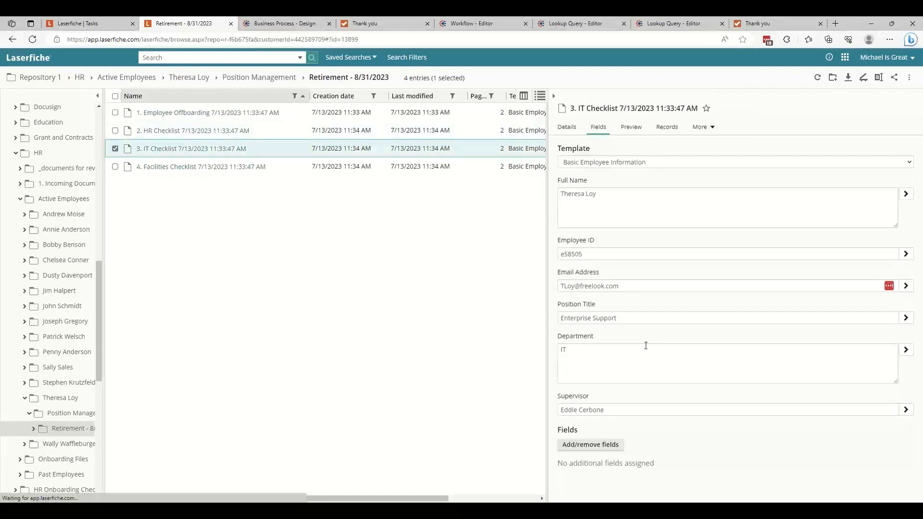
{"action": "left_click", "coordinate": [493, 353]}
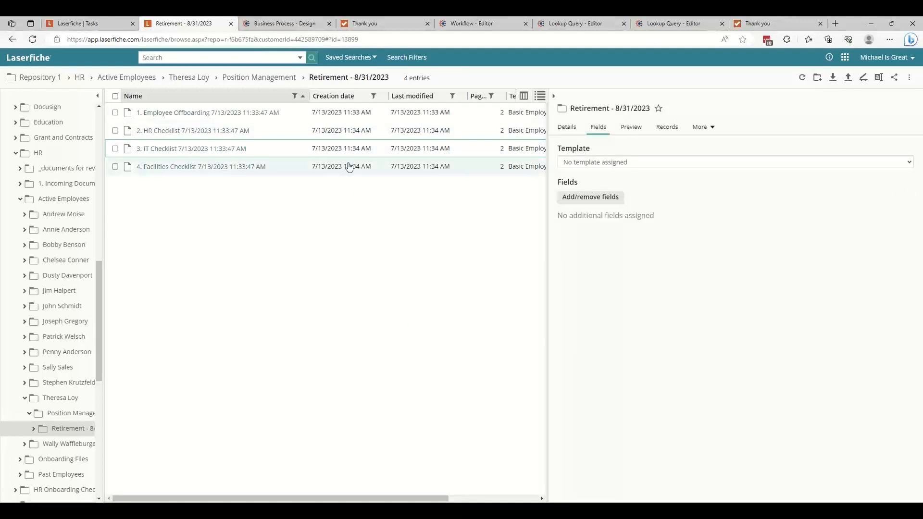
Return to the open tasks and submit the Knowledge Transfer Form by Departing Employee with its entries left blank.
{"action": "left_click", "coordinate": [83, 23]}
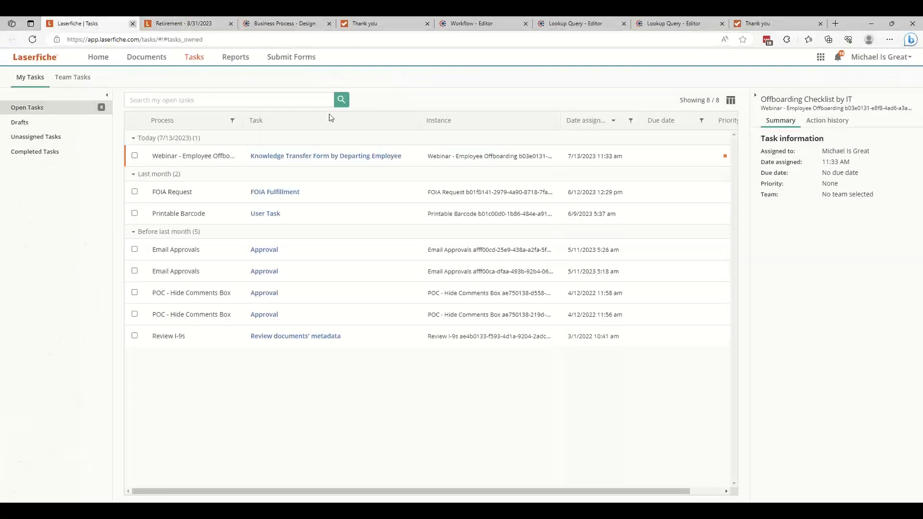
{"action": "left_click", "coordinate": [334, 156]}
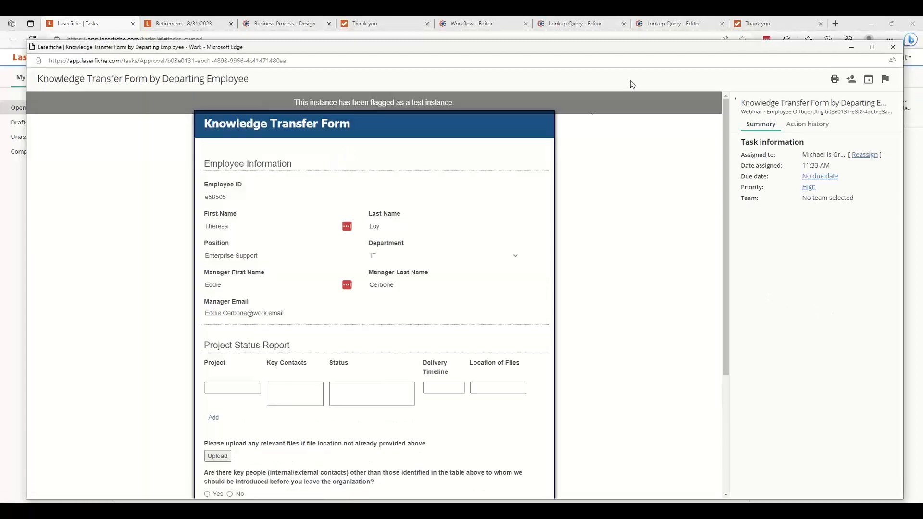
{"action": "double_click", "coordinate": [608, 46]}
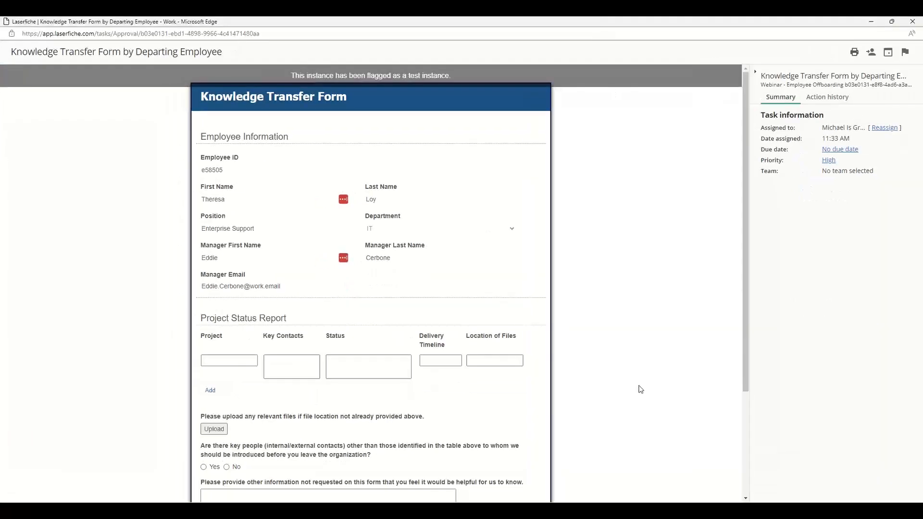
{"action": "scroll", "coordinate": [641, 390], "scroll_direction": "down", "scroll_amount": 3}
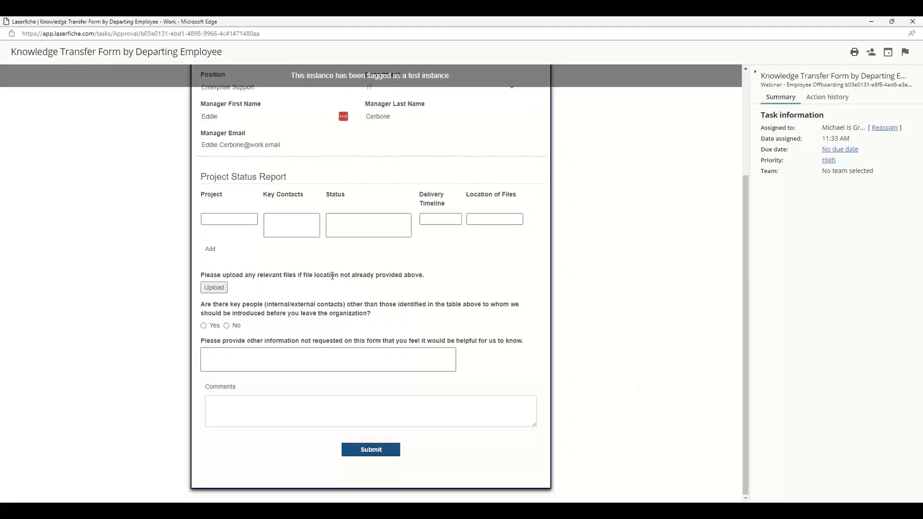
{"action": "left_click", "coordinate": [370, 448]}
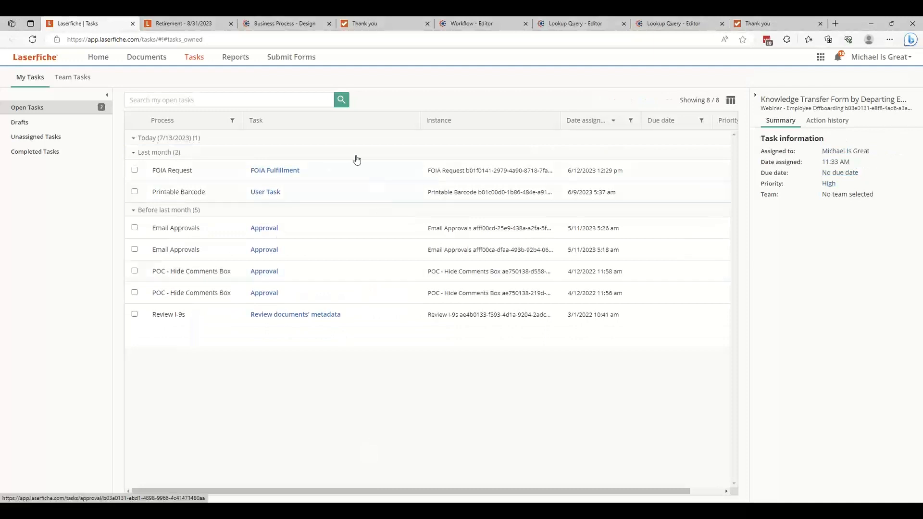
Return to the repository's Retirement - 8/31/2023 folder, refresh it, and review the template fields of the saved Knowledge Transfer Form.
{"action": "left_click", "coordinate": [182, 23]}
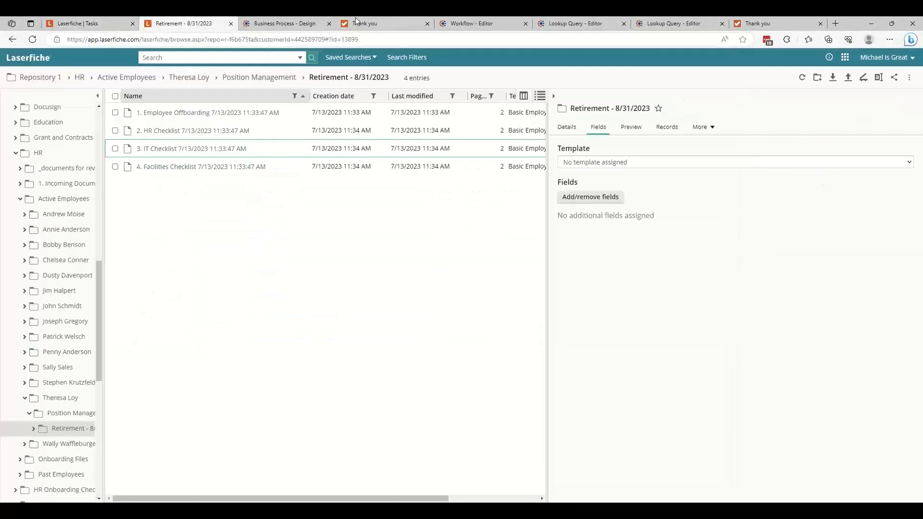
{"action": "left_click", "coordinate": [804, 79]}
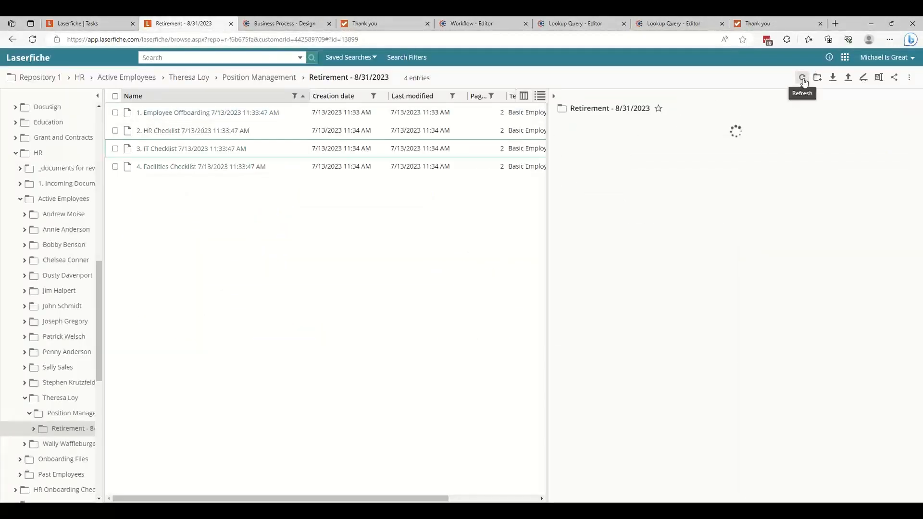
{"action": "left_click", "coordinate": [474, 192]}
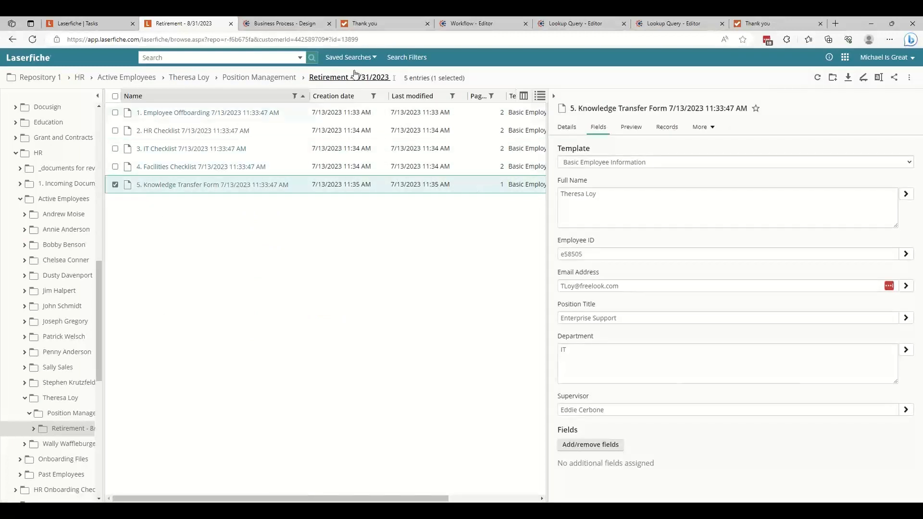
Open the business process monitor and view the process diagram of the in-progress Webinar - Employee Offboarding instance.
{"action": "left_click", "coordinate": [296, 23]}
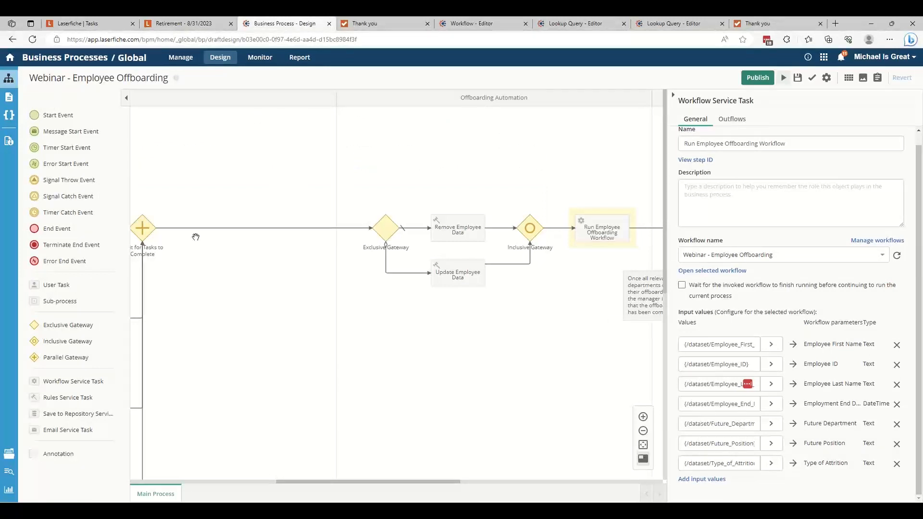
{"action": "left_click", "coordinate": [11, 478]}
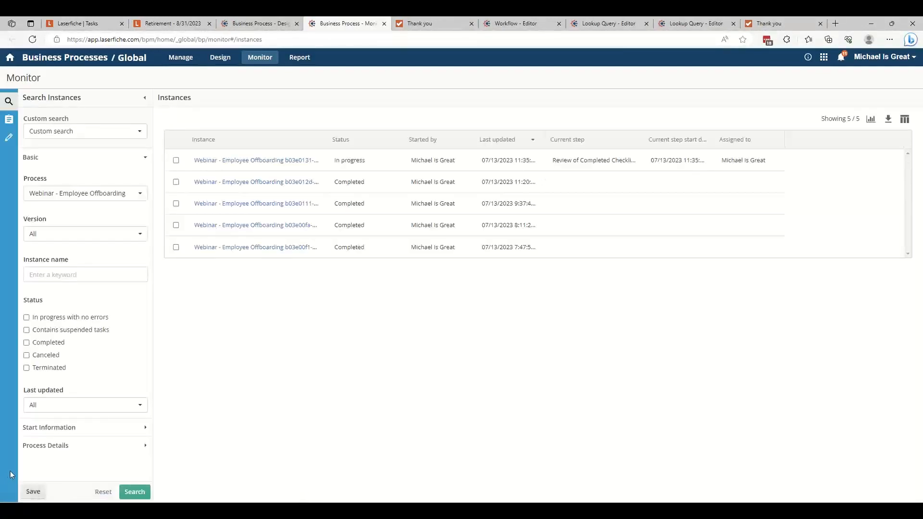
{"action": "left_click", "coordinate": [579, 163]}
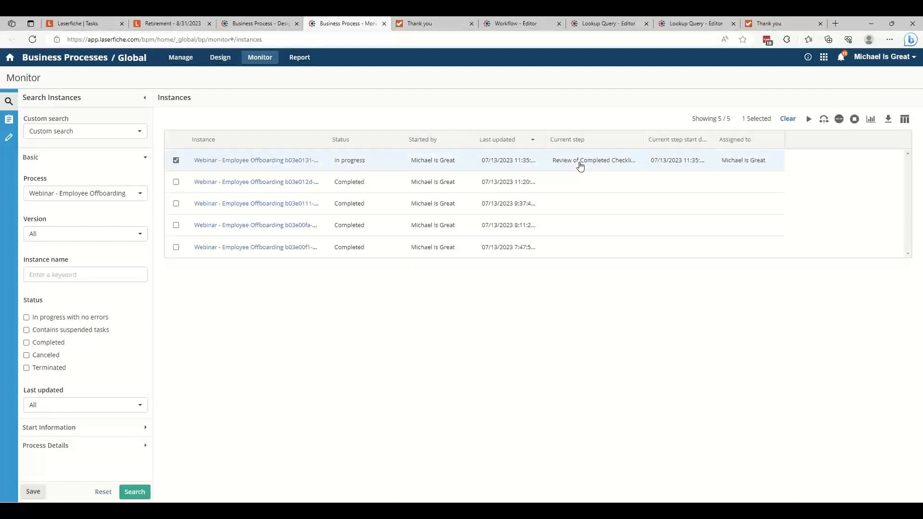
{"action": "left_click", "coordinate": [295, 162]}
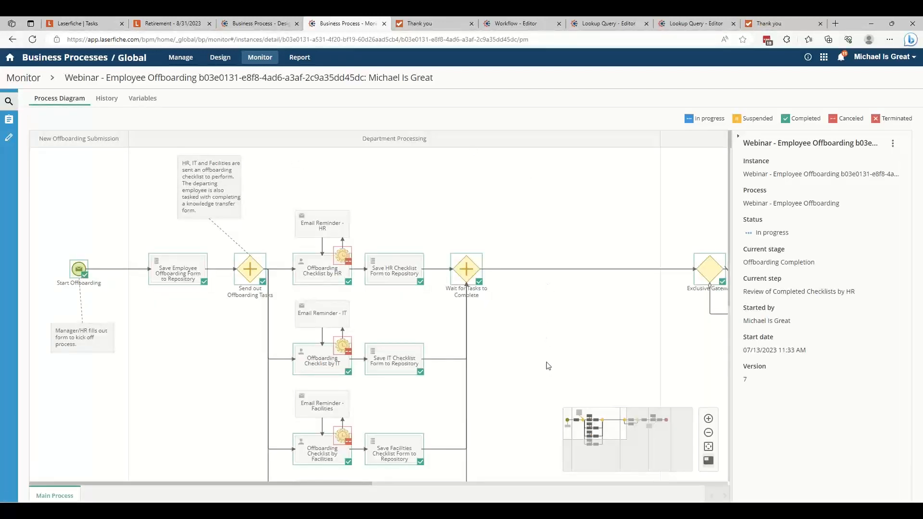
Check the instance details of the HR checklist timer, Remove Employee Data, Run Employee Offboarding Workflow and Review of Completed Checklists by HR.
{"action": "left_click_drag", "start_coordinate": [543, 339], "coordinate": [538, 293]}
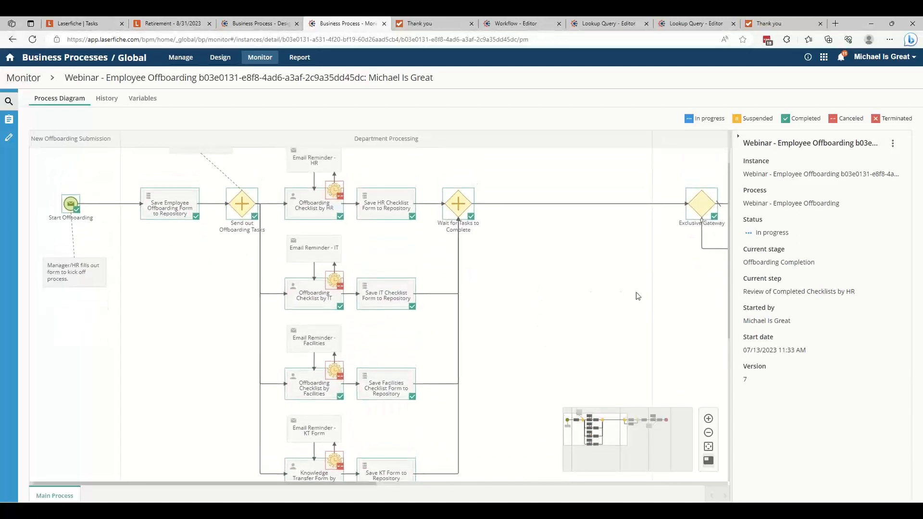
{"action": "left_click_drag", "start_coordinate": [625, 292], "coordinate": [611, 289]}
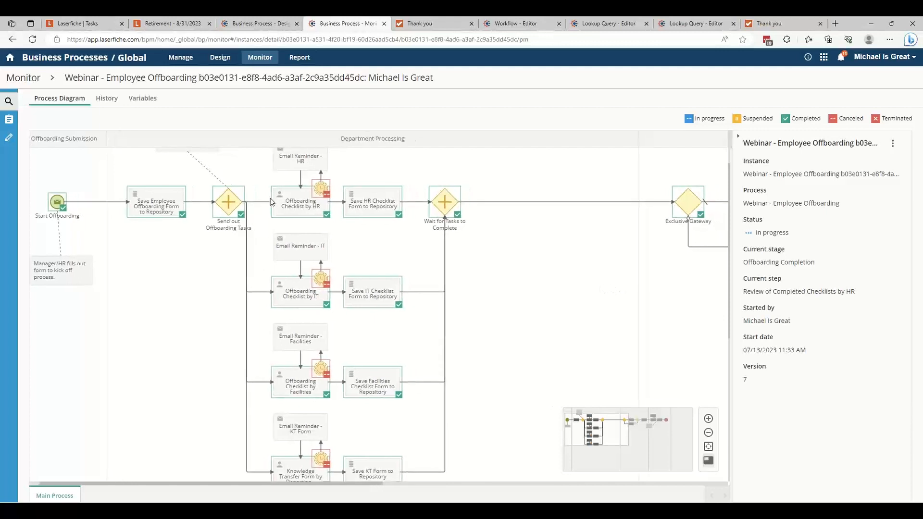
{"action": "left_click", "coordinate": [327, 196]}
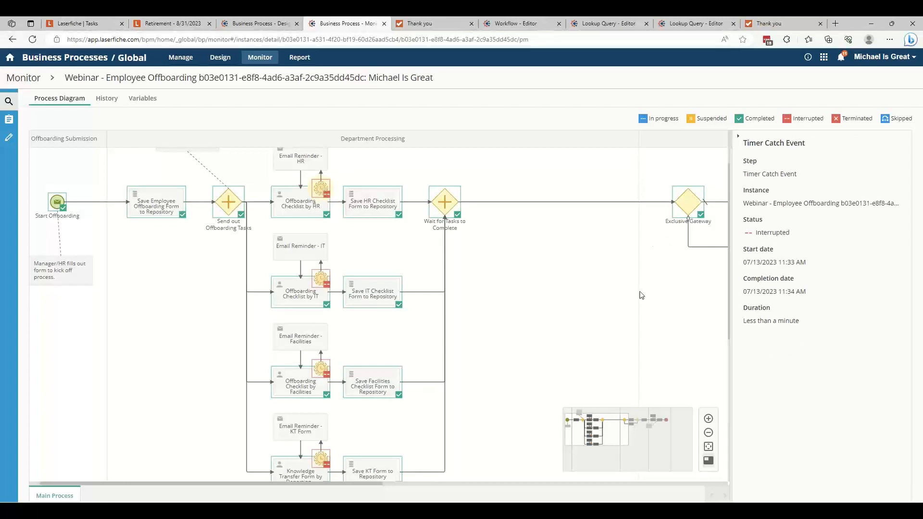
{"action": "left_click_drag", "start_coordinate": [644, 289], "coordinate": [266, 308]}
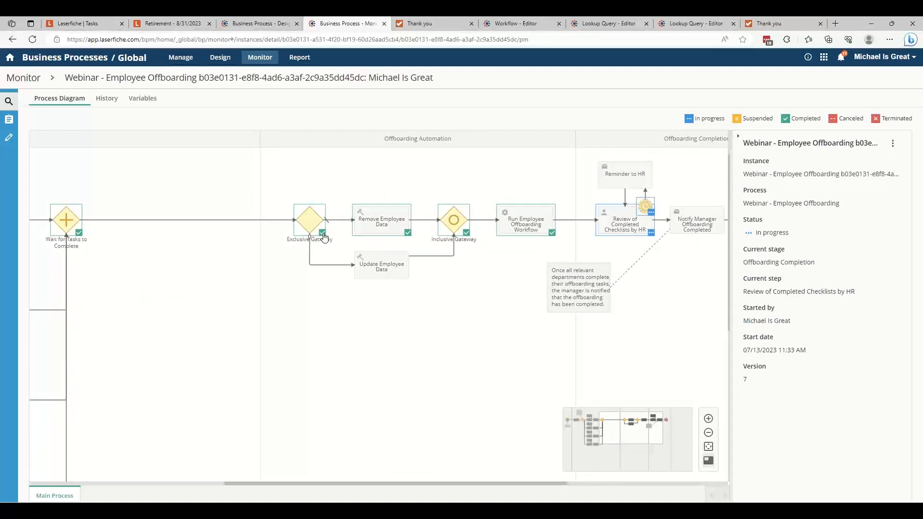
{"action": "left_click", "coordinate": [384, 224]}
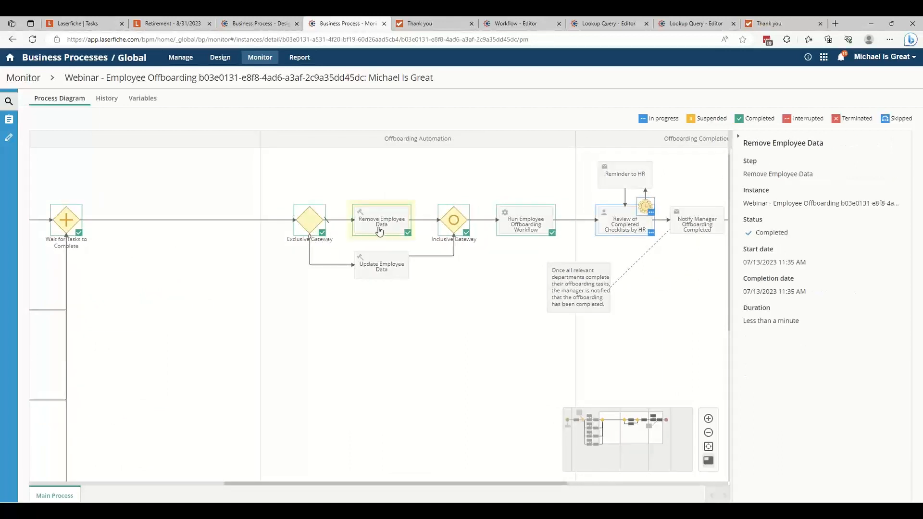
{"action": "left_click", "coordinate": [532, 224]}
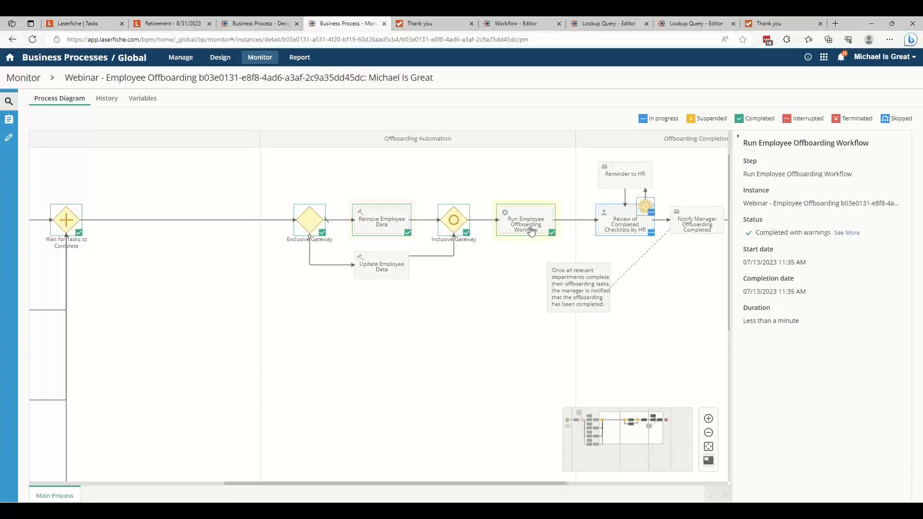
{"action": "left_click", "coordinate": [645, 235]}
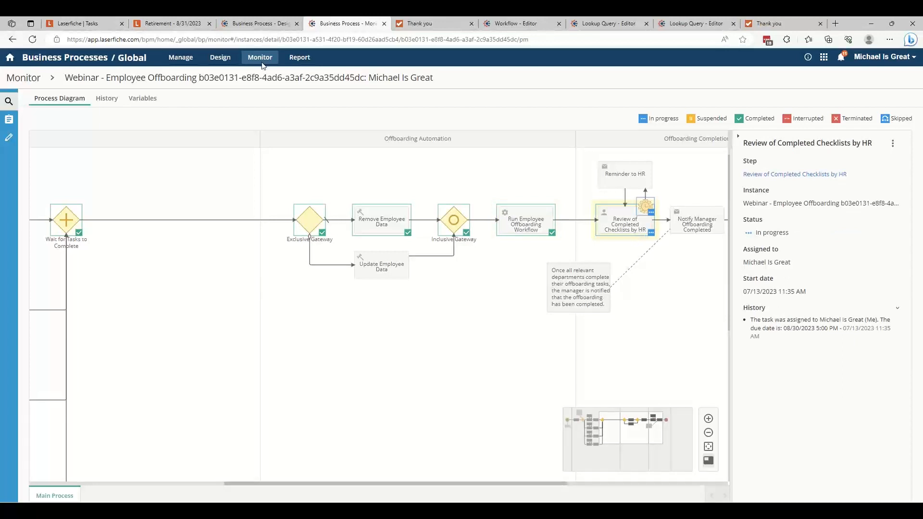
In the repository, check the Active Employees folder for the retiring employee's folder, then open the Past Employees folder.
{"action": "left_click", "coordinate": [155, 28]}
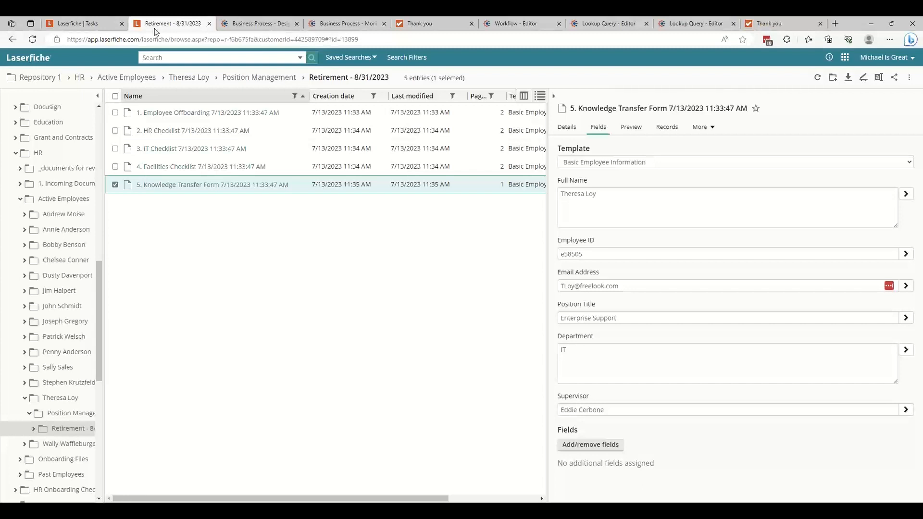
{"action": "left_click", "coordinate": [73, 398]}
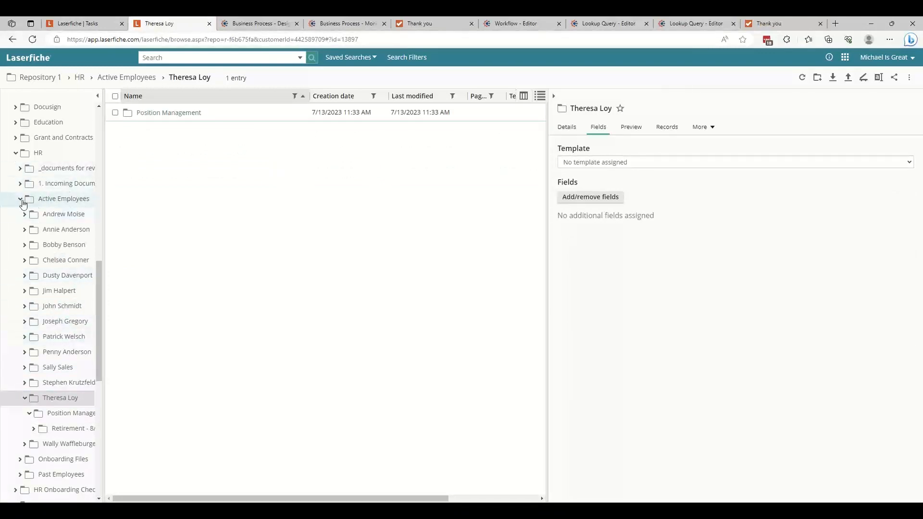
{"action": "left_click", "coordinate": [44, 199]}
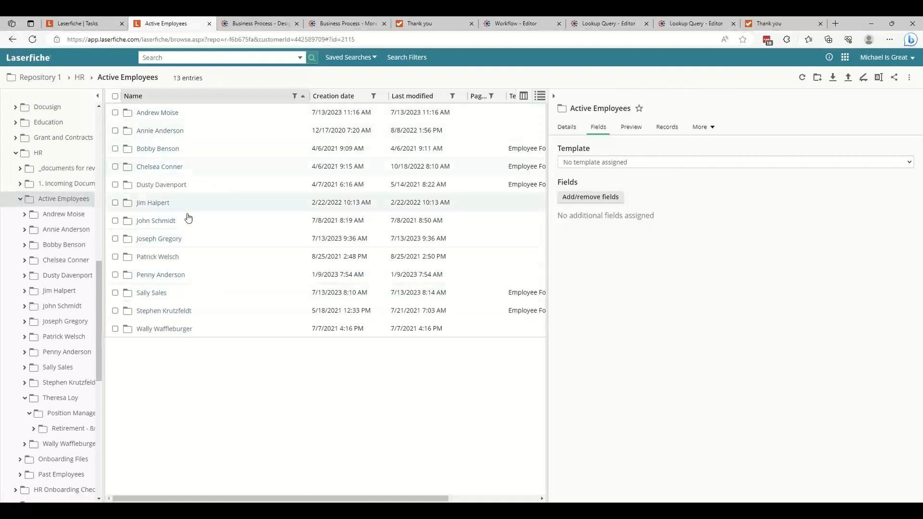
{"action": "left_click", "coordinate": [21, 200]}
{"action": "left_click", "coordinate": [54, 230]}
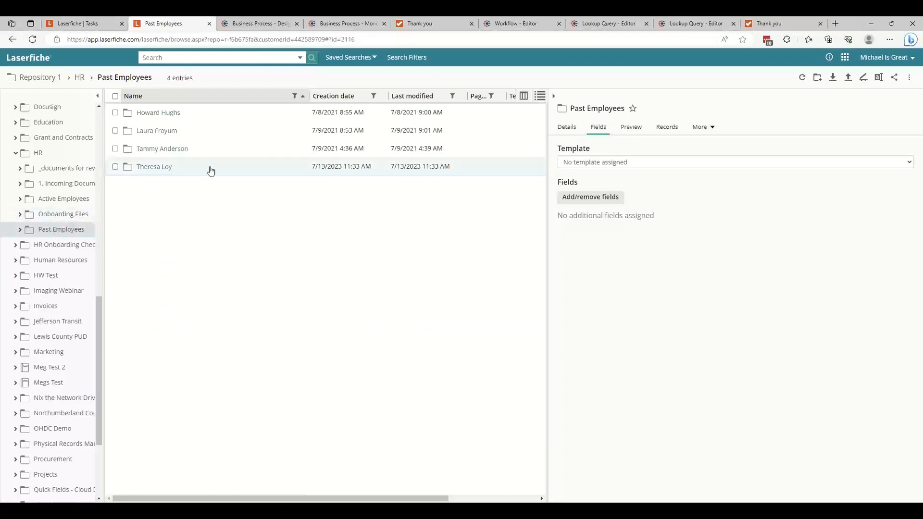
In Past Employees, open the retired employee's folder, its Position Management folder and the Retirement - 8/31/2023 subfolder.
{"action": "left_click", "coordinate": [210, 171]}
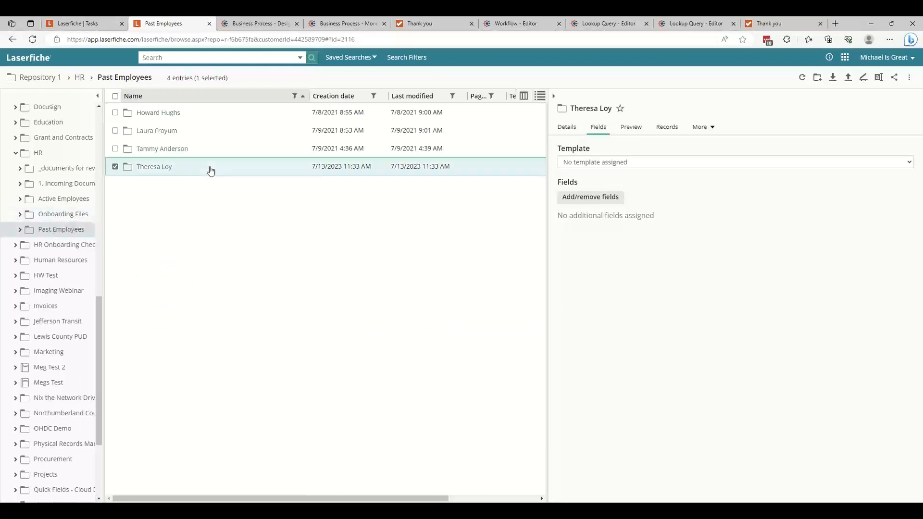
{"action": "left_click", "coordinate": [164, 168]}
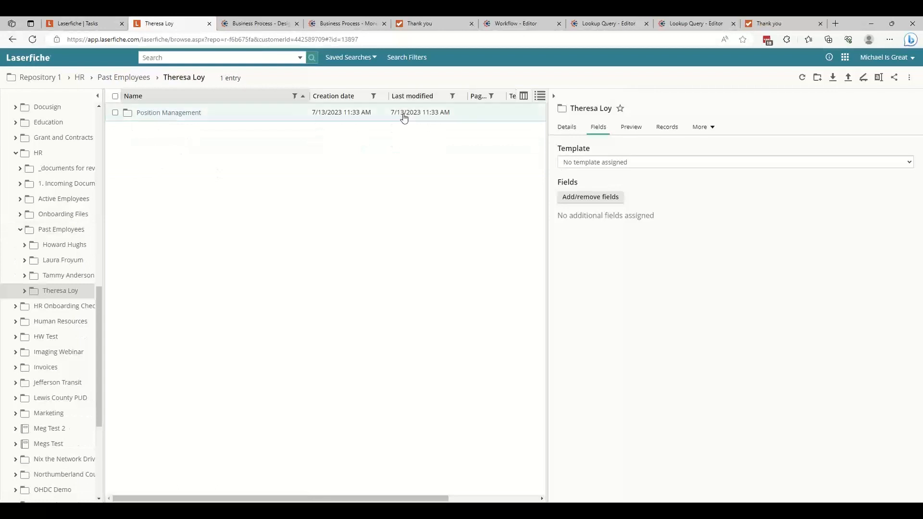
{"action": "left_click", "coordinate": [404, 116]}
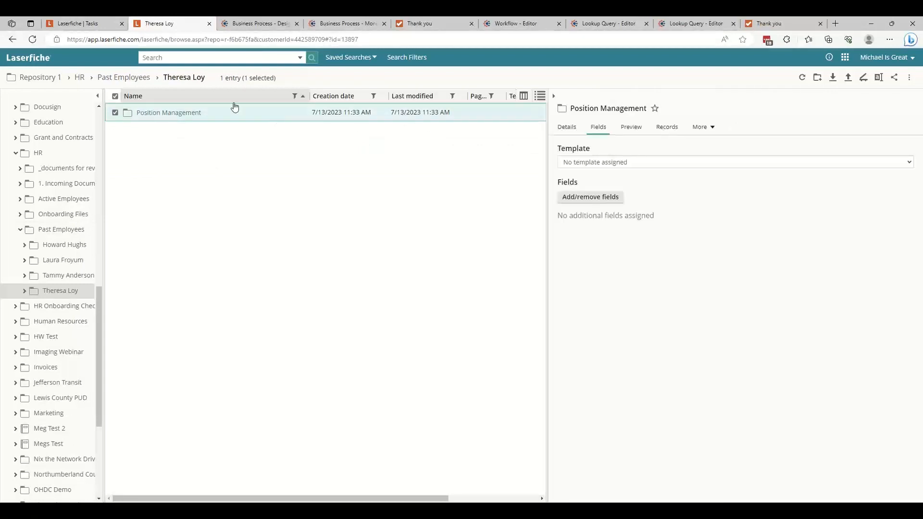
{"action": "left_click", "coordinate": [192, 114]}
{"action": "left_click", "coordinate": [190, 115]}
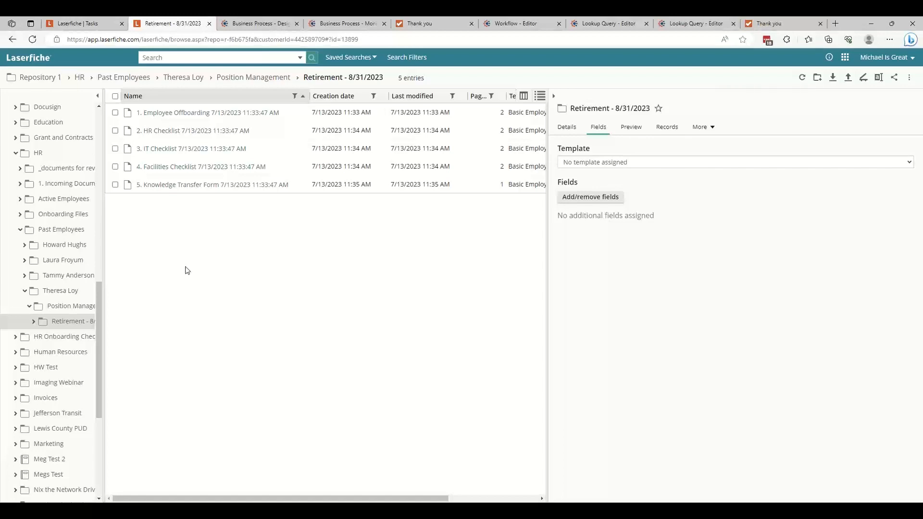
Start a new test instance of the Employee Offboarding process and enter the second employee's ID to look up their details.
{"action": "left_click", "coordinate": [258, 22]}
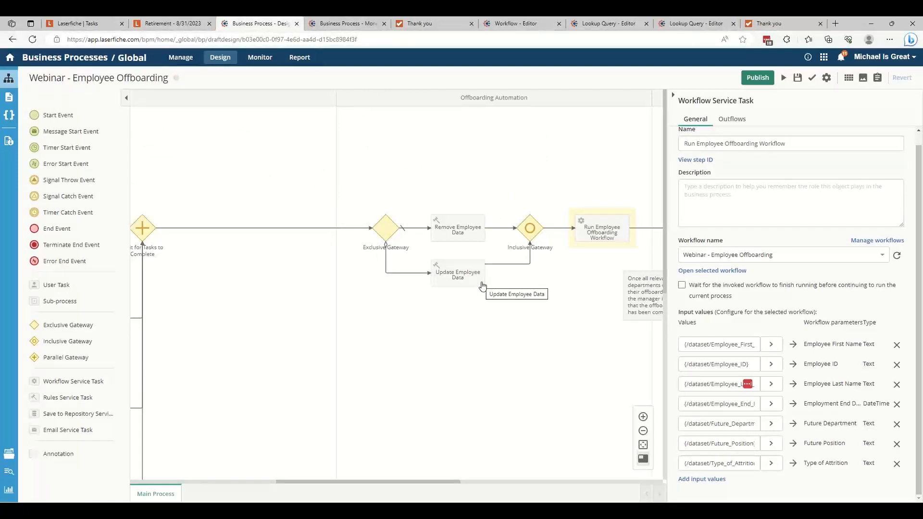
{"action": "left_click", "coordinate": [784, 78]}
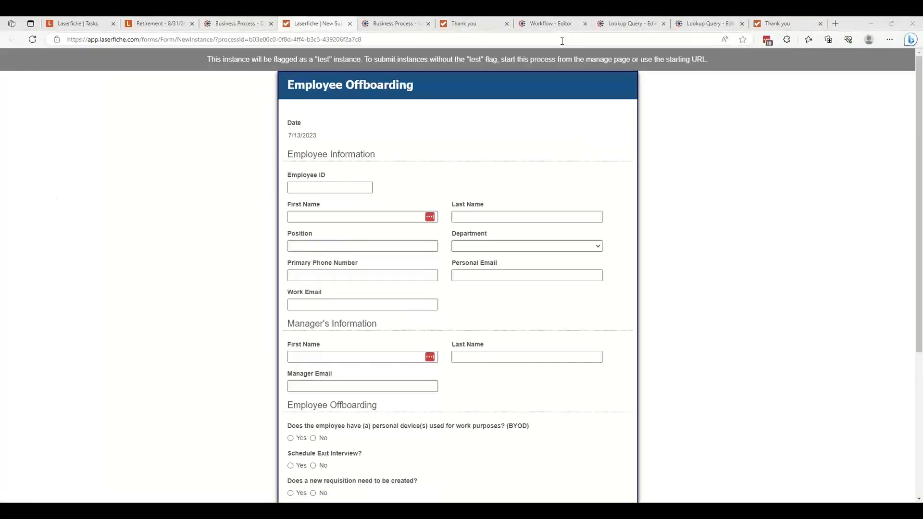
{"action": "left_click", "coordinate": [345, 187]}
{"action": "type", "text": "e58423"}
{"action": "key", "text": "Tab"}
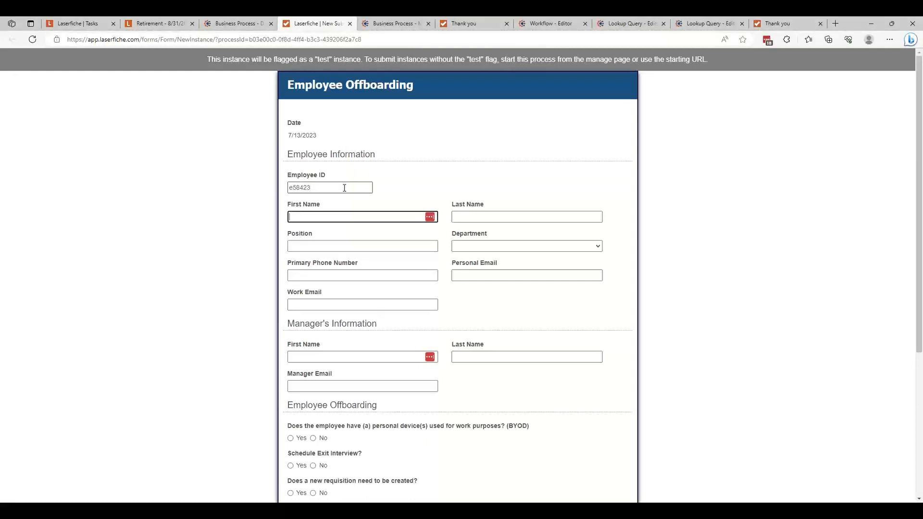
{"action": "left_click", "coordinate": [195, 244]}
Answer No to personal devices, exit interview and new requisition, choose Transfer as attrition type, and set the last day to 7/21/2023.
{"action": "scroll", "coordinate": [193, 234], "scroll_direction": "down", "scroll_amount": 4}
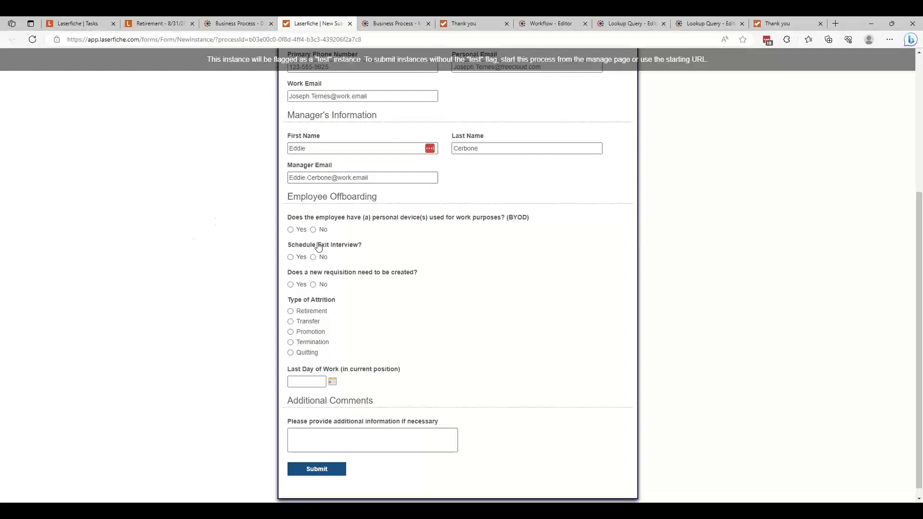
{"action": "left_click", "coordinate": [323, 231]}
{"action": "left_click", "coordinate": [323, 258]}
{"action": "left_click", "coordinate": [310, 323]}
{"action": "left_click", "coordinate": [310, 382]}
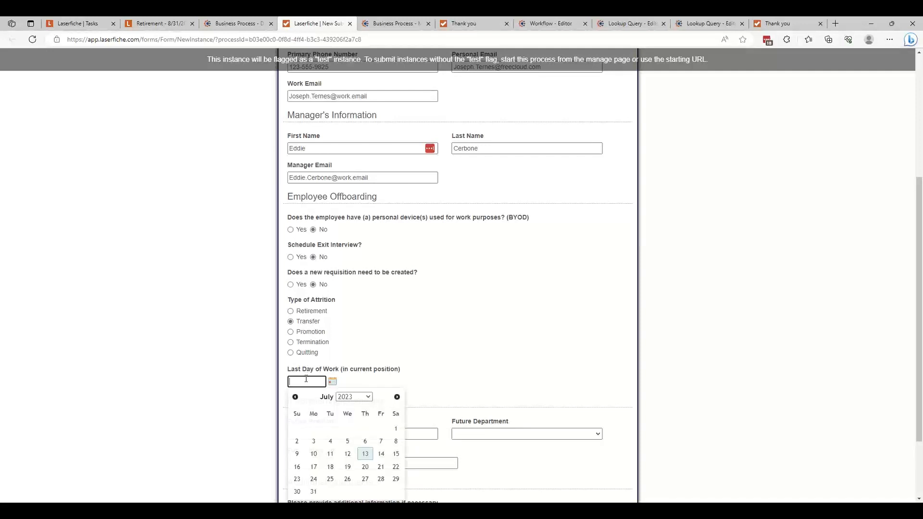
{"action": "left_click", "coordinate": [382, 466]}
Set the future position to QA Engineer and future department to Department 1, fill in the future manager, and submit the form.
{"action": "left_click", "coordinate": [375, 439]}
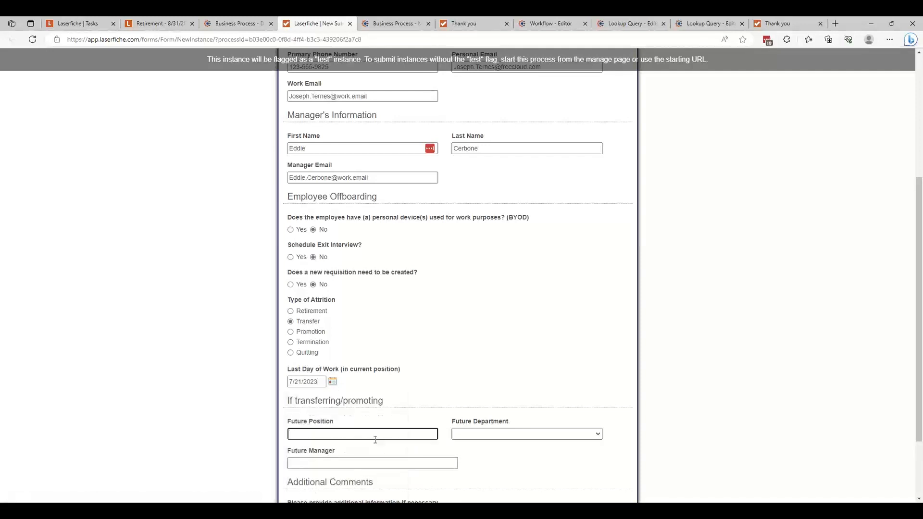
{"action": "scroll", "coordinate": [375, 439], "scroll_direction": "down", "scroll_amount": 2}
{"action": "type", "text": "T"}
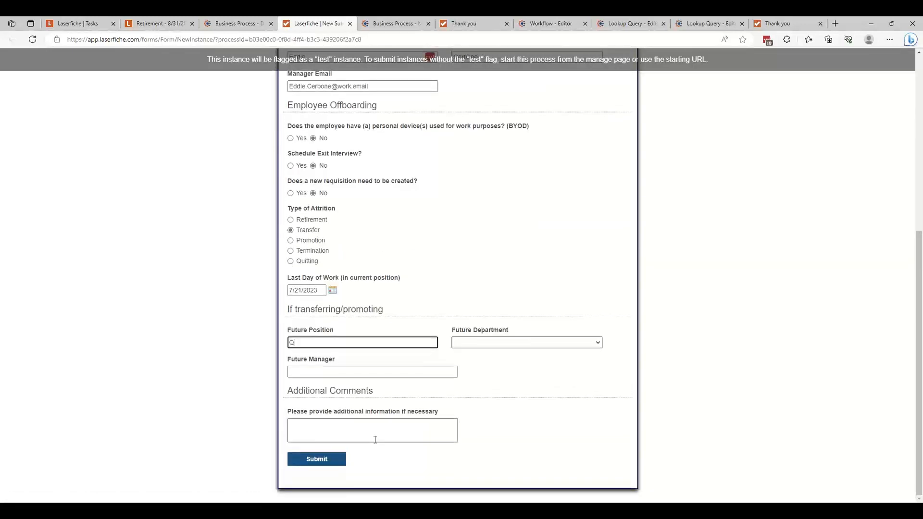
{"action": "key", "text": "Tab"}
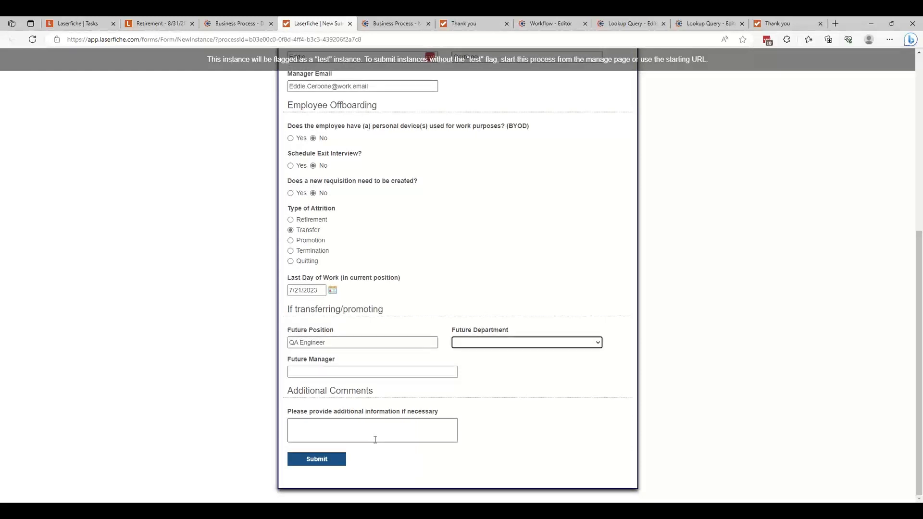
{"action": "key", "text": "Down"}
{"action": "key", "text": "Tab"}
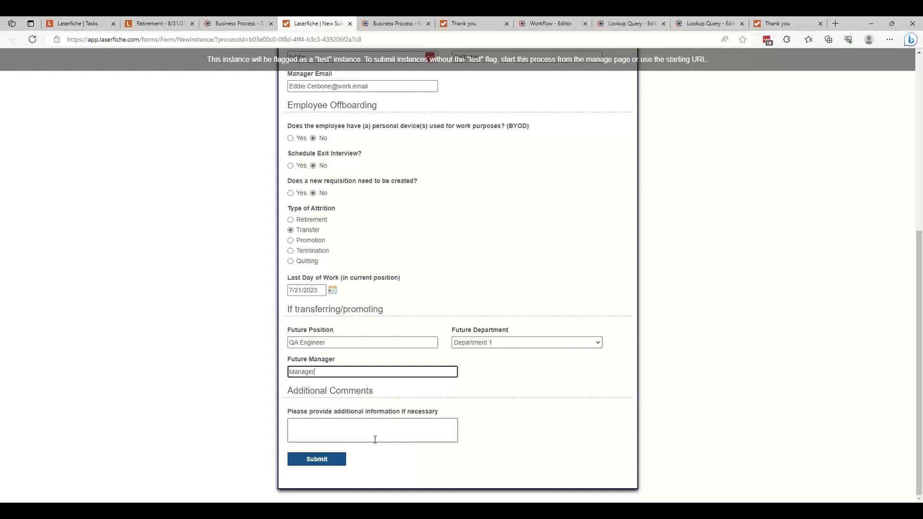
{"action": "left_click", "coordinate": [316, 460]}
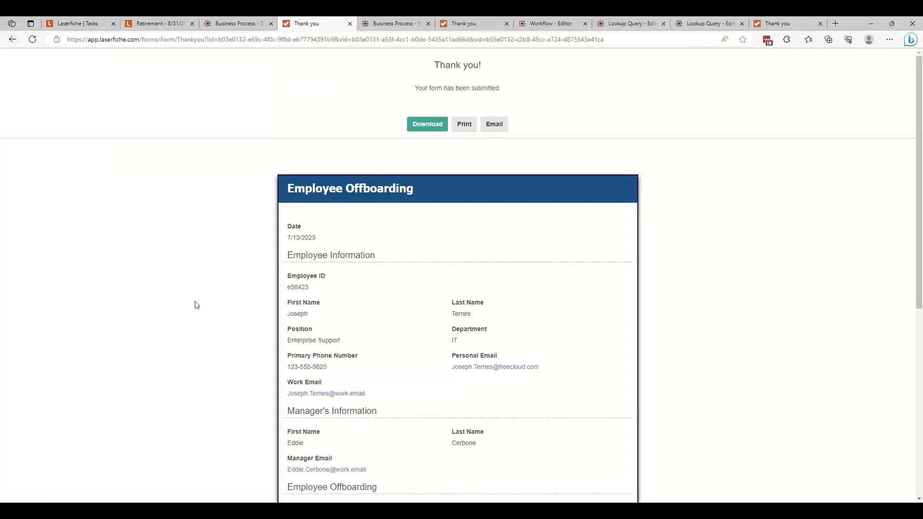
Refresh the open tasks list and open the Review of Completed Checklists by HR task for the retirement case.
{"action": "left_click_drag", "start_coordinate": [0, 34], "coordinate": [0, 251]}
{"action": "left_click", "coordinate": [57, 25]}
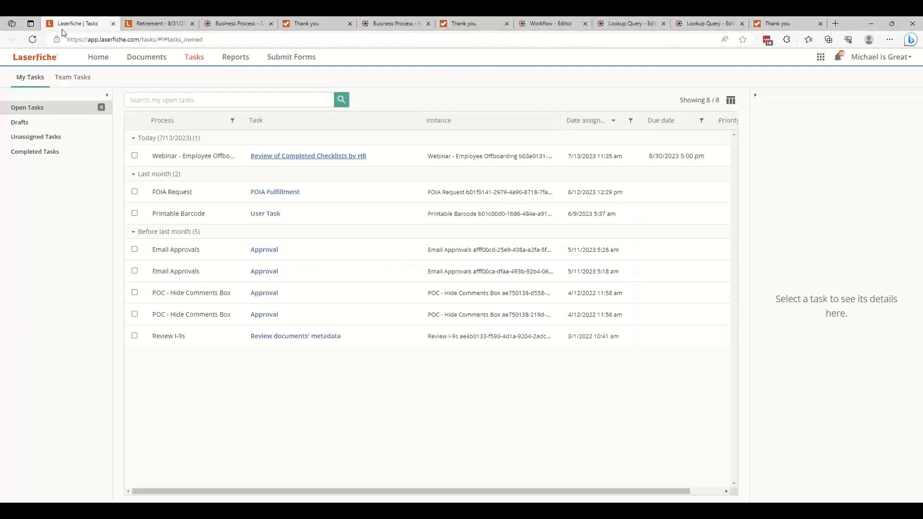
{"action": "left_click", "coordinate": [32, 40]}
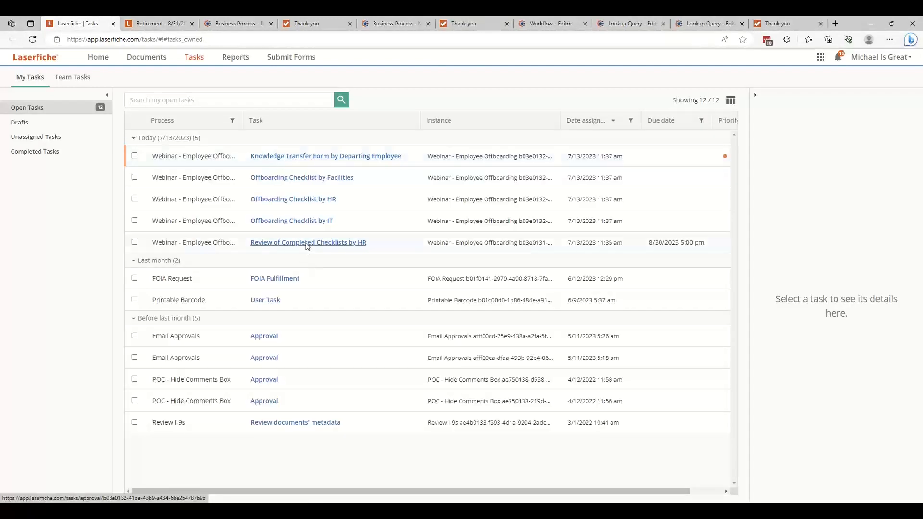
{"action": "left_click", "coordinate": [306, 243]}
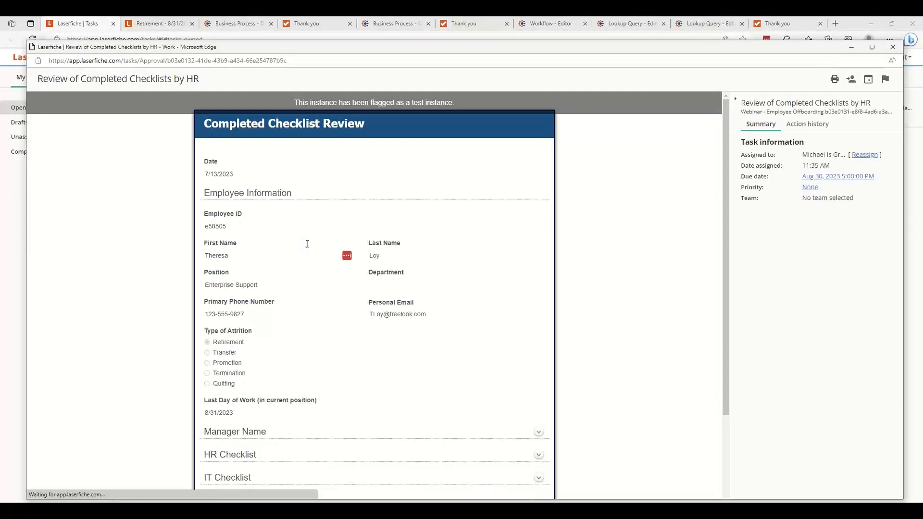
Submit the retirement case's completed checklist review, and open and submit the transfer case's Offboarding Checklist by IT with its items left unticked.
{"action": "scroll", "coordinate": [308, 248], "scroll_direction": "down", "scroll_amount": 2}
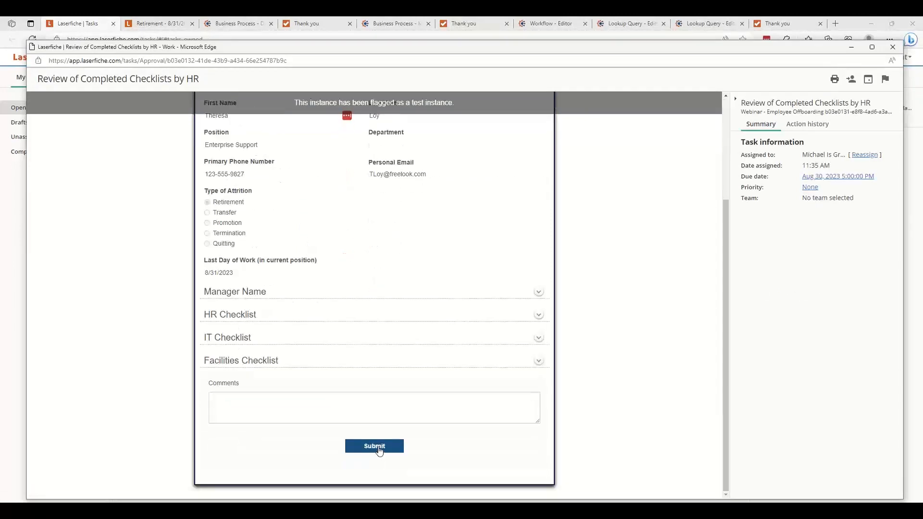
{"action": "left_click", "coordinate": [380, 446]}
{"action": "left_click", "coordinate": [275, 223]}
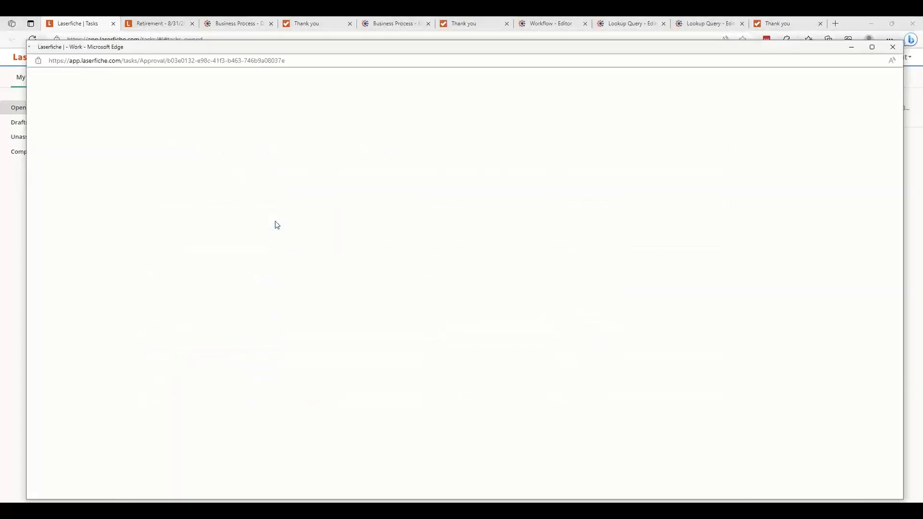
{"action": "right_click", "coordinate": [552, 177]}
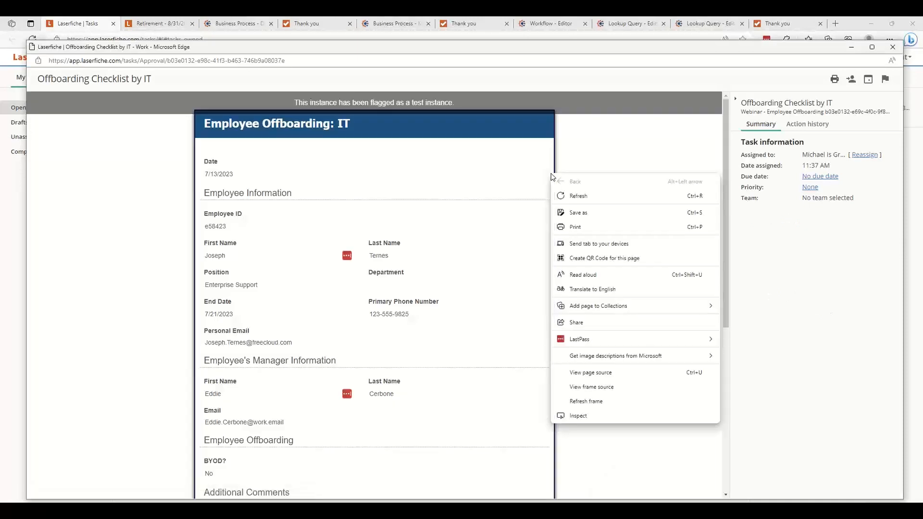
{"action": "left_click", "coordinate": [467, 186]}
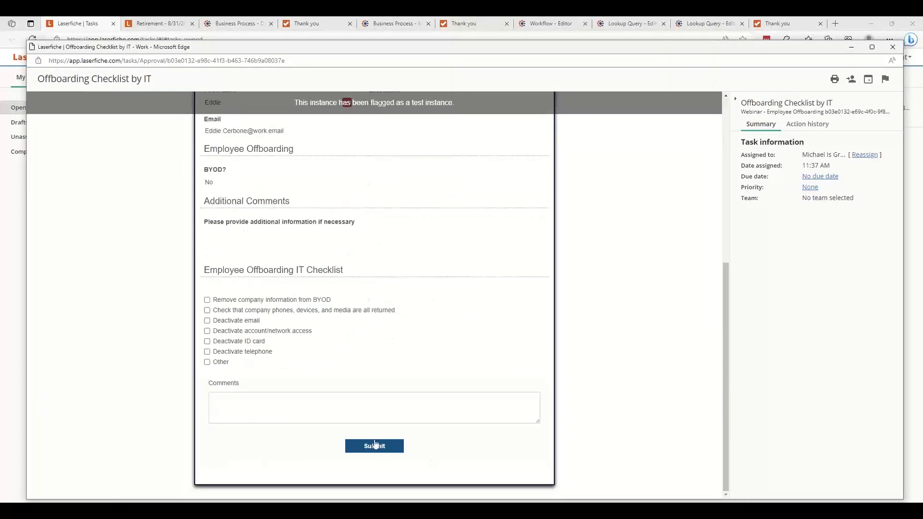
{"action": "left_click", "coordinate": [374, 446]}
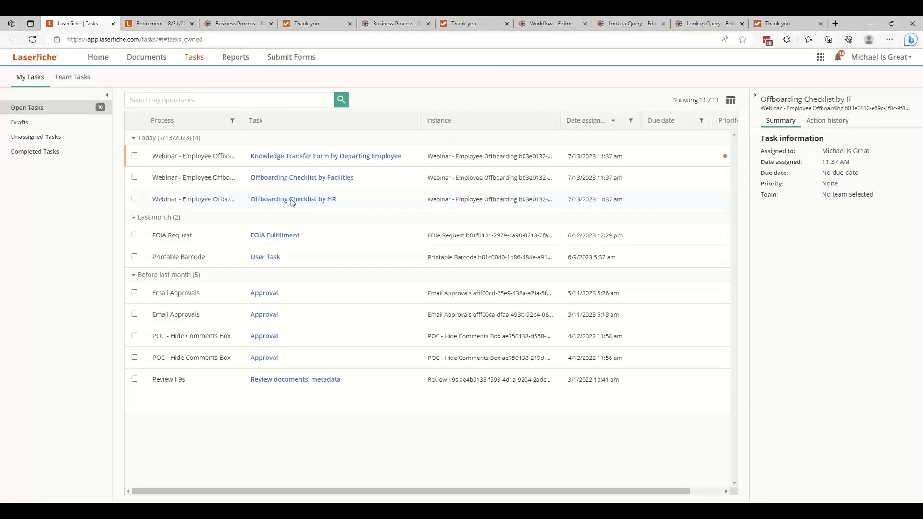
Complete the transfer case's HR and Facilities offboarding checklist tasks by submitting both forms without filling in any checklist items.
{"action": "left_click", "coordinate": [293, 200]}
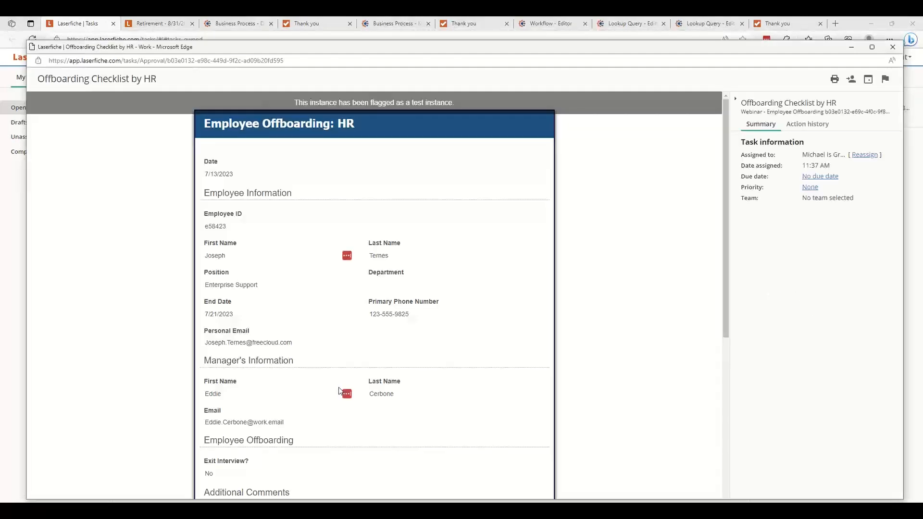
{"action": "scroll", "coordinate": [339, 388], "scroll_direction": "down", "scroll_amount": 7}
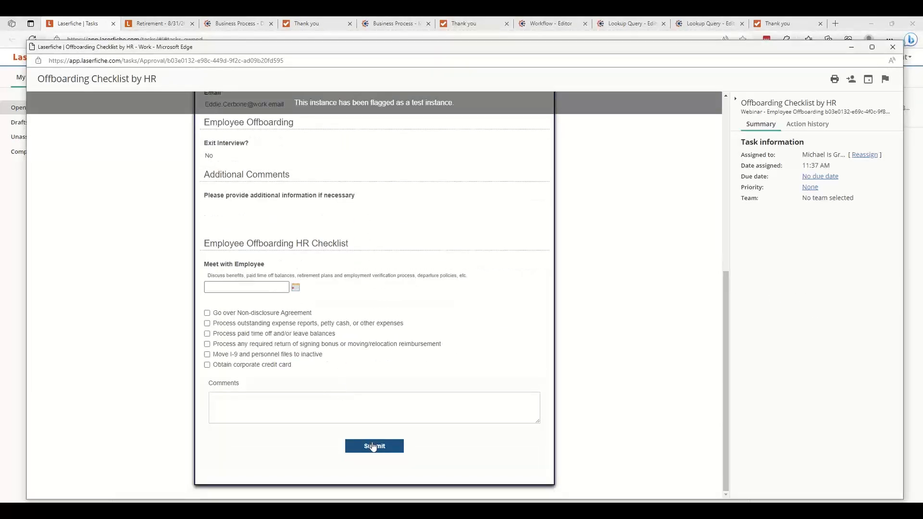
{"action": "left_click", "coordinate": [374, 446]}
{"action": "left_click", "coordinate": [336, 178]}
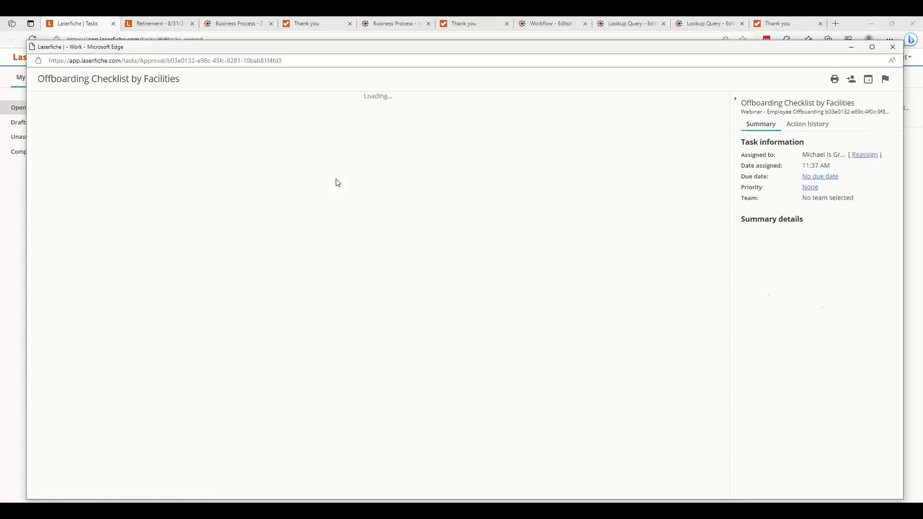
{"action": "scroll", "coordinate": [338, 181], "scroll_direction": "down", "scroll_amount": 3}
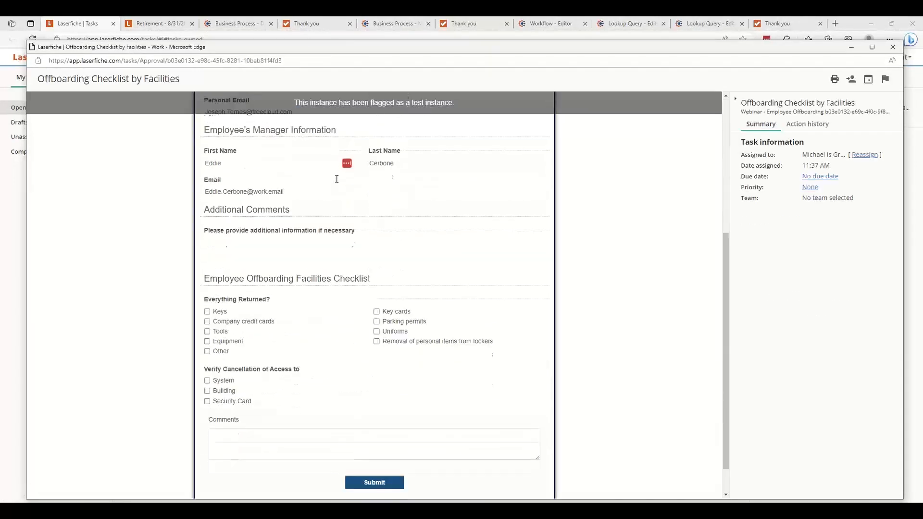
{"action": "scroll", "coordinate": [337, 179], "scroll_direction": "down", "scroll_amount": 1}
{"action": "left_click", "coordinate": [374, 447]}
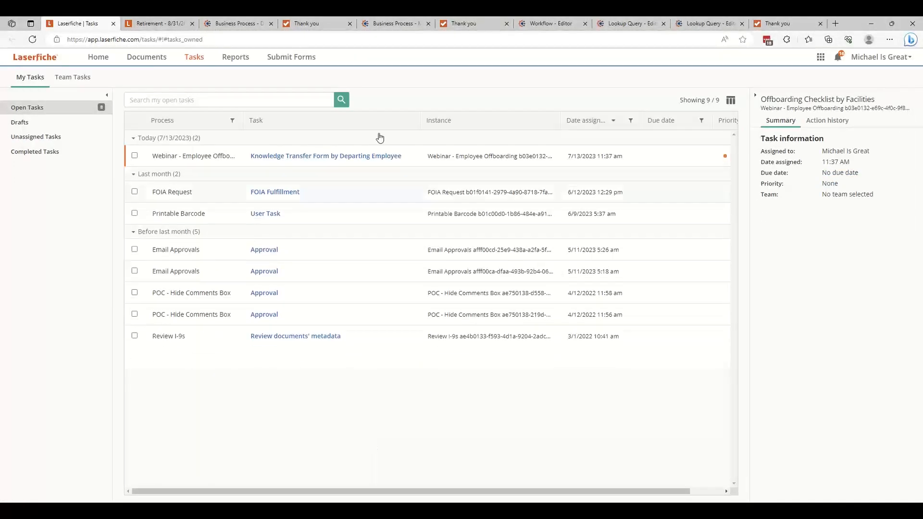
Open the transfer case's Knowledge Transfer Form, view the Webinar_EmployeeData lookup table, and submit the form with its fields left blank.
{"action": "left_click", "coordinate": [374, 155]}
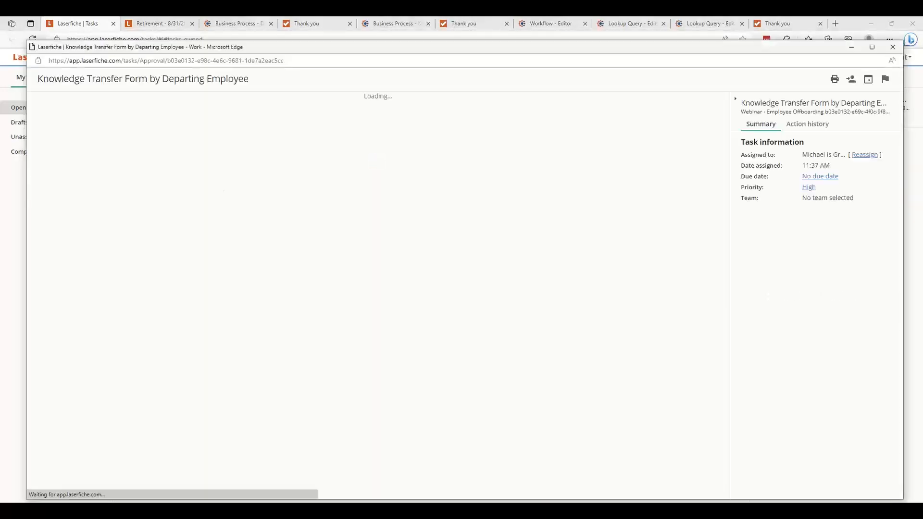
{"action": "left_click_drag", "start_coordinate": [0, 283], "coordinate": [365, 281]}
{"action": "left_click_drag", "start_coordinate": [203, 283], "coordinate": [529, 16]}
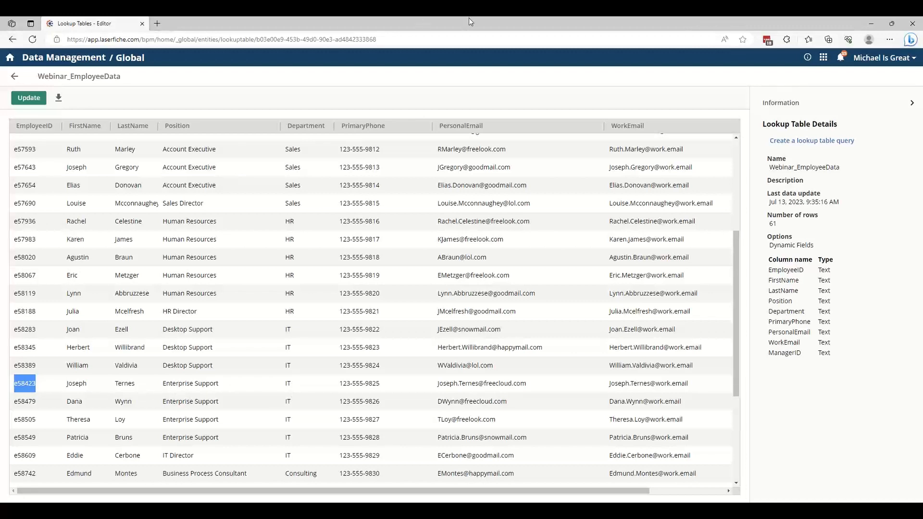
{"action": "key", "text": "alt+Tab"}
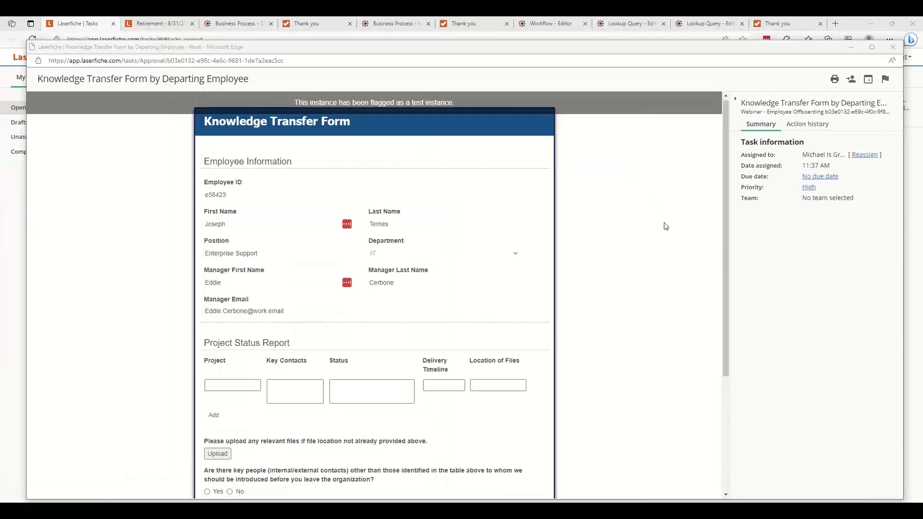
{"action": "scroll", "coordinate": [666, 226], "scroll_direction": "down", "scroll_amount": 3}
{"action": "left_click", "coordinate": [371, 453]}
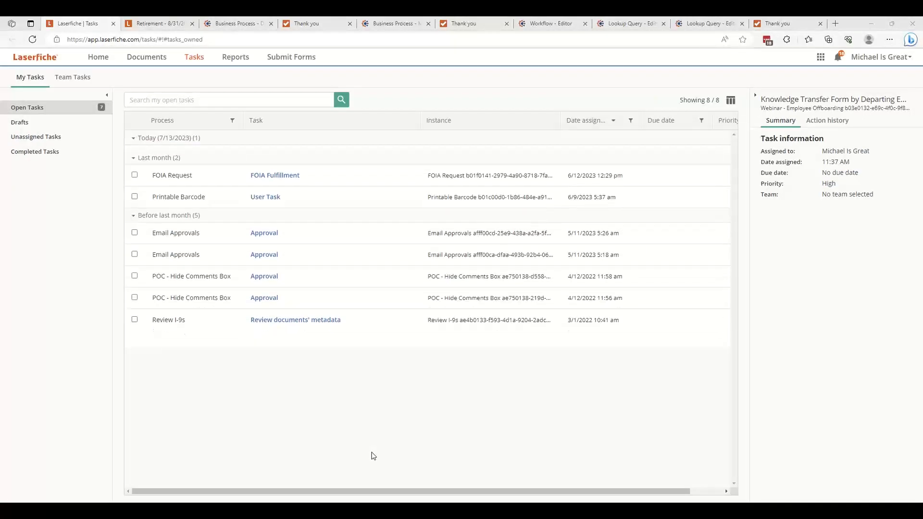
Open the in-progress Employee Offboarding instance in the process monitor and inspect the Update Employee Data step in its diagram.
{"action": "left_click", "coordinate": [241, 23]}
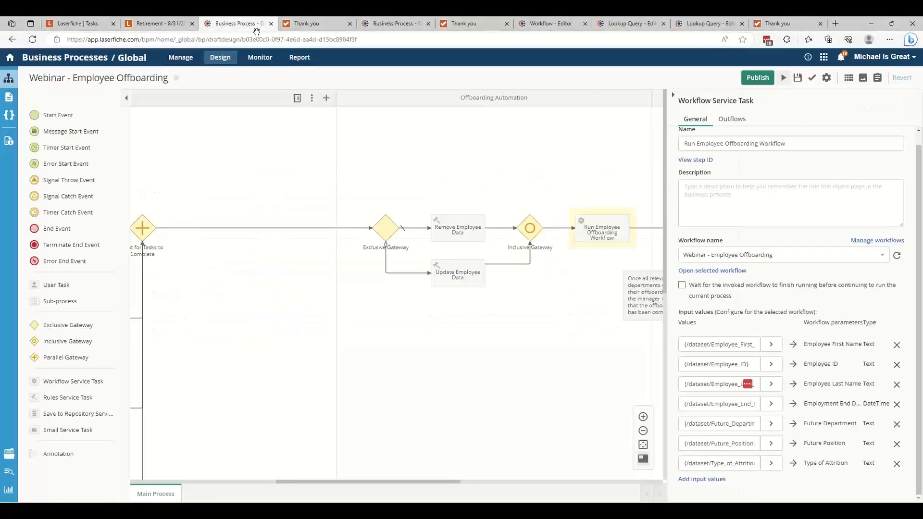
{"action": "left_click", "coordinate": [10, 474]}
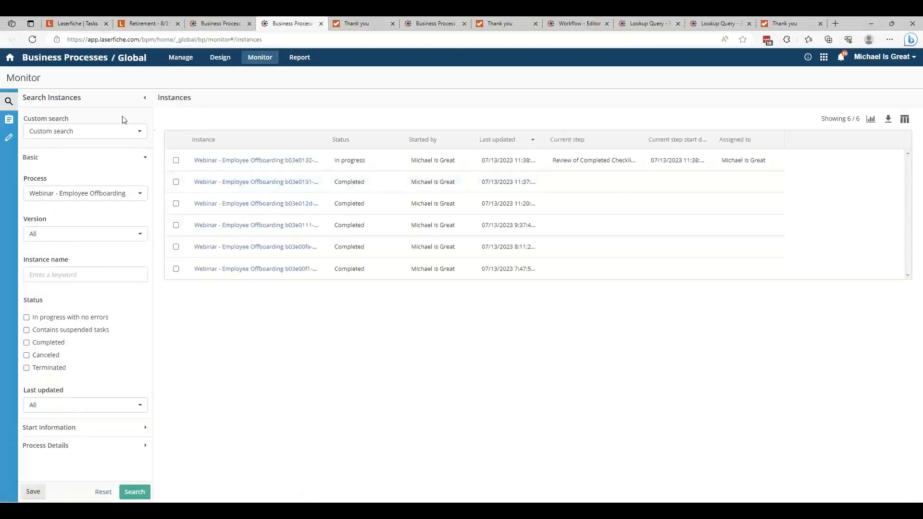
{"action": "left_click", "coordinate": [302, 160]}
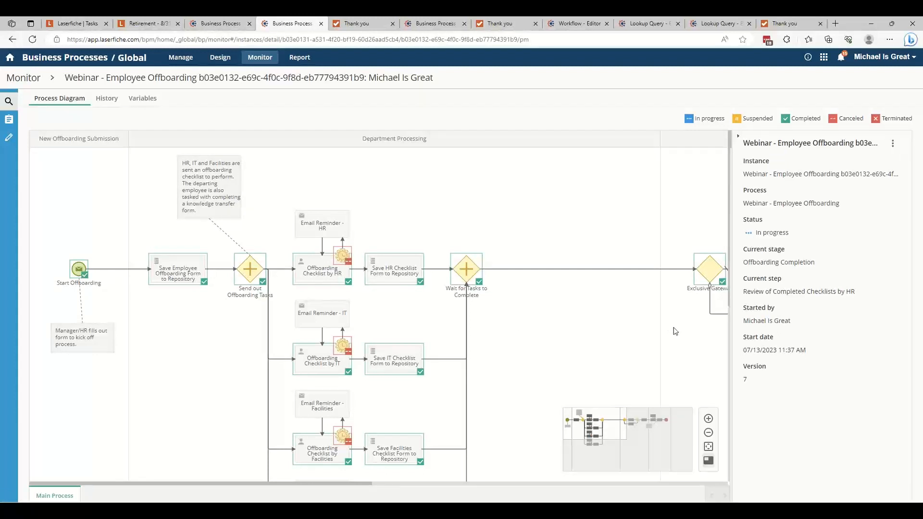
{"action": "left_click_drag", "start_coordinate": [672, 333], "coordinate": [312, 321]}
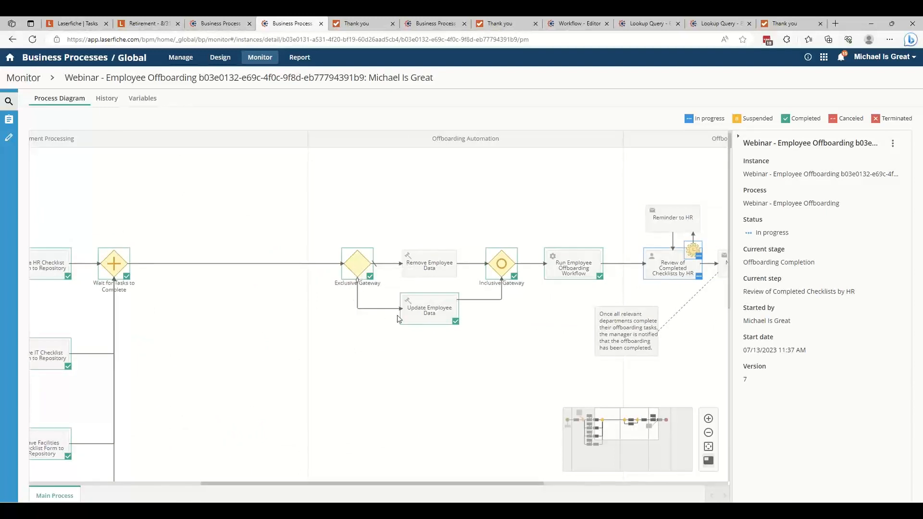
{"action": "left_click", "coordinate": [436, 322]}
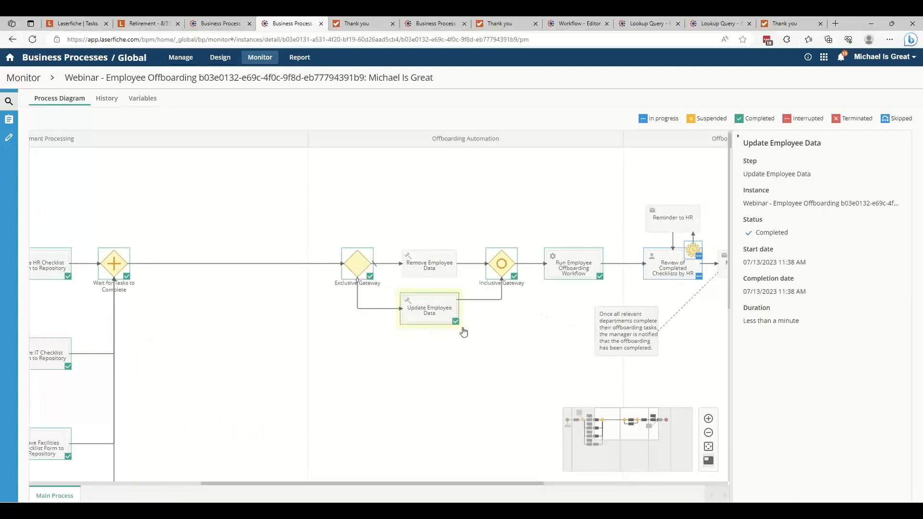
Refresh the Webinar_EmployeeData lookup table and search it for the transferred employee's ID.
{"action": "left_click_drag", "start_coordinate": [0, 101], "coordinate": [543, 17]}
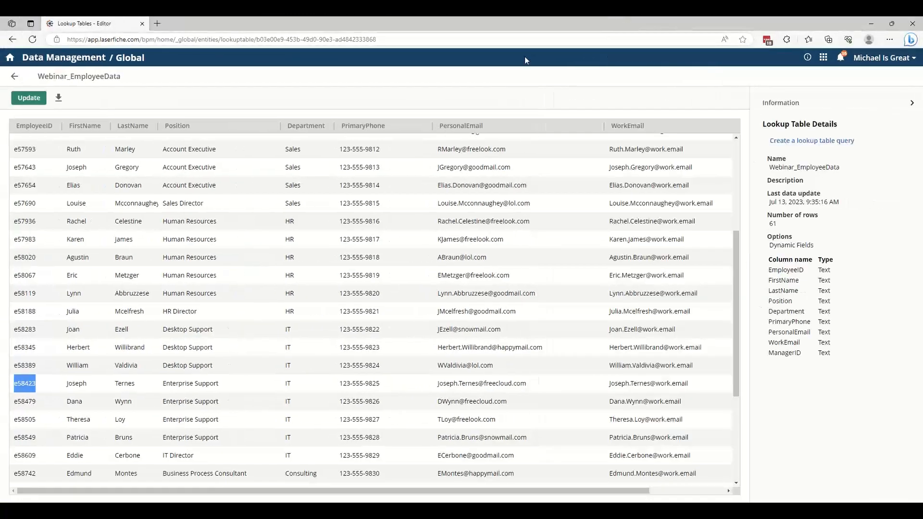
{"action": "left_click", "coordinate": [32, 40]}
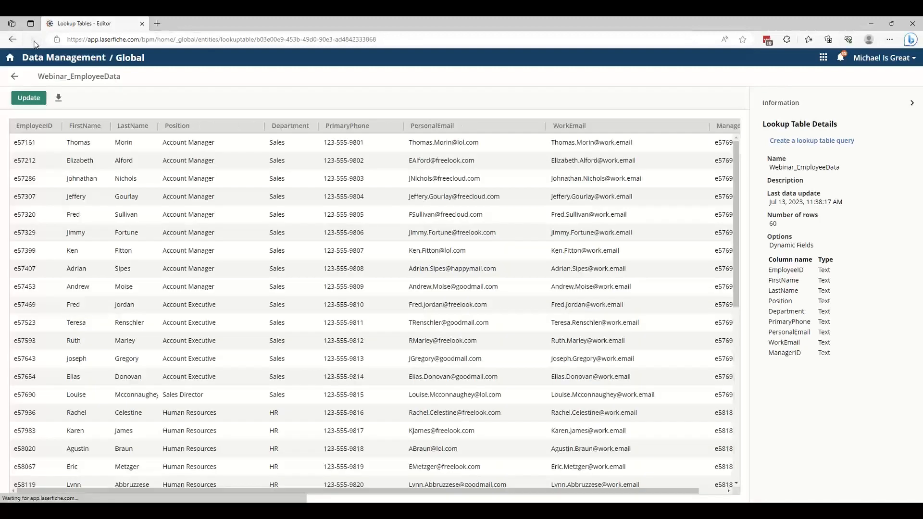
{"action": "key", "text": "ctrl+f"}
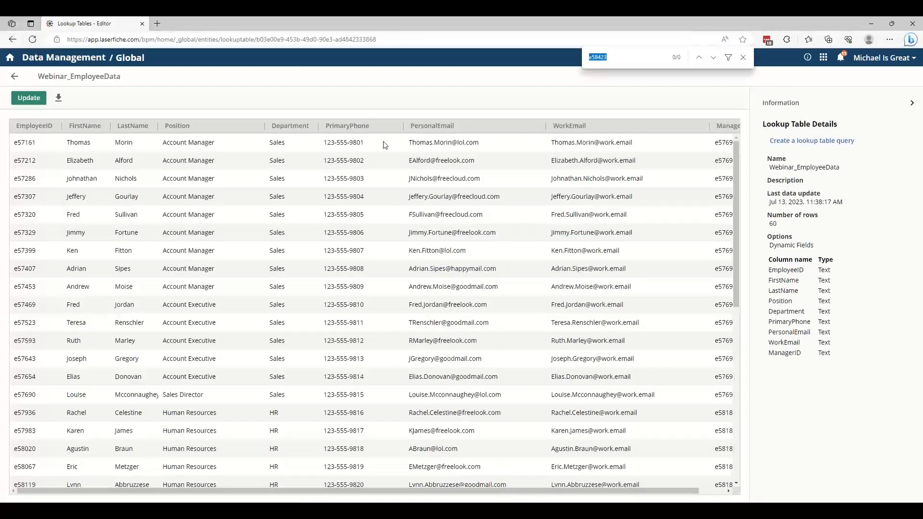
{"action": "type", "text": "e58423"}
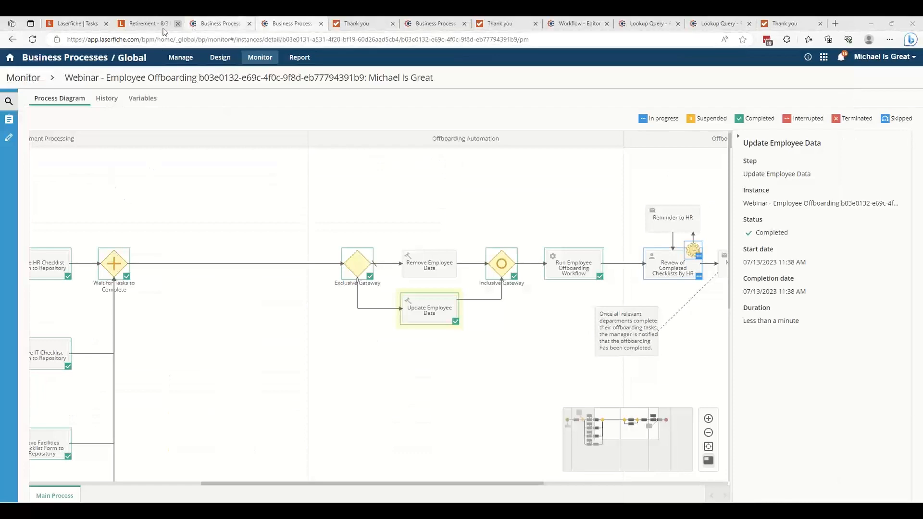
Return to the open tasks and submit the transfer case's Review of Completed Checklists by HR form.
{"action": "left_click", "coordinate": [225, 27]}
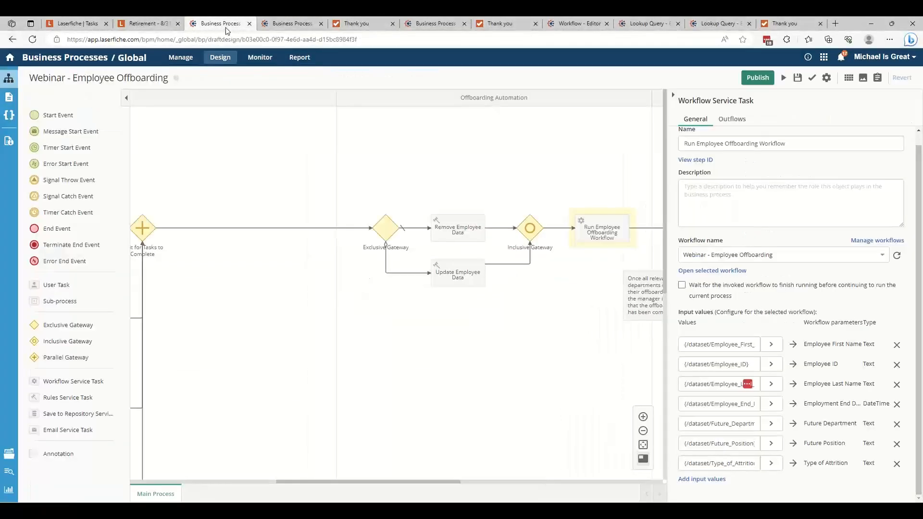
{"action": "left_click", "coordinate": [140, 24]}
{"action": "left_click", "coordinate": [77, 24]}
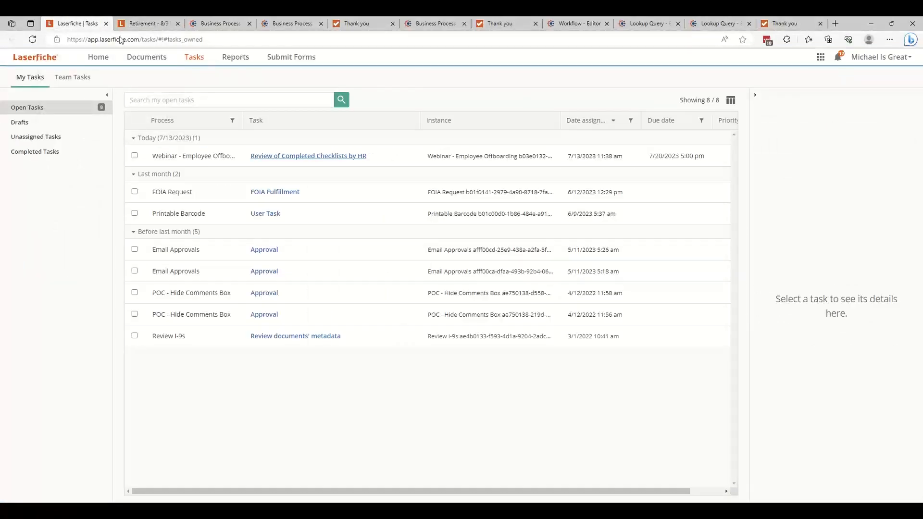
{"action": "left_click", "coordinate": [356, 159]}
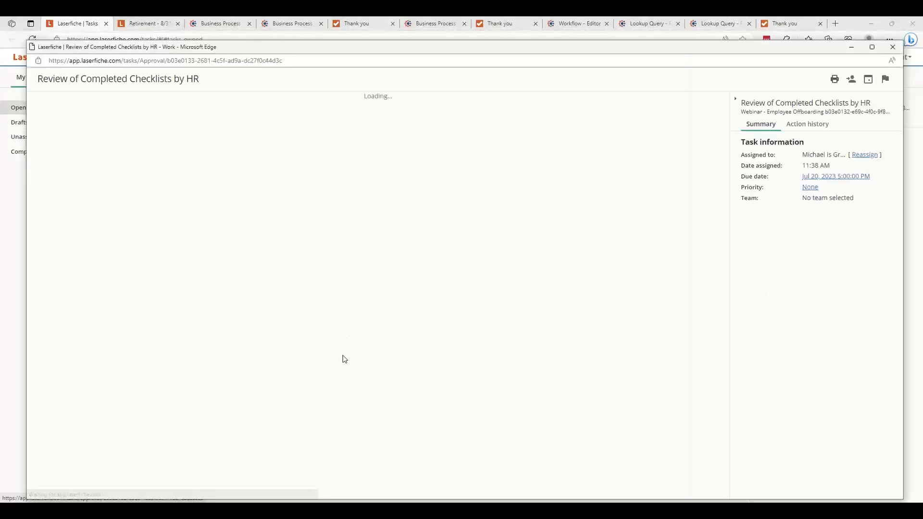
{"action": "scroll", "coordinate": [345, 359], "scroll_direction": "down", "scroll_amount": 3}
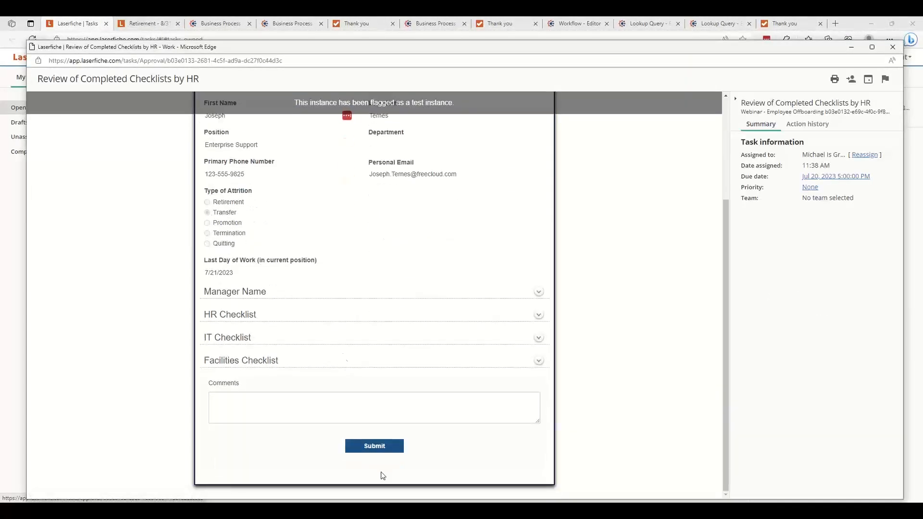
{"action": "left_click", "coordinate": [380, 447]}
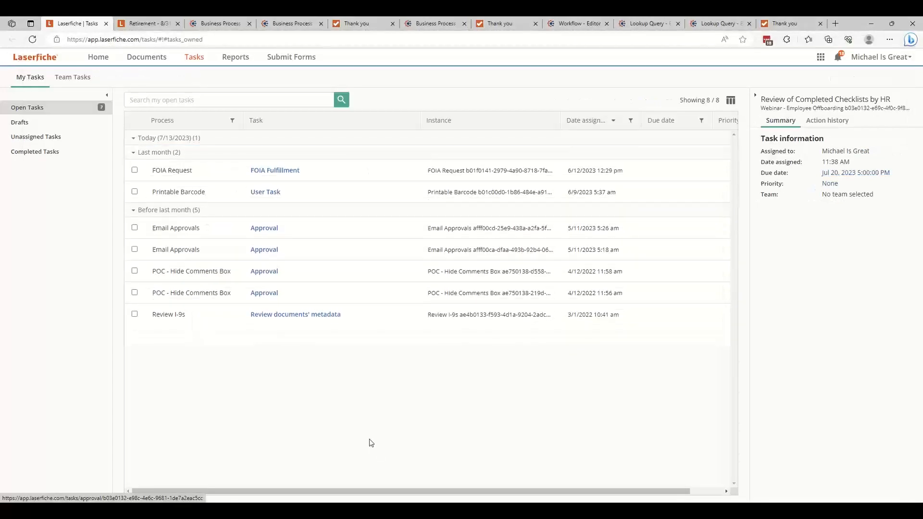
Open the Active Employees folder in the repository and check the Department and Position fields on the transferred employee's folder.
{"action": "left_click", "coordinate": [144, 23]}
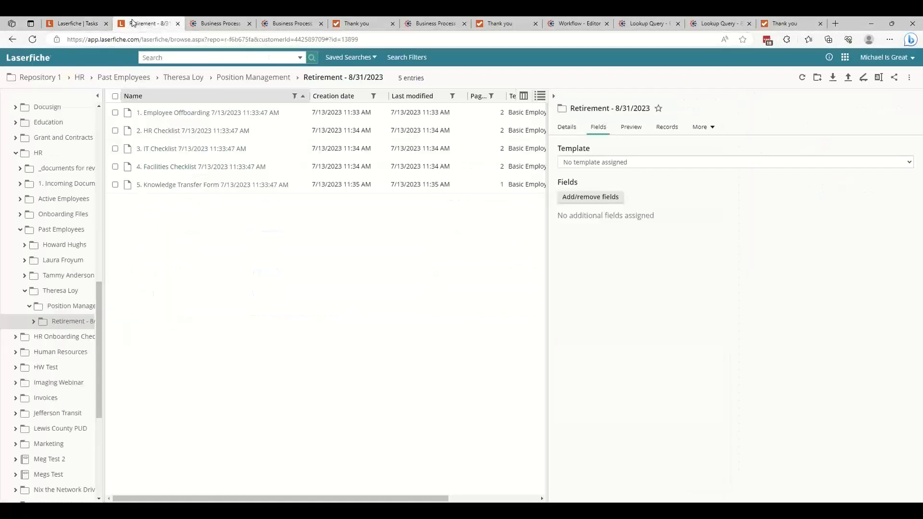
{"action": "left_click", "coordinate": [57, 199]}
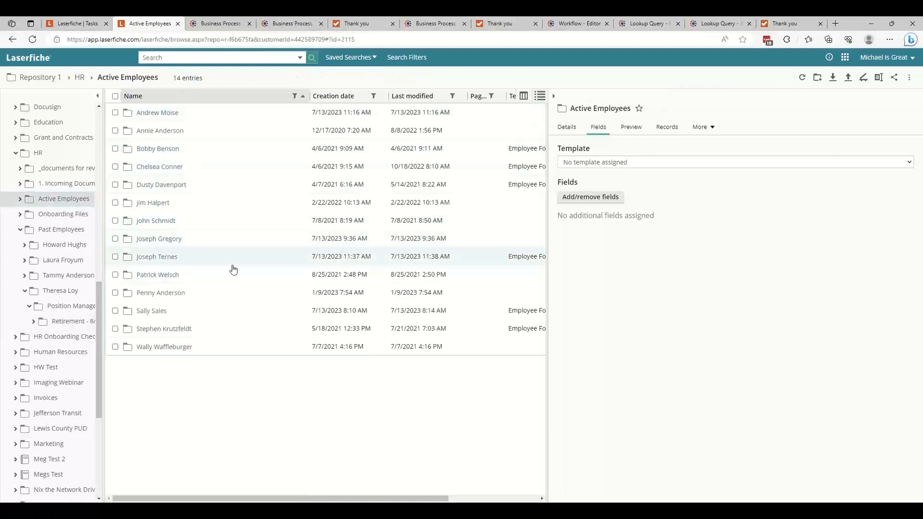
{"action": "left_click", "coordinate": [228, 265]}
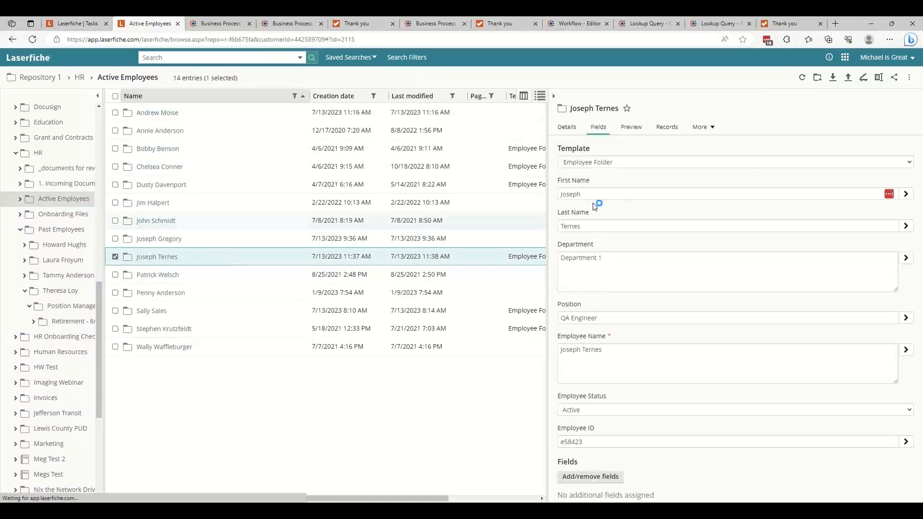
{"action": "left_click", "coordinate": [619, 273]}
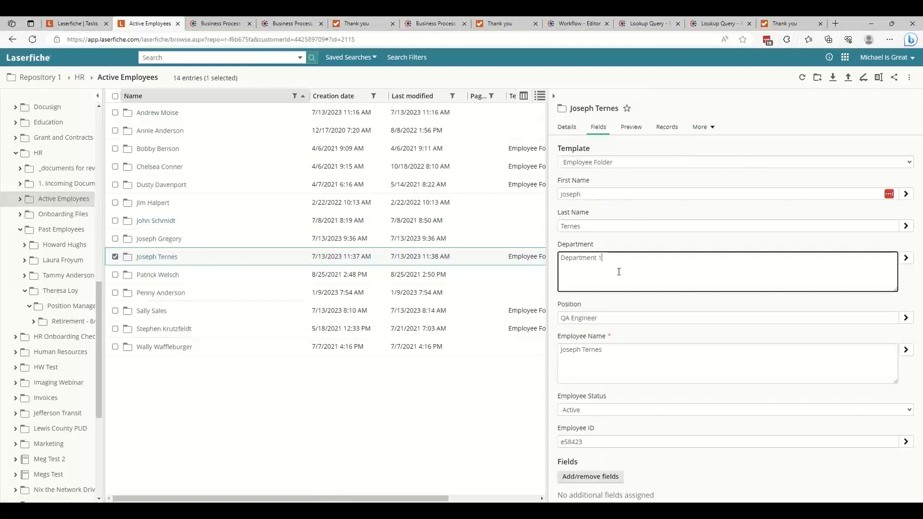
{"action": "left_click", "coordinate": [618, 323]}
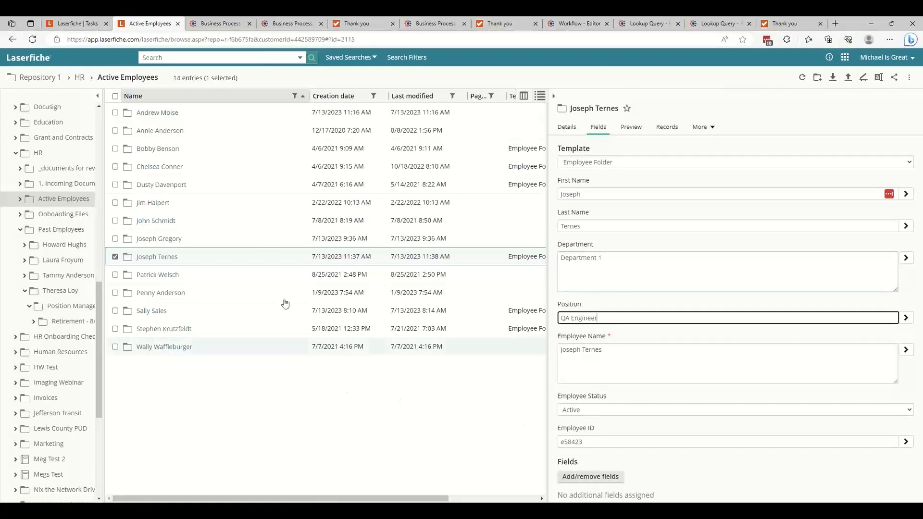
Open the transferred employee's Position Management folder and its Transfer - 7/21/2023 subfolder.
{"action": "double_click", "coordinate": [167, 260]}
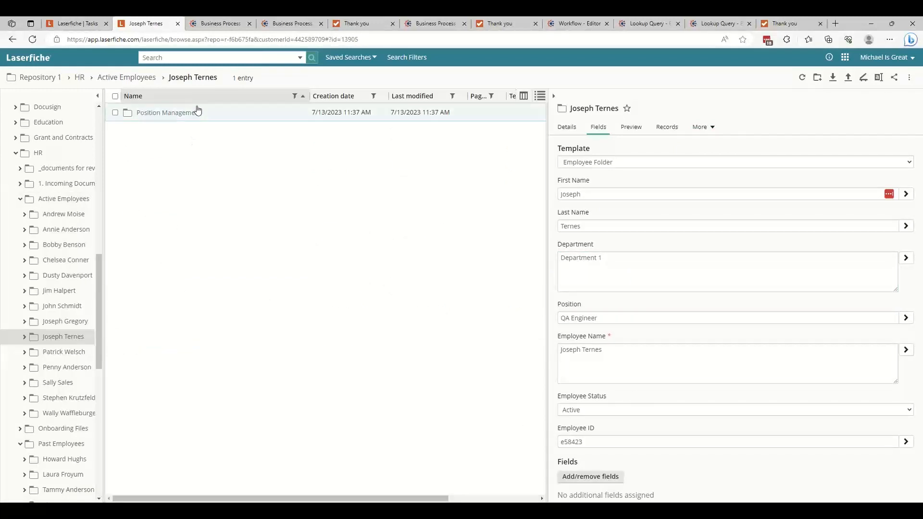
{"action": "double_click", "coordinate": [184, 118]}
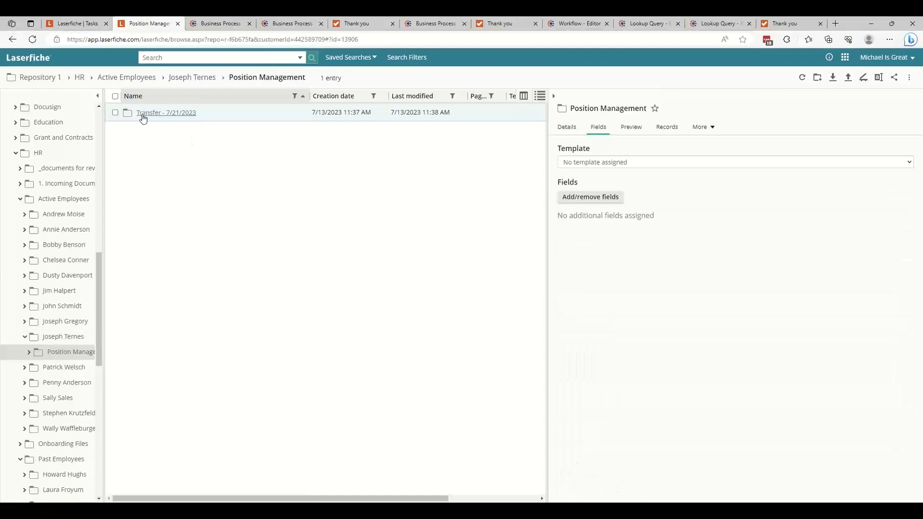
{"action": "double_click", "coordinate": [167, 115]}
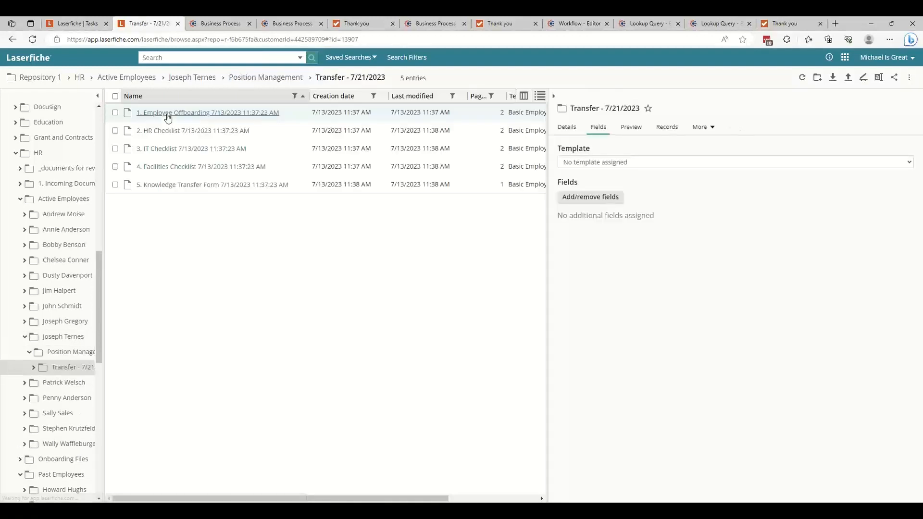
Check the fields of the filed Employee Offboarding document and preview its pages through the transfer details.
{"action": "left_click", "coordinate": [418, 119]}
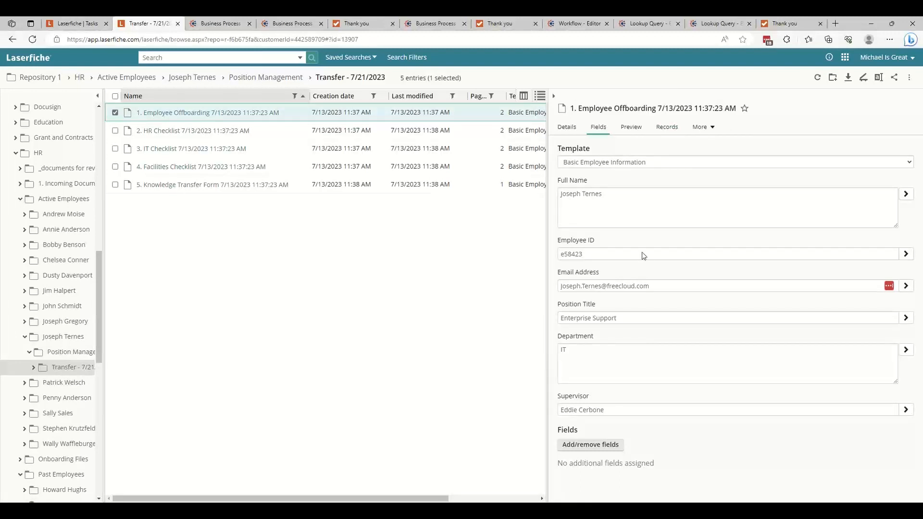
{"action": "left_click", "coordinate": [636, 129]}
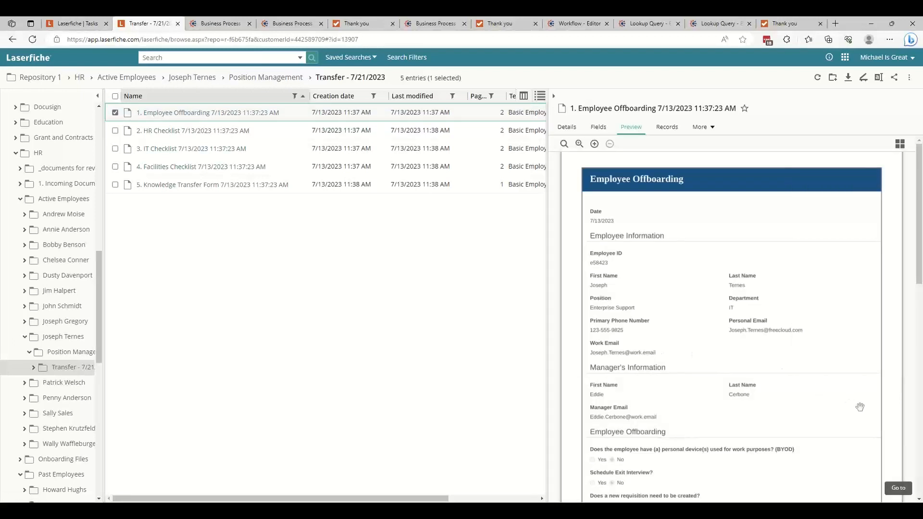
{"action": "scroll", "coordinate": [860, 408], "scroll_direction": "down", "scroll_amount": 3}
{"action": "right_click", "coordinate": [749, 347]}
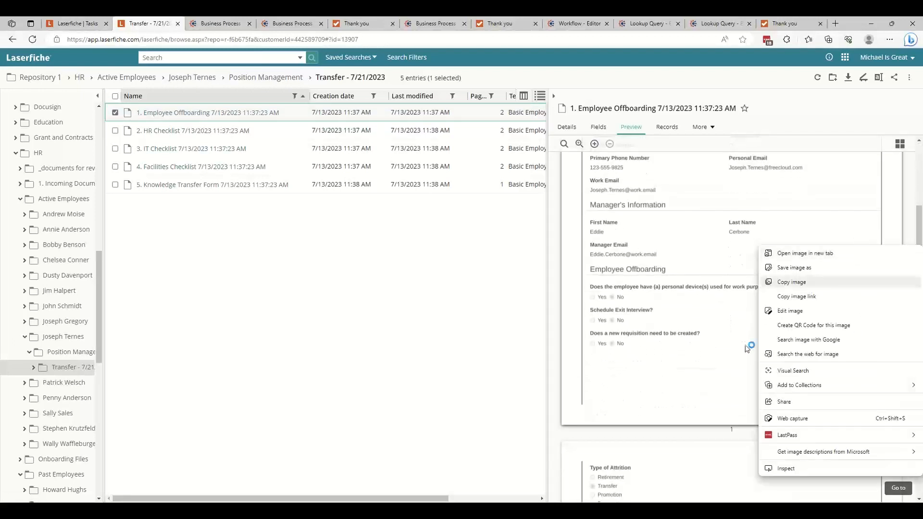
{"action": "left_click", "coordinate": [699, 438]}
{"action": "scroll", "coordinate": [699, 438], "scroll_direction": "down", "scroll_amount": 6}
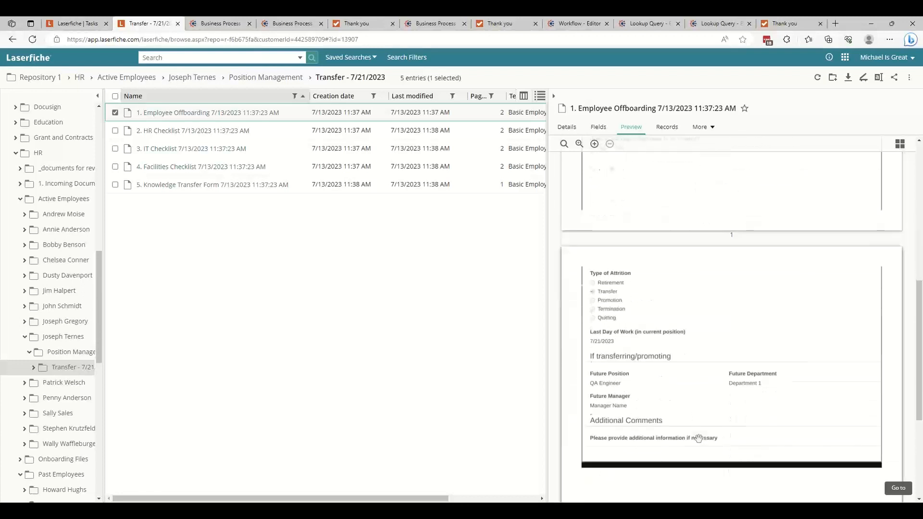
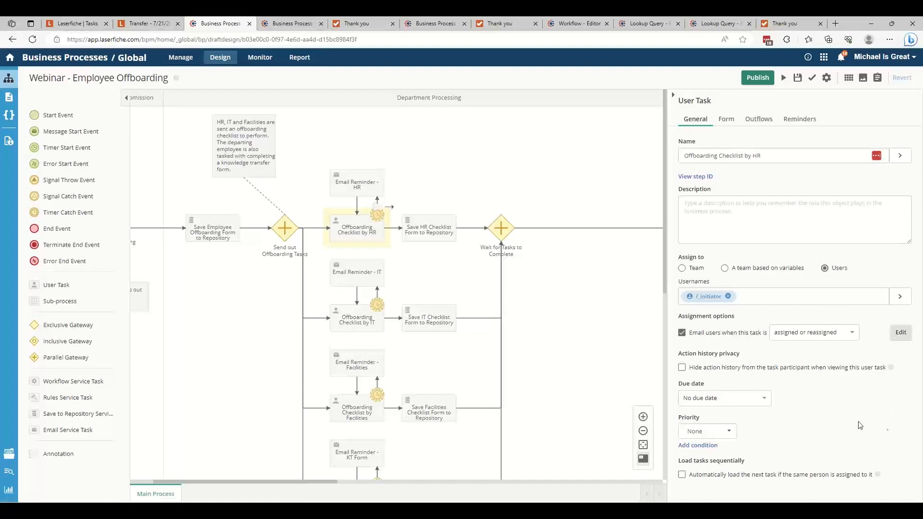
In the Webinar - Employee Offboarding design, review the Offboarding Checklist by HR task's email notification and its attached timer's settings.
{"action": "left_click", "coordinate": [898, 333]}
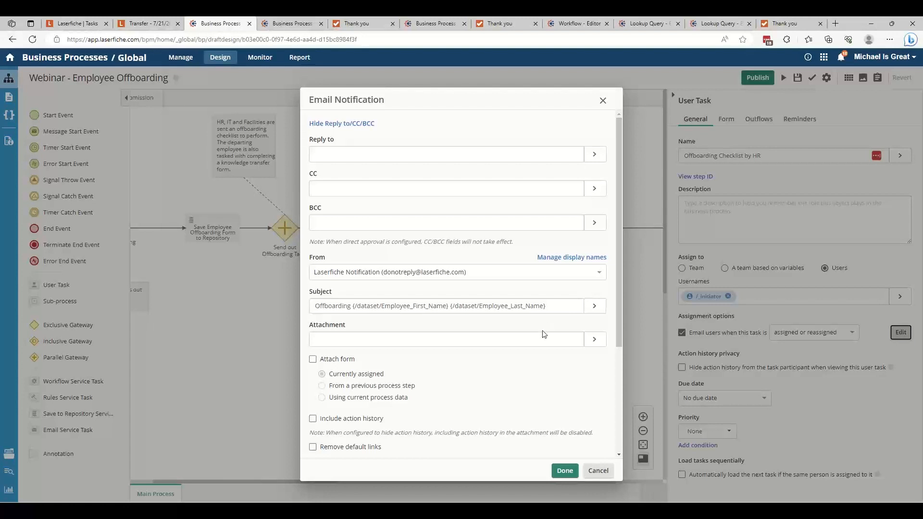
{"action": "scroll", "coordinate": [542, 331], "scroll_direction": "down", "scroll_amount": 2}
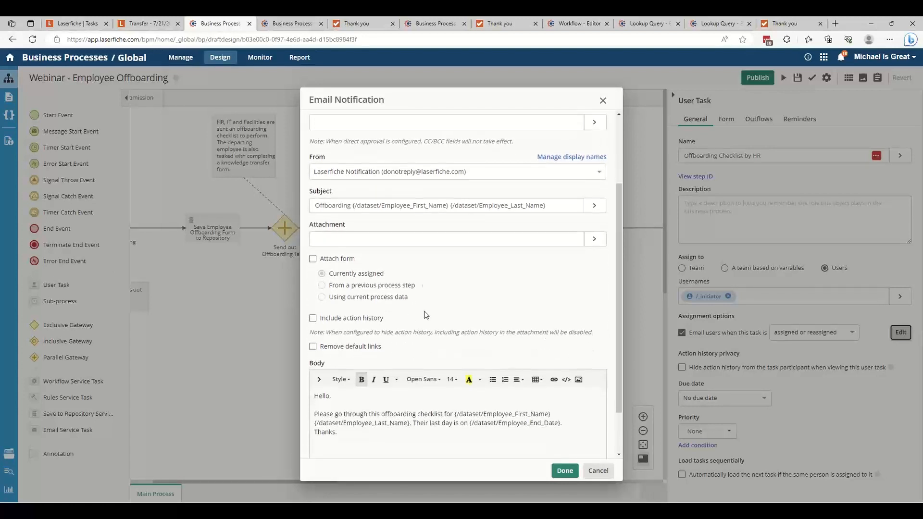
{"action": "scroll", "coordinate": [426, 315], "scroll_direction": "down", "scroll_amount": 1}
{"action": "scroll", "coordinate": [426, 313], "scroll_direction": "up", "scroll_amount": 3}
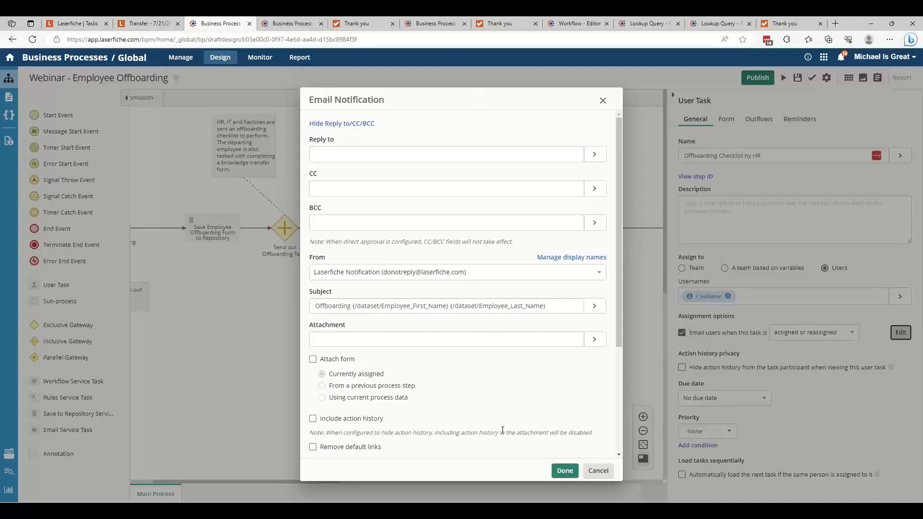
{"action": "scroll", "coordinate": [502, 430], "scroll_direction": "down", "scroll_amount": 2}
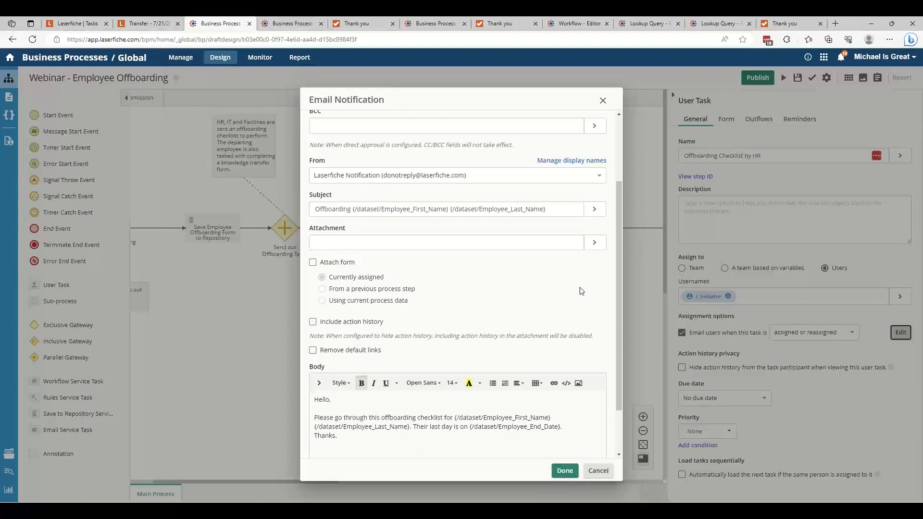
{"action": "scroll", "coordinate": [581, 290], "scroll_direction": "down", "scroll_amount": 1}
{"action": "scroll", "coordinate": [581, 290], "scroll_direction": "up", "scroll_amount": 4}
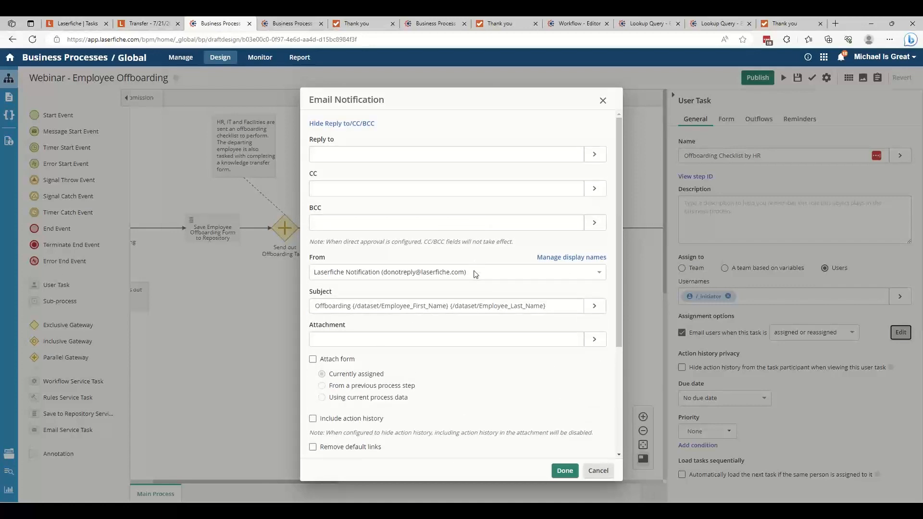
{"action": "scroll", "coordinate": [475, 274], "scroll_direction": "down", "scroll_amount": 3}
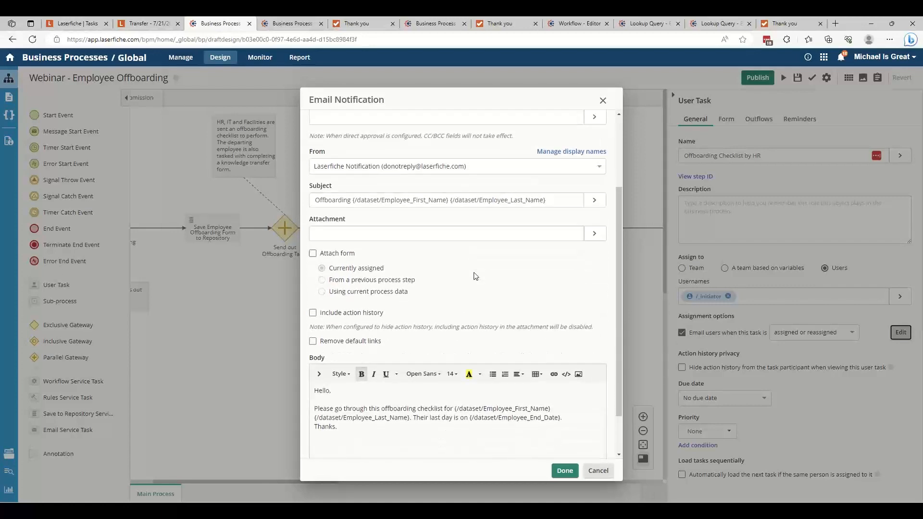
{"action": "scroll", "coordinate": [475, 276], "scroll_direction": "down", "scroll_amount": 1}
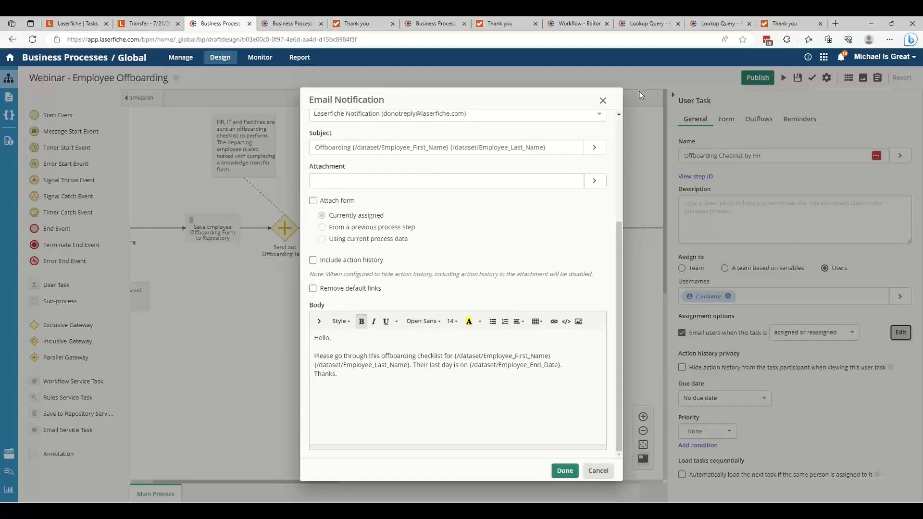
{"action": "left_click", "coordinate": [603, 101]}
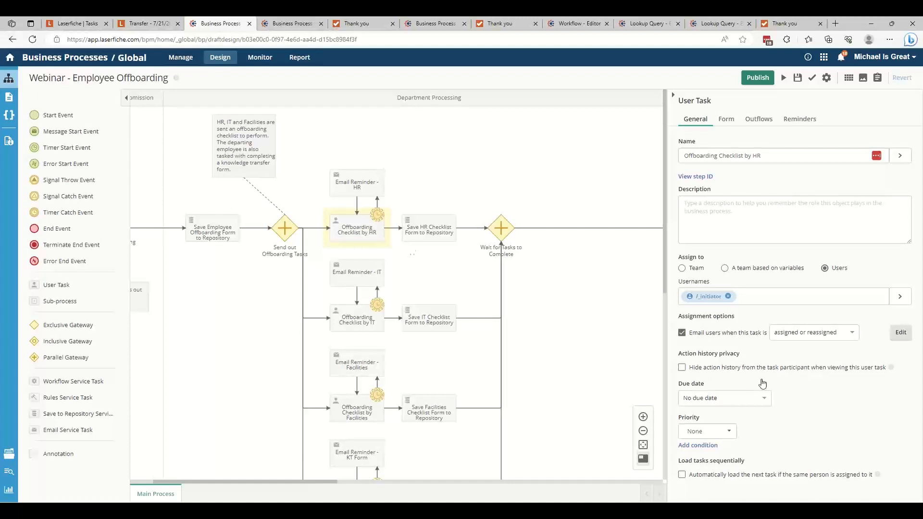
{"action": "left_click", "coordinate": [377, 216]}
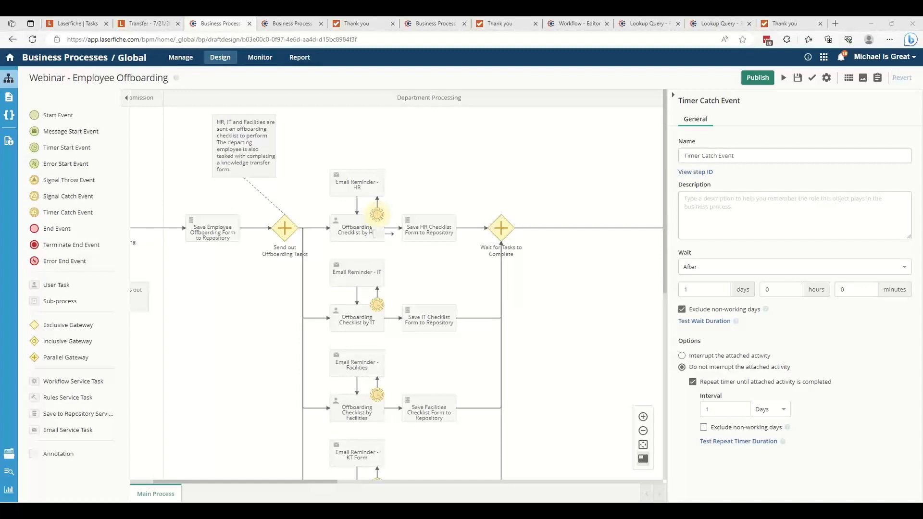
Open localhost/forms in a new browser tab and sign in to Laserfiche Forms as admin with the account password.
{"action": "left_click", "coordinate": [294, 24]}
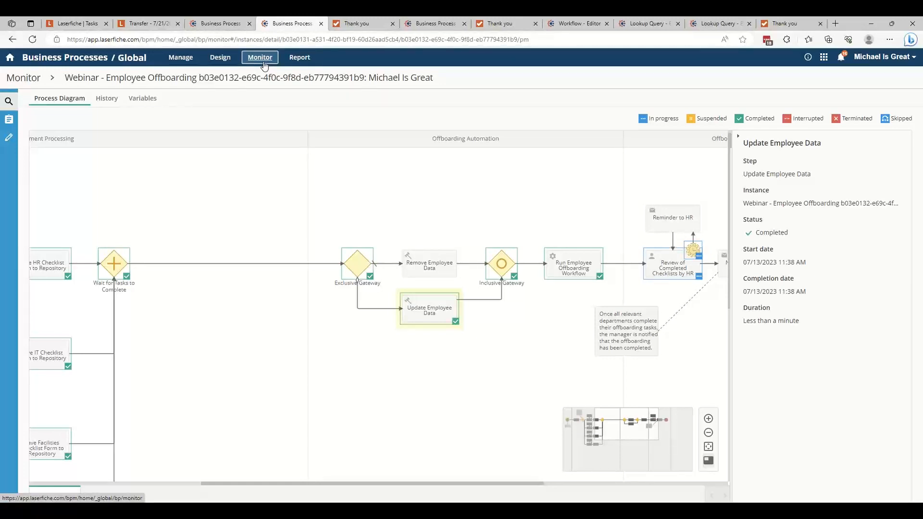
{"action": "key", "text": "ctrl+t"}
{"action": "type", "text": "localhost/forms"}
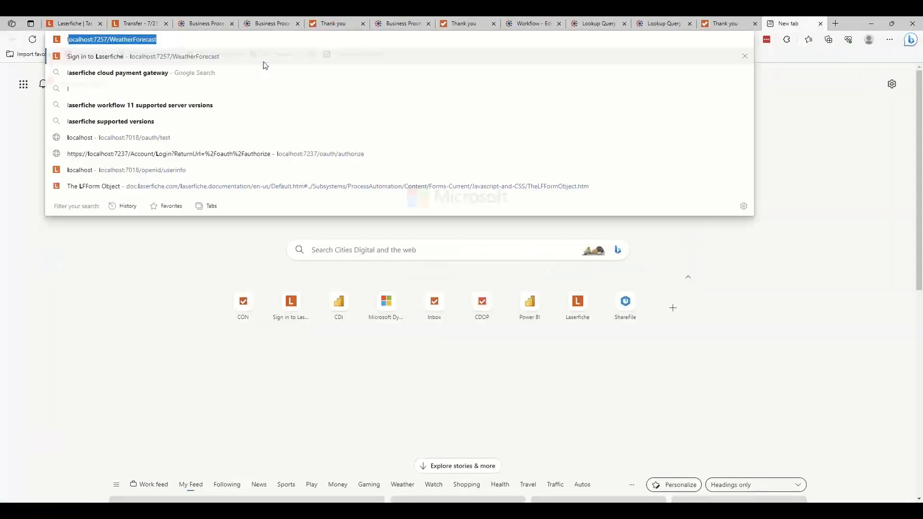
{"action": "key", "text": "Return"}
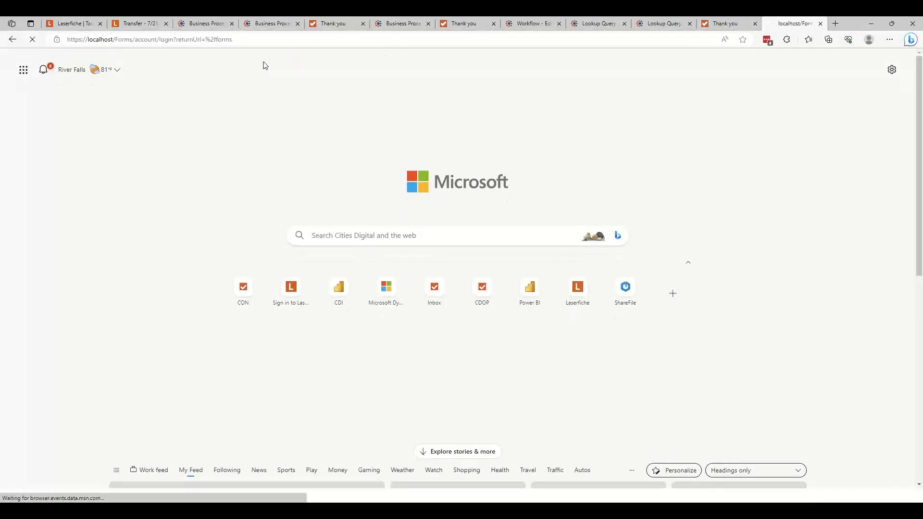
{"action": "type", "text": "a"}
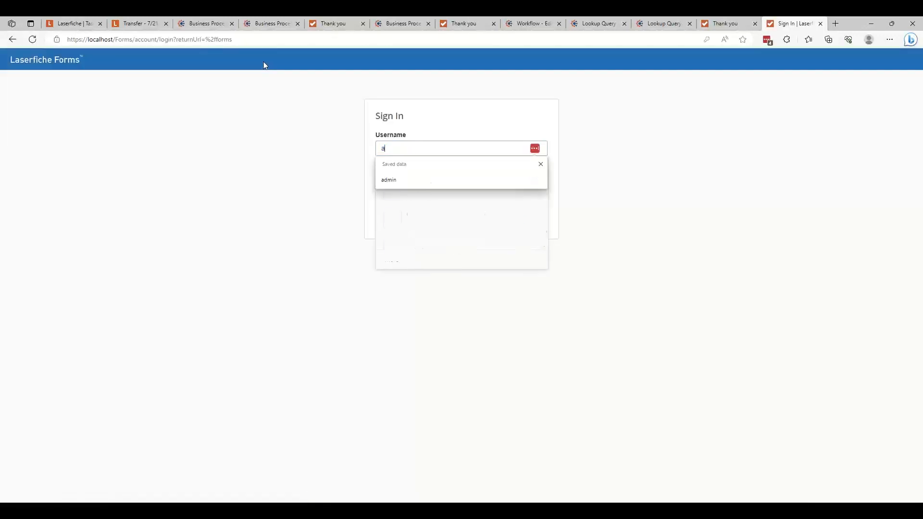
{"action": "type", "text": "dmin"}
{"action": "key", "text": "Tab"}
{"action": "key", "text": "BackSpace"}
{"action": "type", "text": "•••••"}
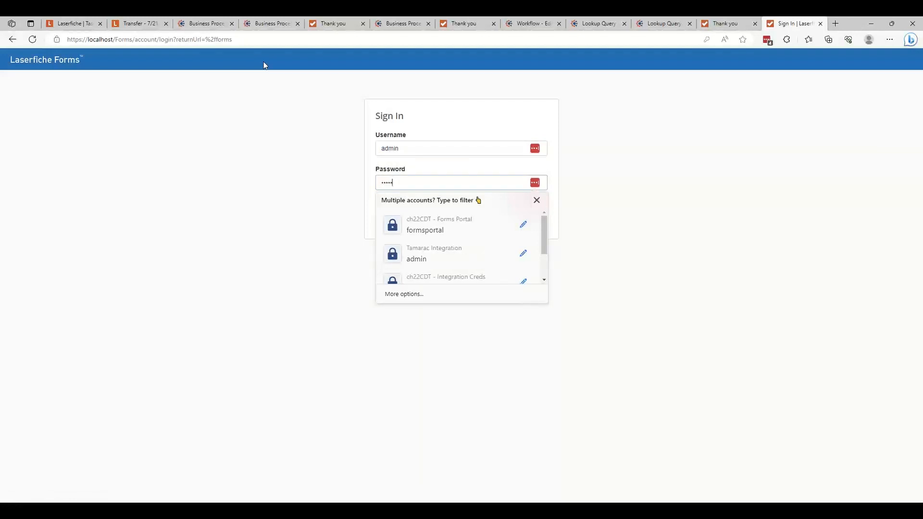
{"action": "key", "text": "ctrl+a"}
{"action": "type", "text": "•••••"}
{"action": "key", "text": "Return"}
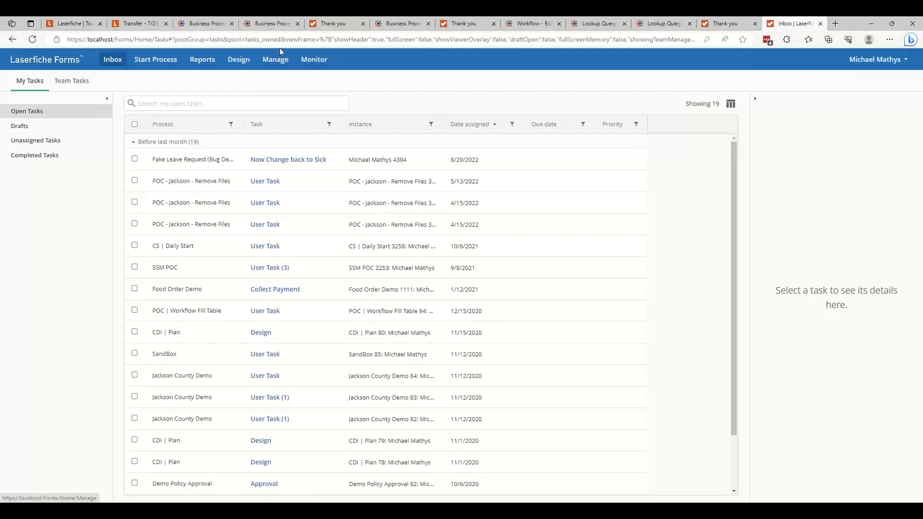
Open the Salesforce Demo process from the list of managed processes and view its instance monitoring page.
{"action": "left_click", "coordinate": [284, 63]}
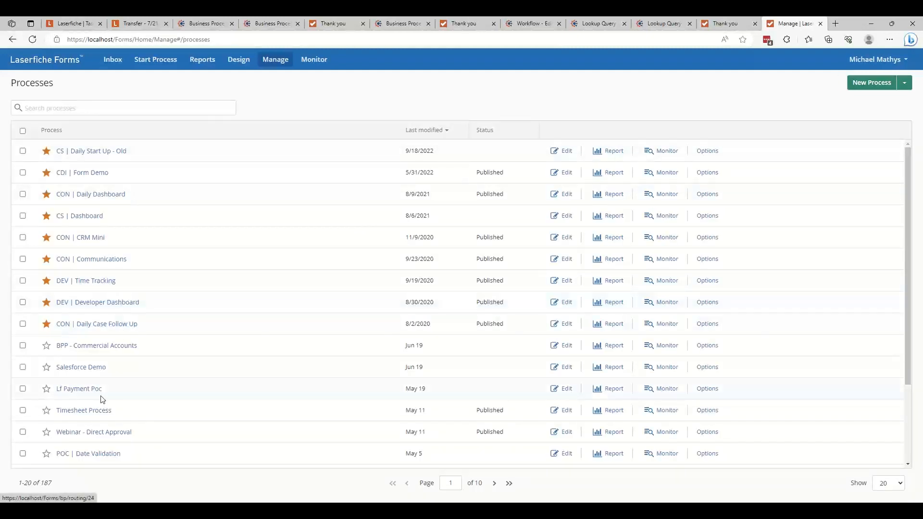
{"action": "left_click", "coordinate": [81, 368]}
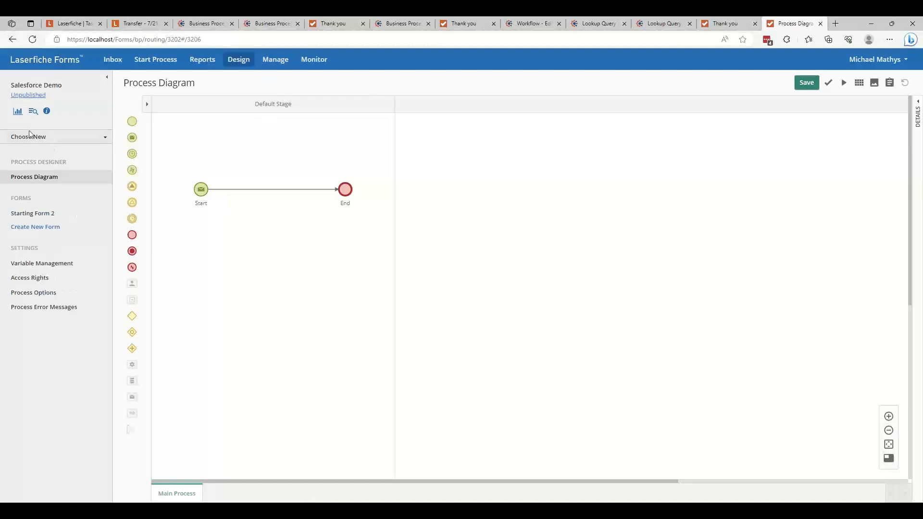
{"action": "left_click", "coordinate": [33, 115]}
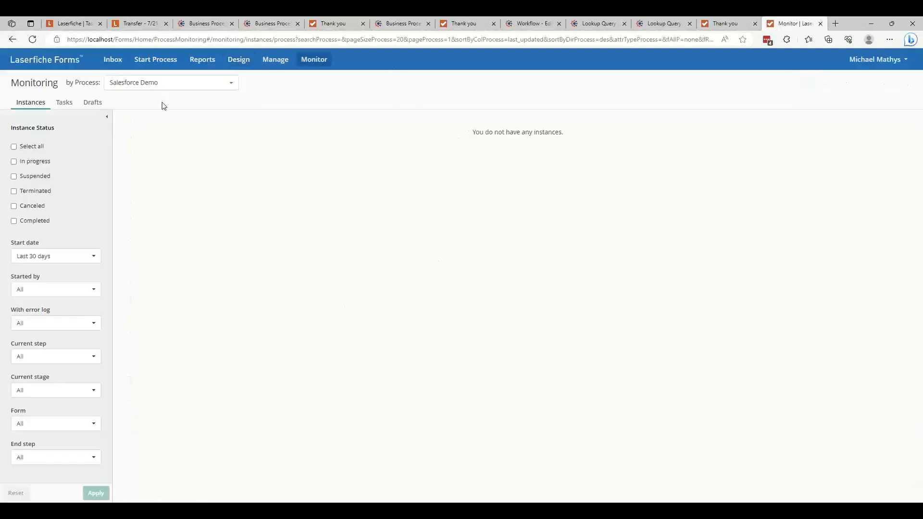
Switch the monitoring view to All Processes and close the Laserfiche Forms page.
{"action": "left_click", "coordinate": [129, 82]}
{"action": "left_click", "coordinate": [137, 121]}
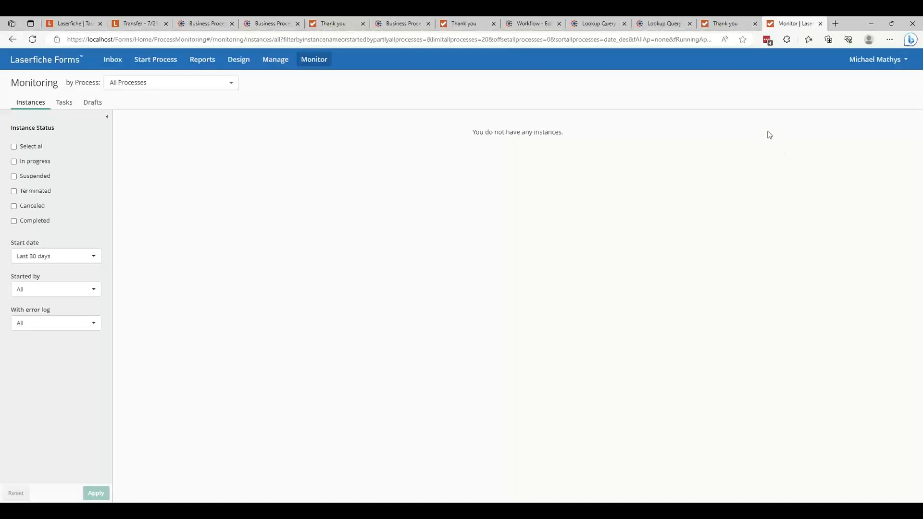
{"action": "left_click", "coordinate": [821, 24]}
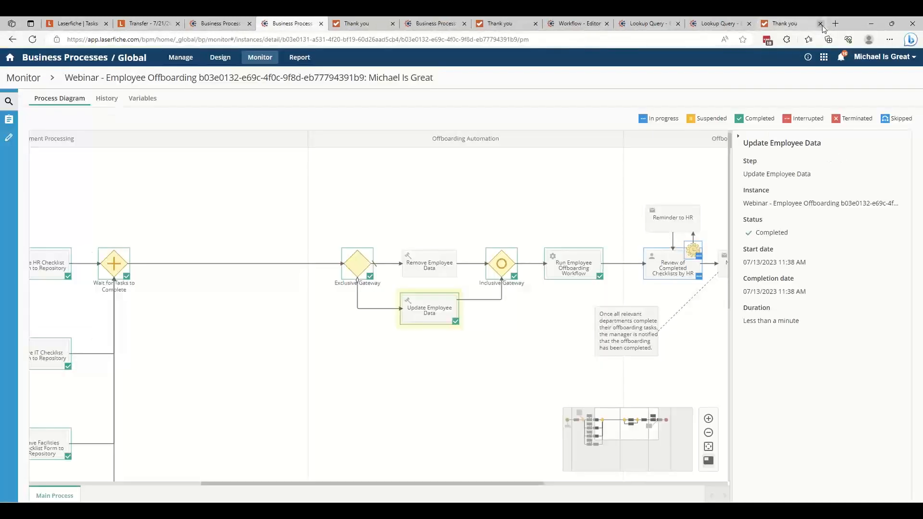